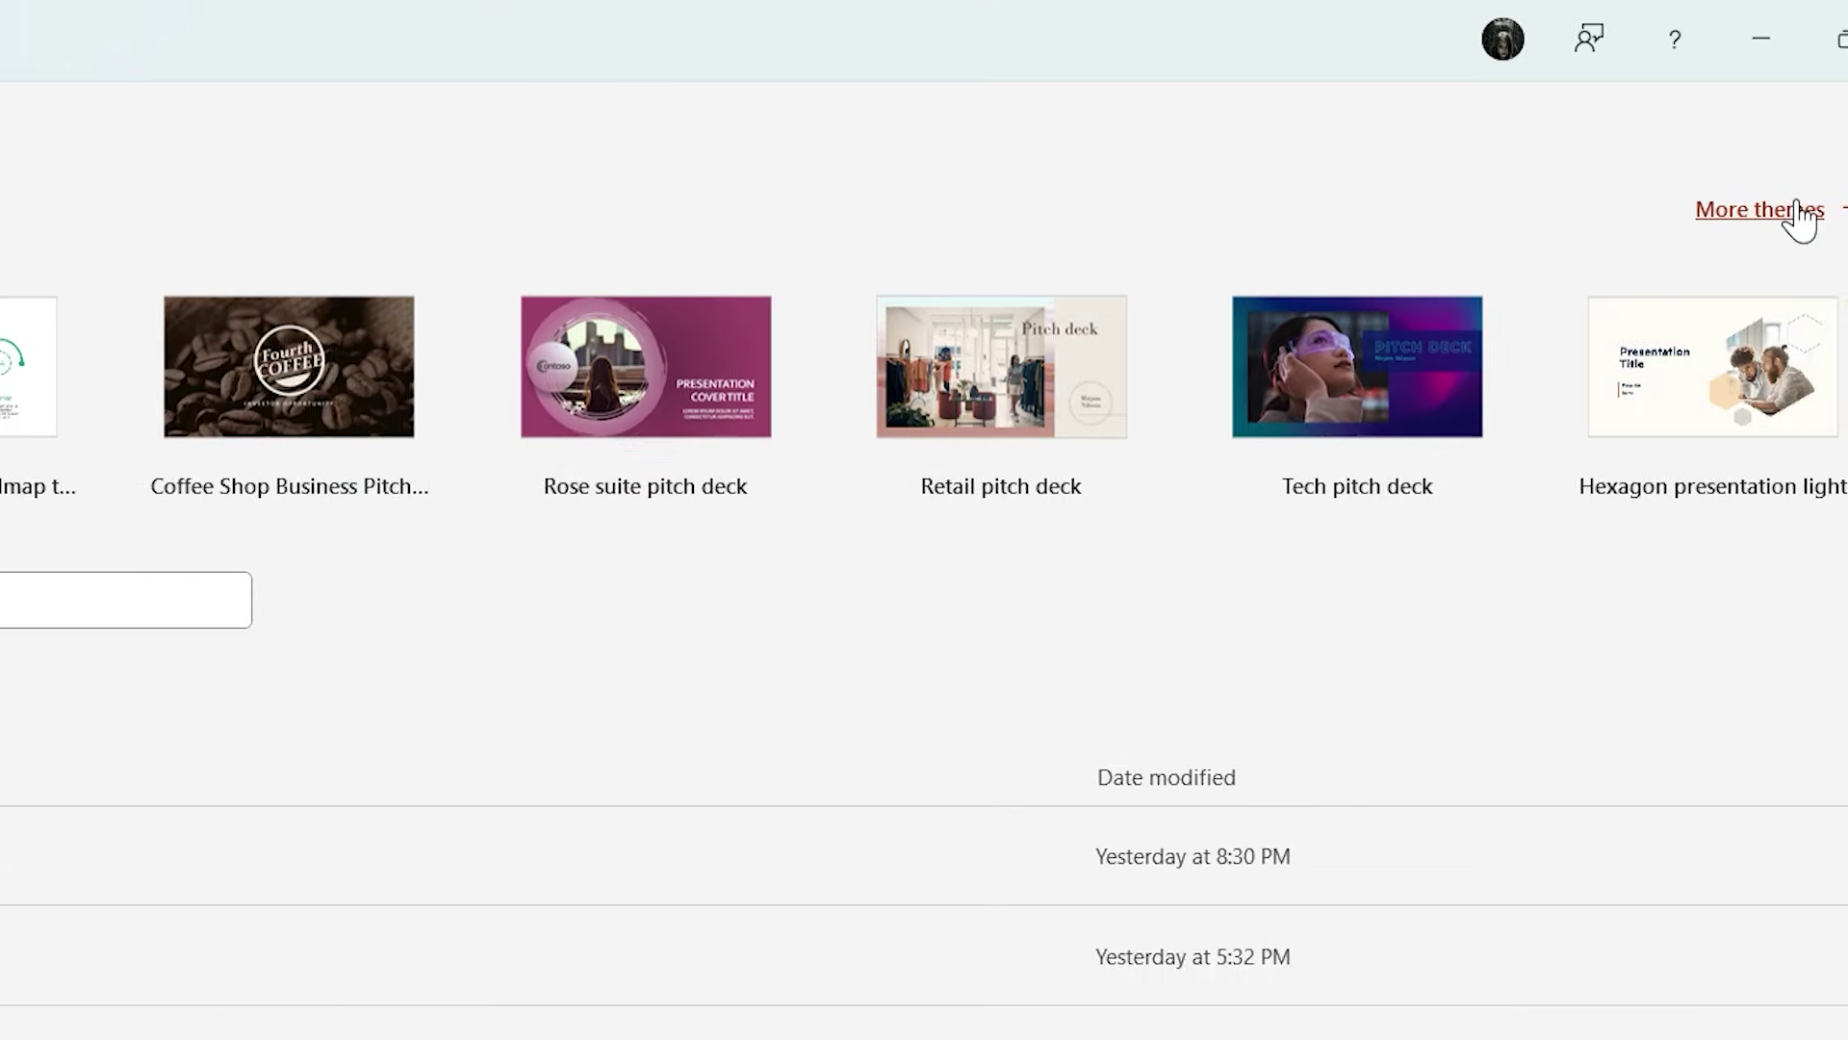
Step: Open the full theme and template gallery from the PowerPoint start screen
left_click(1796, 208)
Step: Search templates for 'work' and create a deck from Colorful product roadmap timeline, dismissing Designer
left_click(756, 510)
type("wor")
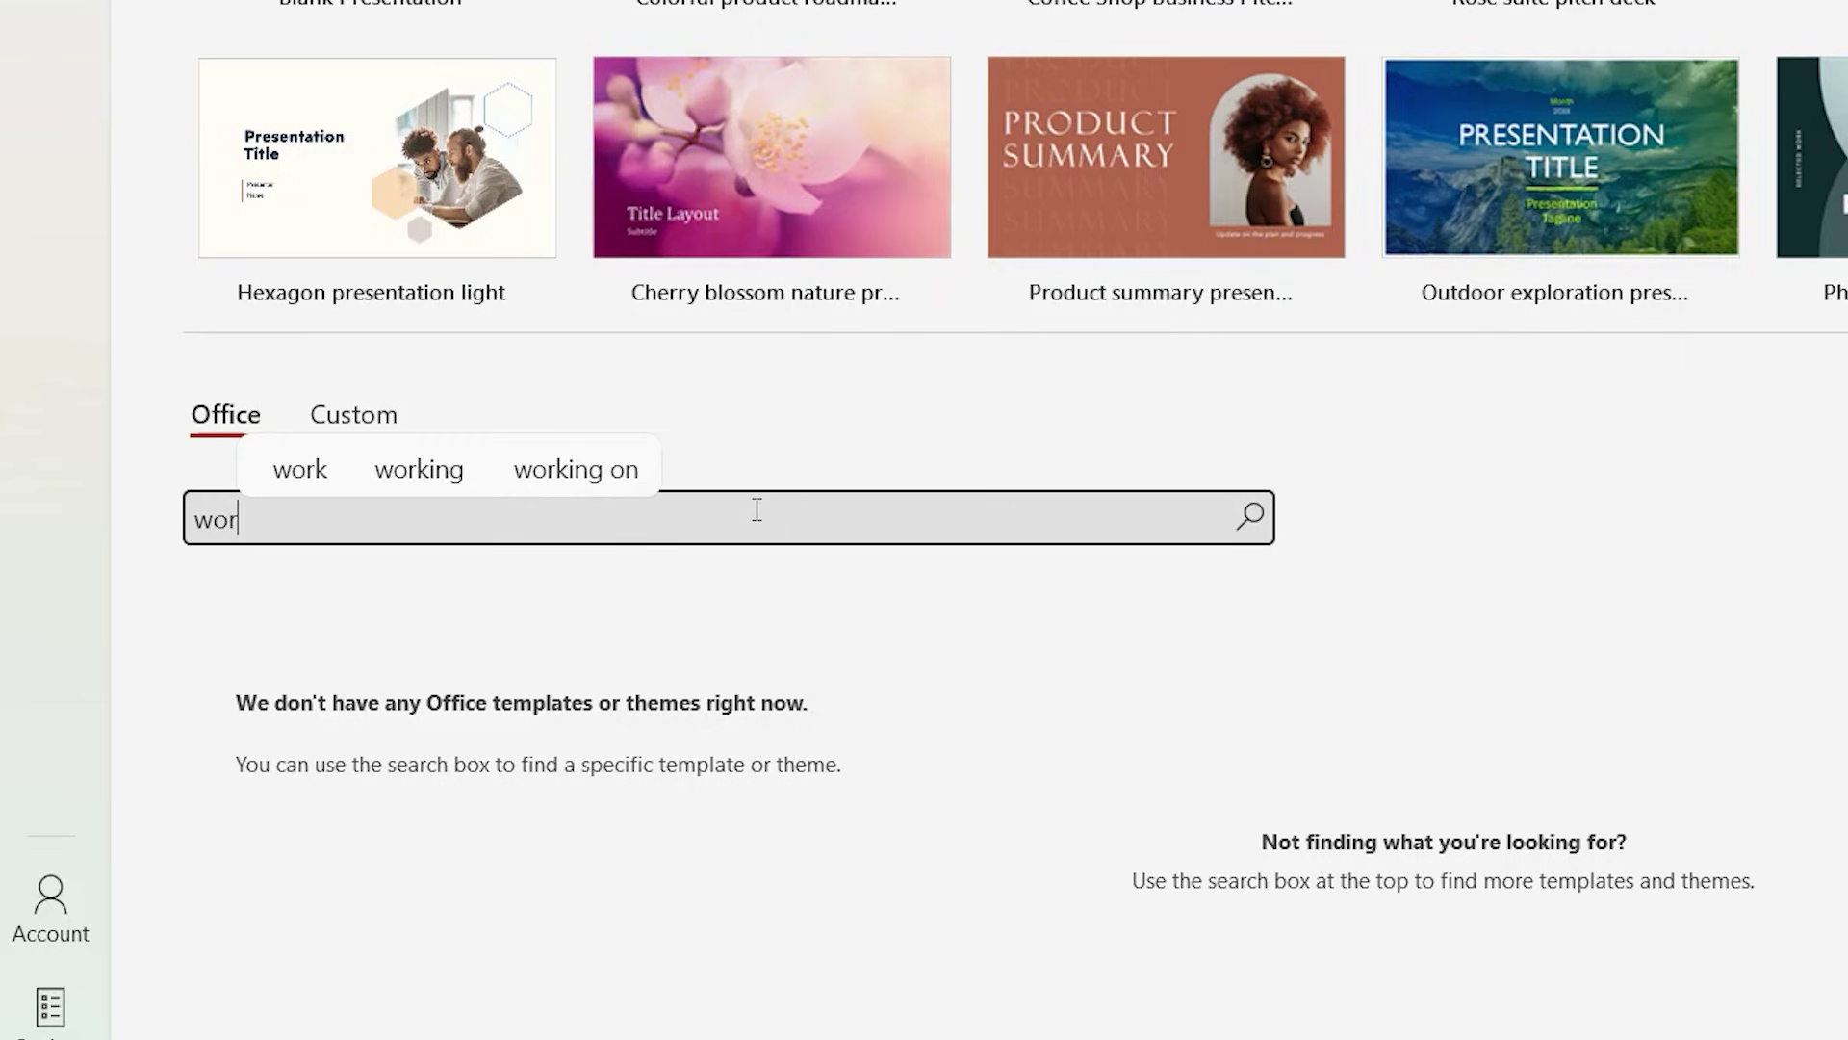
type("k")
key("Return")
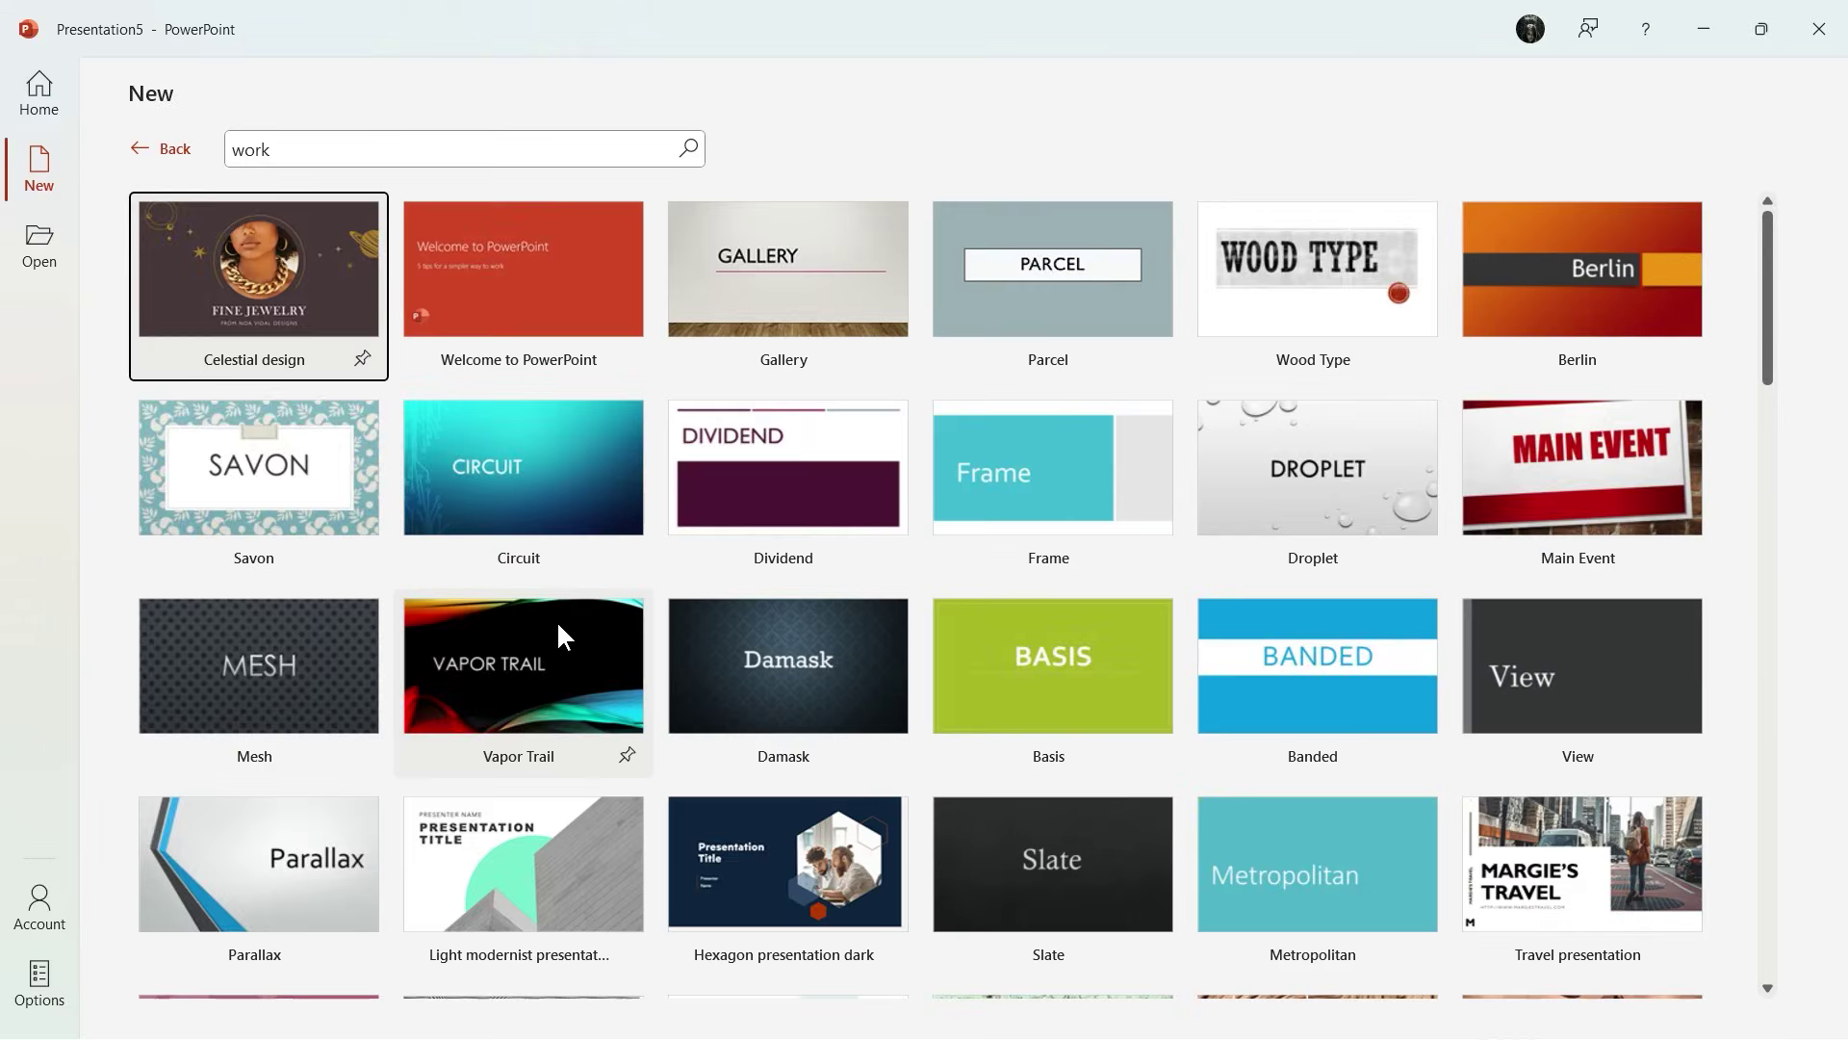
scroll(558, 622, "down", 7)
left_click(777, 810)
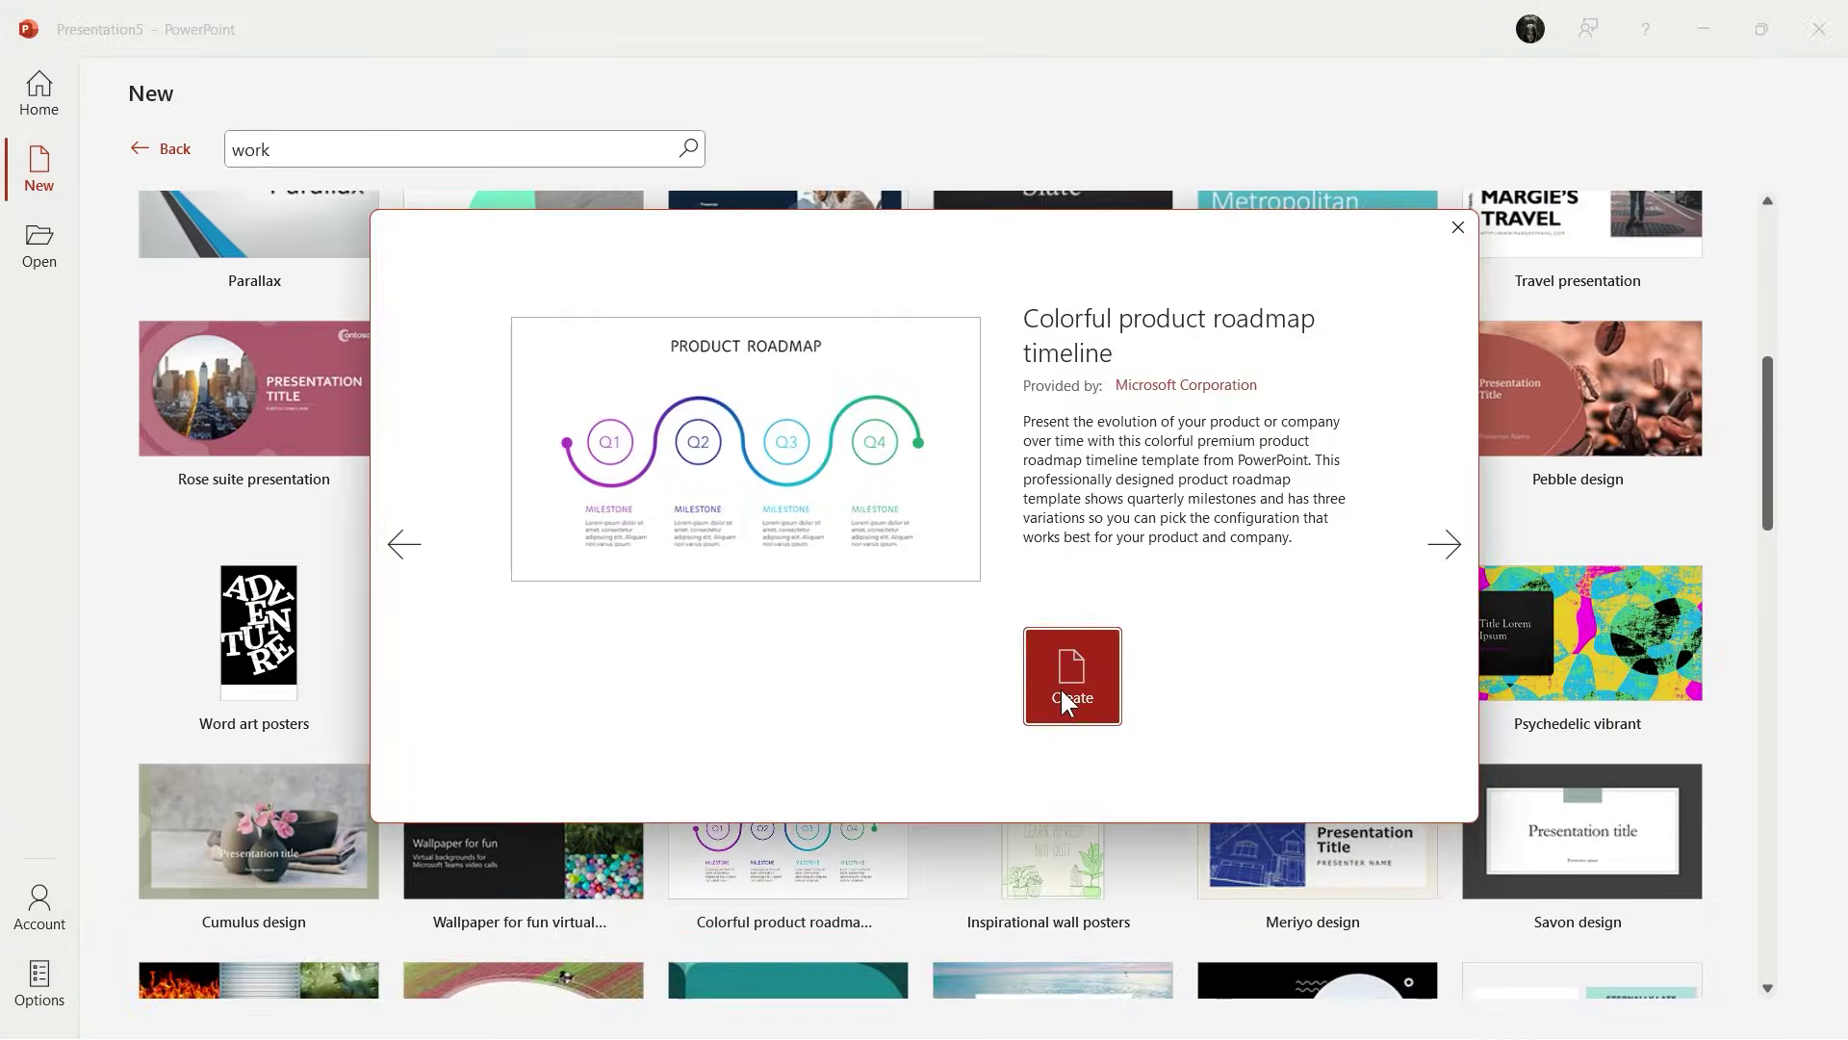
left_click(1062, 692)
left_click(1820, 240)
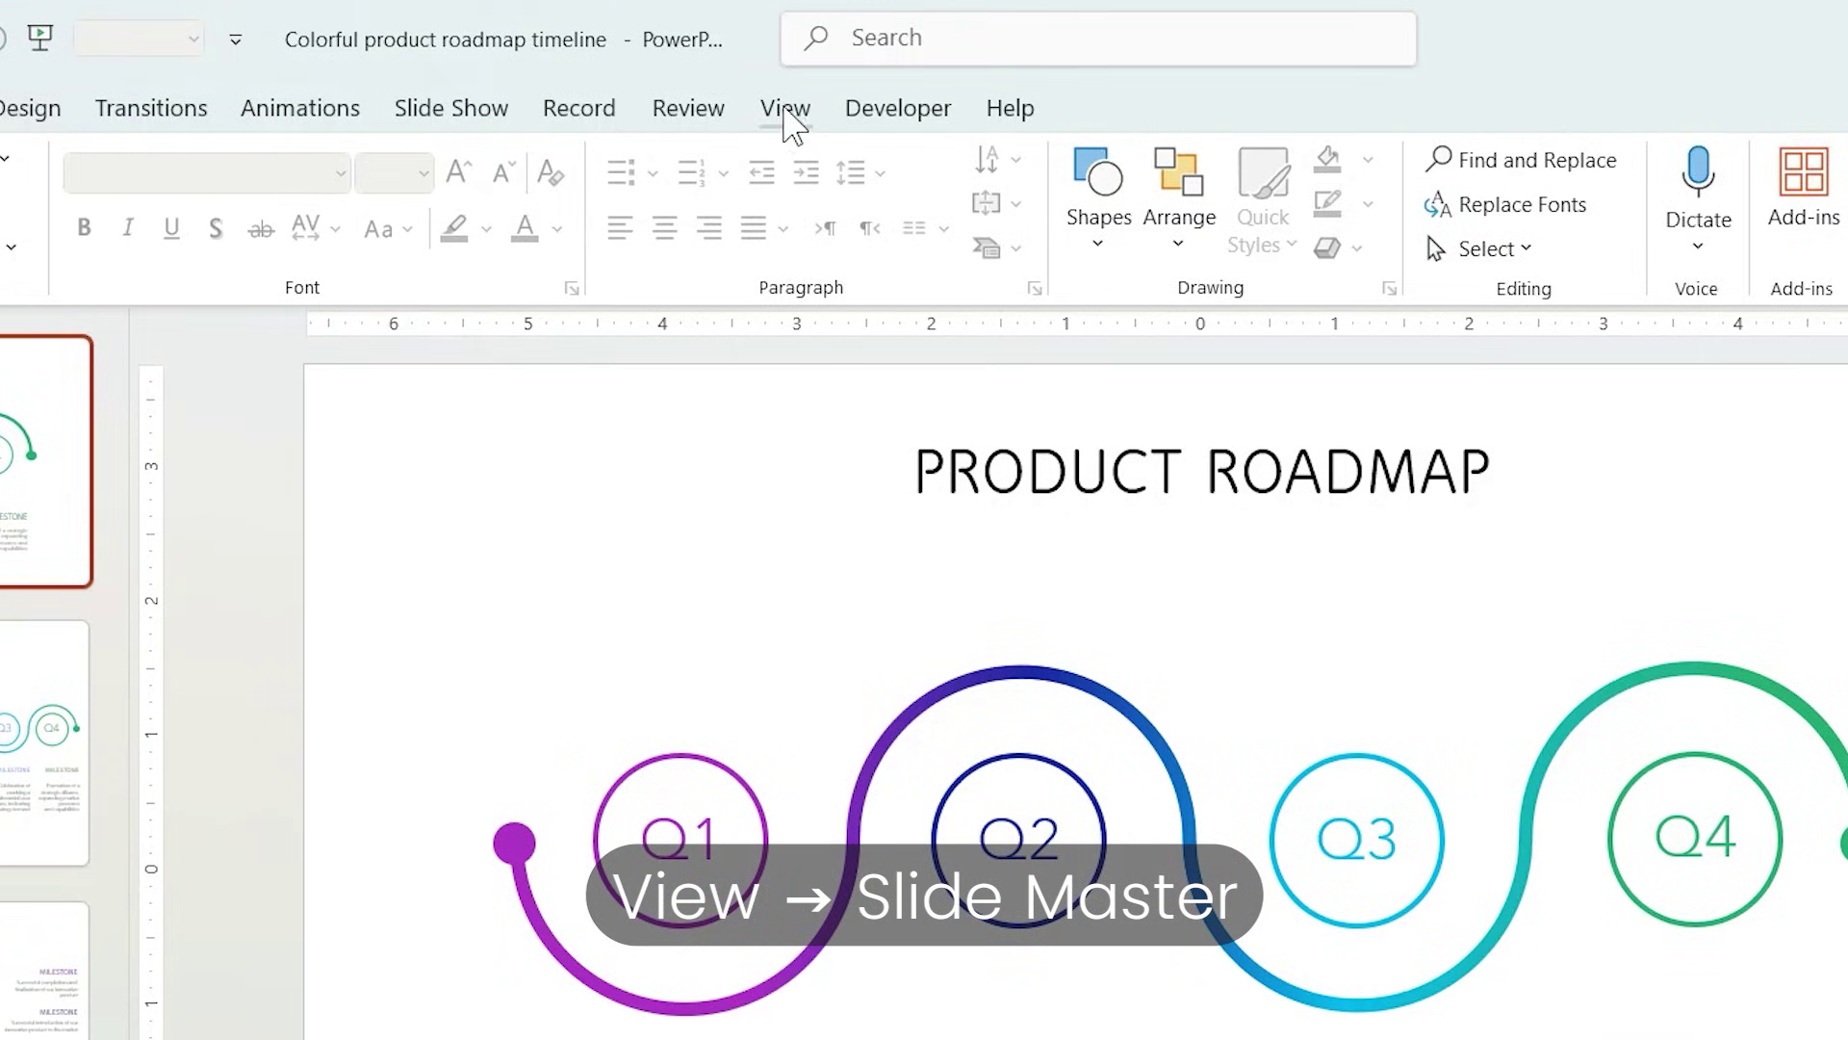
Step: In Slide Master view, insert a new blank custom layout
left_click(785, 108)
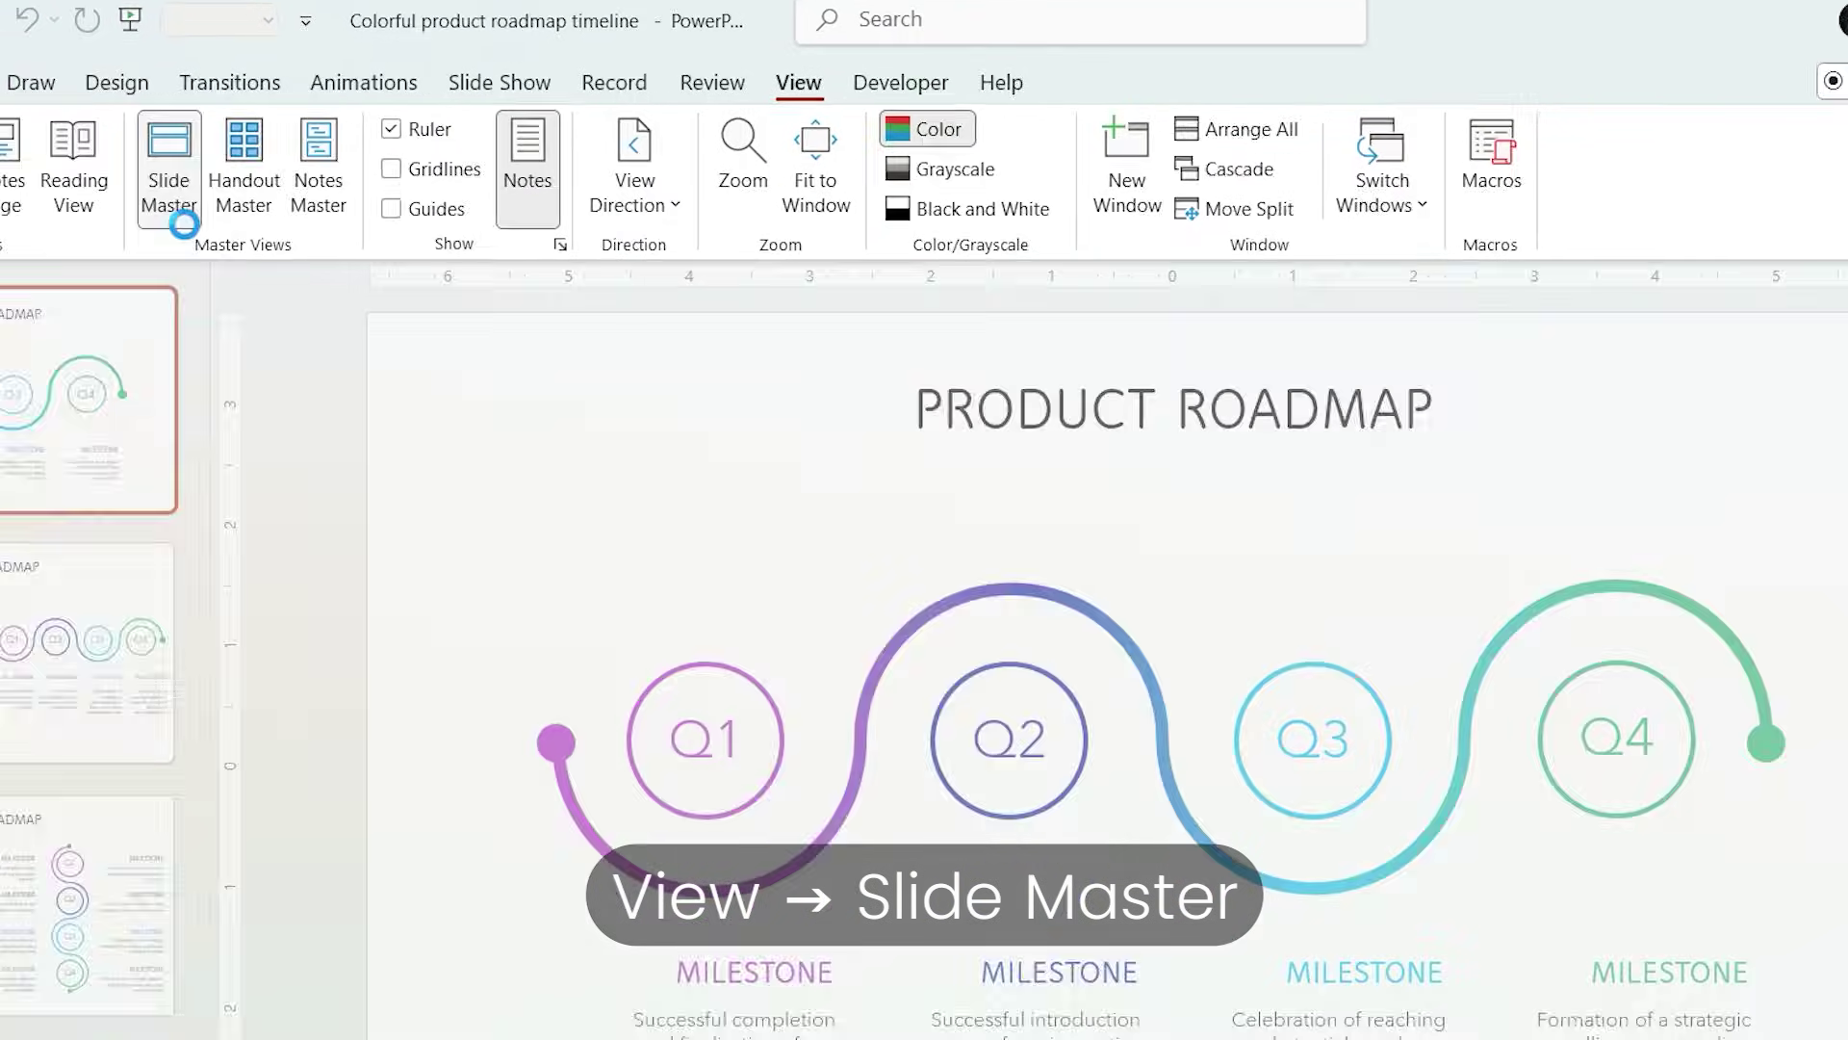
left_click(83, 202)
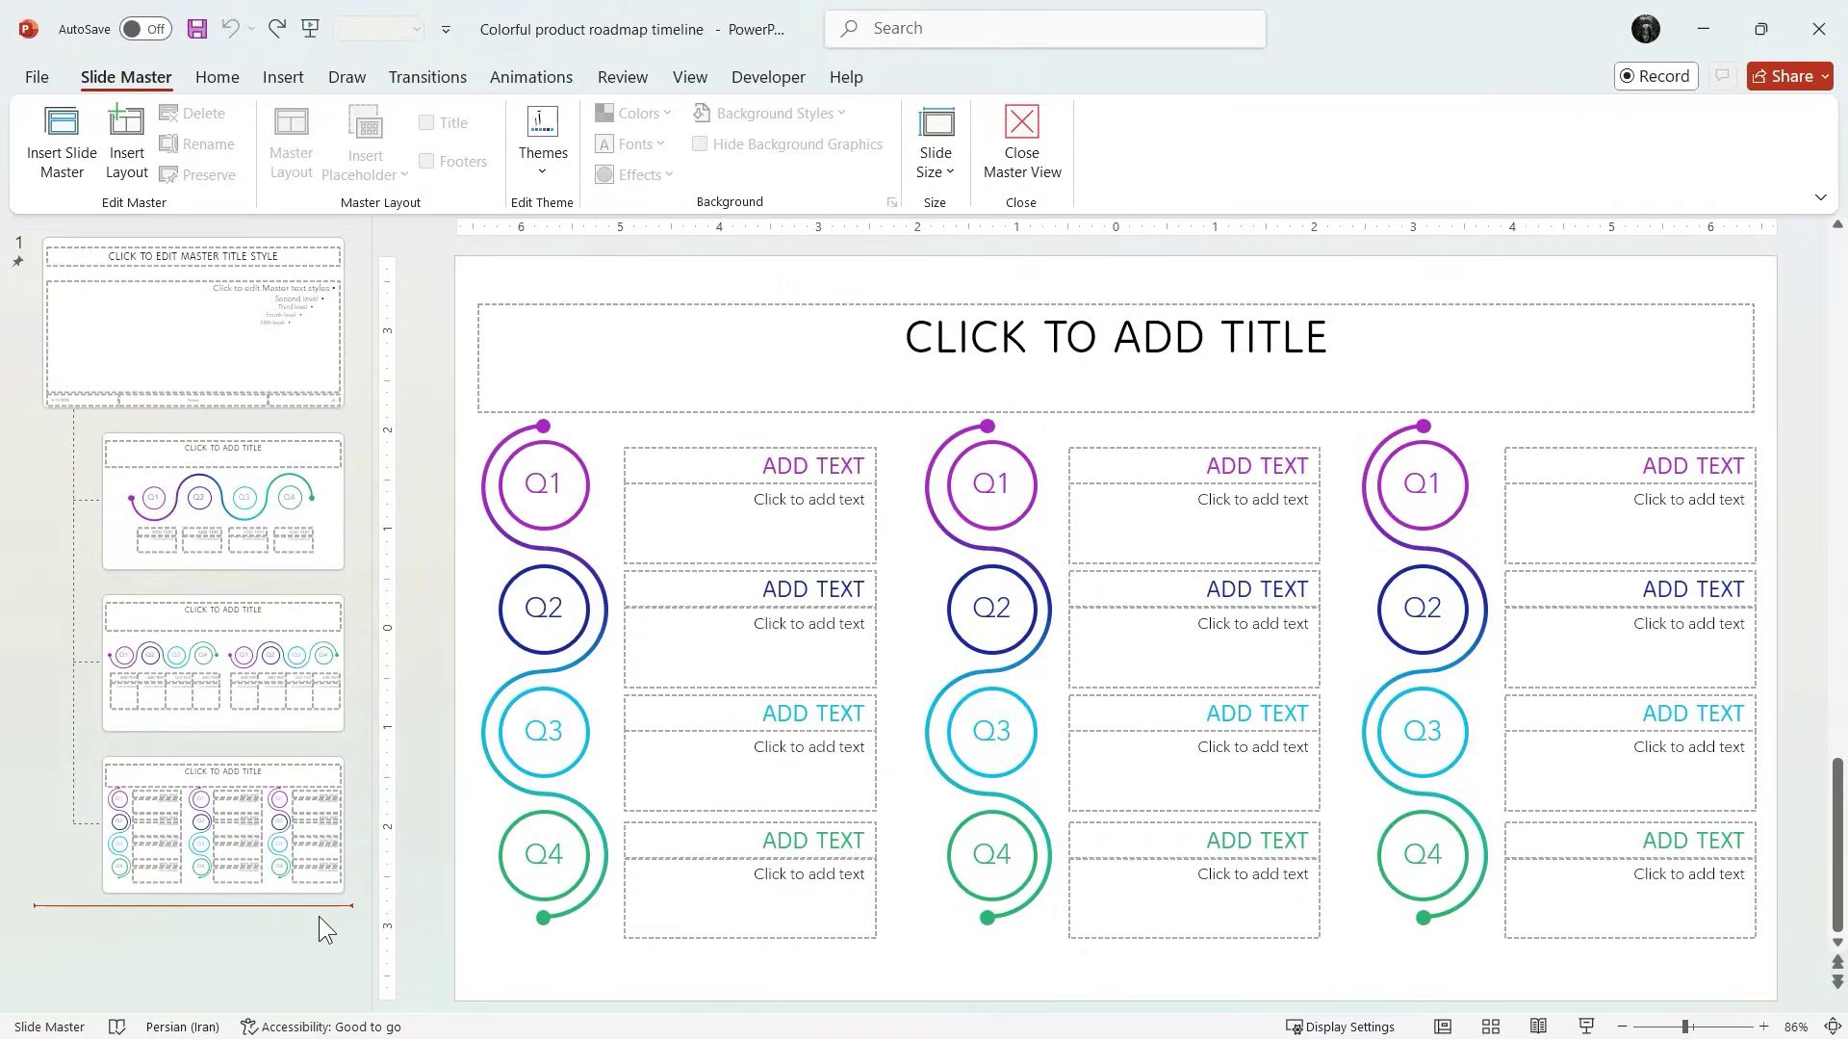
key("Return")
Step: Make the wave timeline layout's eight text placeholders read left to right
left_click(279, 455)
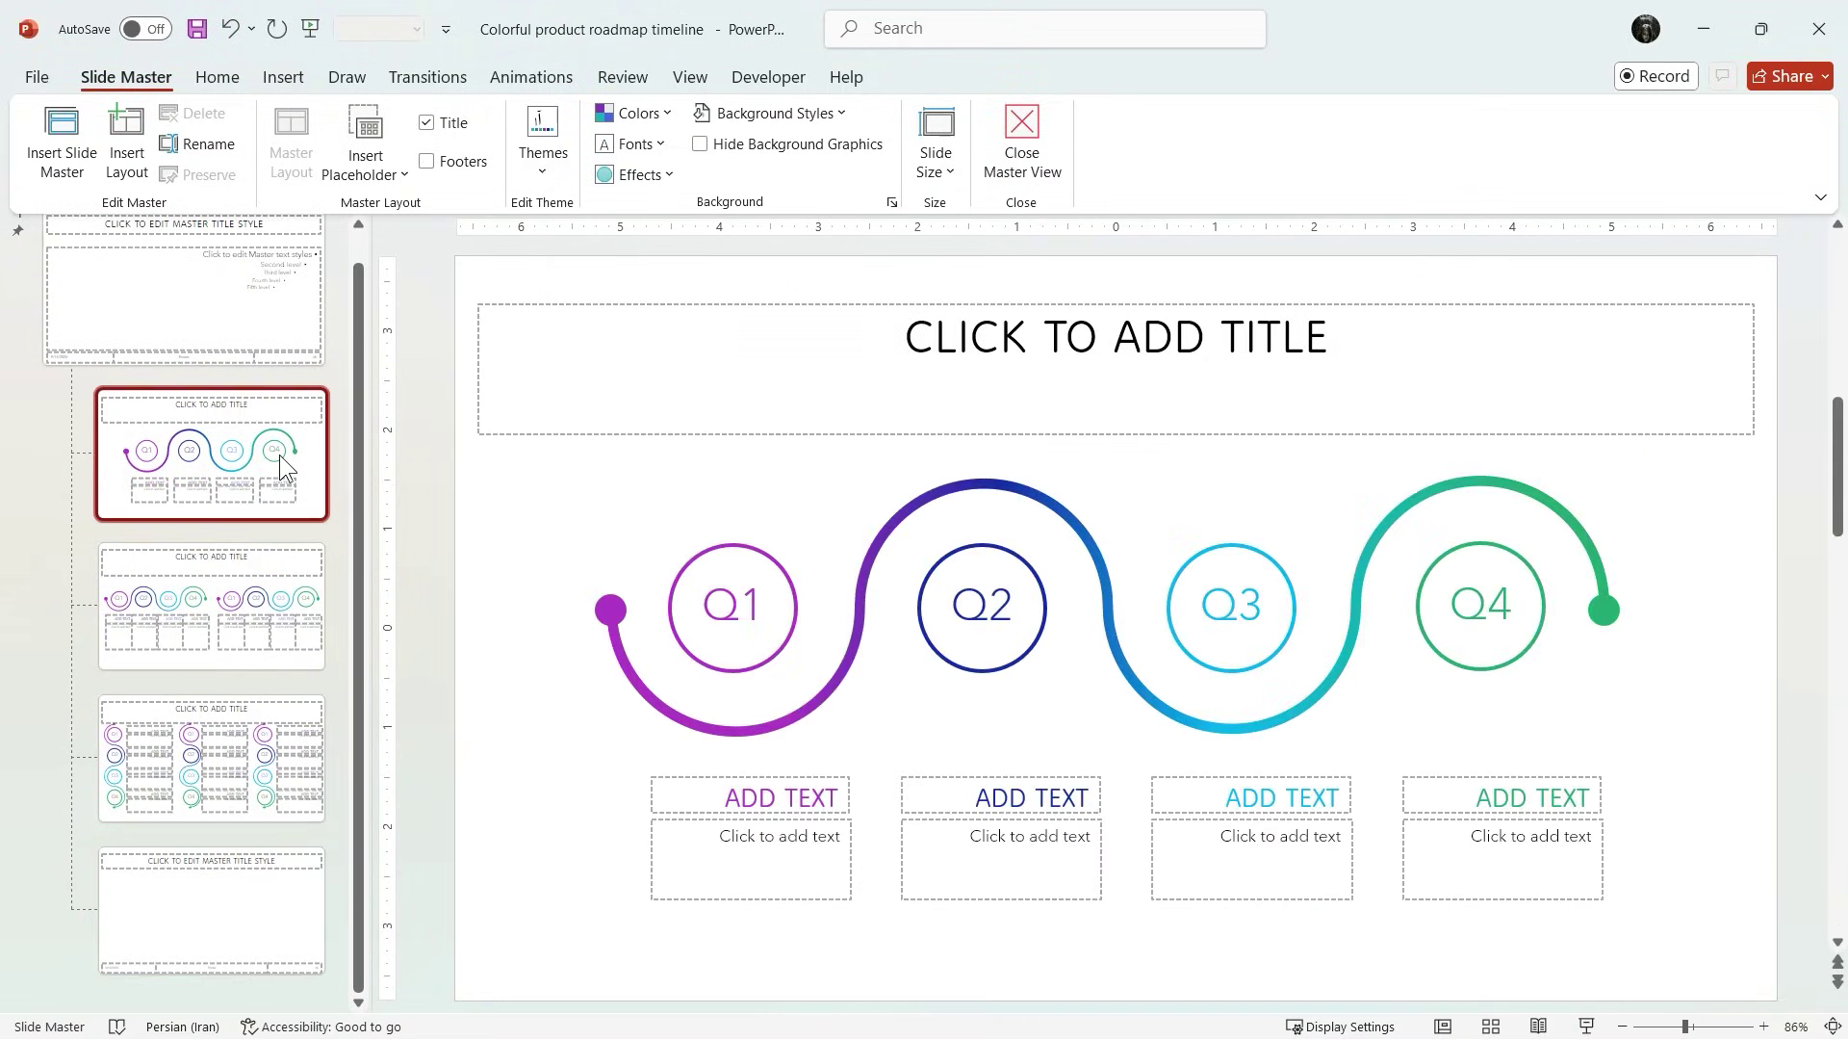
left_click_drag(616, 759, 1684, 967)
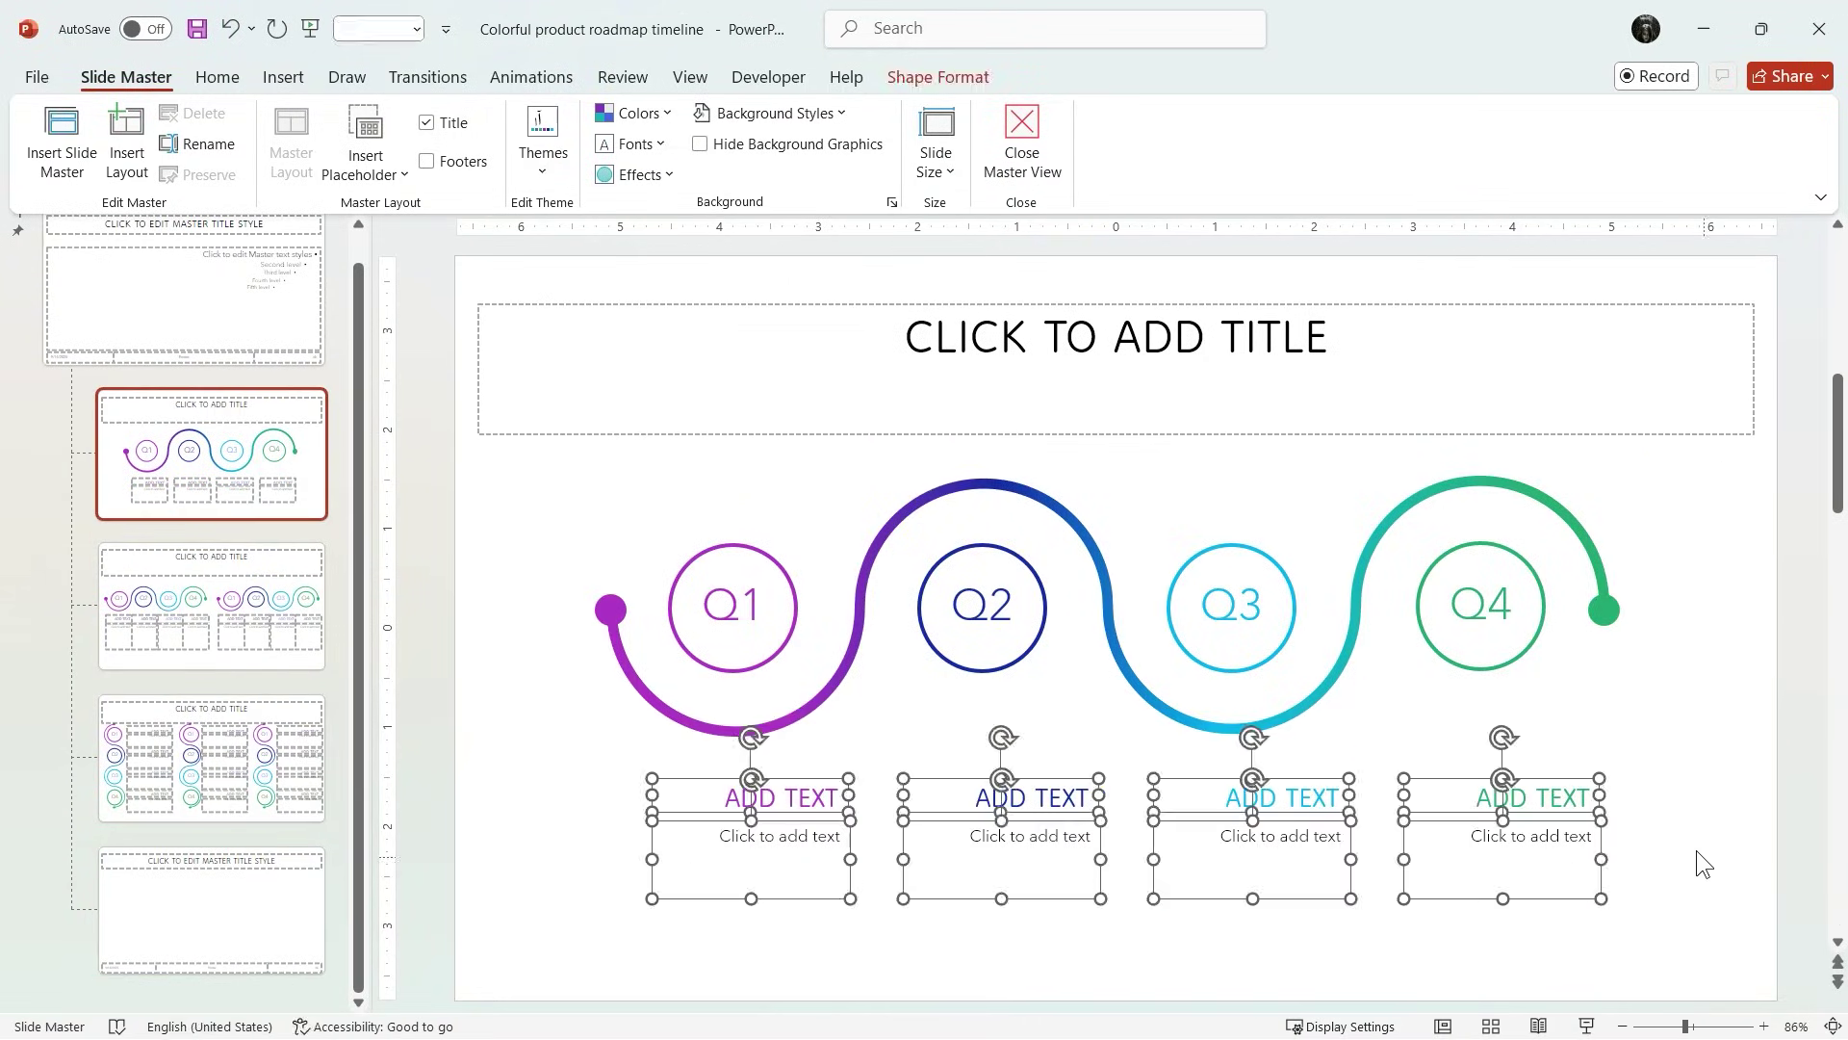
left_click(219, 77)
left_click(841, 161)
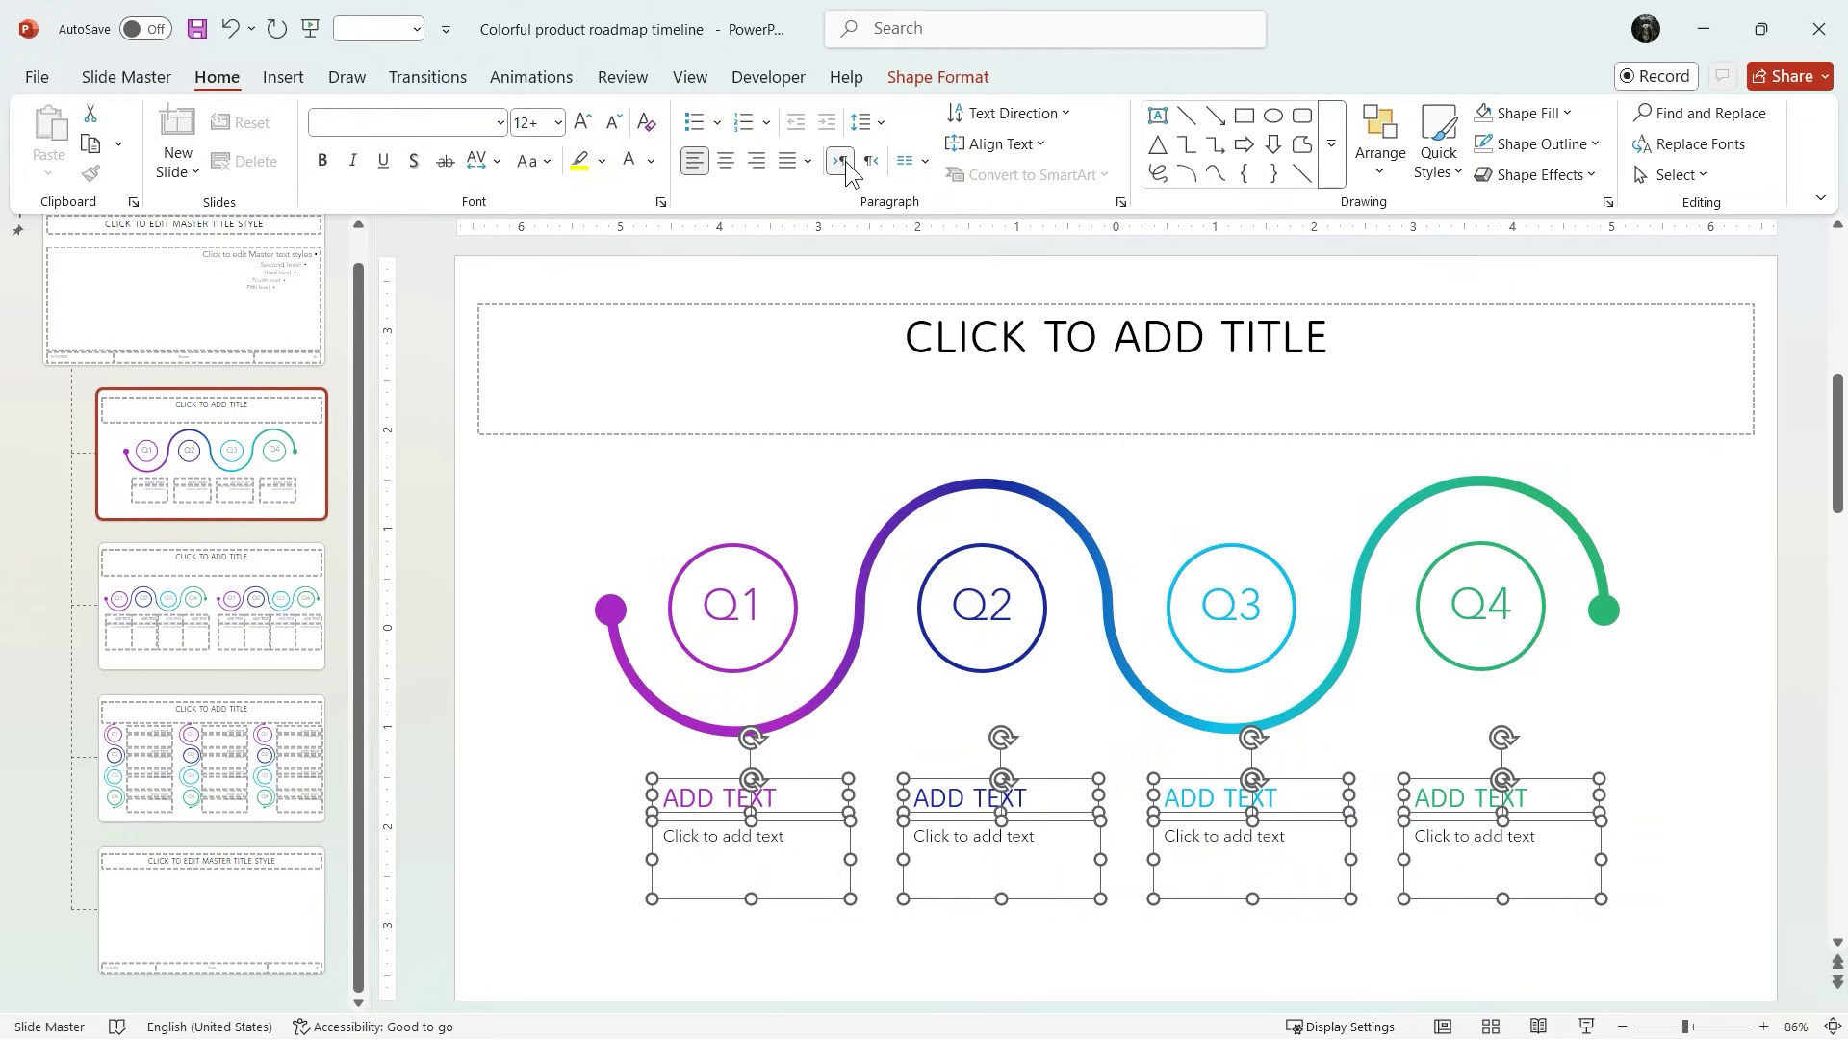
Step: Select the whole Q1–Q4 timeline graphic, then close Master View
left_click(529, 442)
left_click_drag(530, 447, 1754, 974)
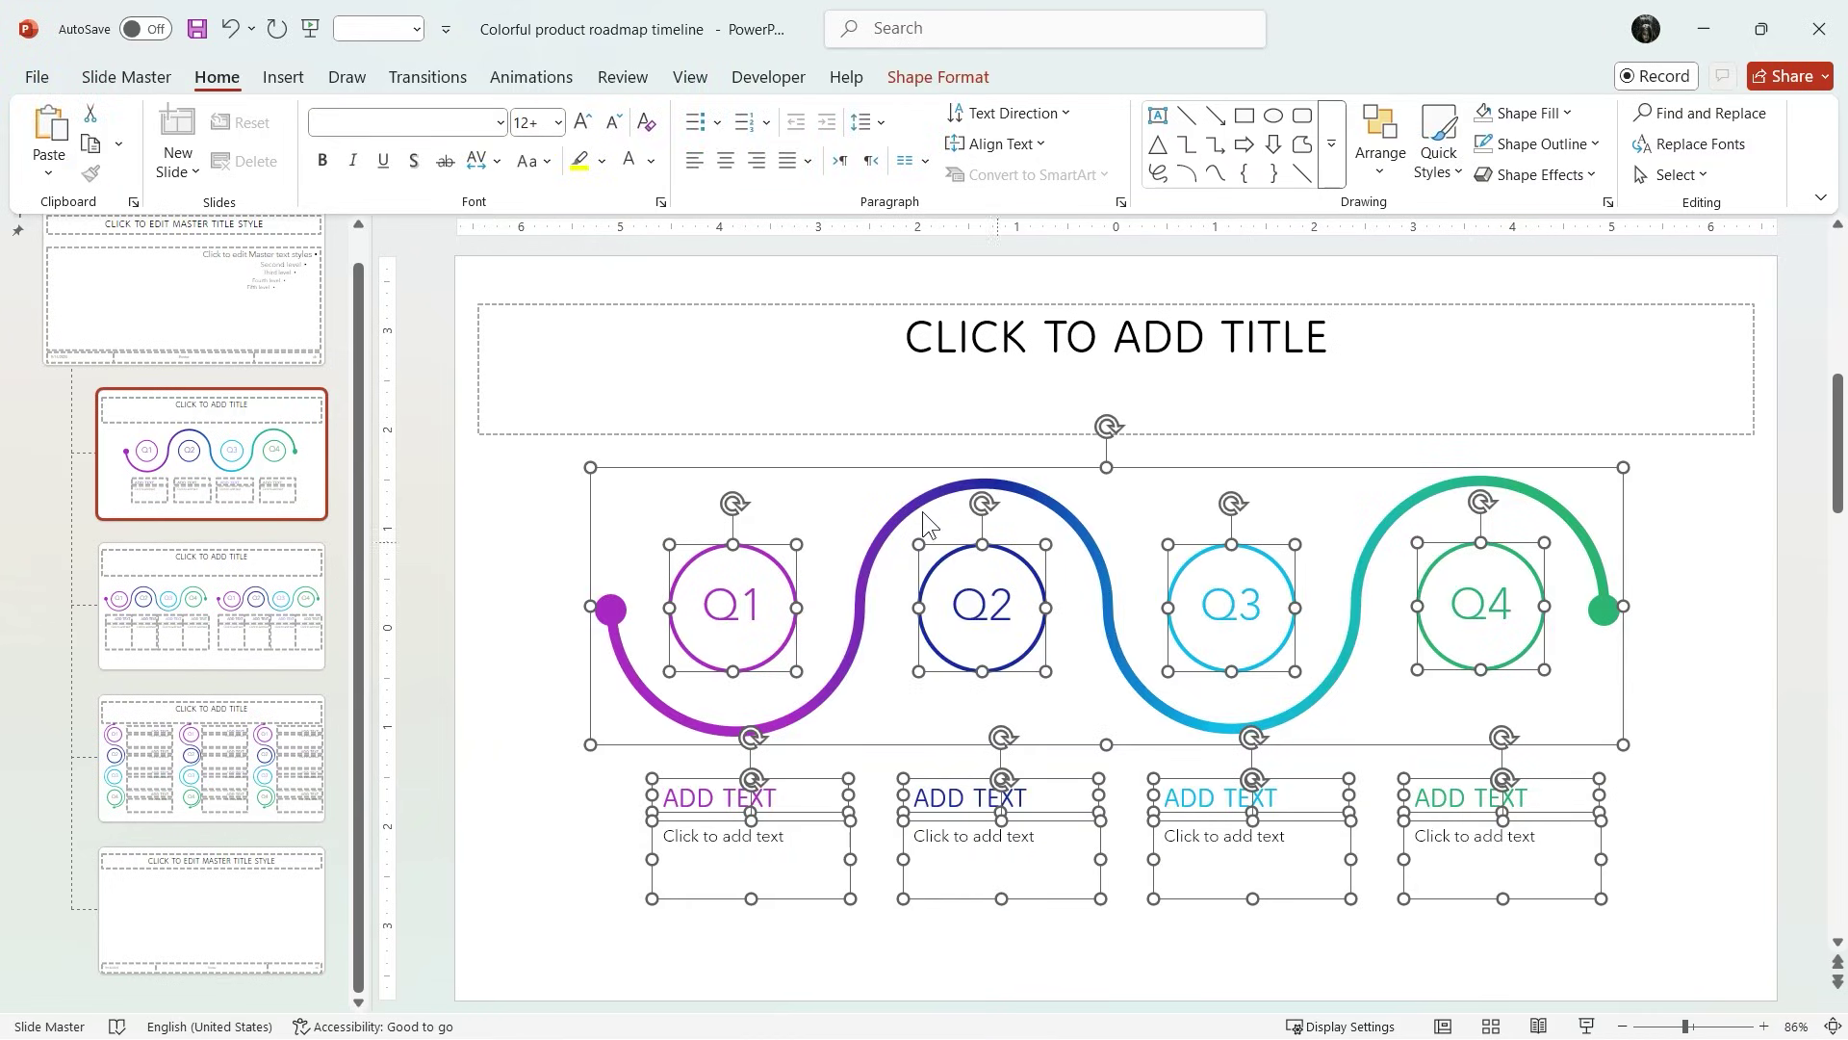
left_click(107, 84)
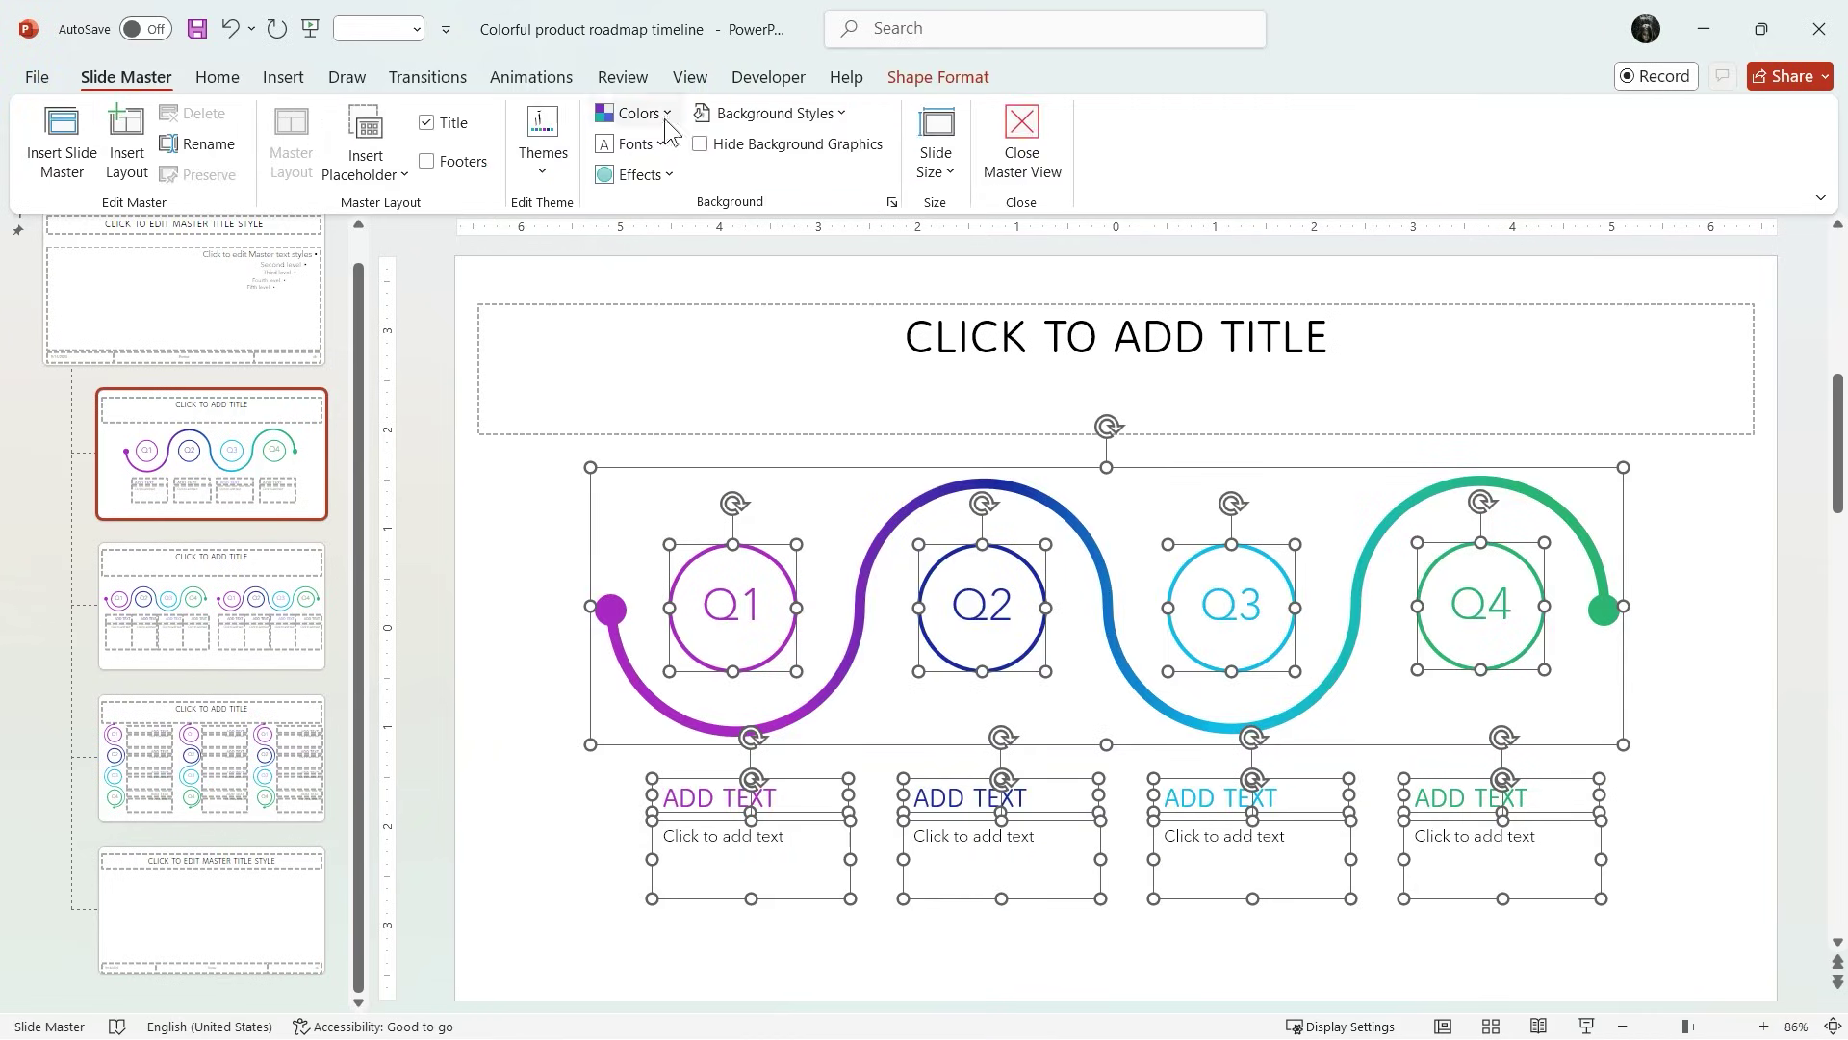
left_click(1005, 116)
Step: Delete all three template slides
left_click(291, 827)
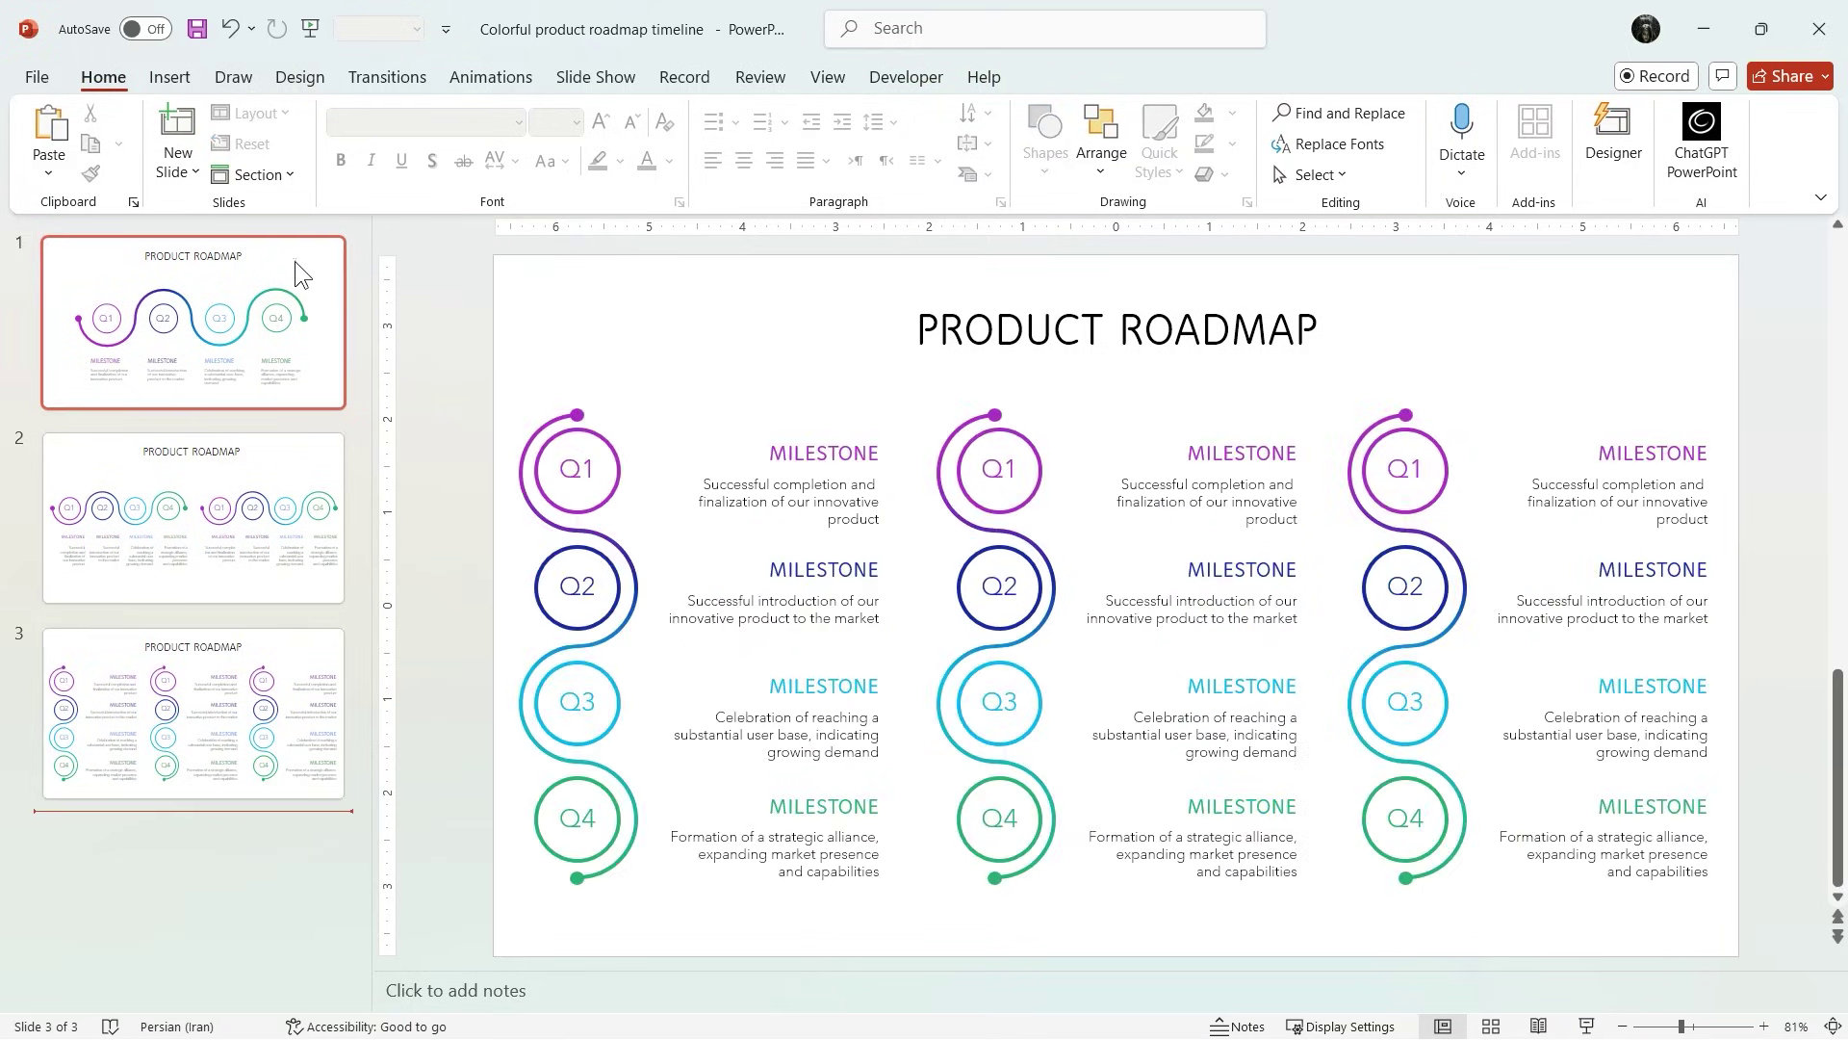
left_click(309, 713)
left_click(285, 383, "shift")
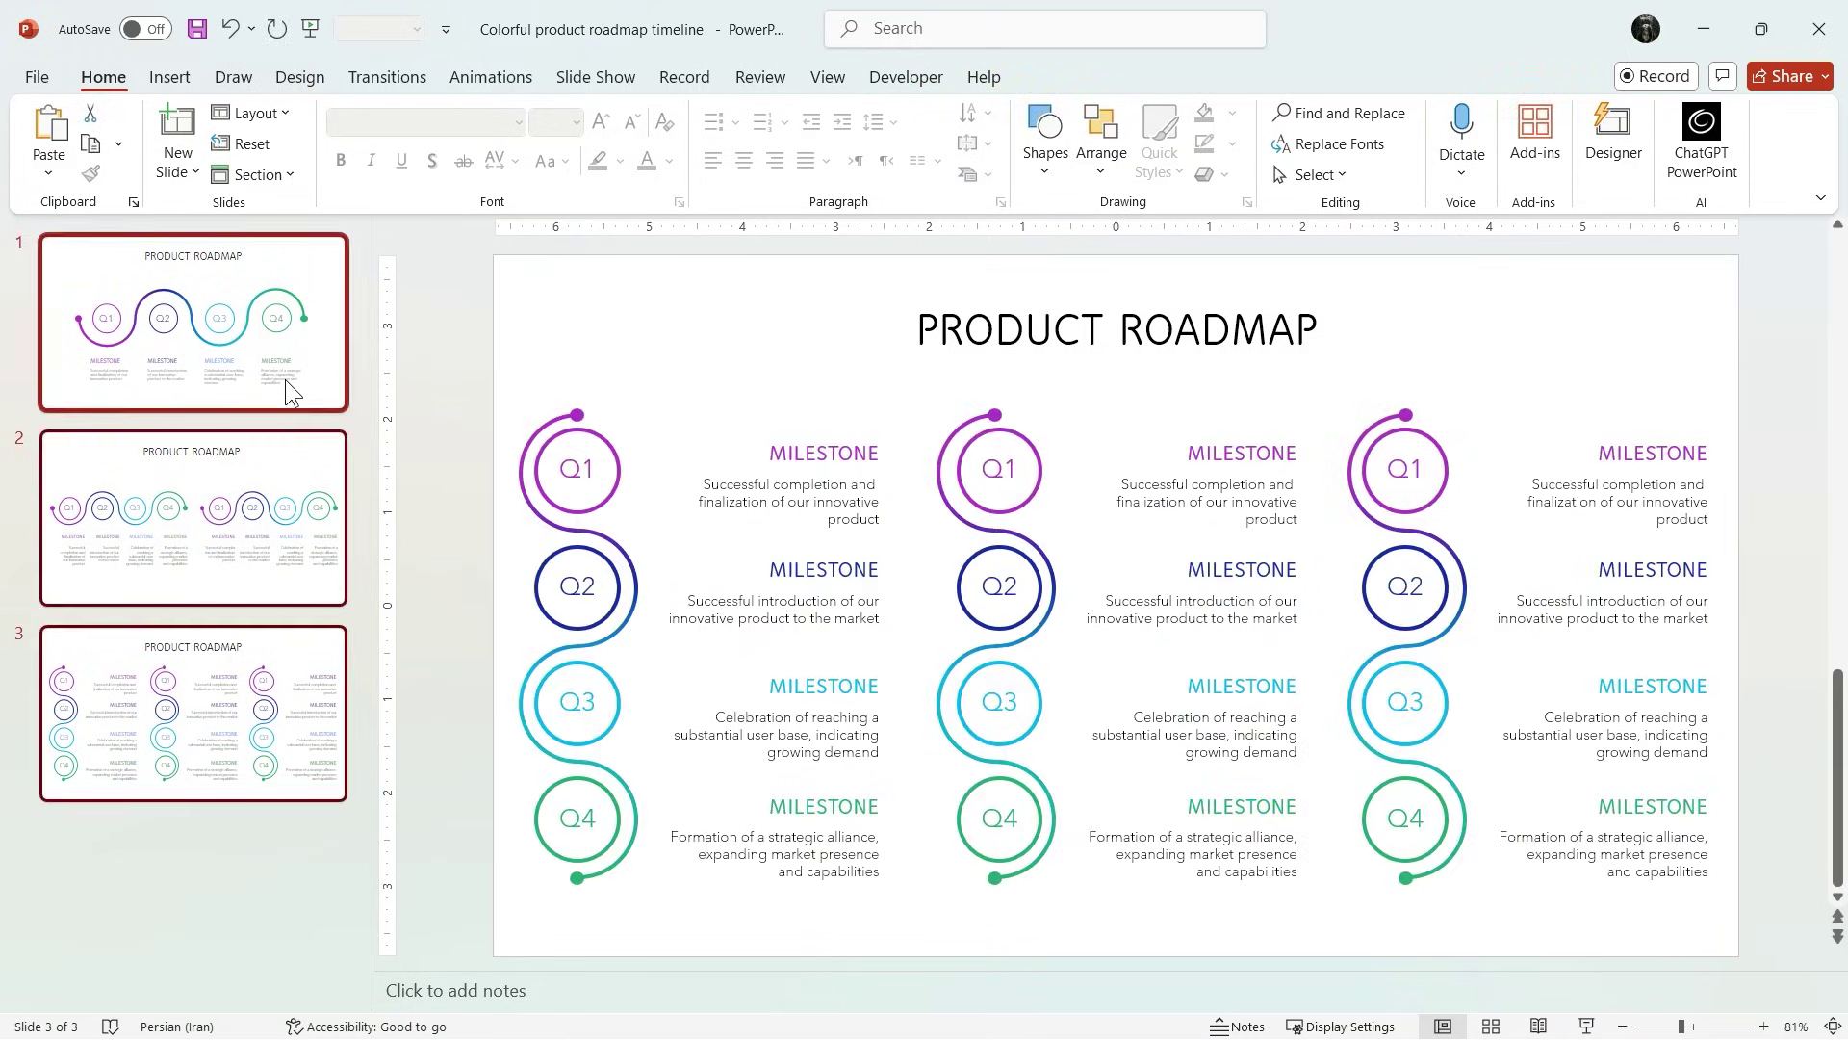
key("Delete")
Step: Add a slide with the blank custom layout and paste the timeline graphic onto it
left_click(177, 171)
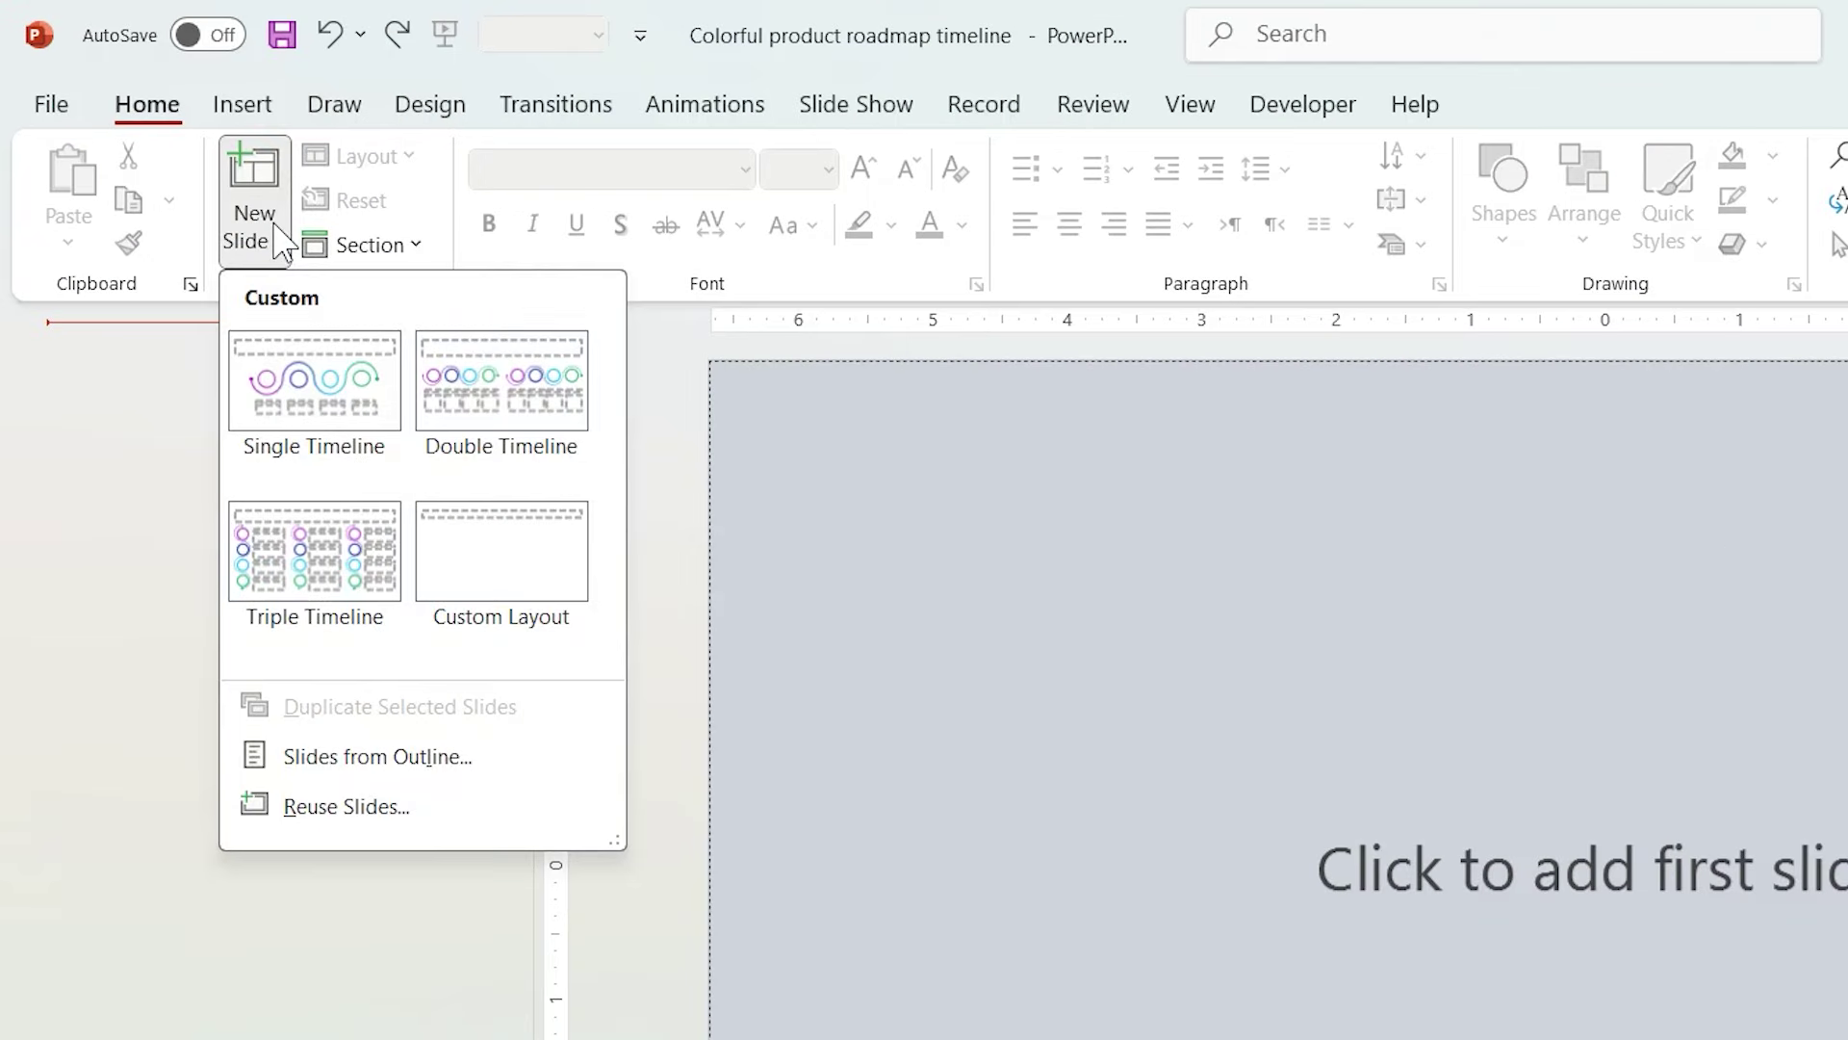
left_click(494, 549)
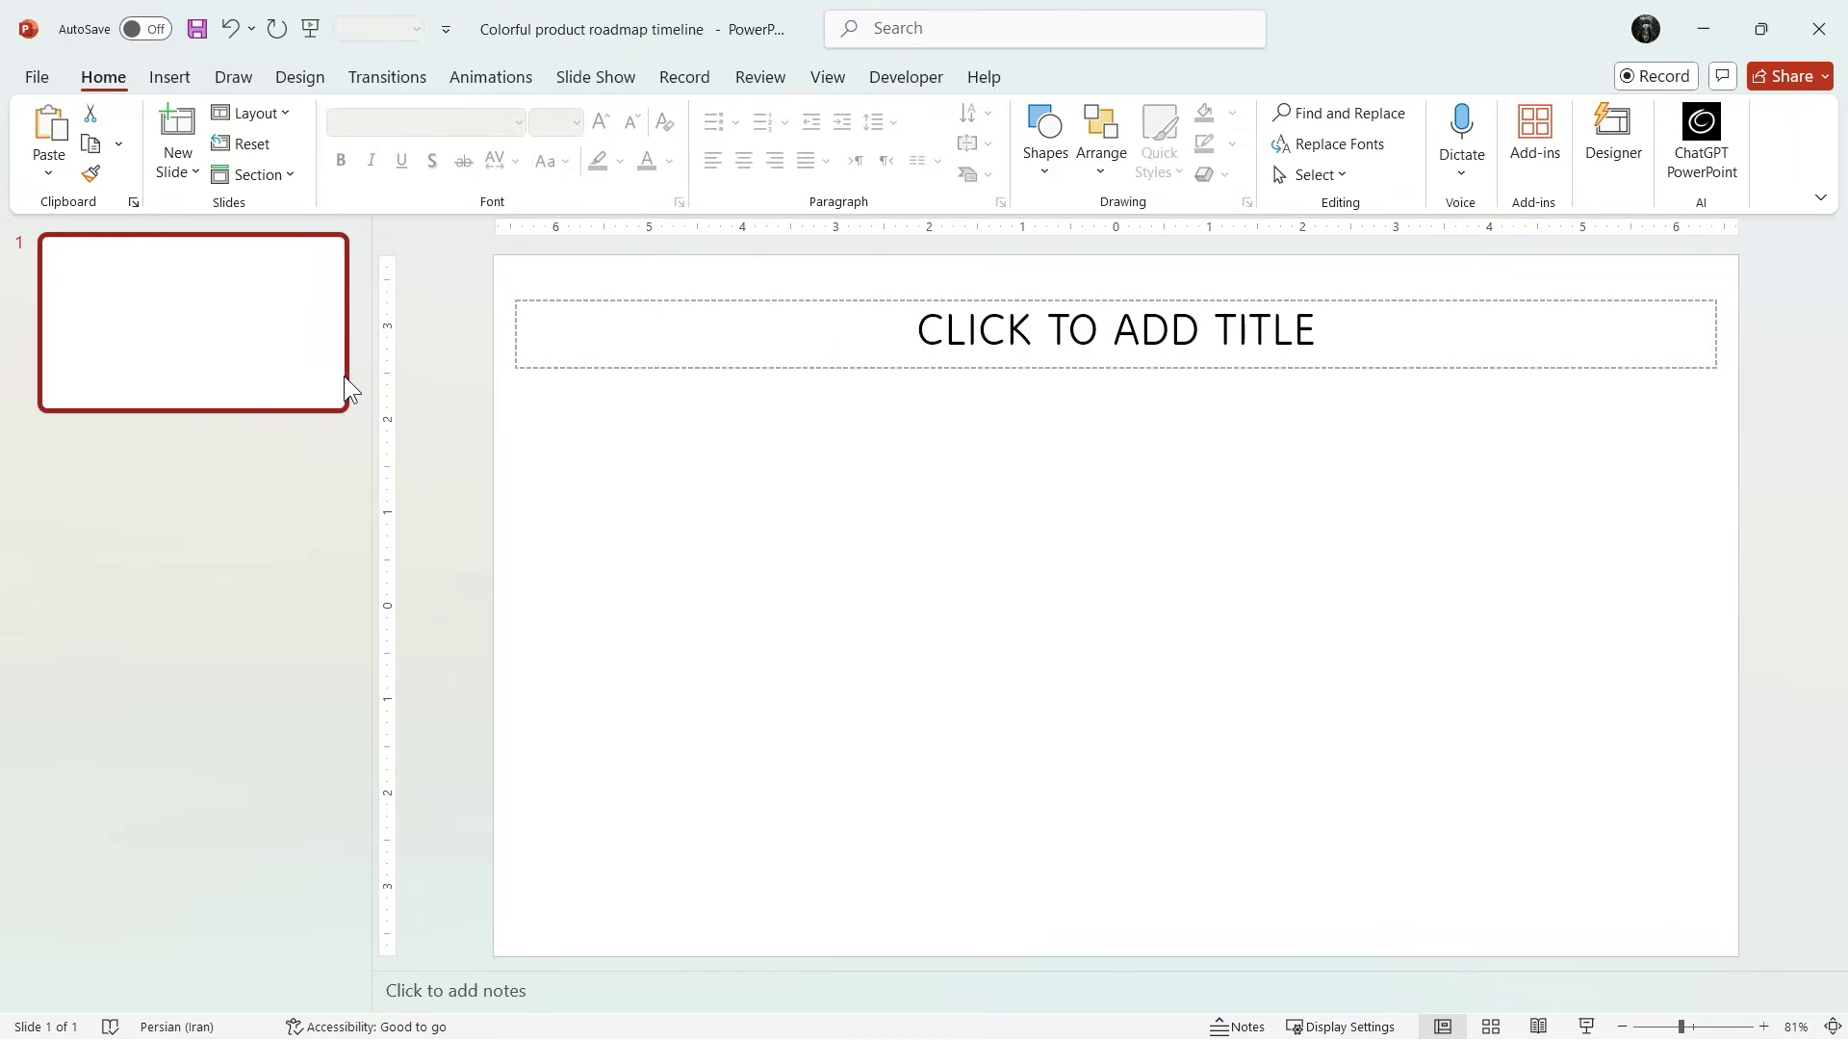
key("ctrl+v")
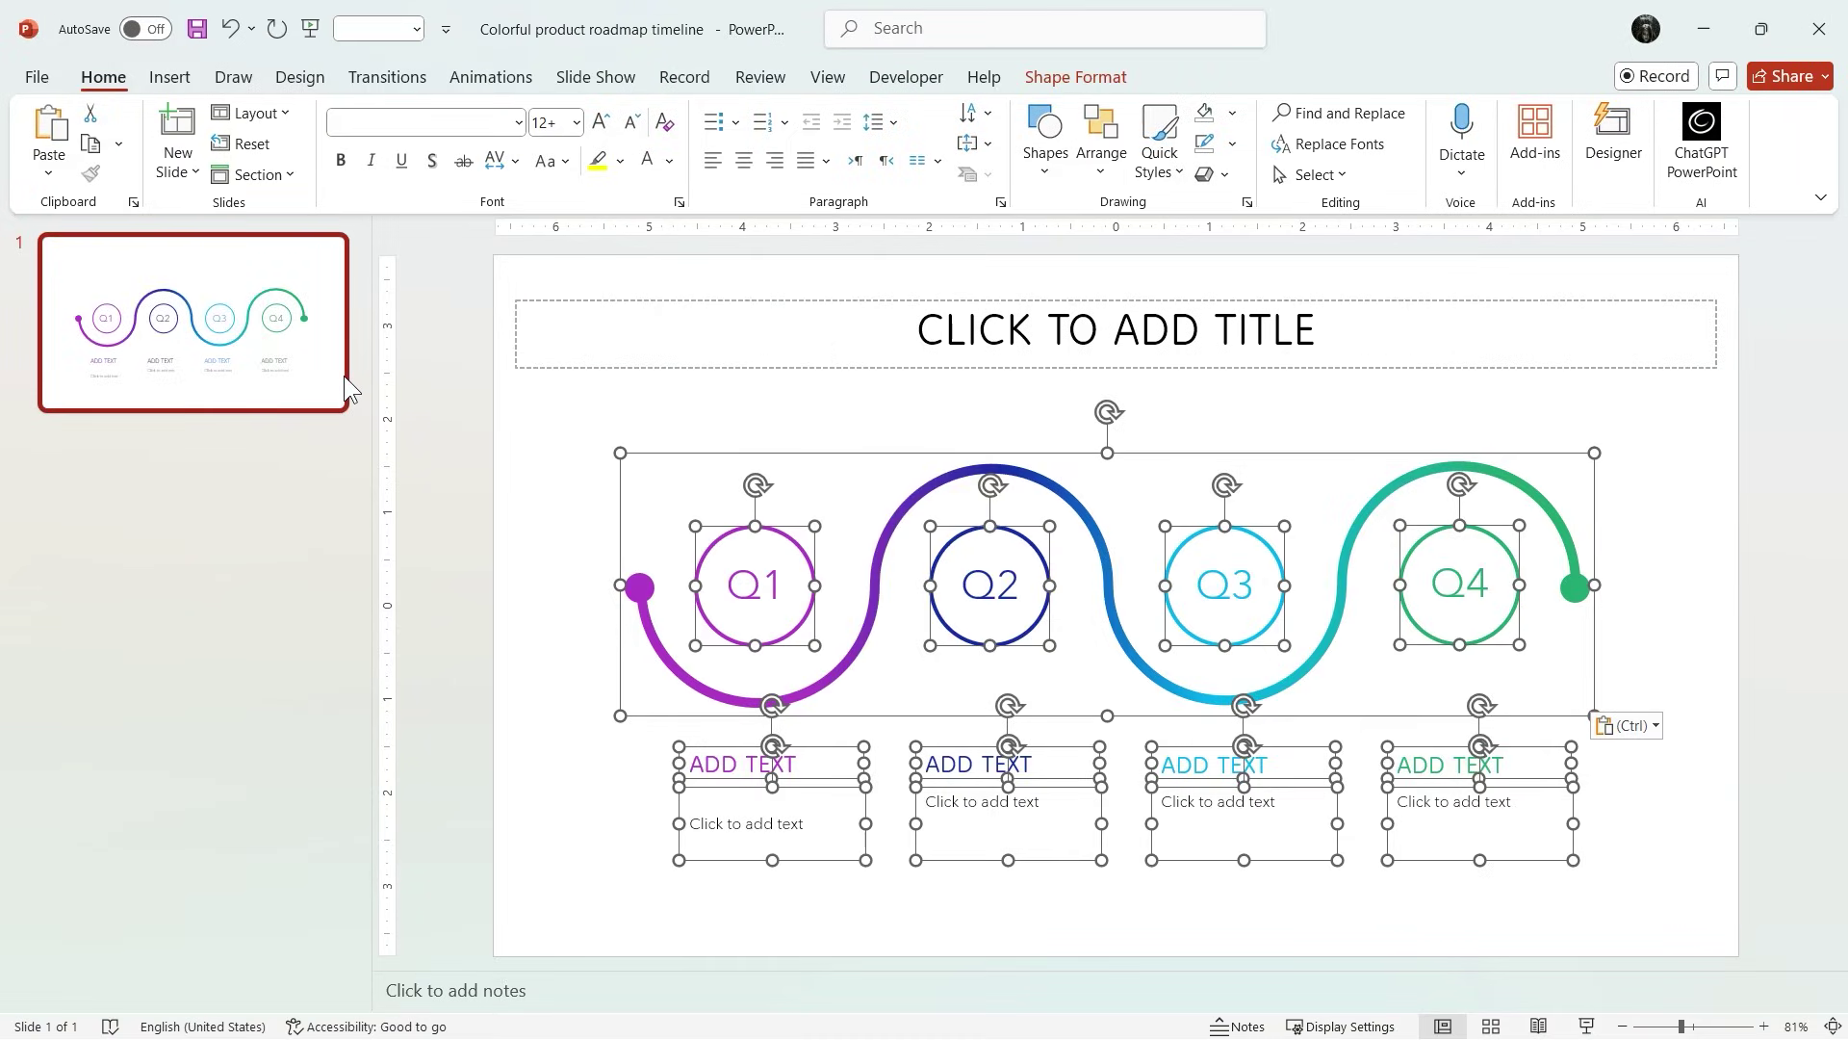
left_click(598, 783)
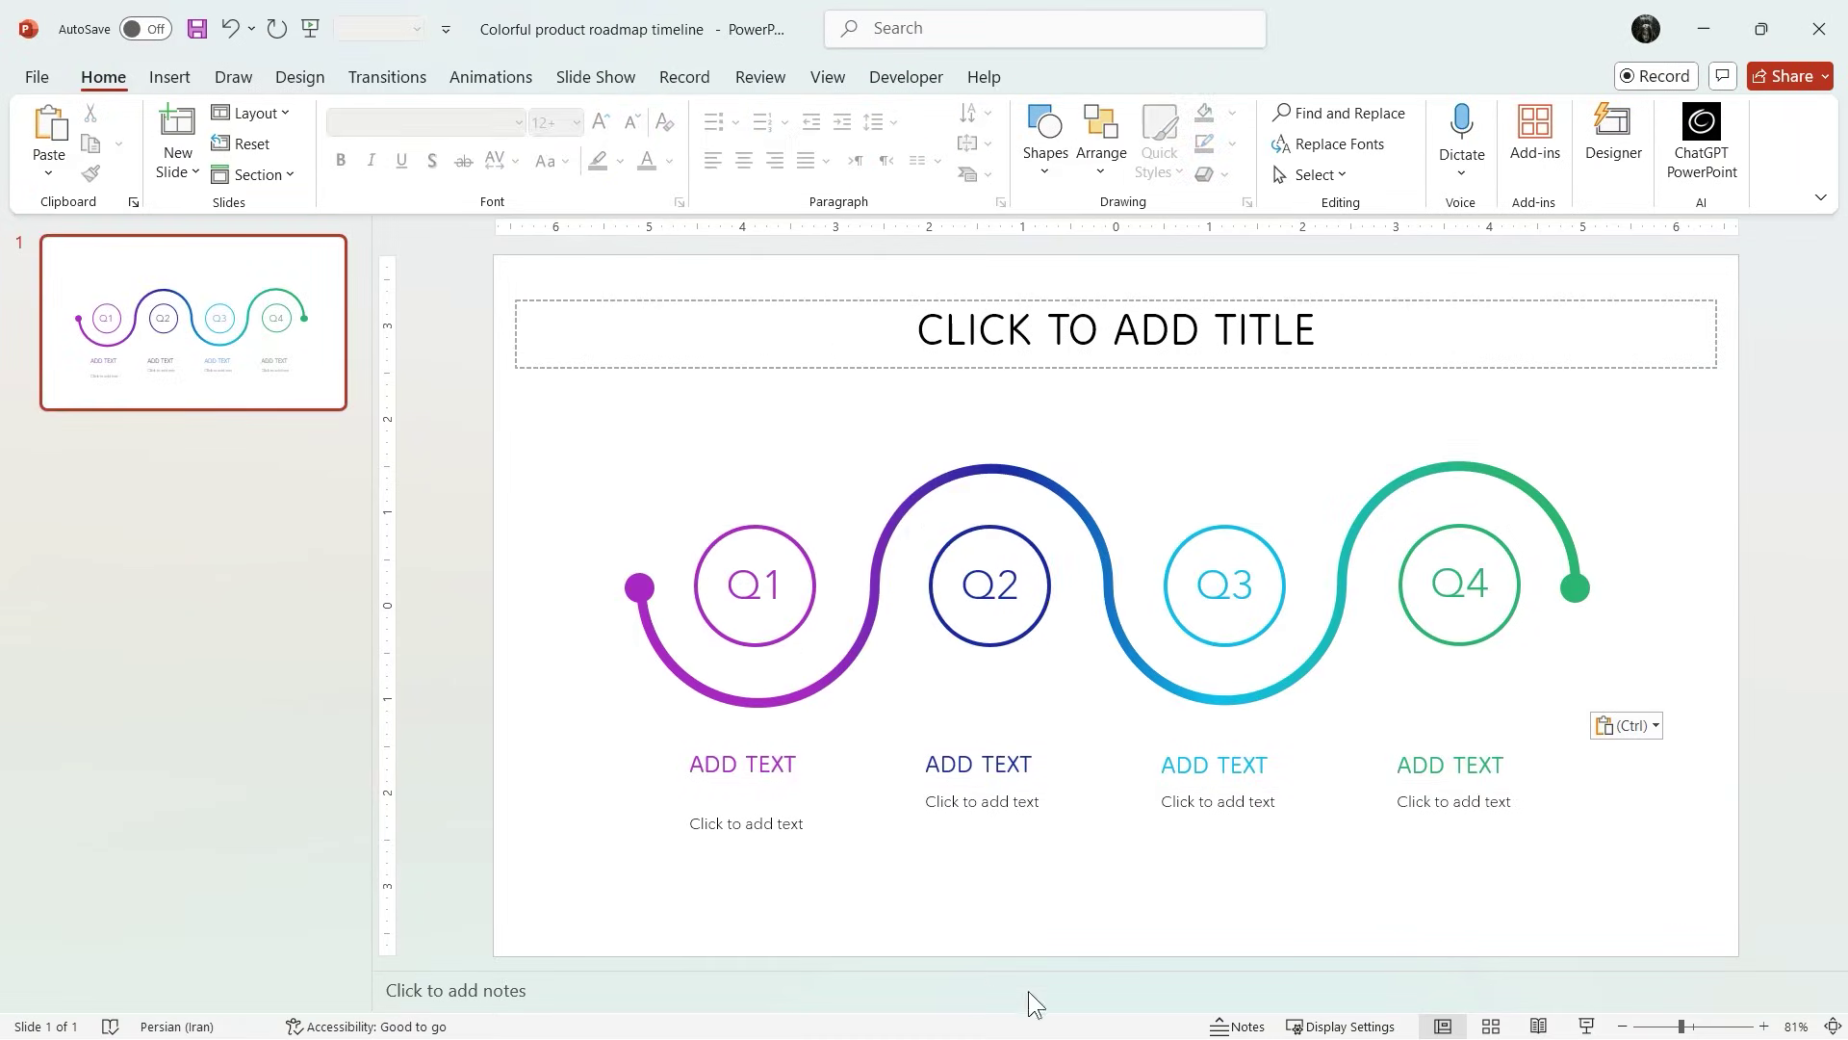
Step: Title the slide PRODUCT ROADMAP and label the quarters CUSTOMERS, PLANNING, EXECUTION, REVIEW
left_click(1103, 329)
type("PRODUCT ROADMAP")
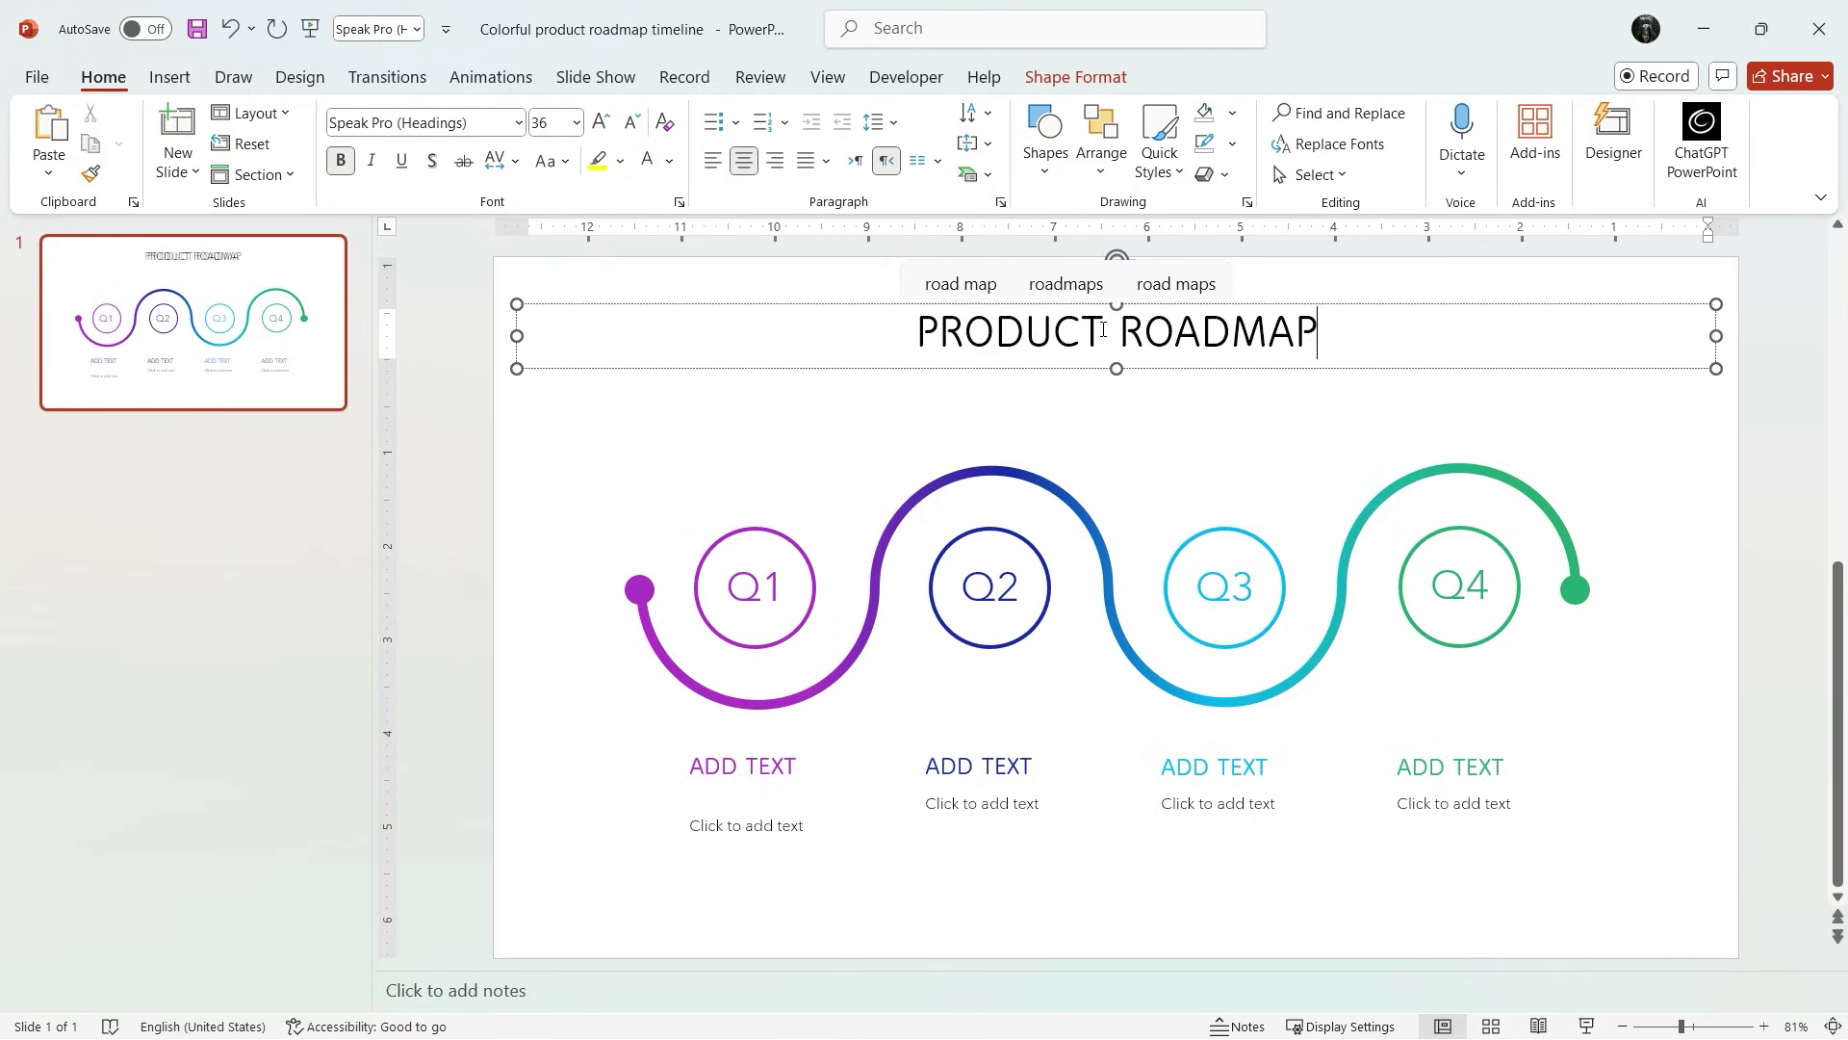
triple_click(760, 765)
type("CU")
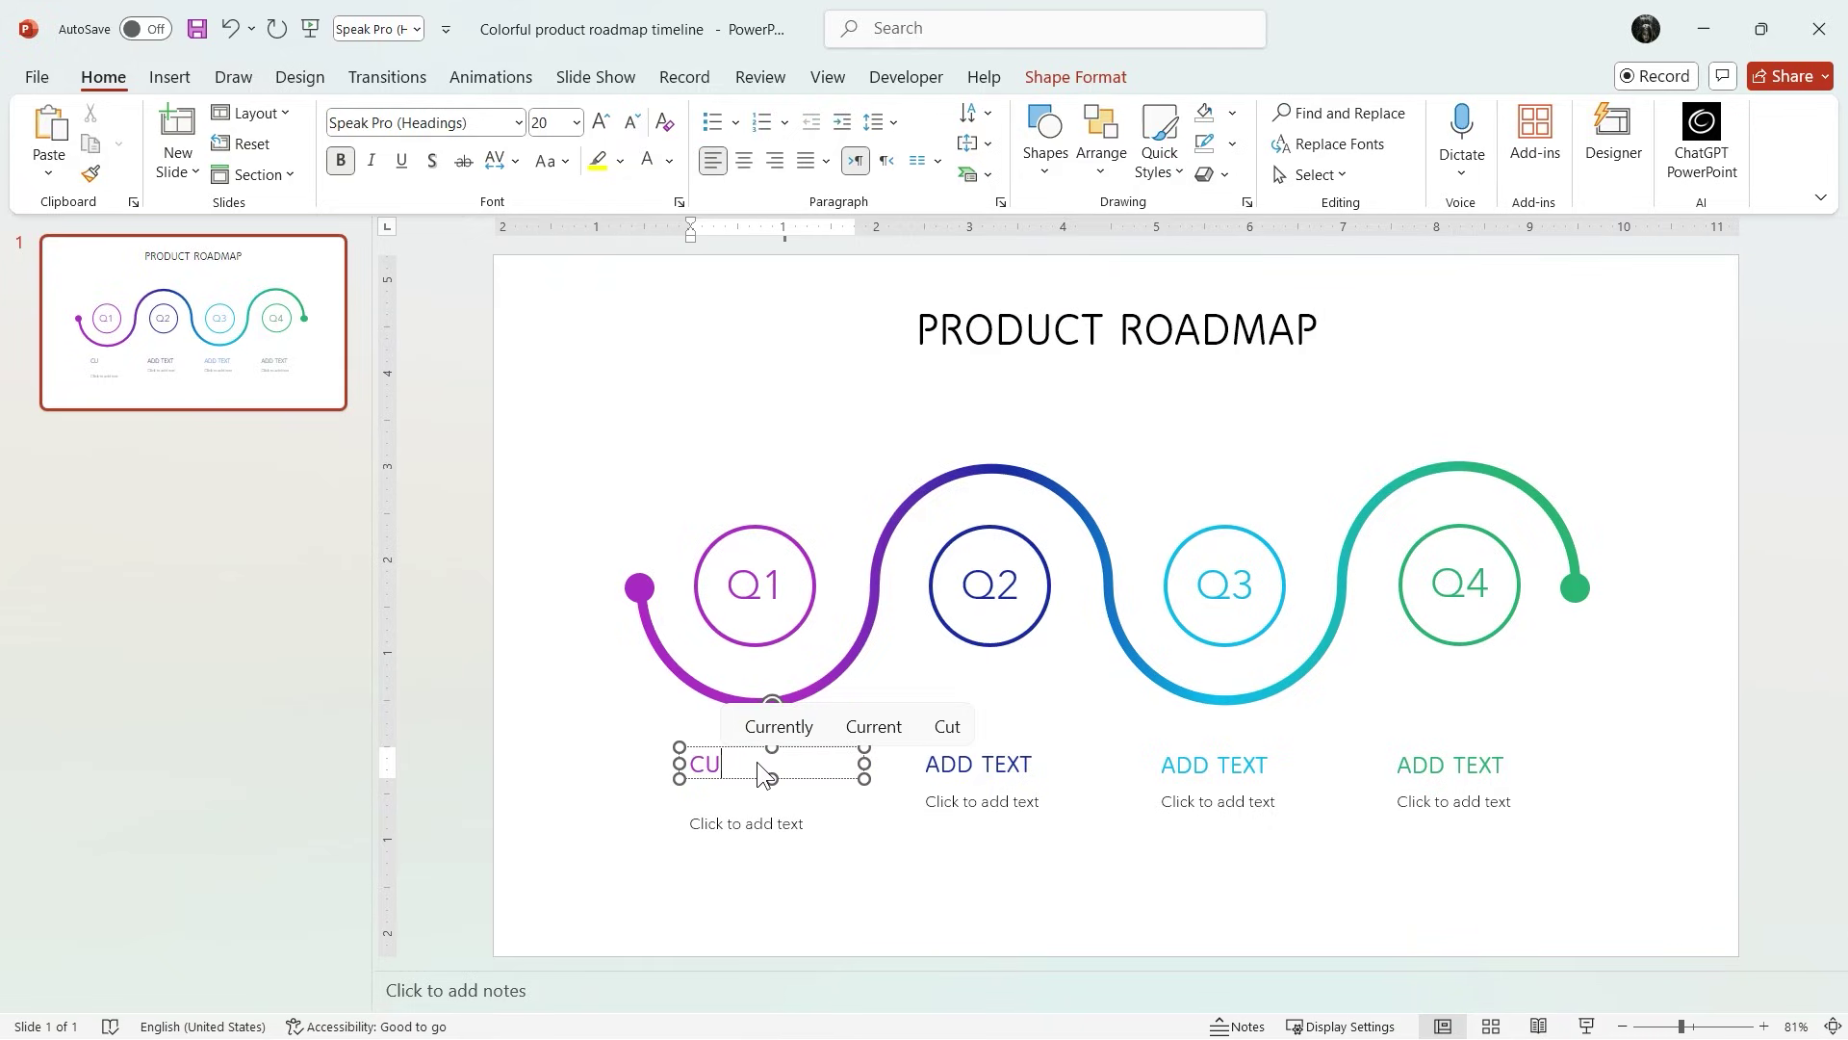
type("STOMERS")
triple_click(974, 767)
type("PLANNING")
triple_click(1237, 769)
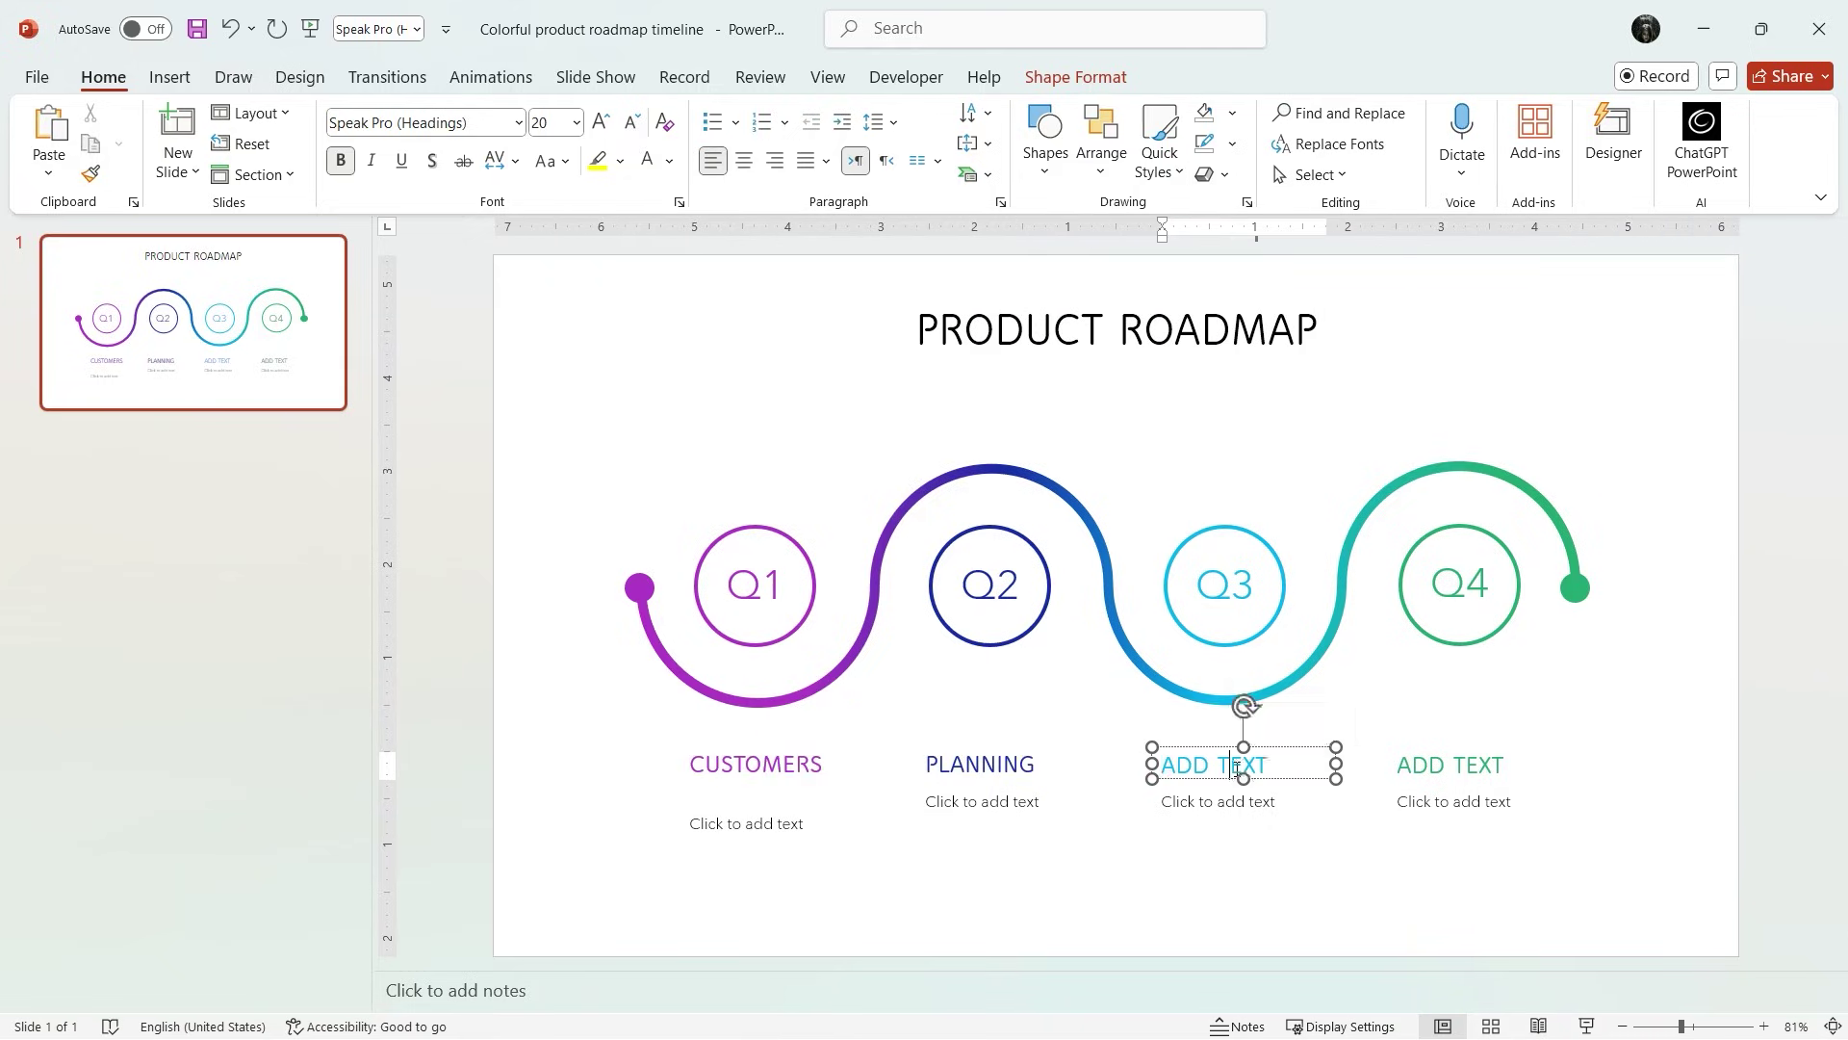
type("EXECUTION")
triple_click(1448, 765)
type("REV")
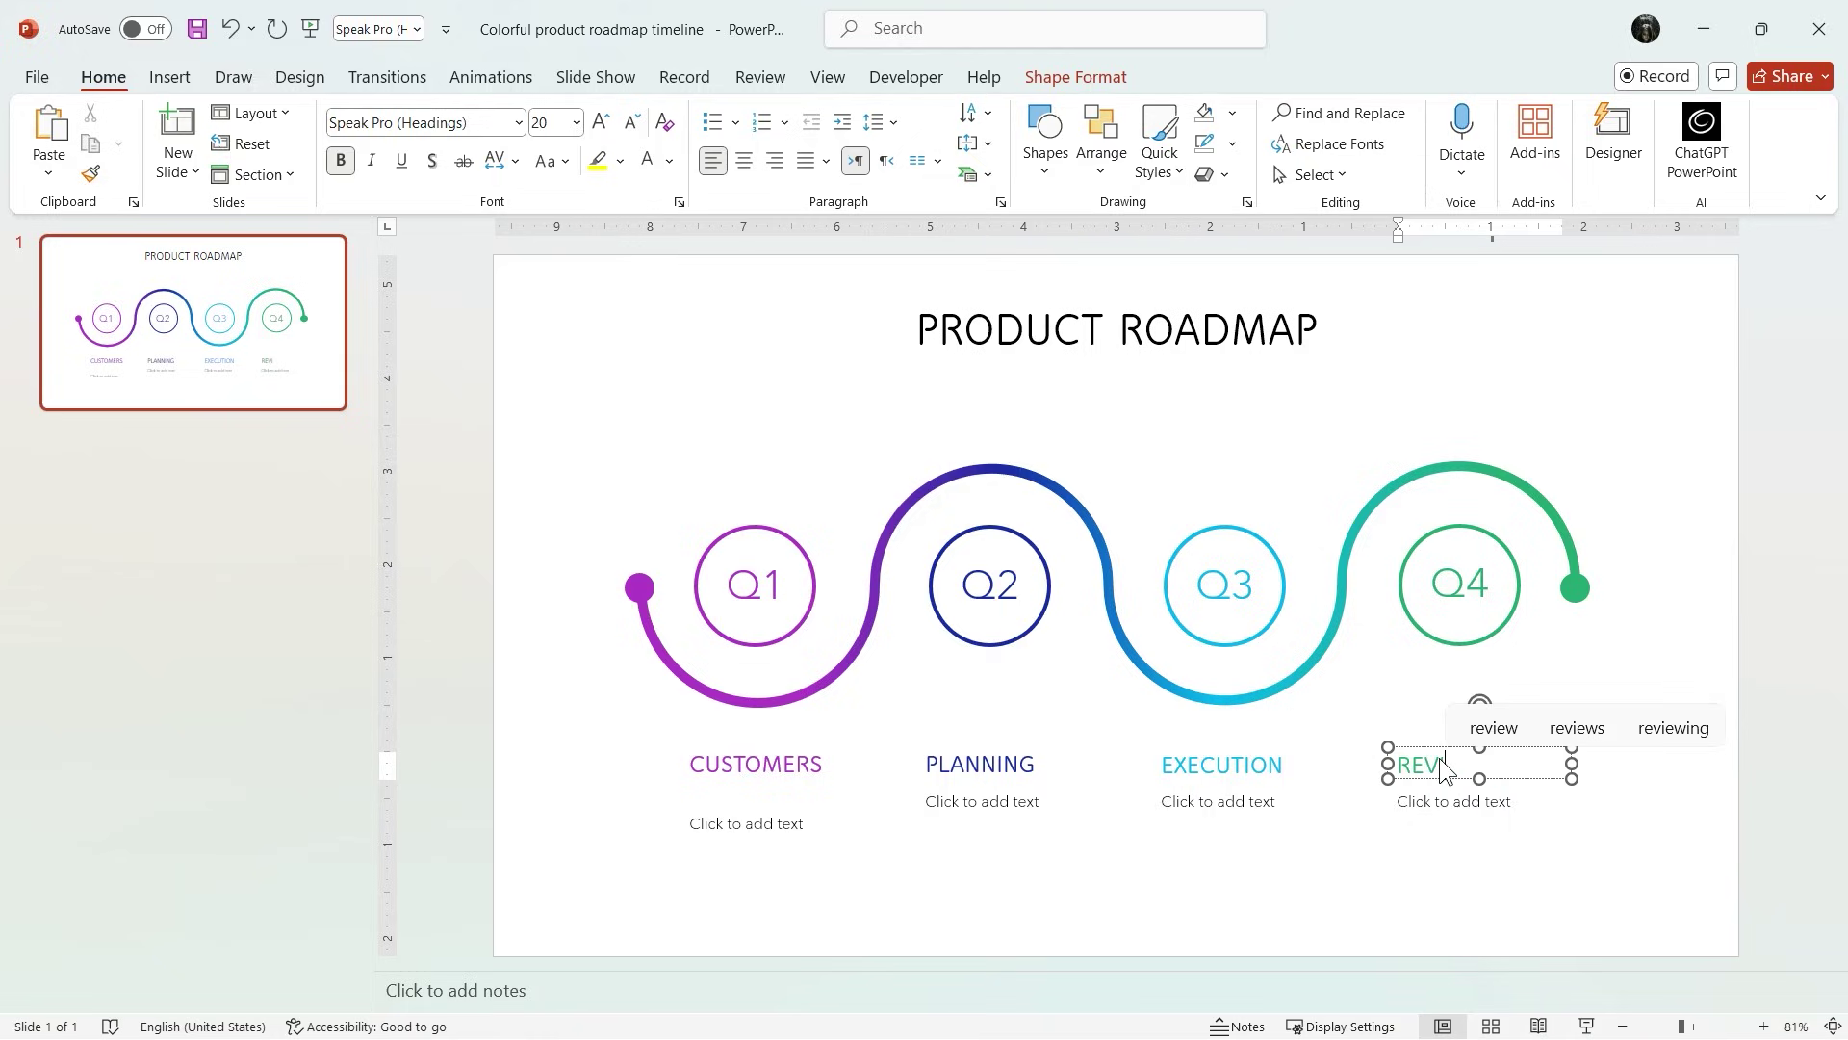
type("IEW")
Step: Select all four quarter labels together
left_click(792, 828)
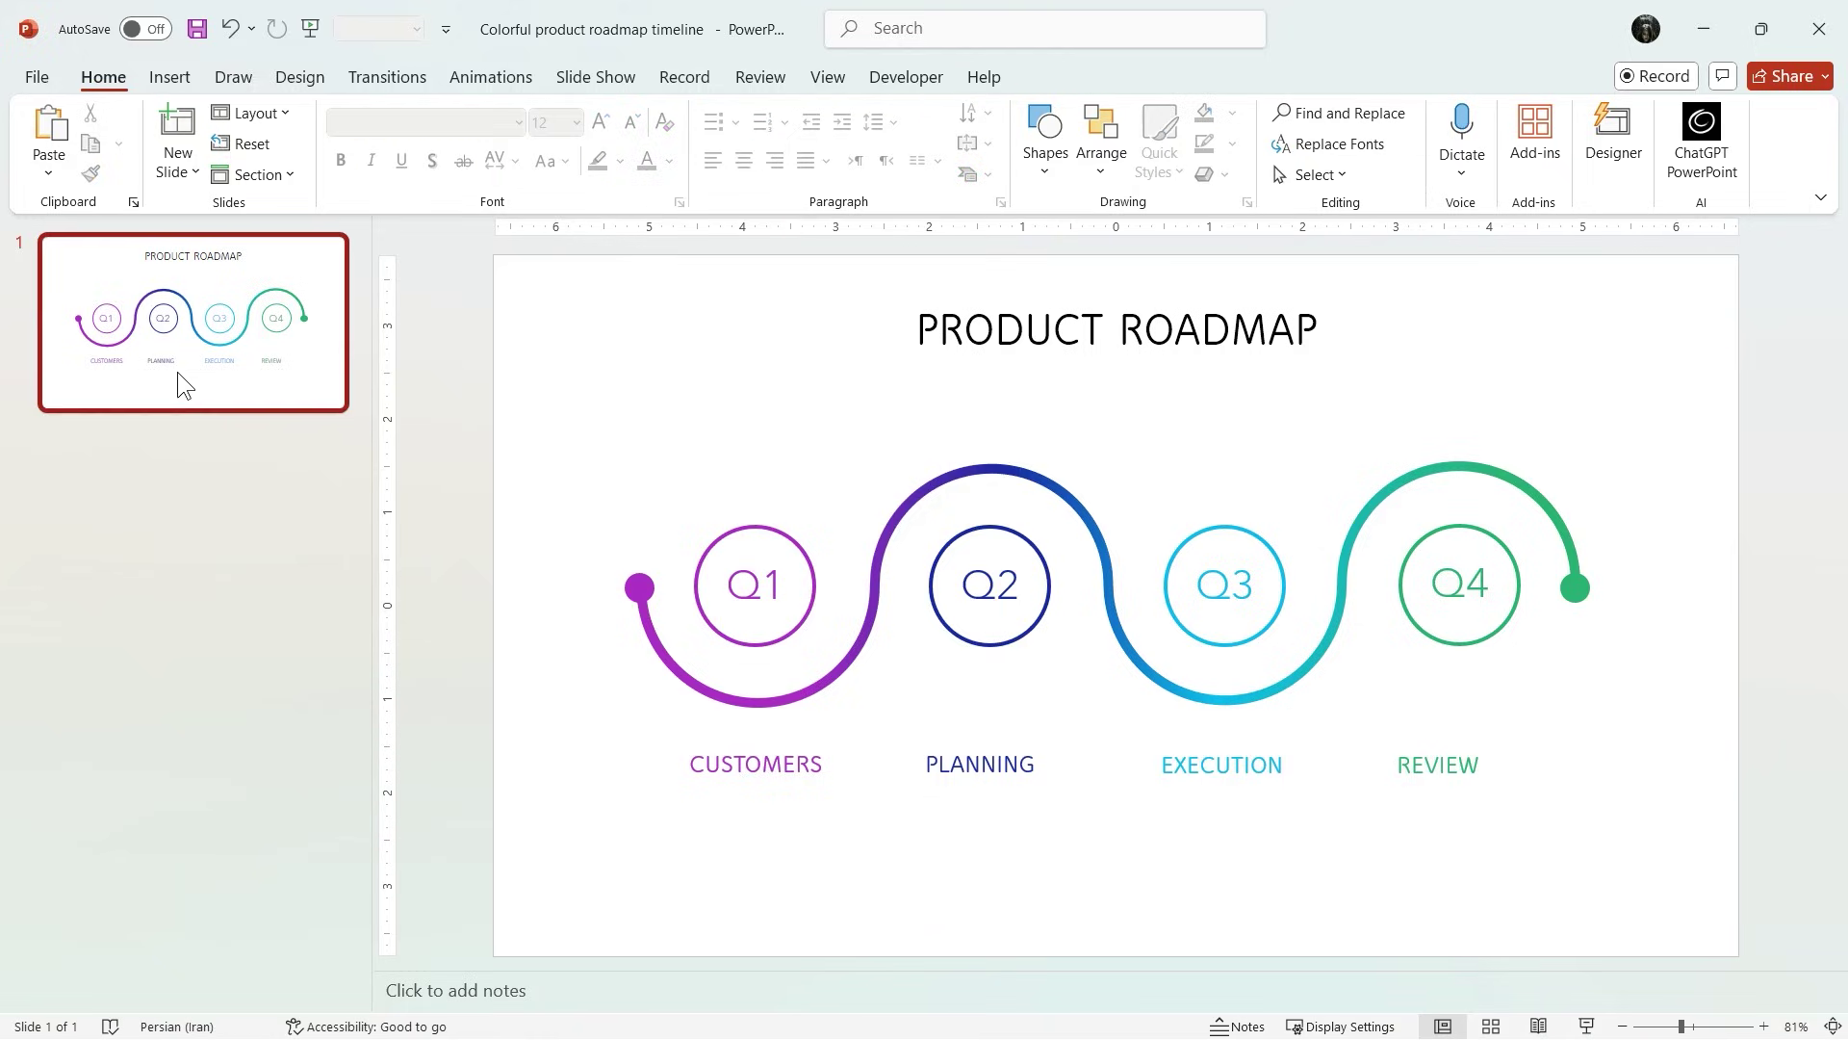
left_click(1424, 763)
left_click(1222, 765, "shift")
left_click(979, 765, "shift")
left_click(773, 767, "shift")
Step: Nudge the four labels left and duplicate the roadmap slide
key("Left")
key("Left")
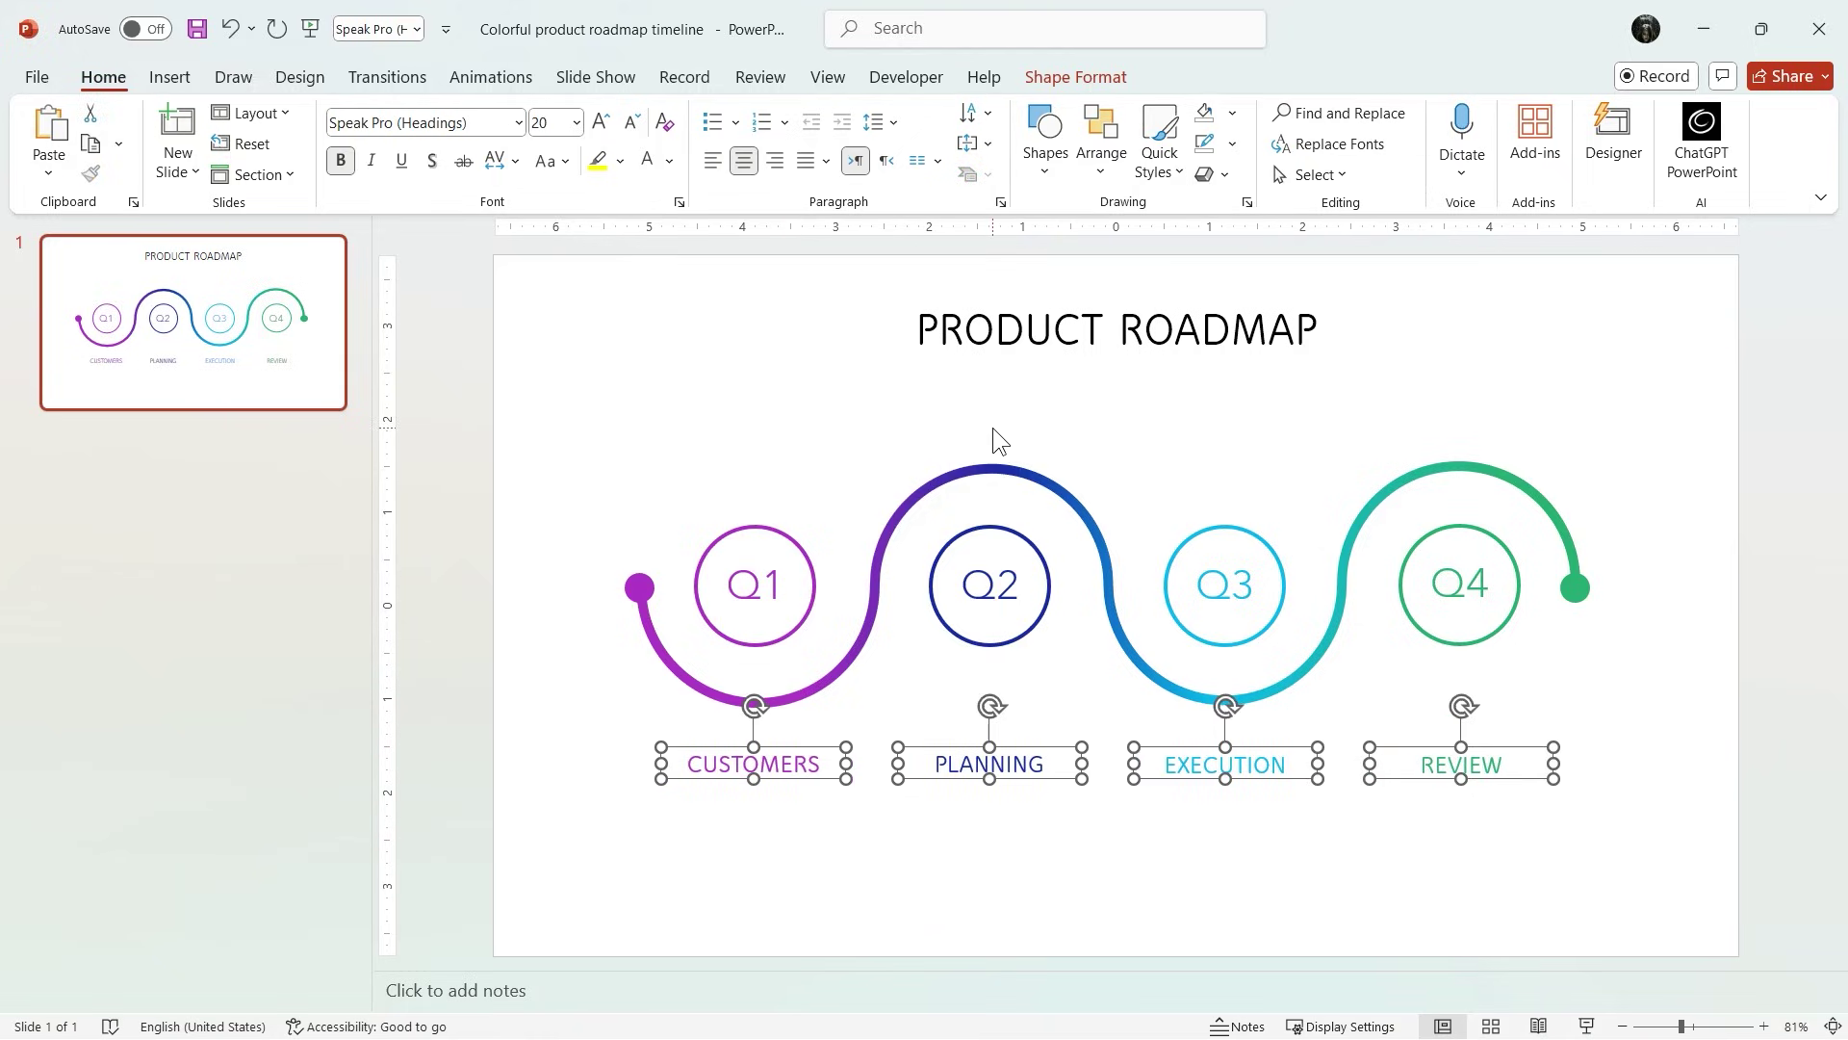
left_click(240, 358)
key("ctrl+d")
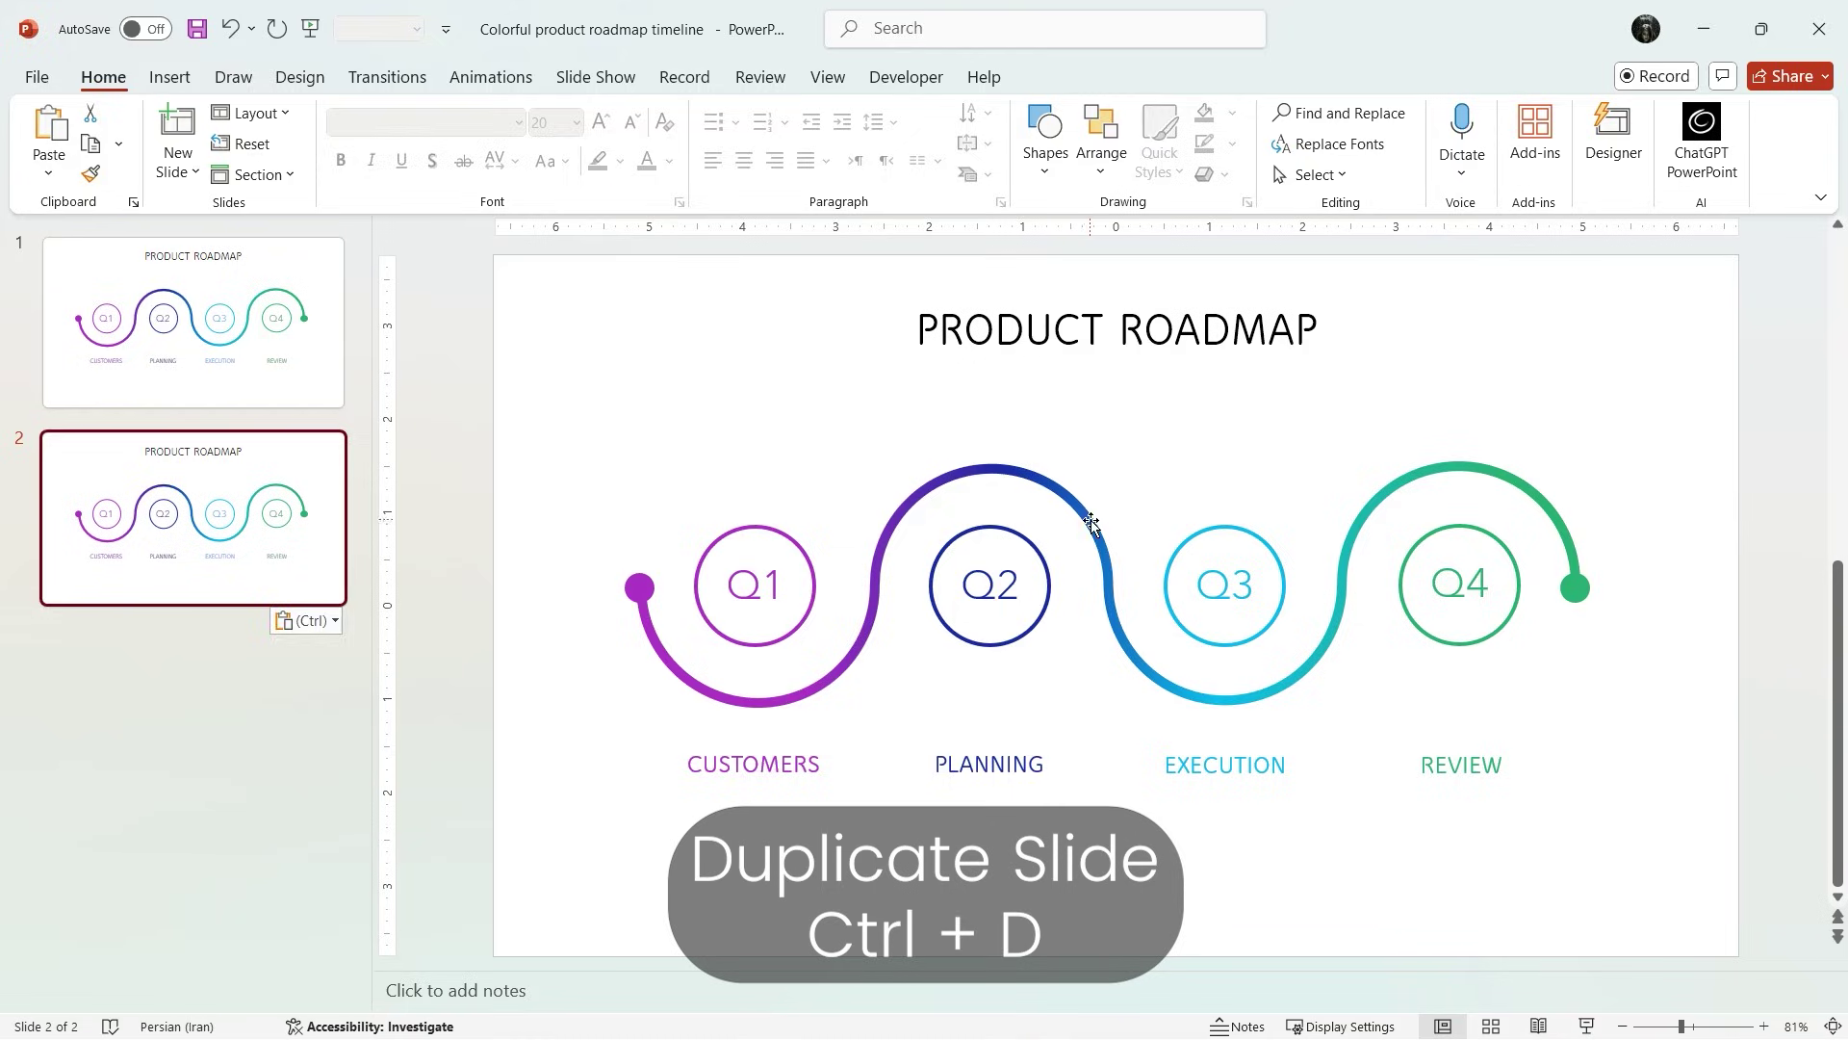
Step: Push the wave and title off the copy's top and move the circles and labels upward
left_click(991, 468)
left_click(1132, 335, "shift")
key("Up")
key("Up")
key("Up")
key("Up")
key("Up")
key("Up")
key("Up")
key("Up")
key("Up")
key("Up")
key("Up")
key("Up")
key("Up")
key("Up")
key("Up")
key("Up")
key("Up")
key("Up")
key("Up")
key("Up")
key("Up")
key("Up")
key("Up")
key("Up")
key("Up")
key("Up")
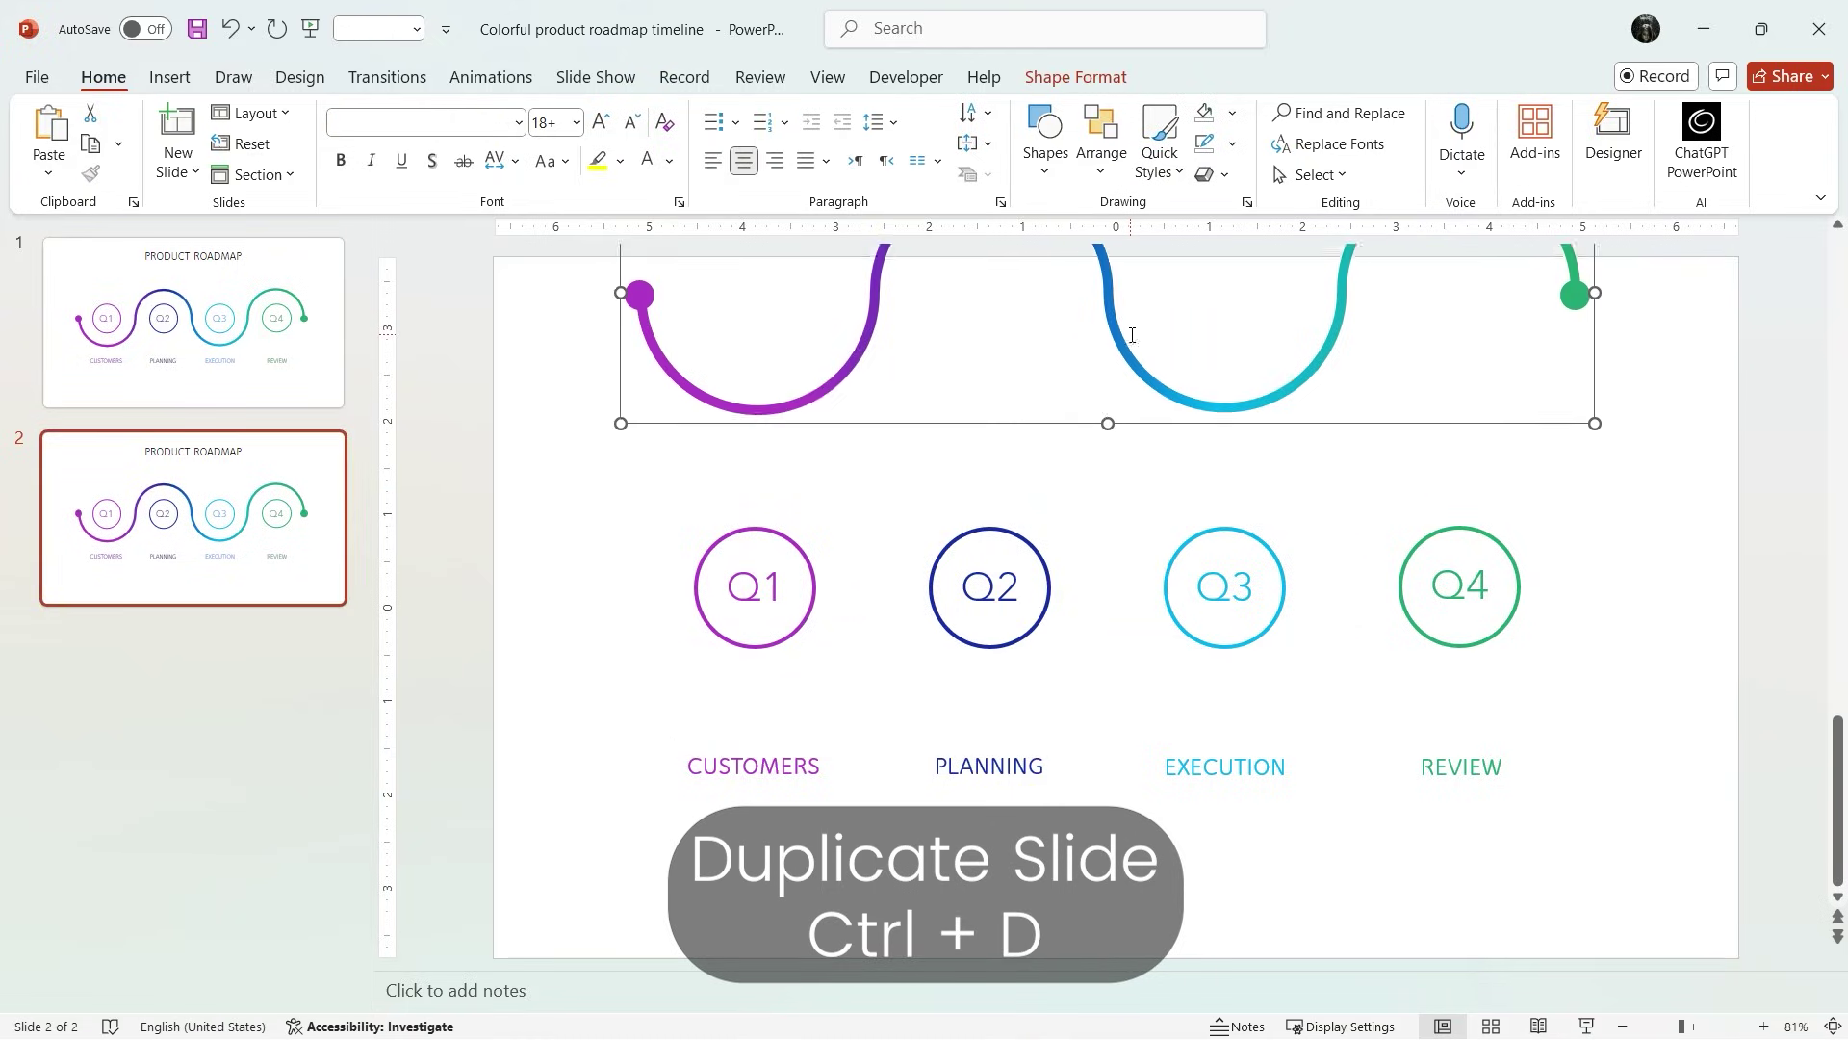
left_click_drag(1609, 447, 592, 870)
key("Up")
key("Up")
key("Up")
key("Up")
key("Up")
key("Up")
key("Up")
key("Up")
key("Up")
key("Up")
key("Up")
key("Up")
key("Up")
key("Up")
key("Up")
key("Up")
key("Up")
key("Up")
key("Up")
key("Up")
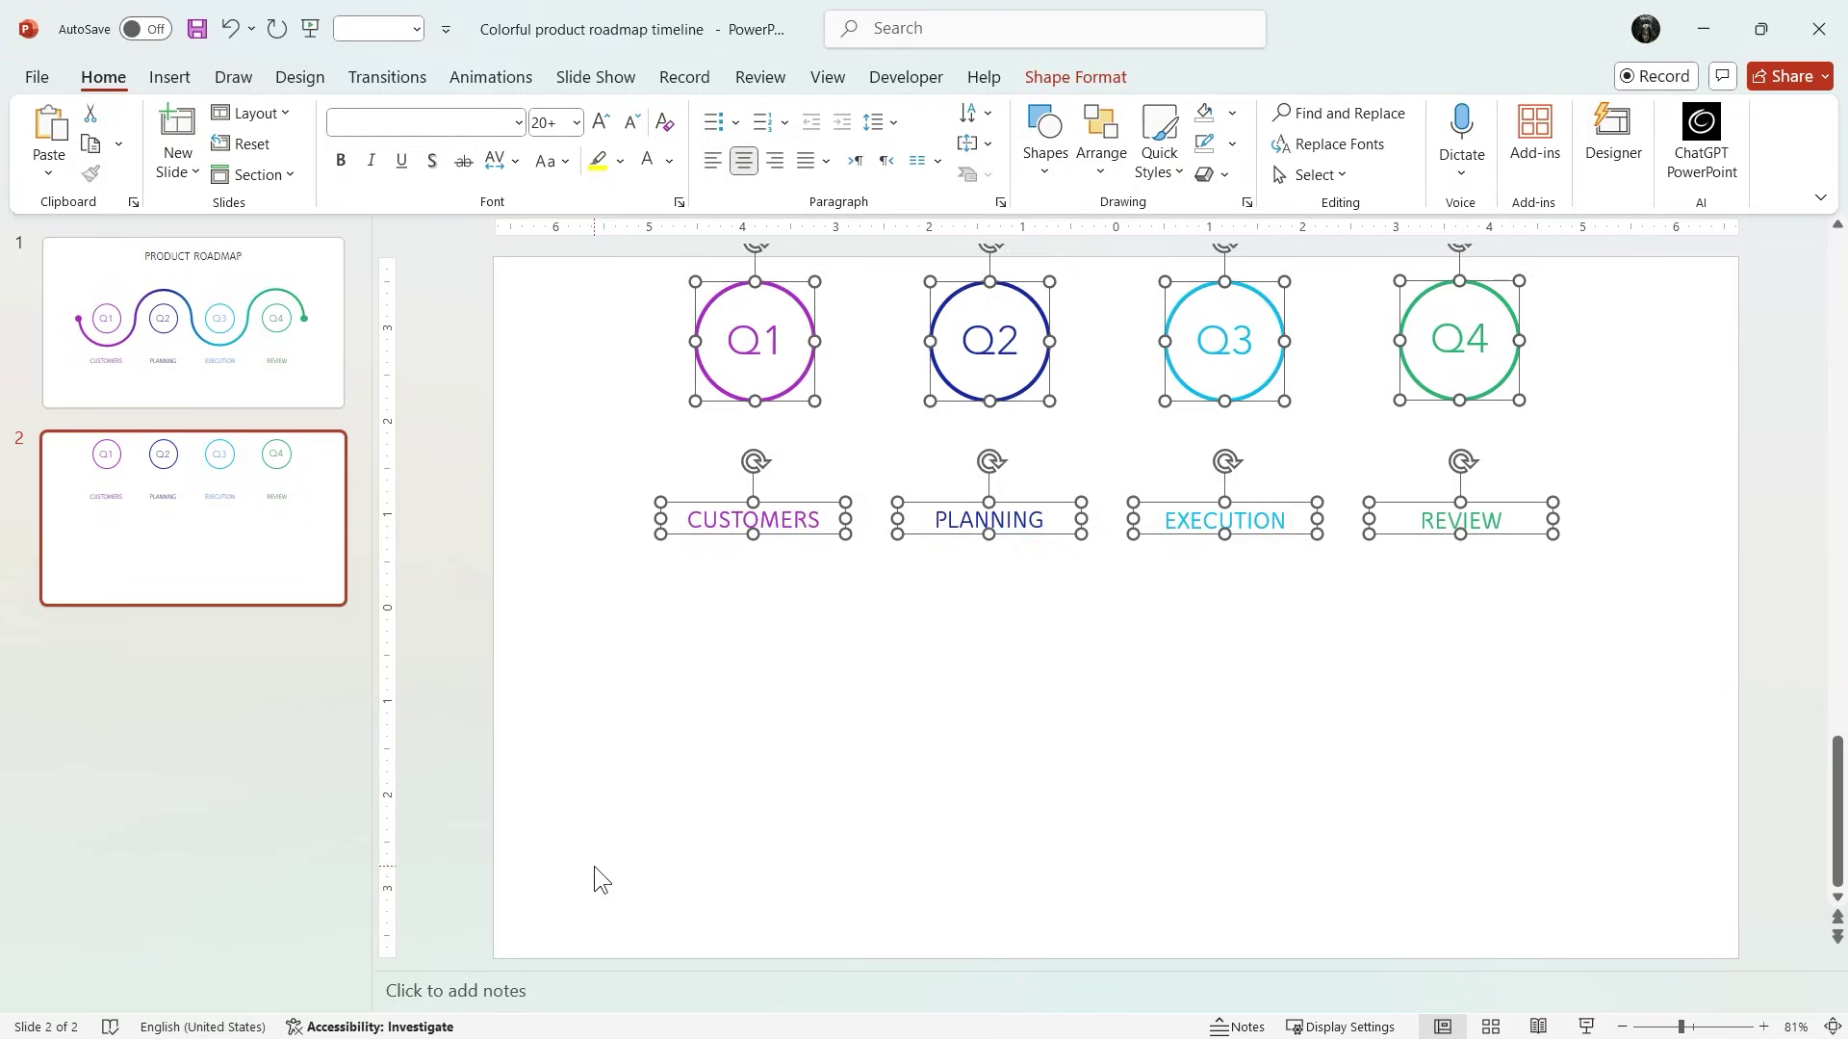
left_click(593, 864)
left_click_drag(1707, 442, 511, 673)
key("Up")
key("Up")
key("Up")
key("Up")
key("Up")
key("Up")
key("Up")
key("Up")
key("Up")
key("Up")
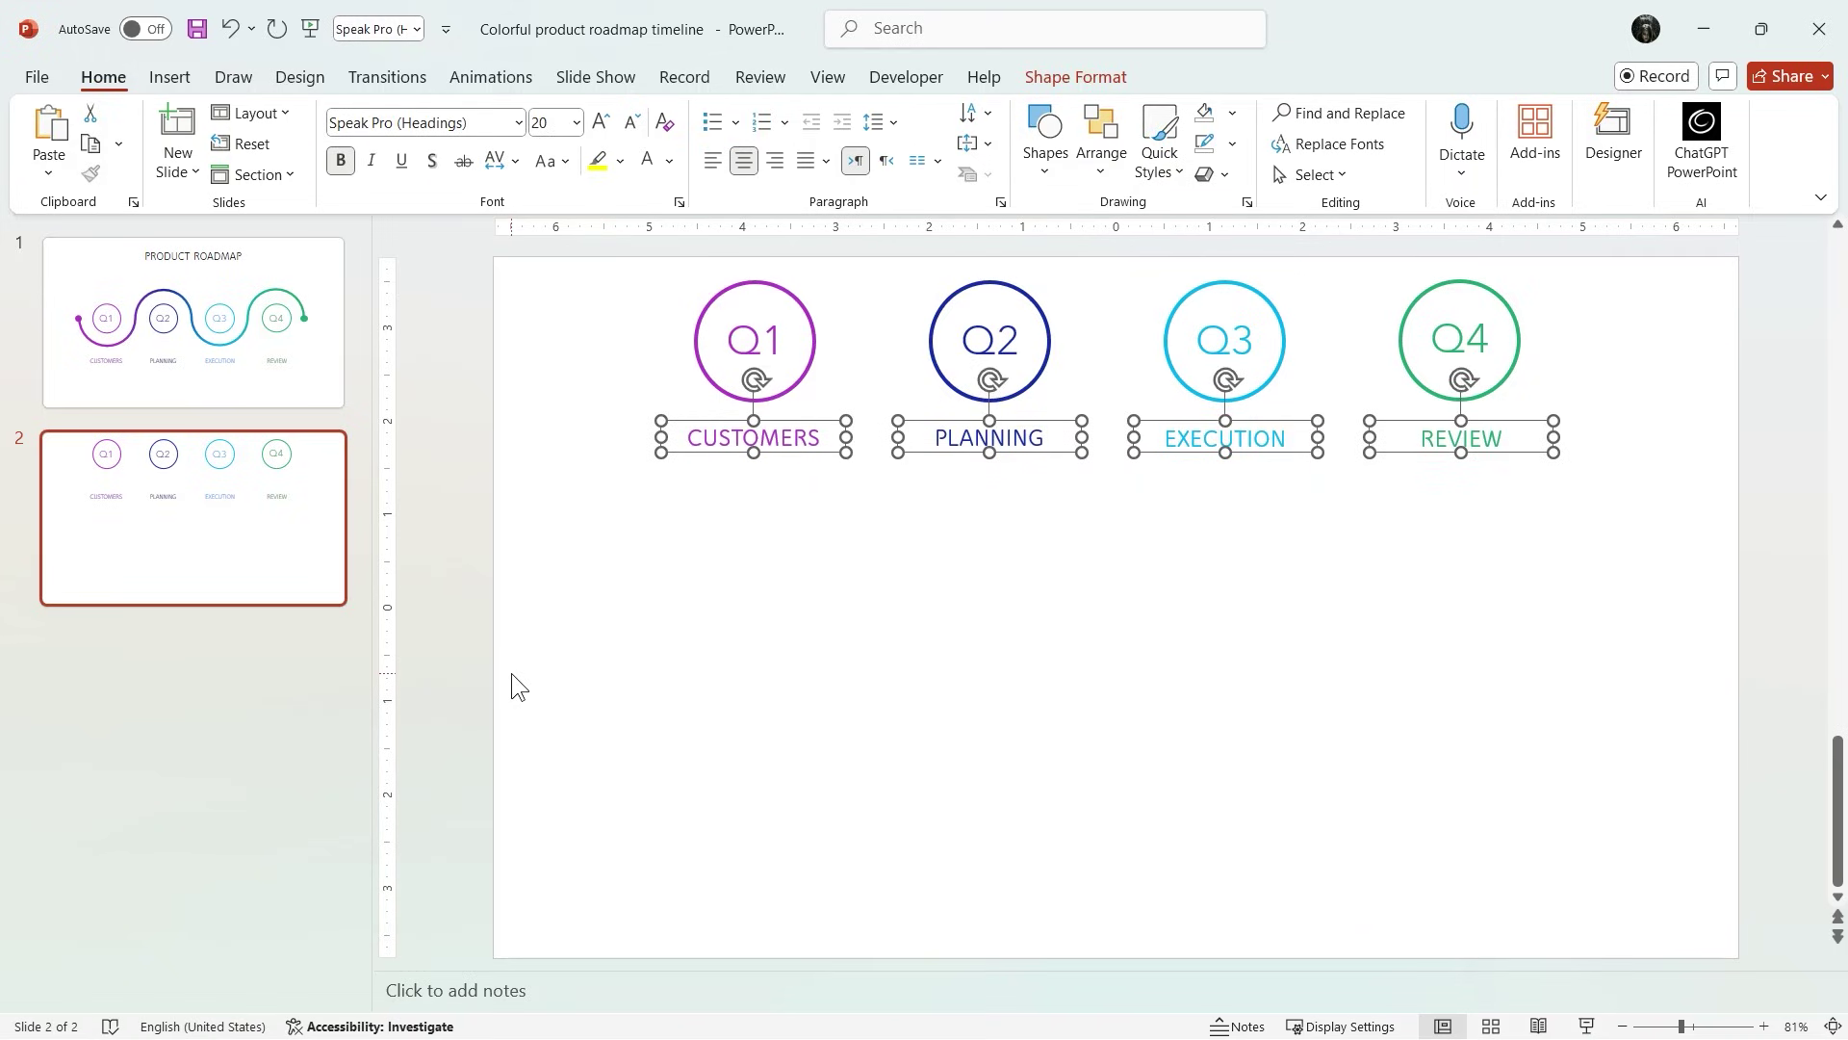
key("Up")
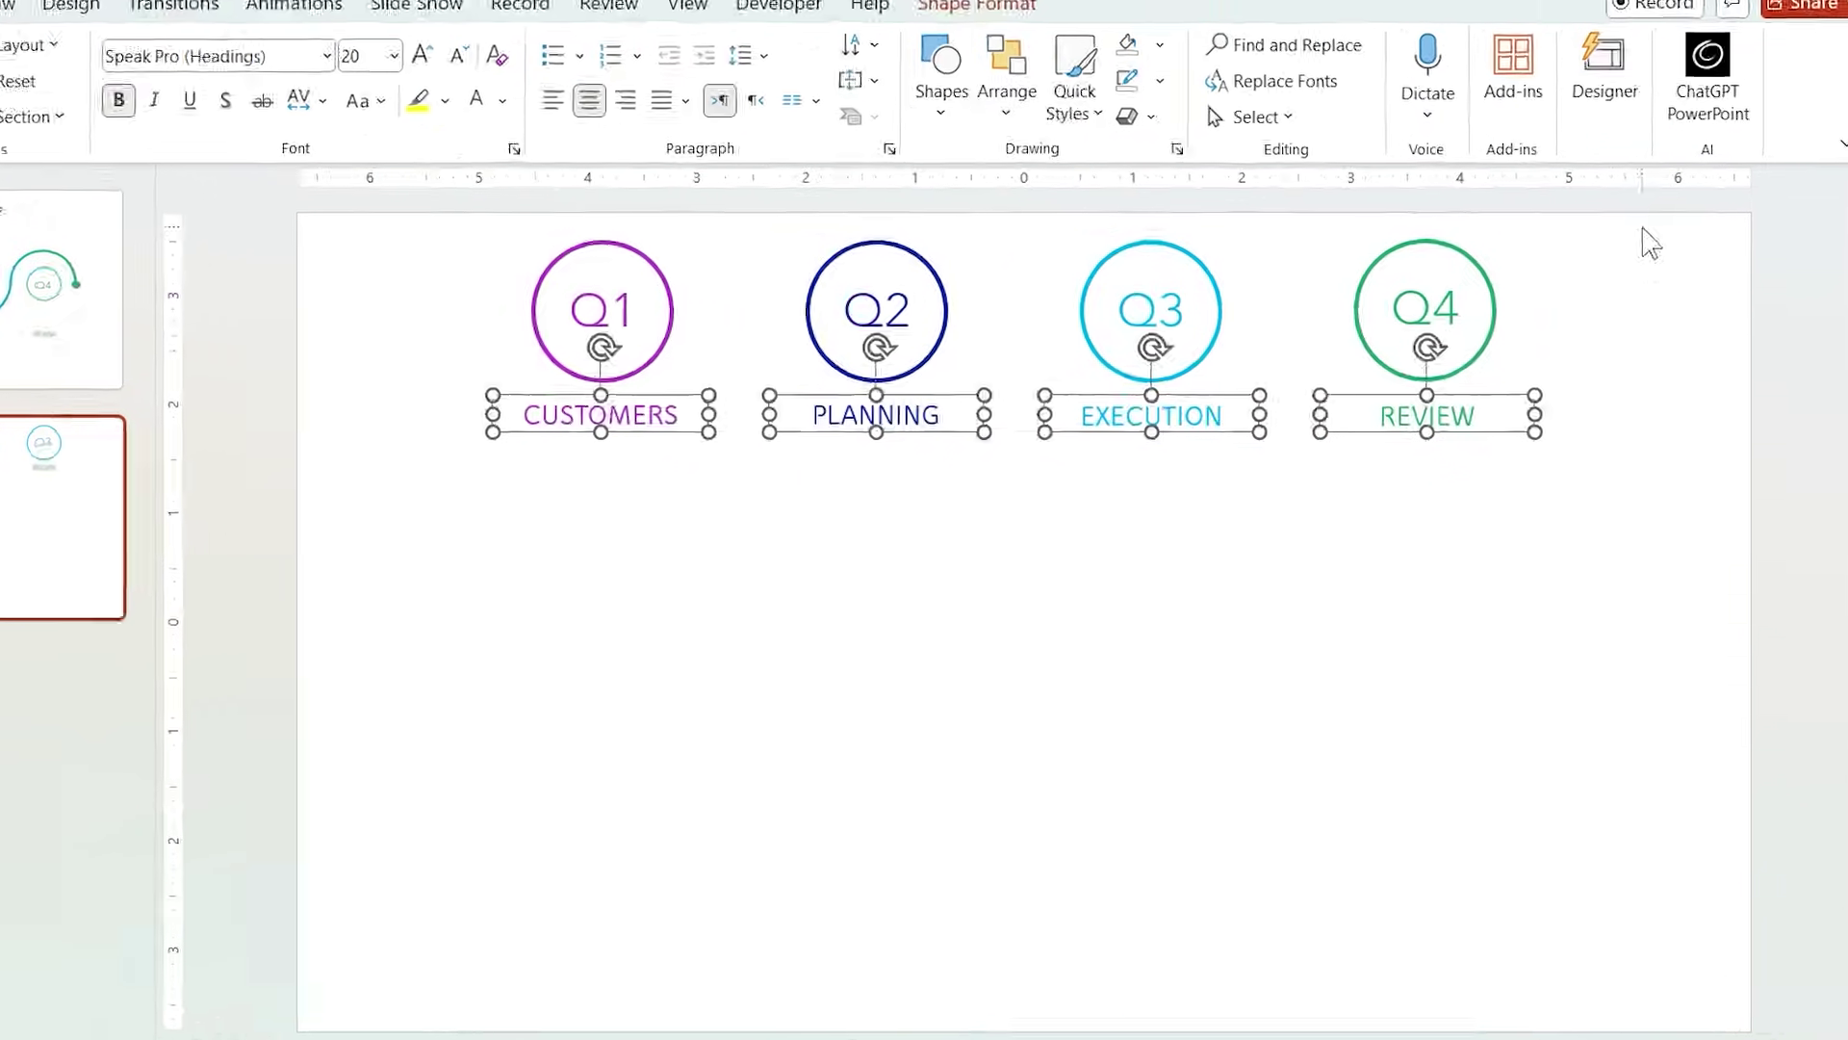
Step: Group each Q1–Q4 circle with its label
left_click_drag(1642, 223, 1261, 493)
right_click(1317, 433)
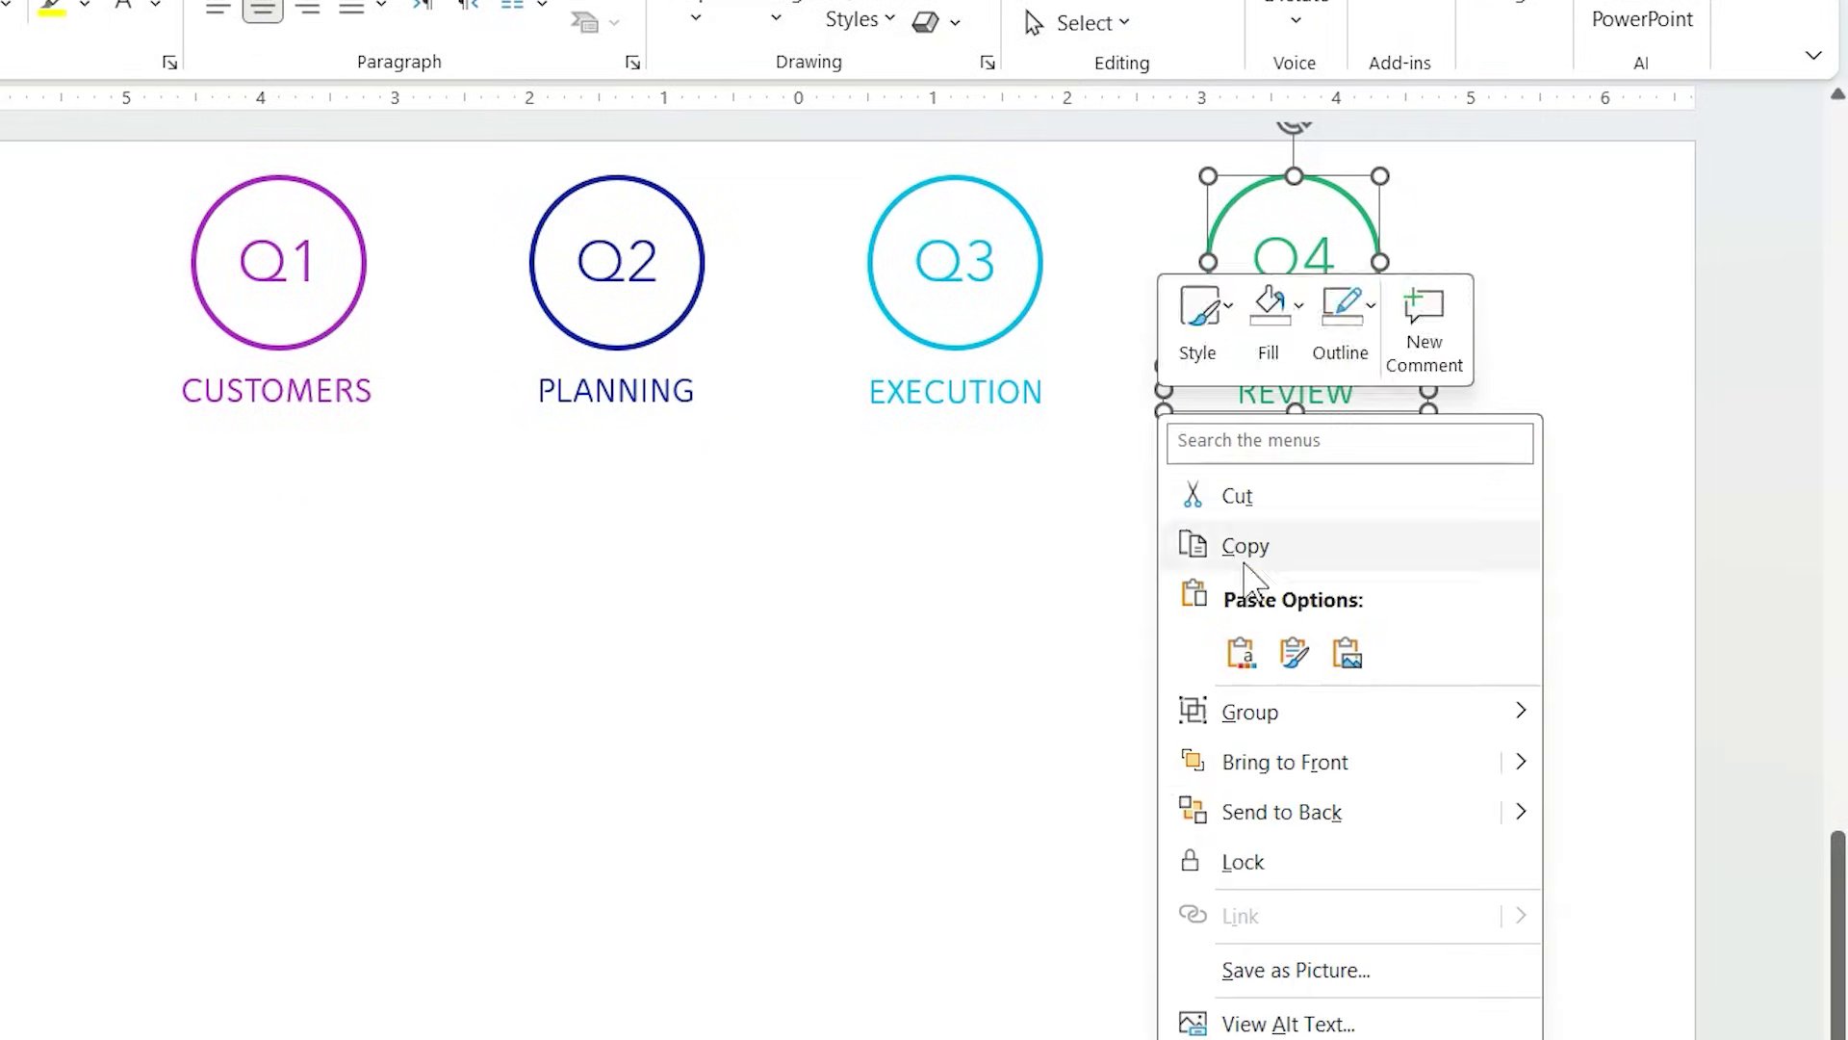
mouse_move(1252, 712)
left_click(1608, 709)
left_click_drag(429, 501, 128, 177)
key("ctrl+g")
left_click_drag(448, 171, 814, 532)
key("ctrl+g")
left_click_drag(789, 202, 1180, 520)
key("ctrl+g")
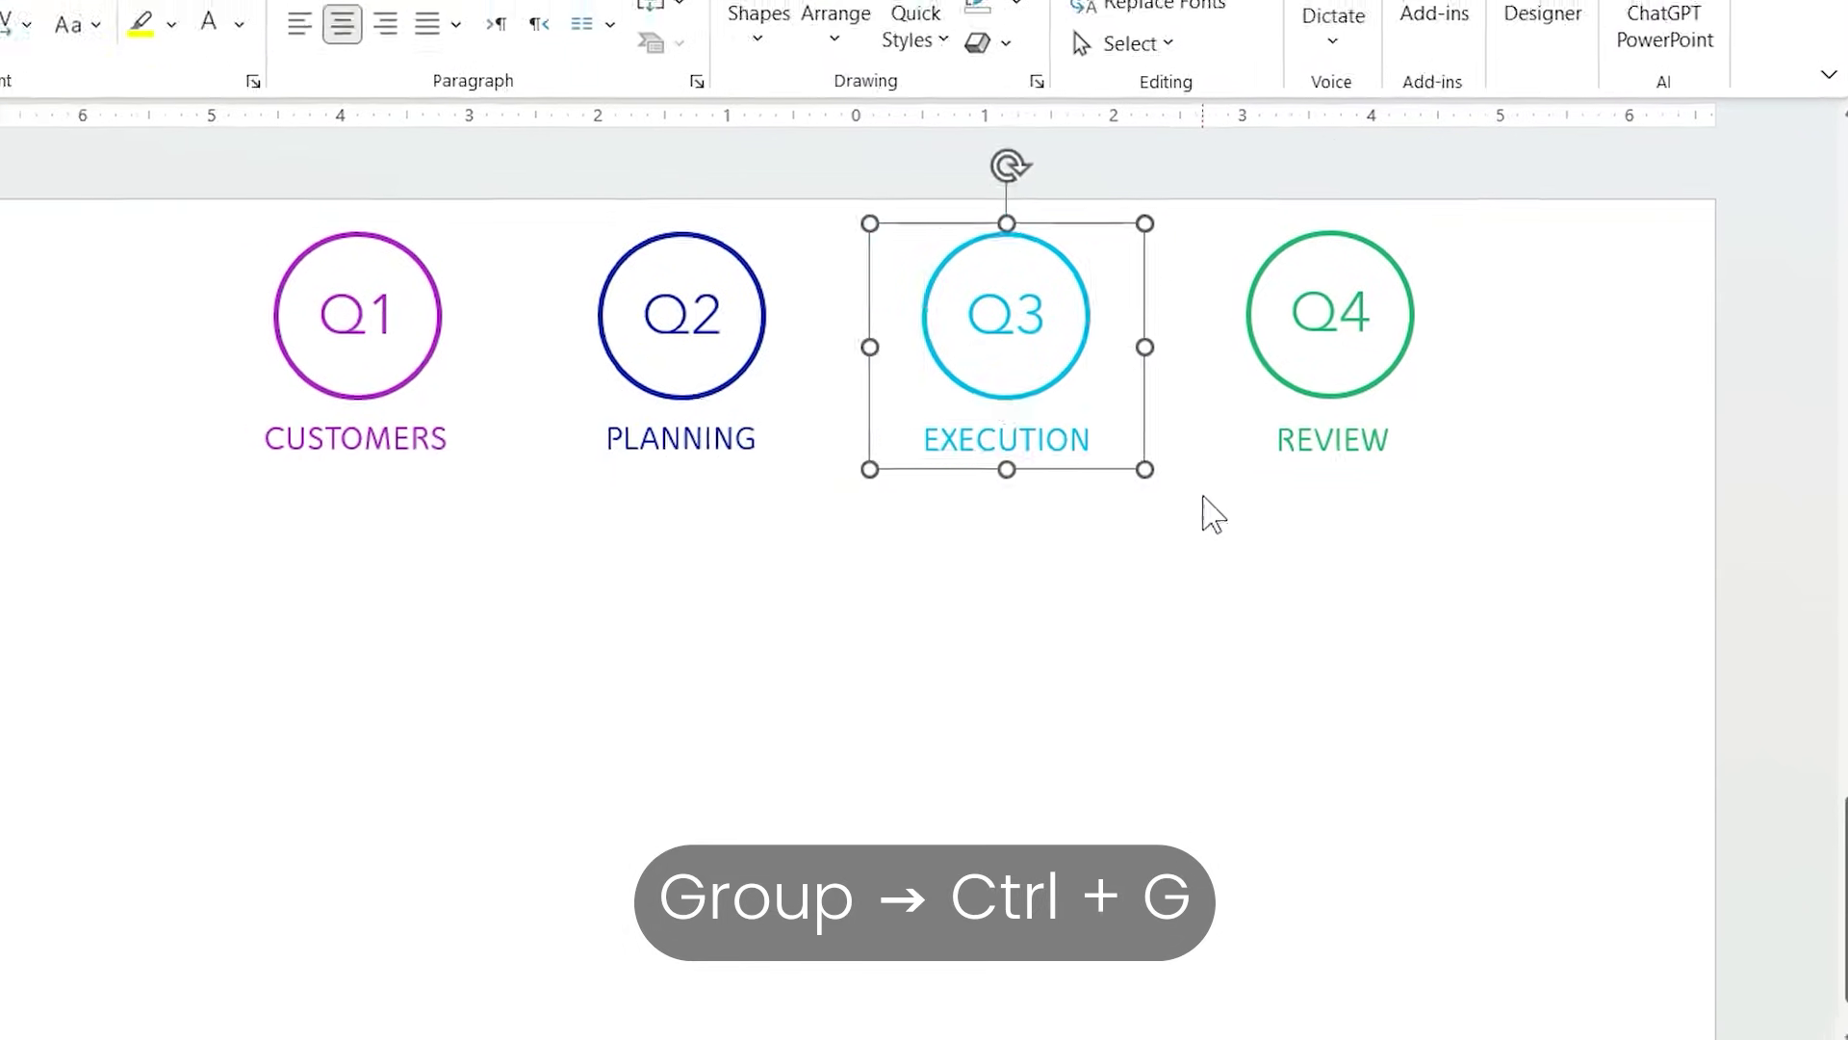
Step: Spread the Q1 and Q4 groups outward, then distribute all four groups horizontally
left_click_drag(1331, 366, 1494, 366)
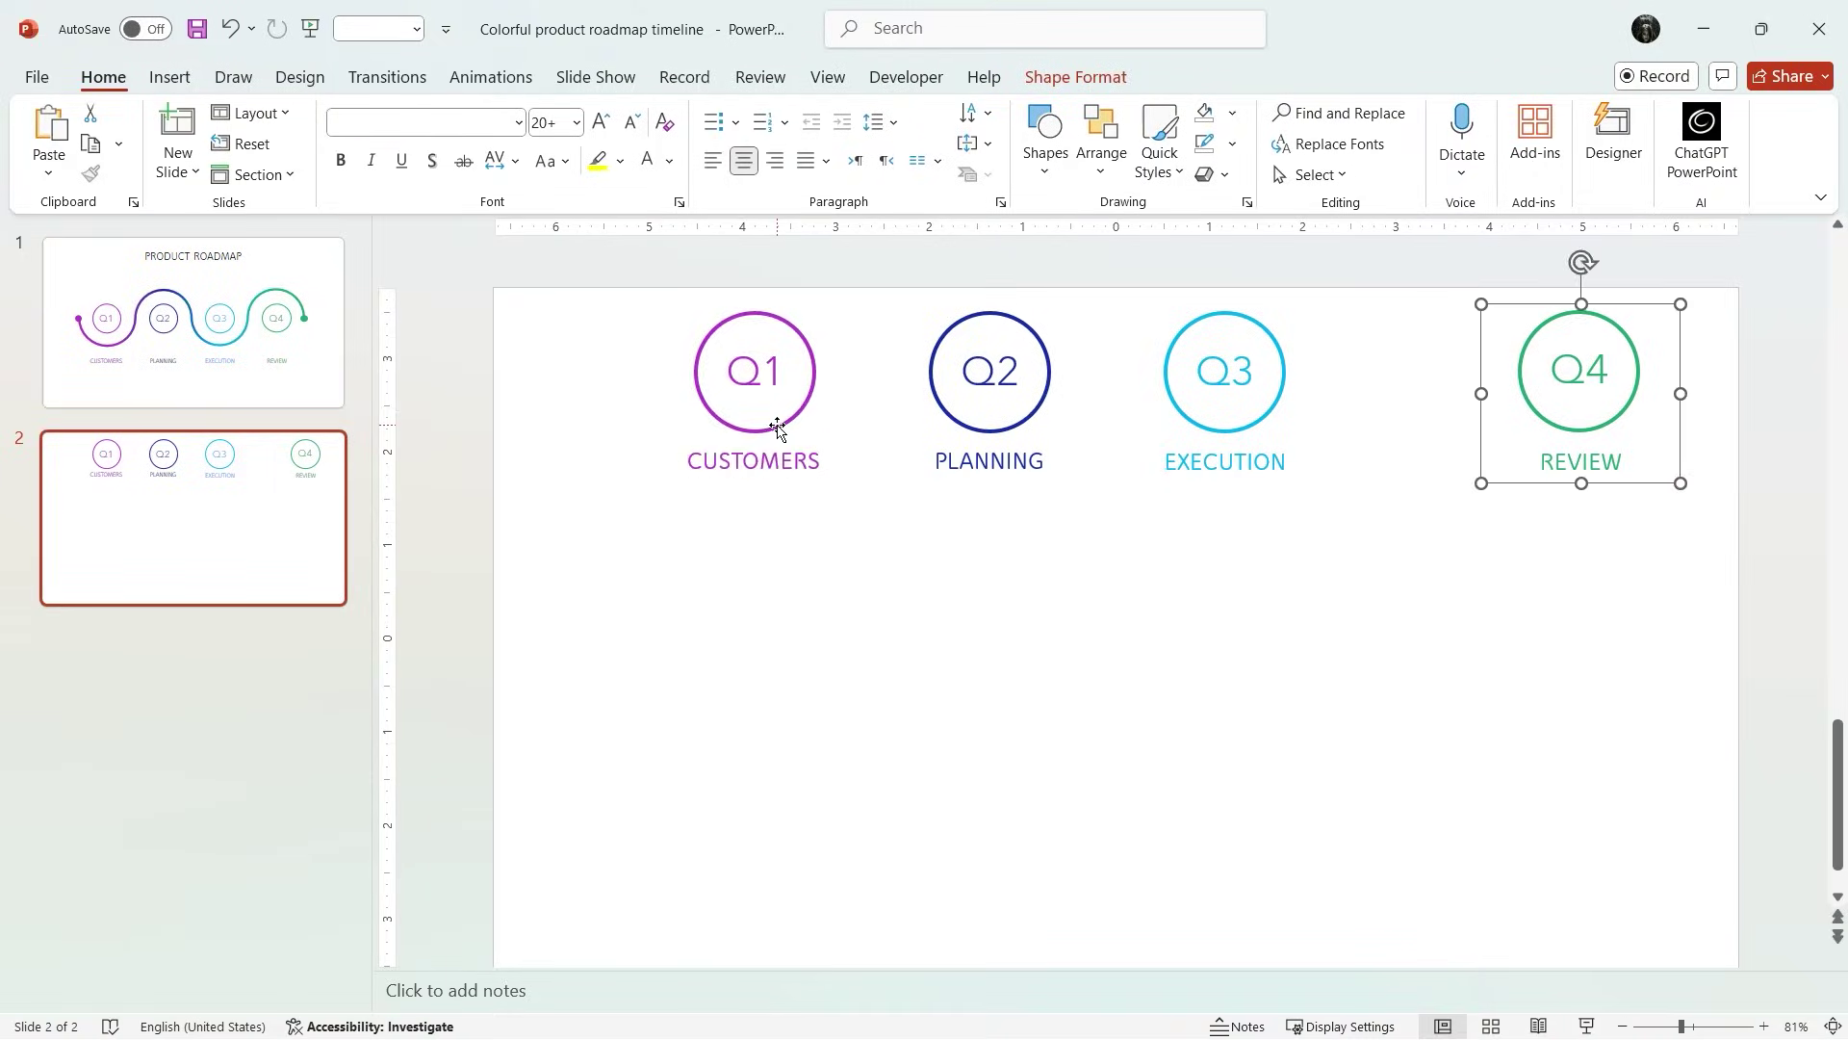
left_click_drag(777, 428, 675, 428)
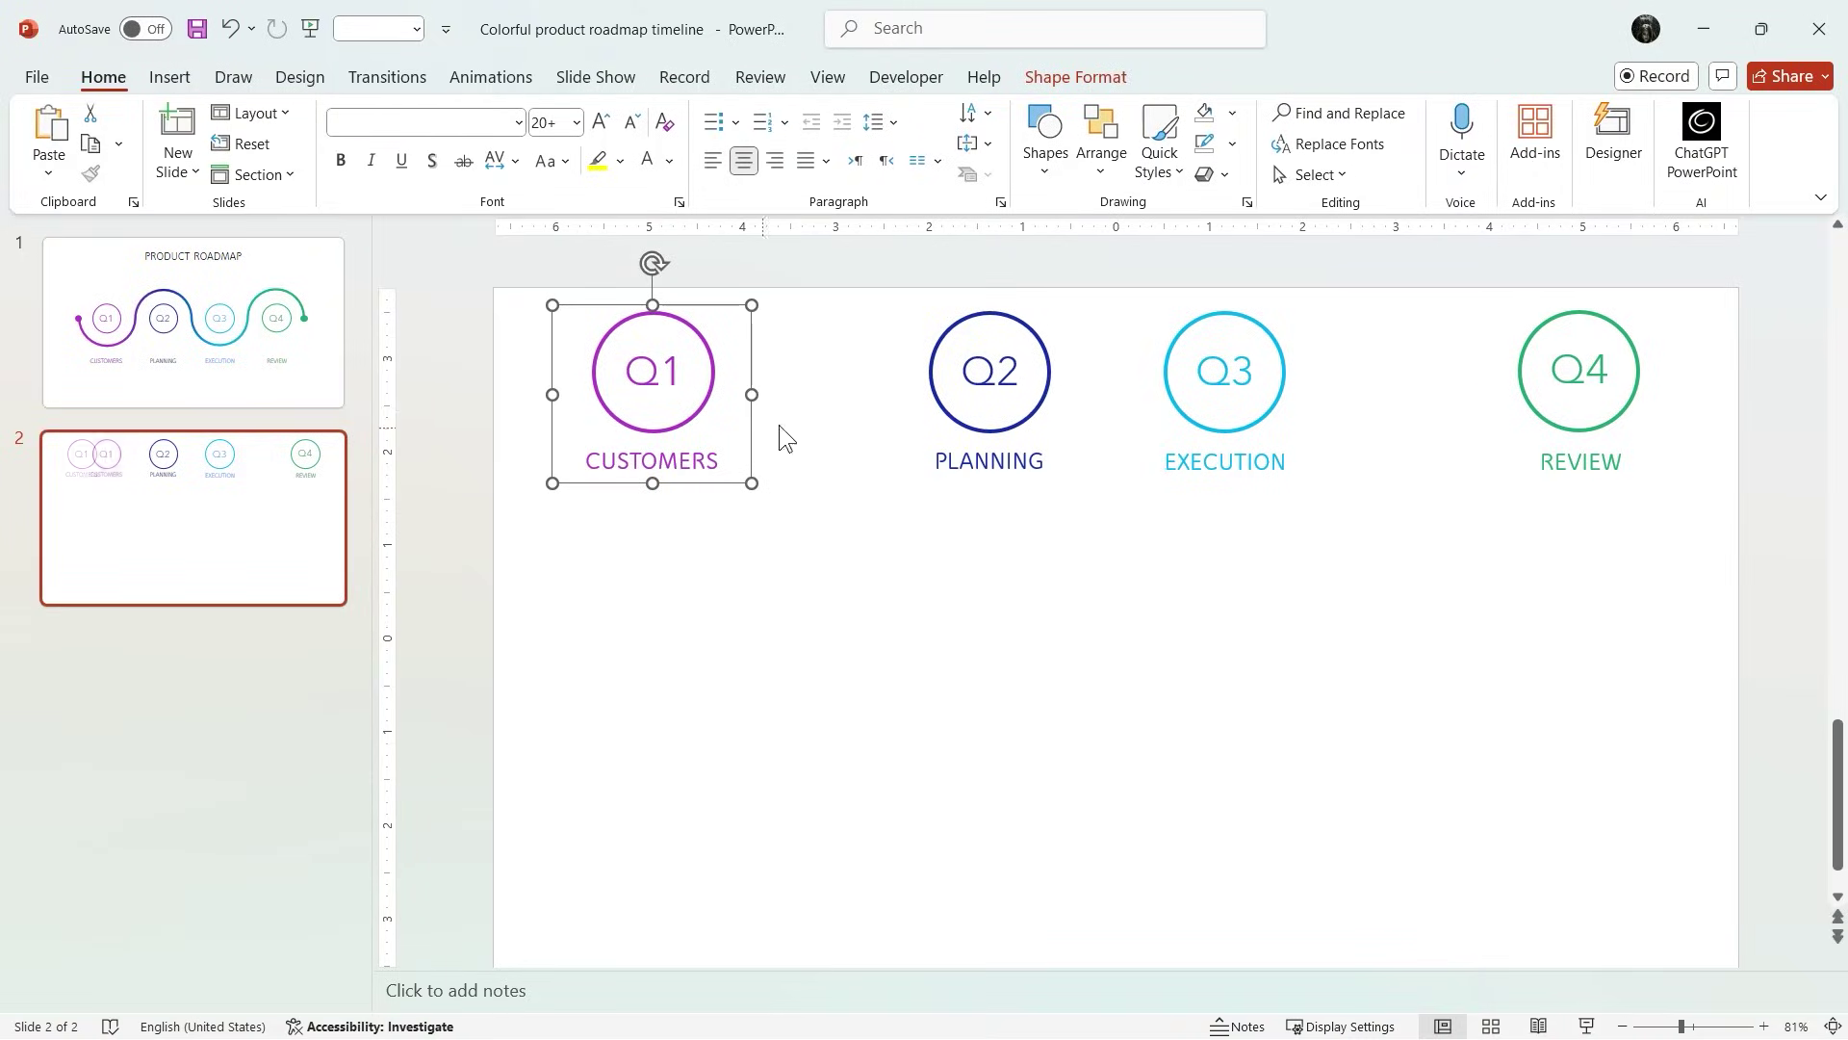
left_click(1548, 413, "shift")
left_click(1169, 431, "shift")
left_click(1025, 431, "shift")
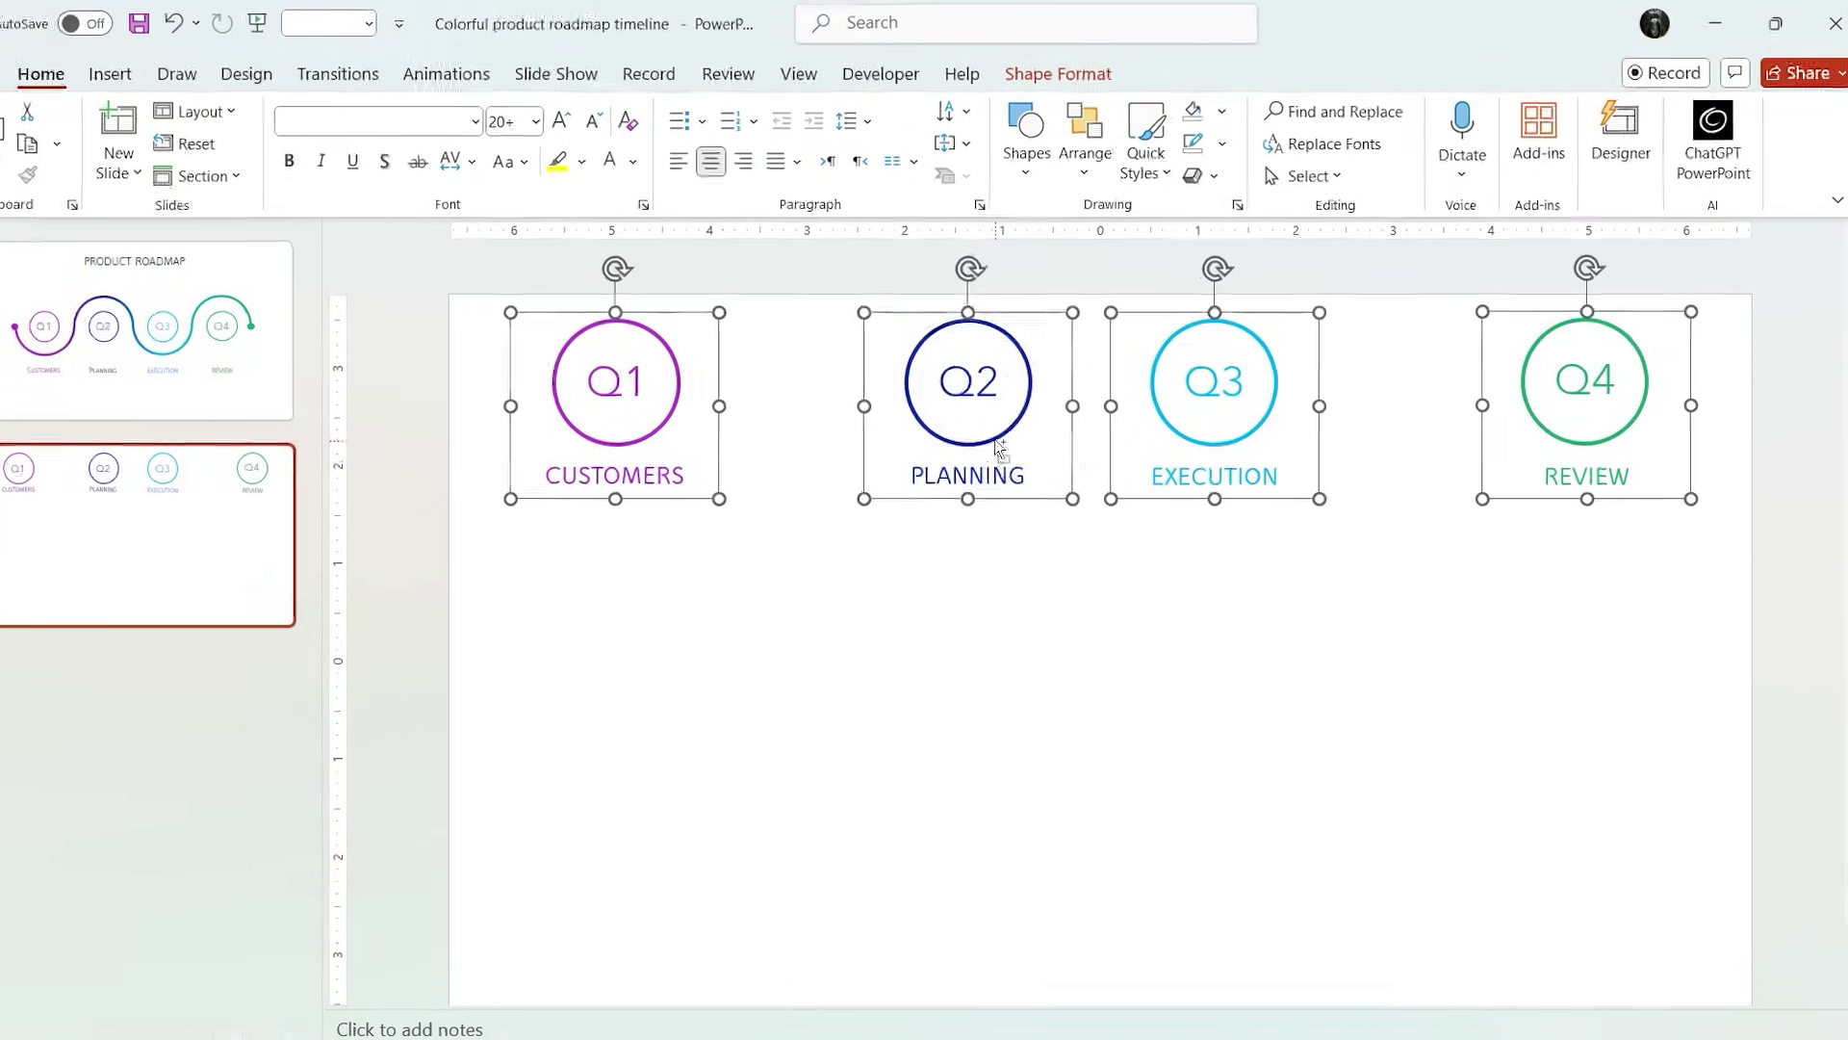
left_click(1075, 77)
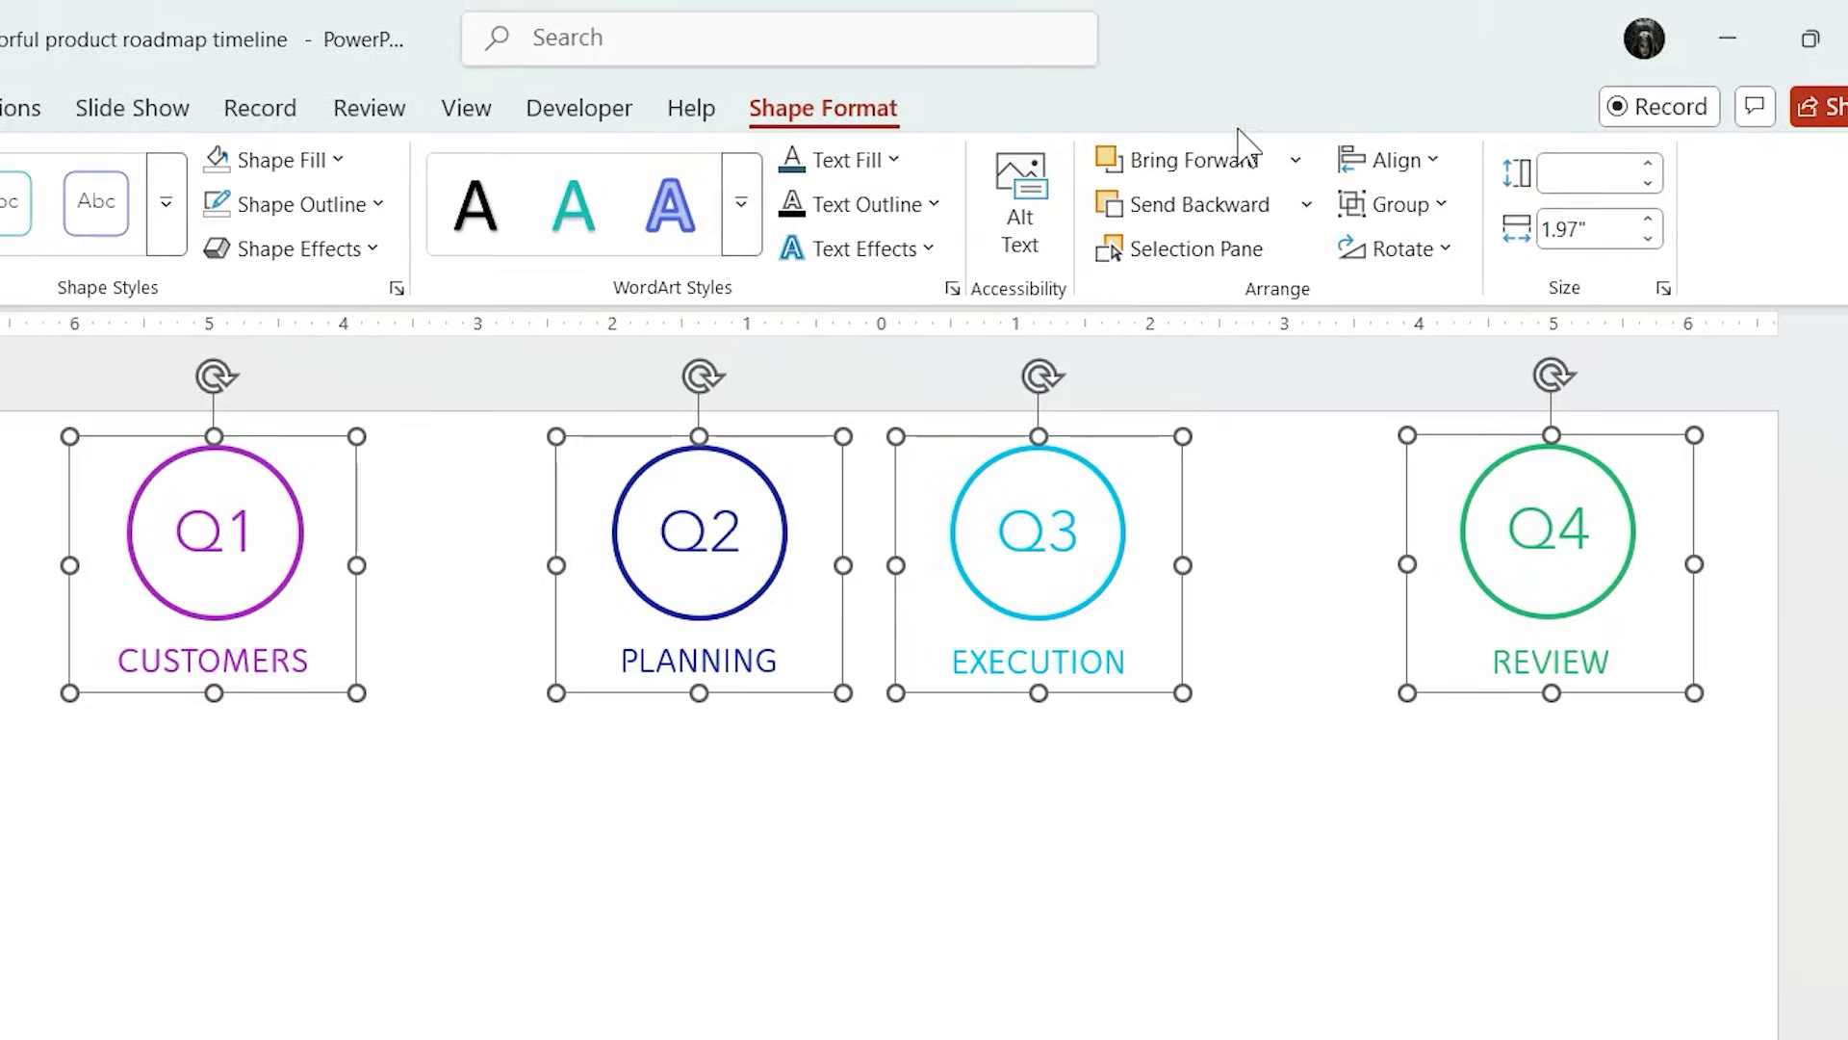
left_click(1395, 162)
left_click(1487, 547)
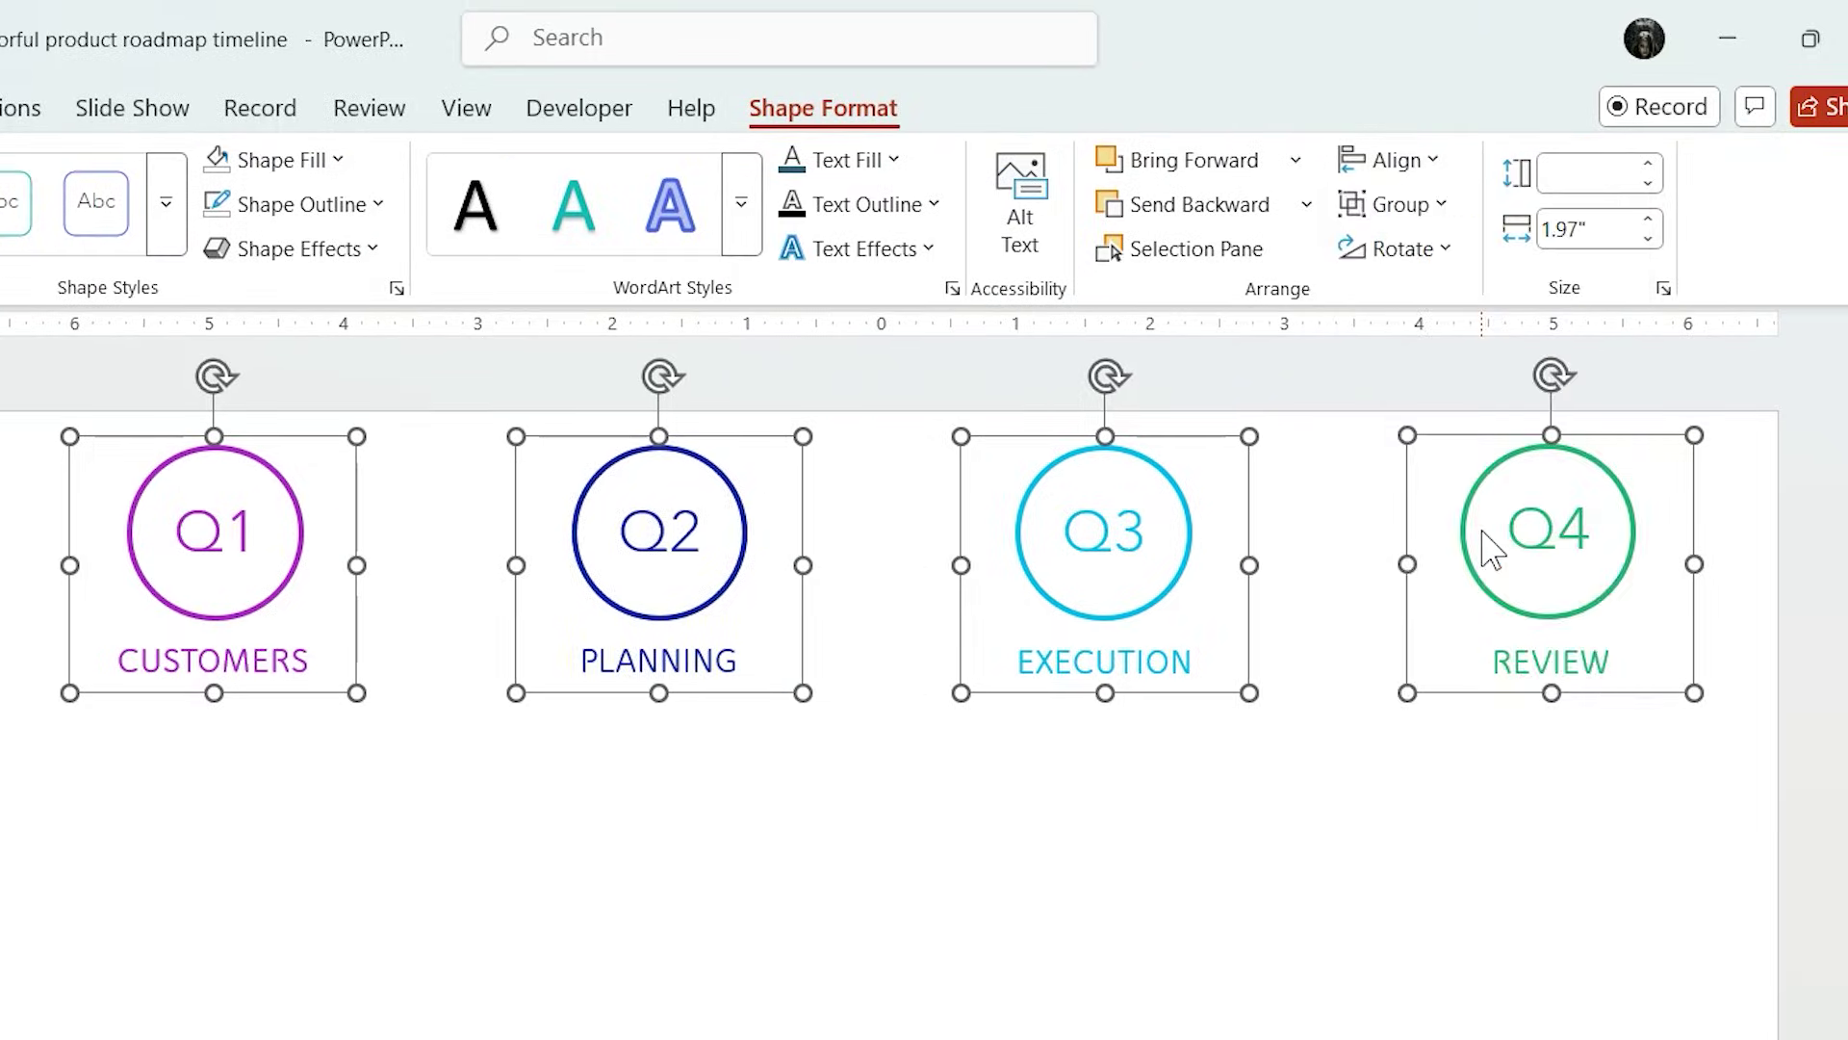
left_click(1289, 615)
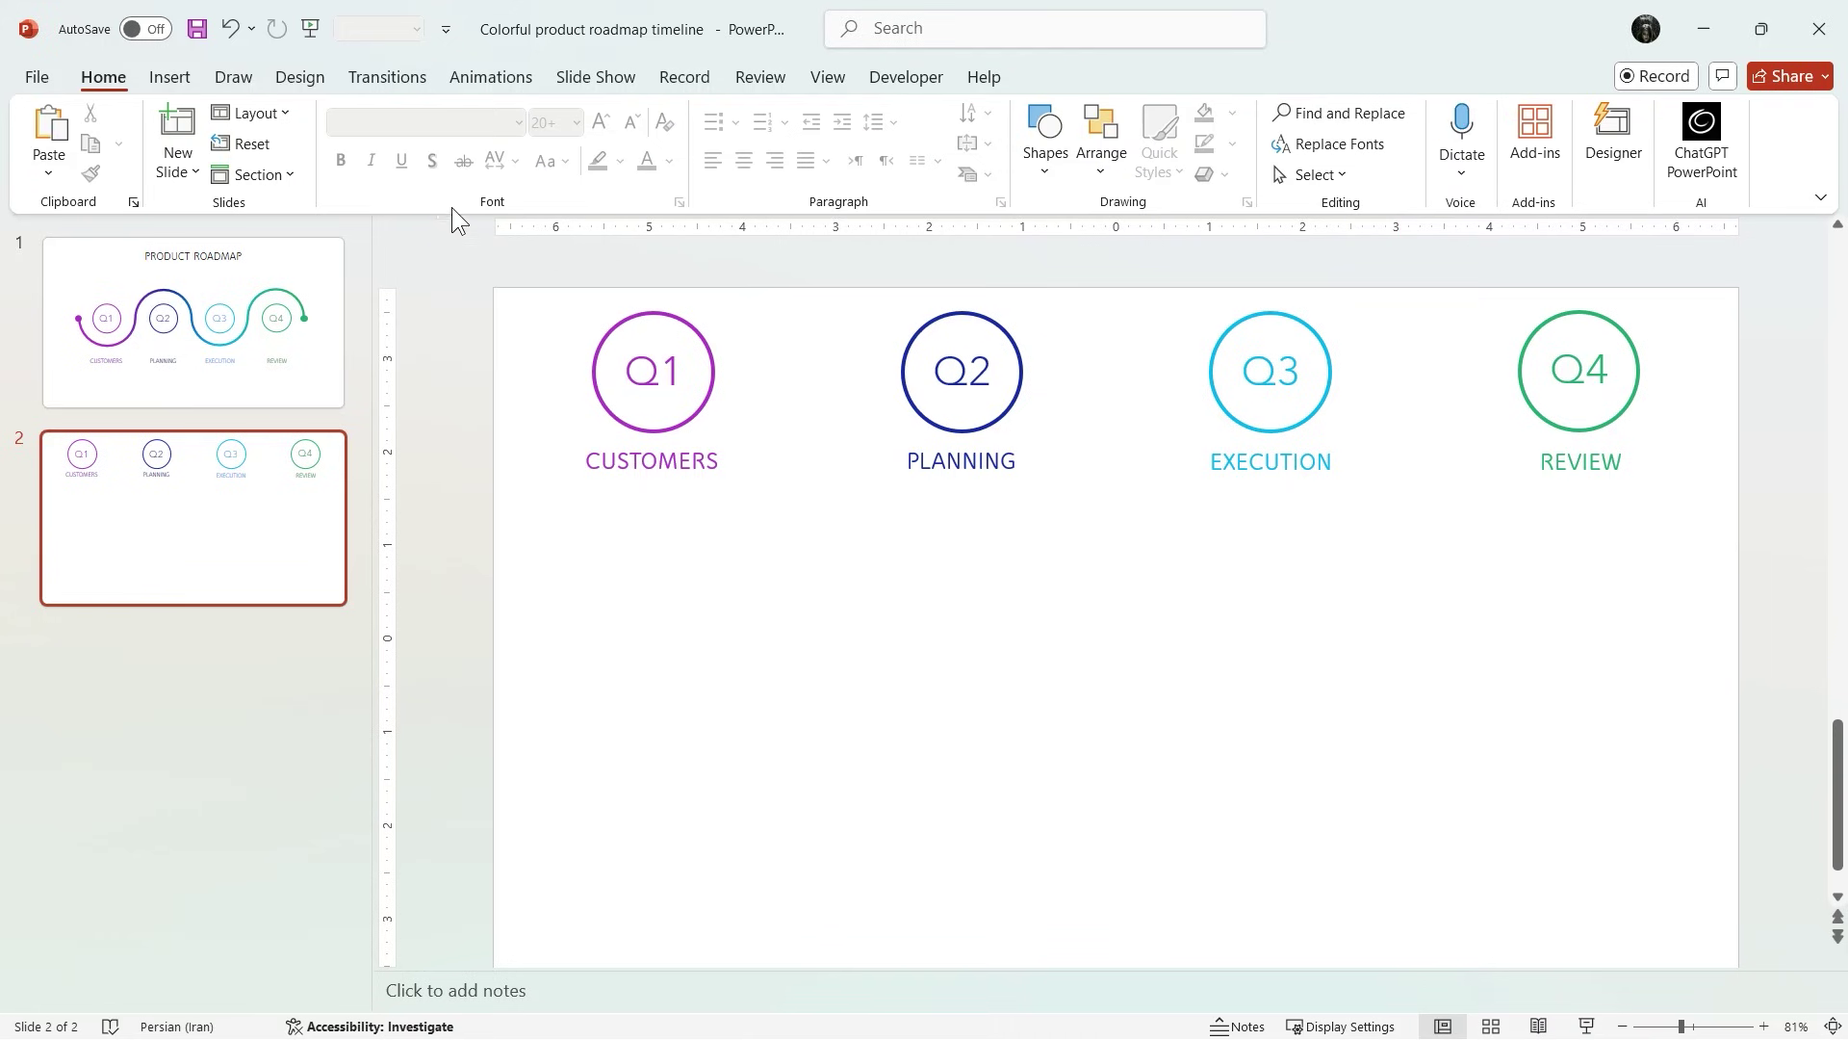
Step: Draw a full-slide rectangle, send it behind the circles, and fill it white
left_click(167, 79)
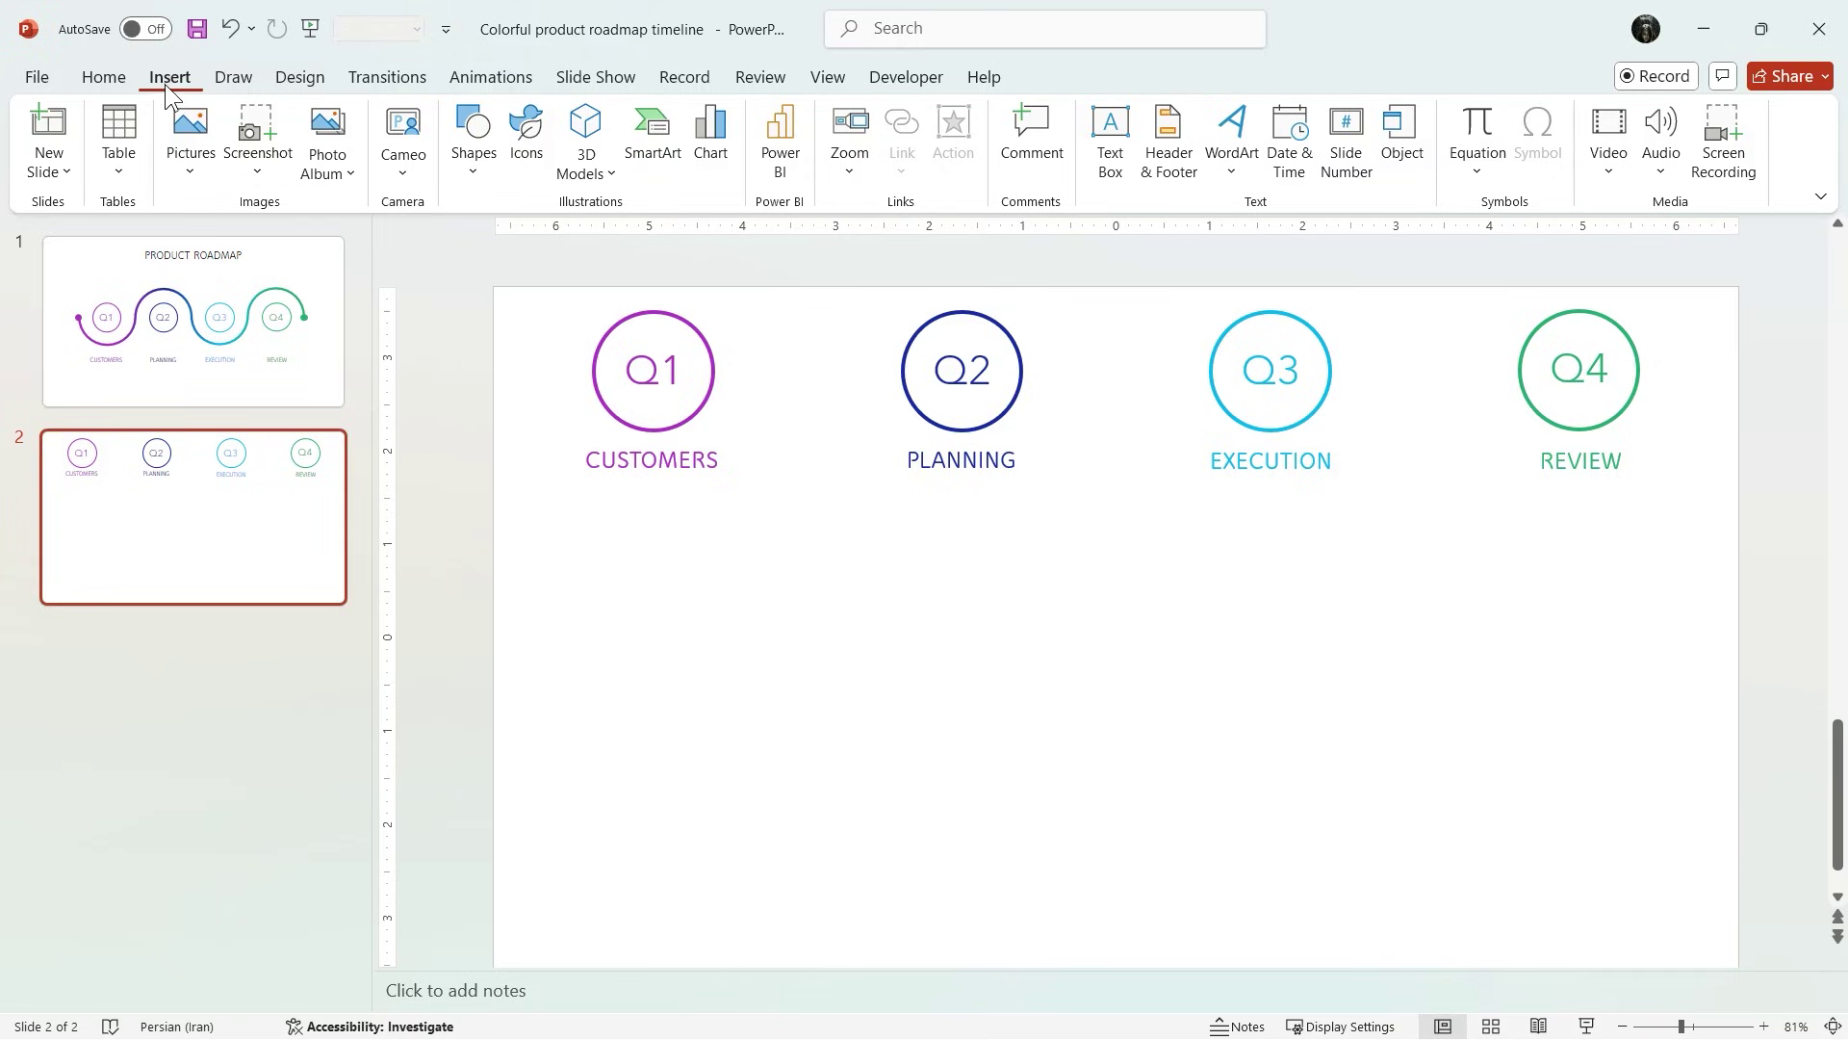
left_click(470, 154)
left_click(551, 244)
left_click_drag(496, 281, 1746, 960)
right_click(1229, 644)
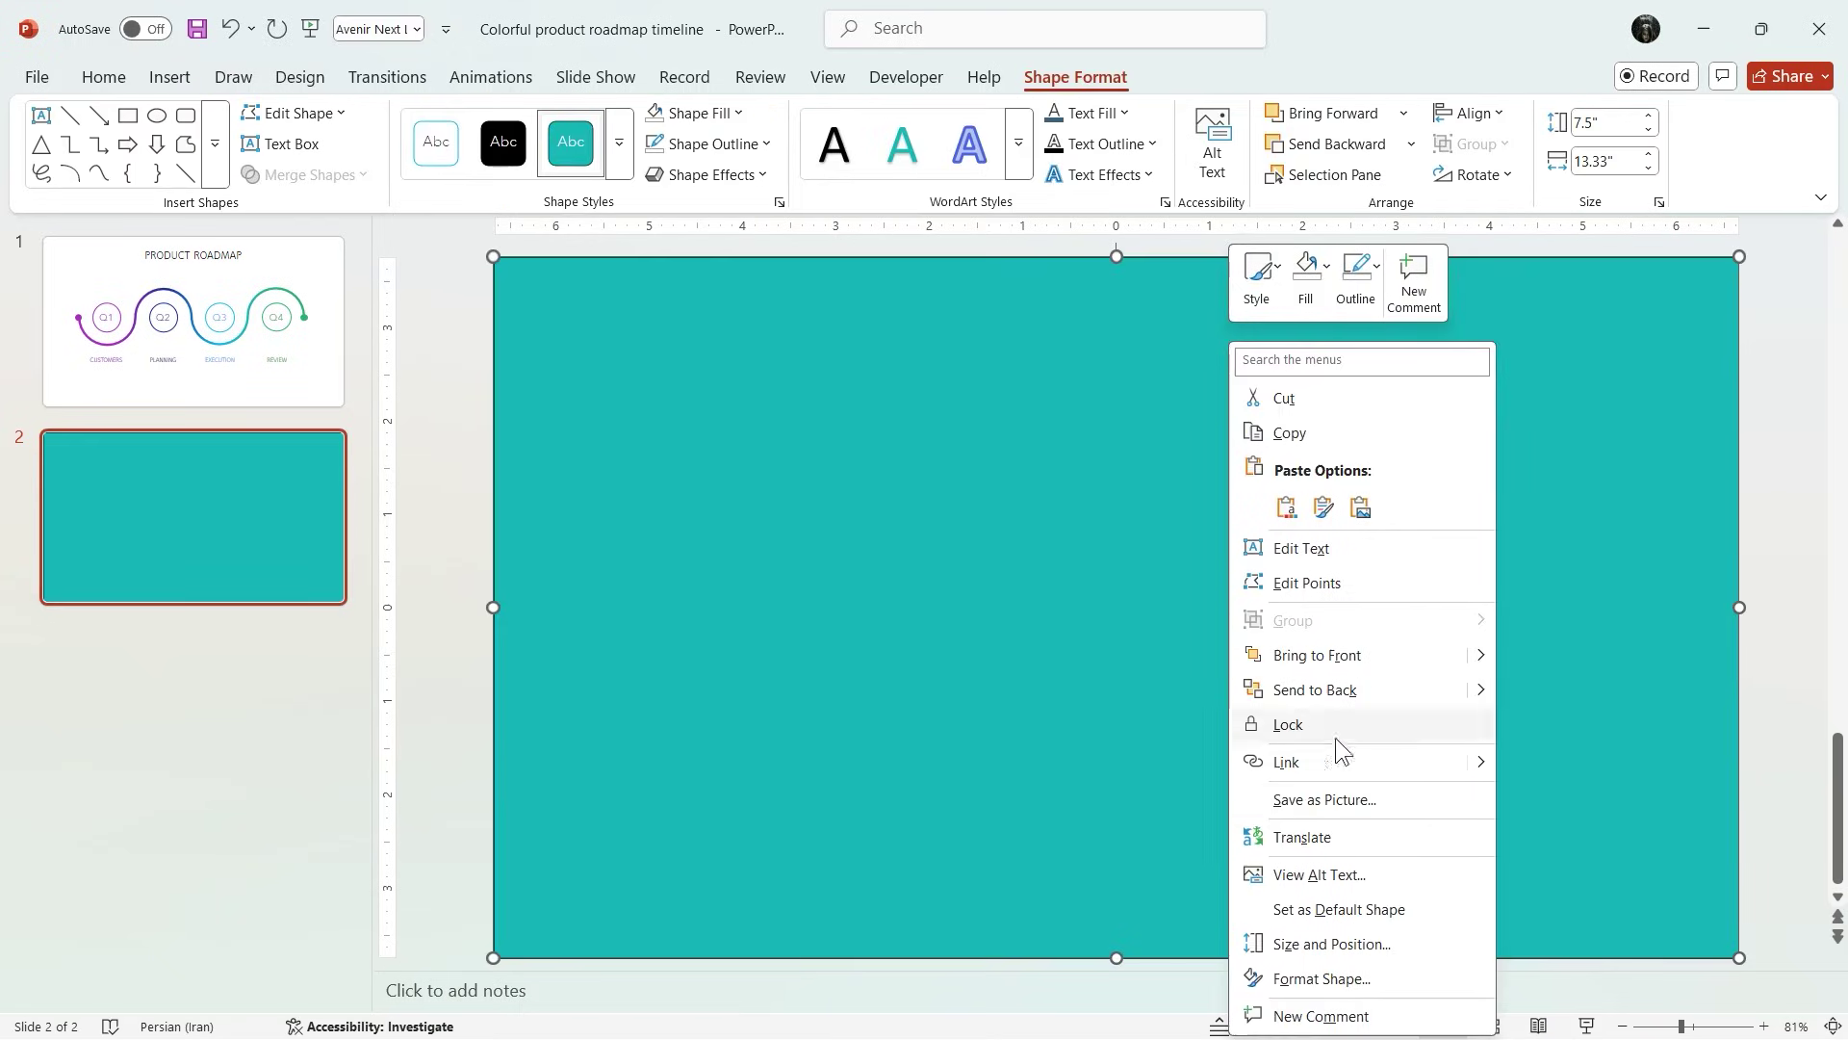
left_click(1315, 690)
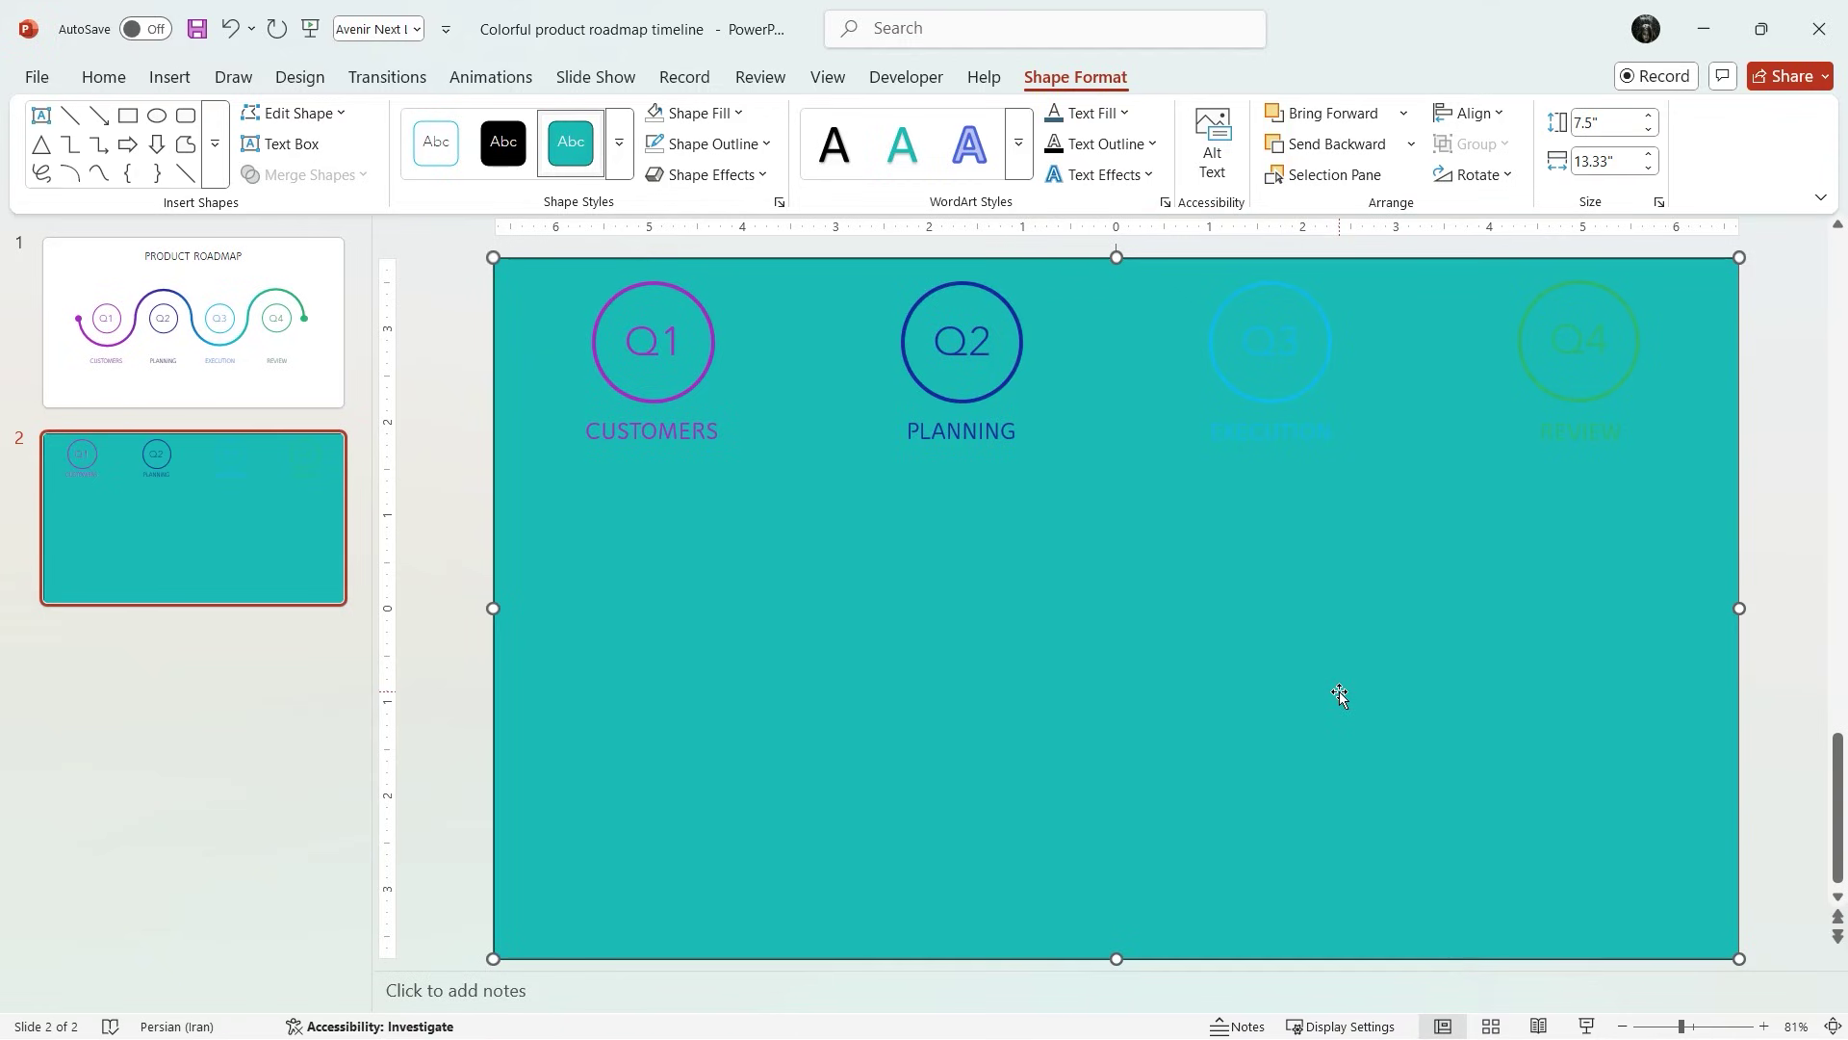
left_click(695, 112)
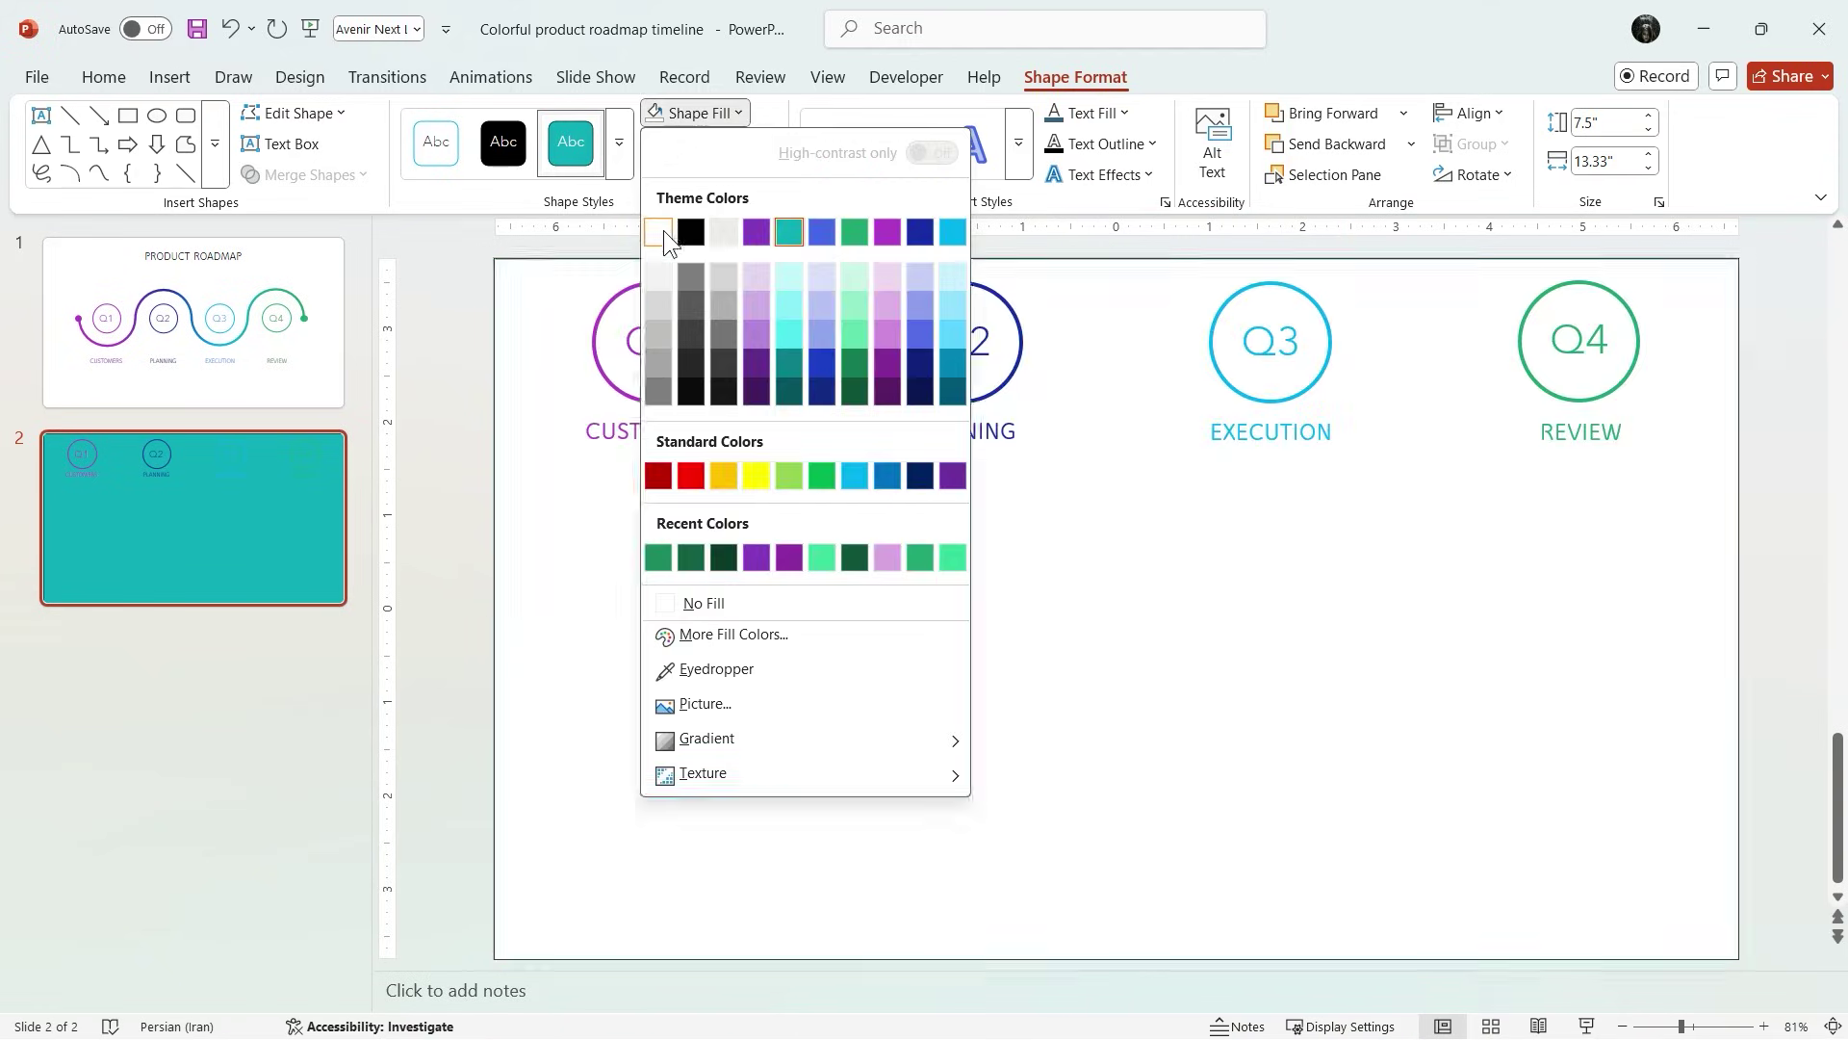
left_click(663, 229)
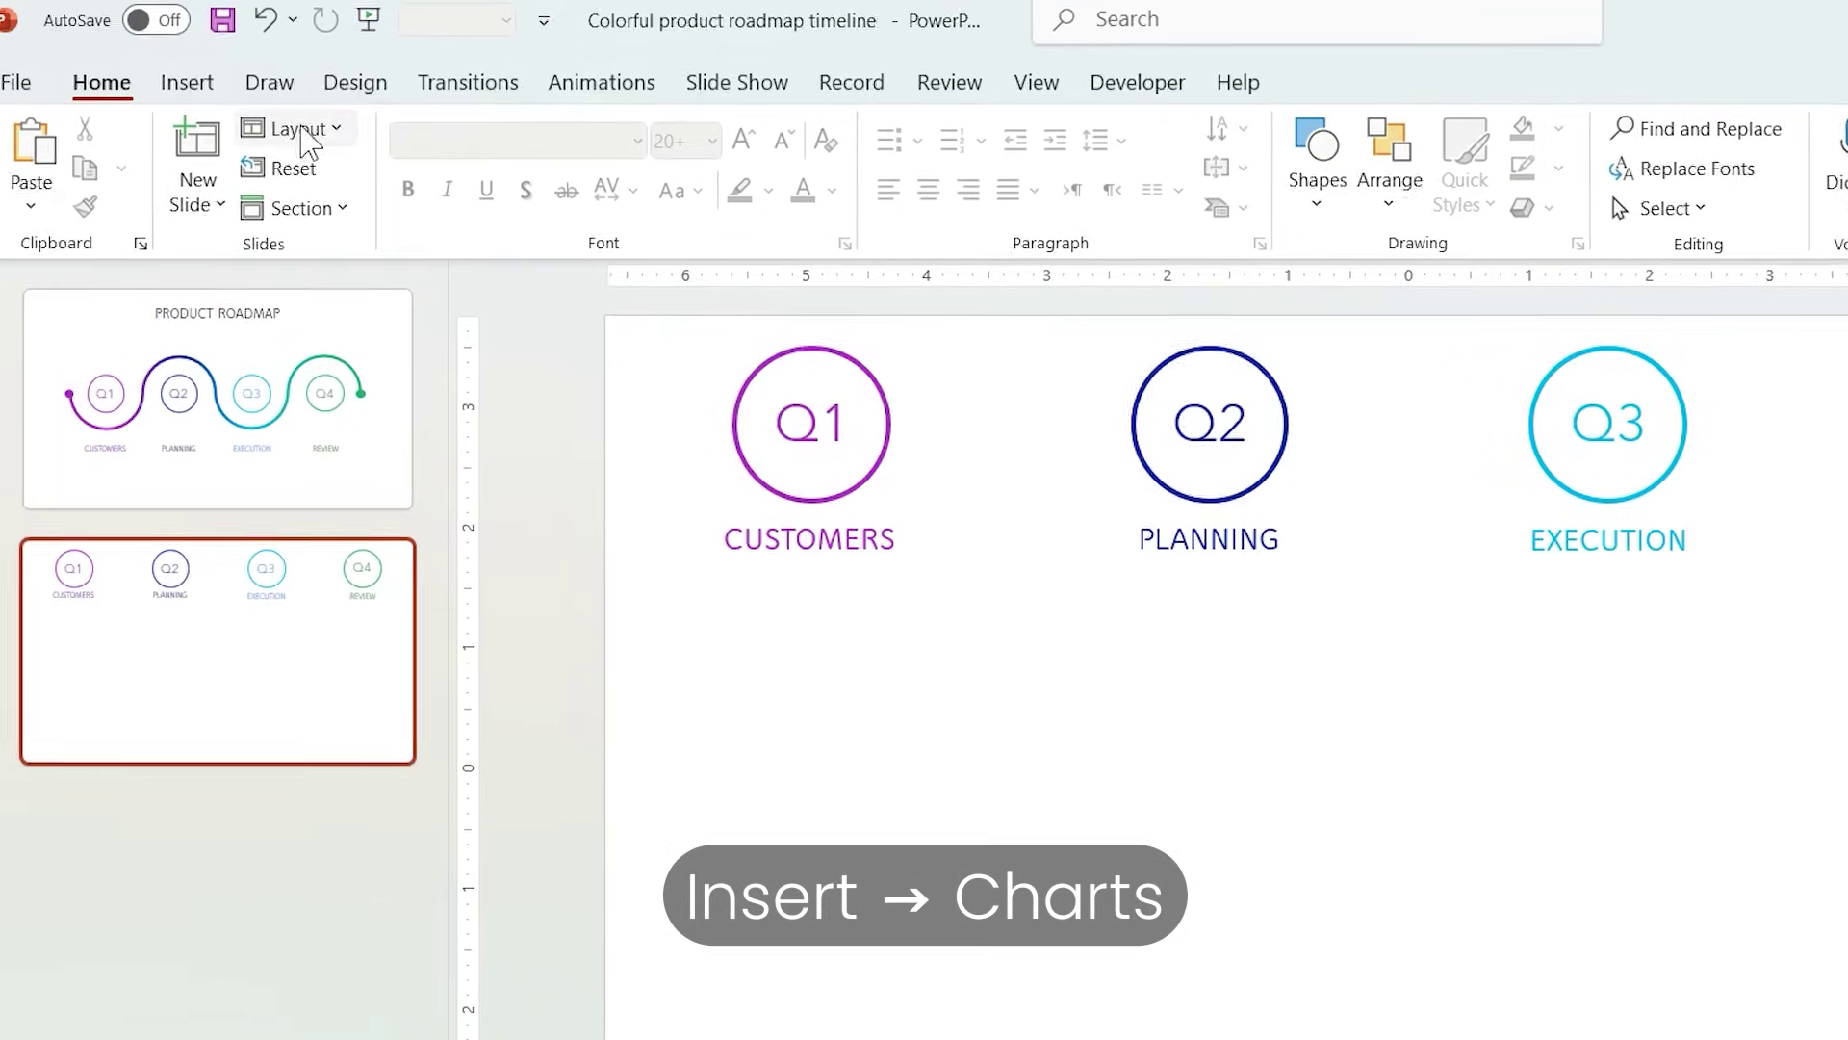
Step: Insert a Pie > Doughnut chart onto the second slide
left_click(179, 73)
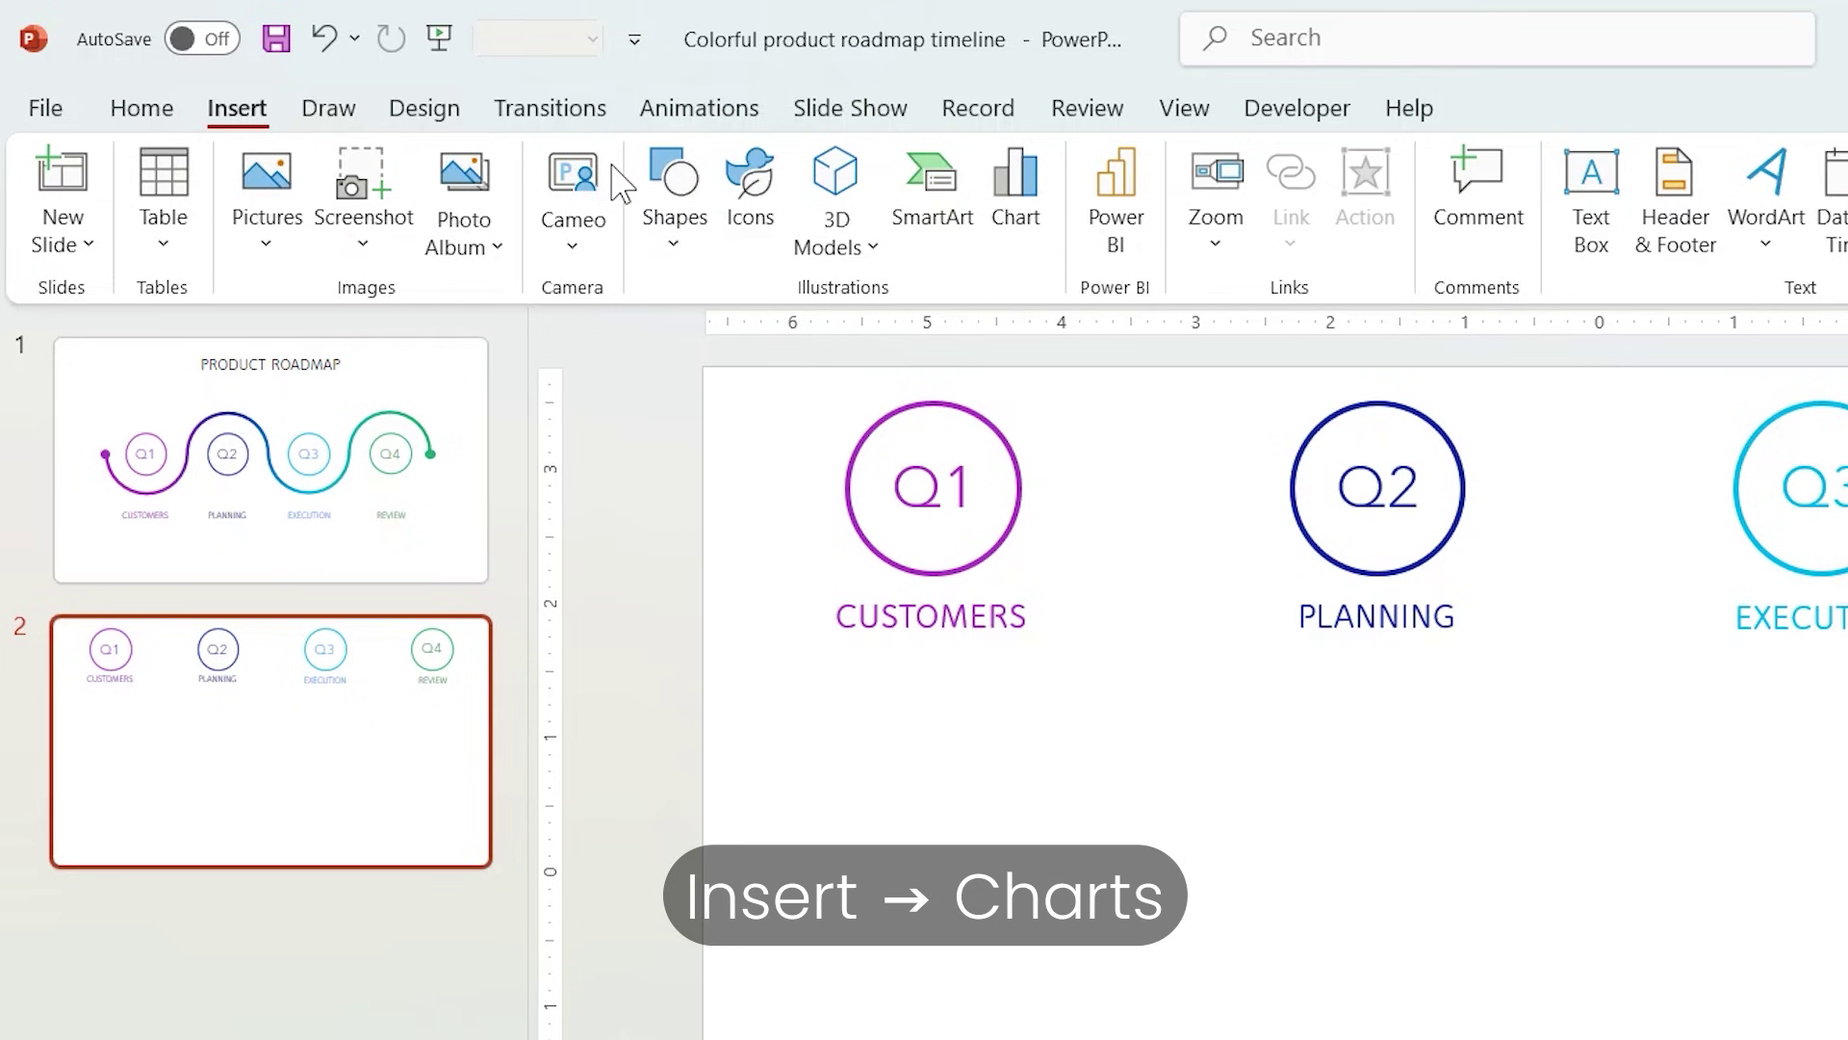
left_click(1015, 183)
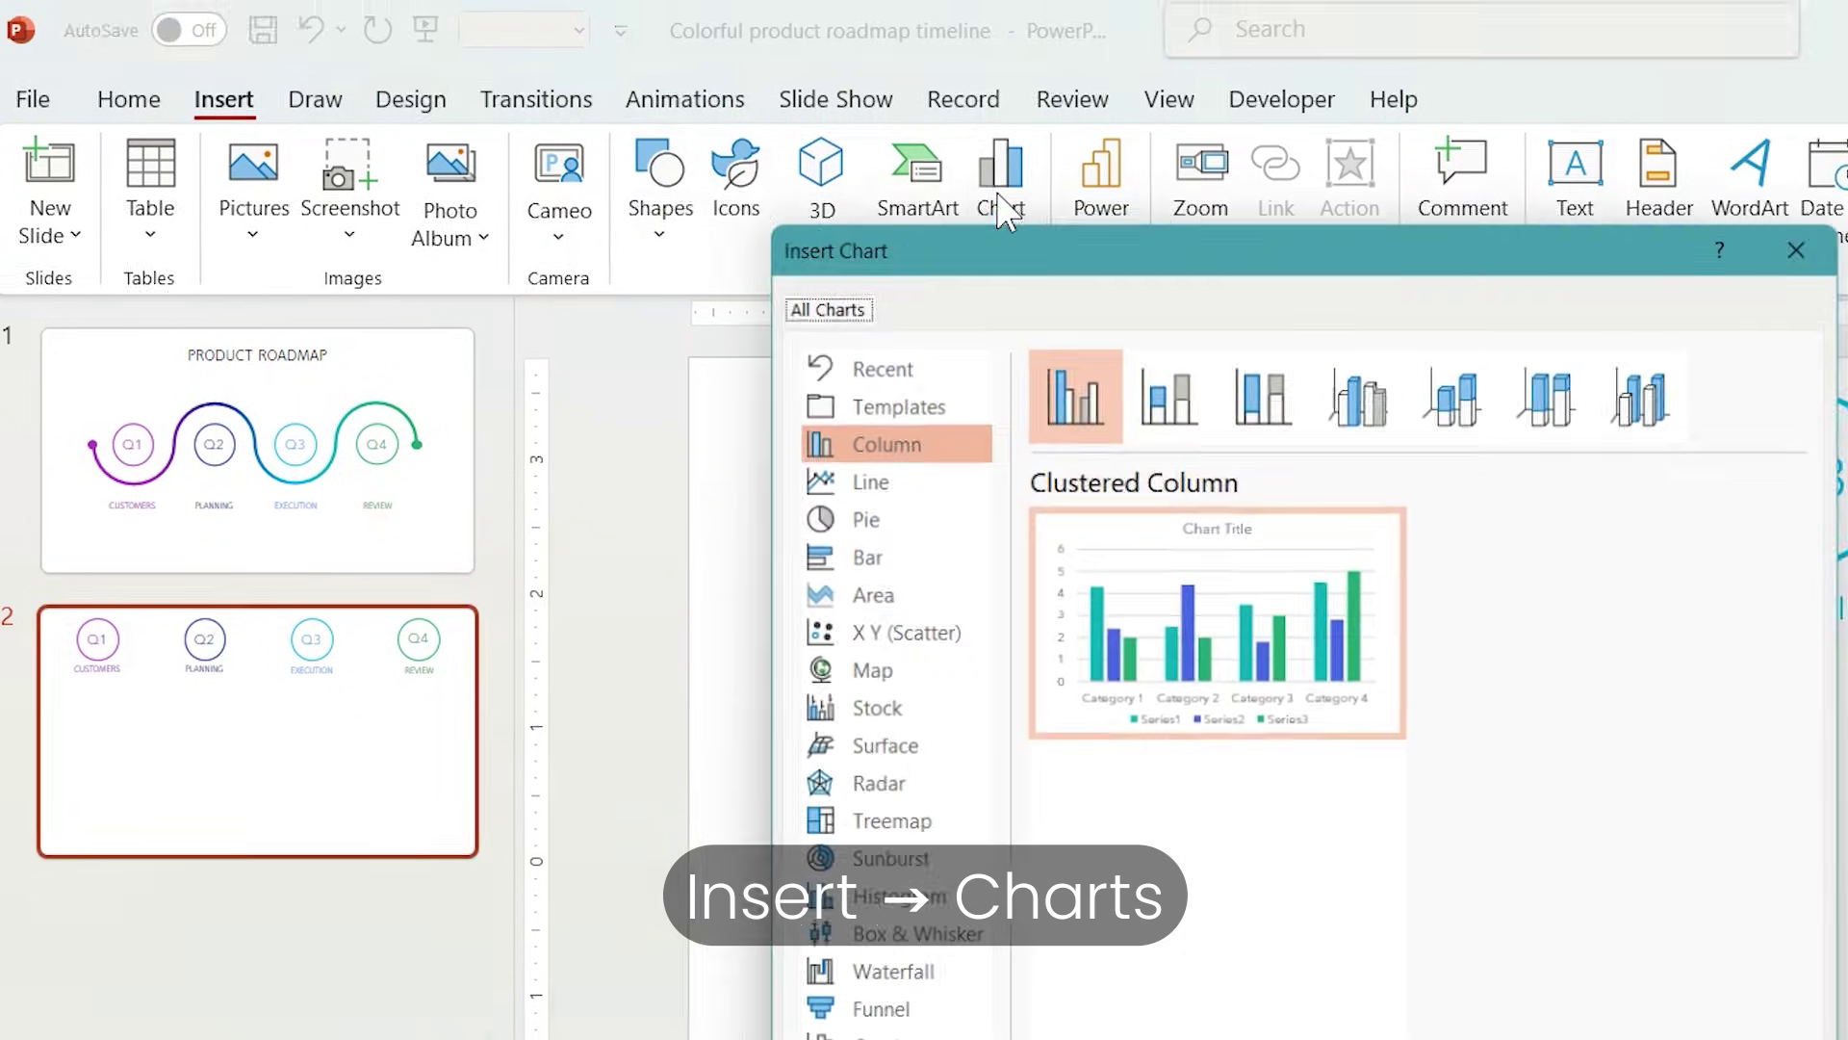
left_click(890, 468)
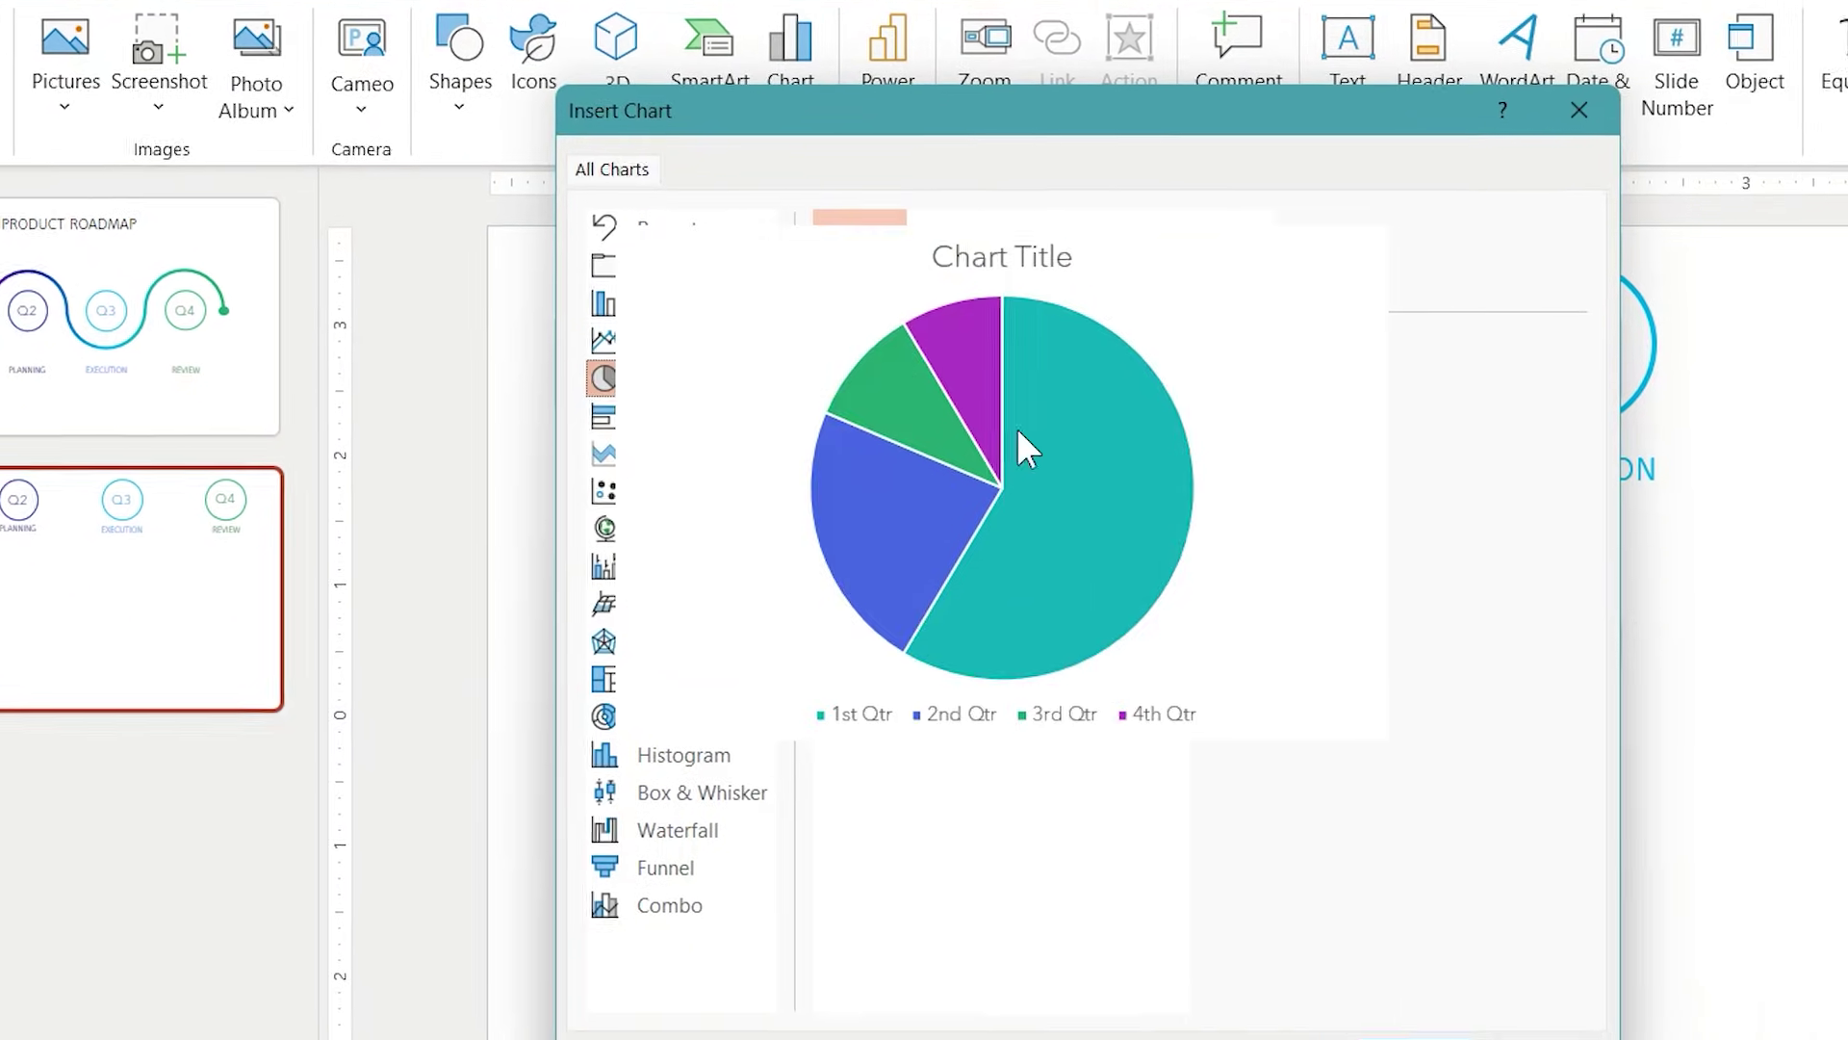
left_click(1236, 256)
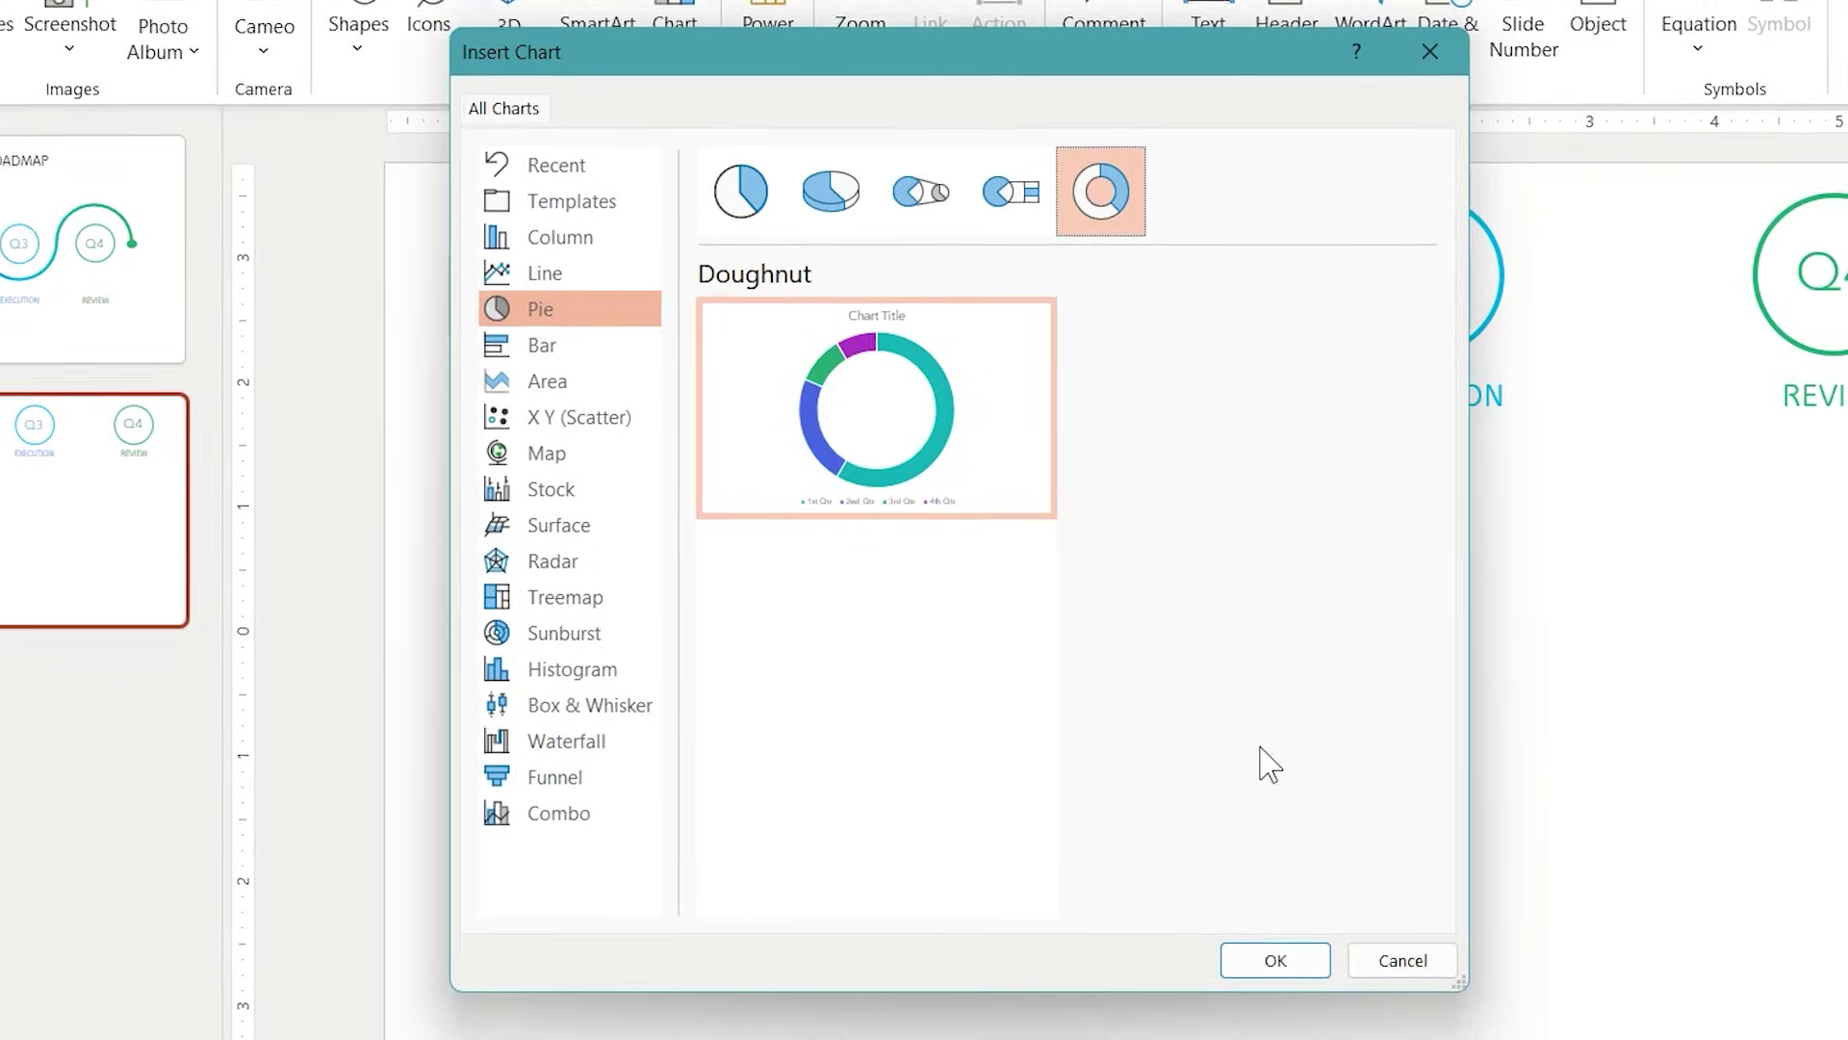
left_click(1275, 960)
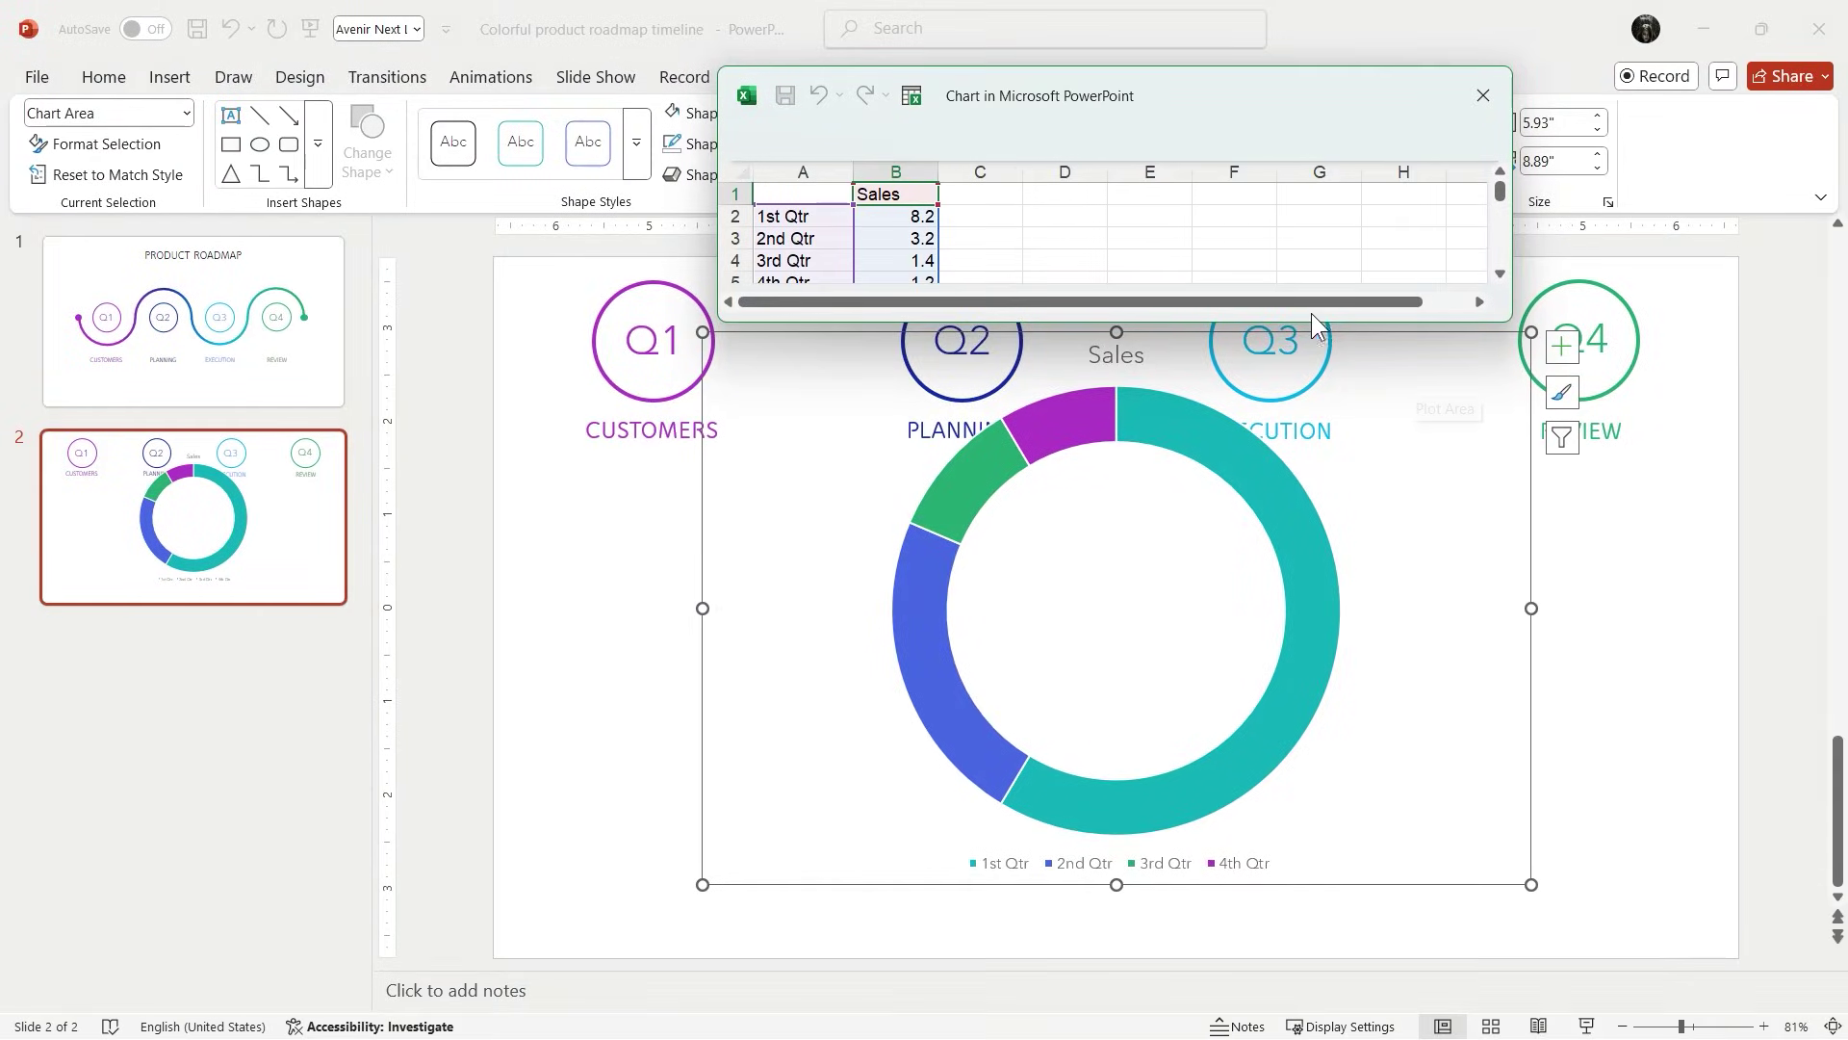
Step: In the chart data, drop the 4th Qtr row and enter values 40%, 35% and 25%
left_click_drag(1281, 322, 1281, 357)
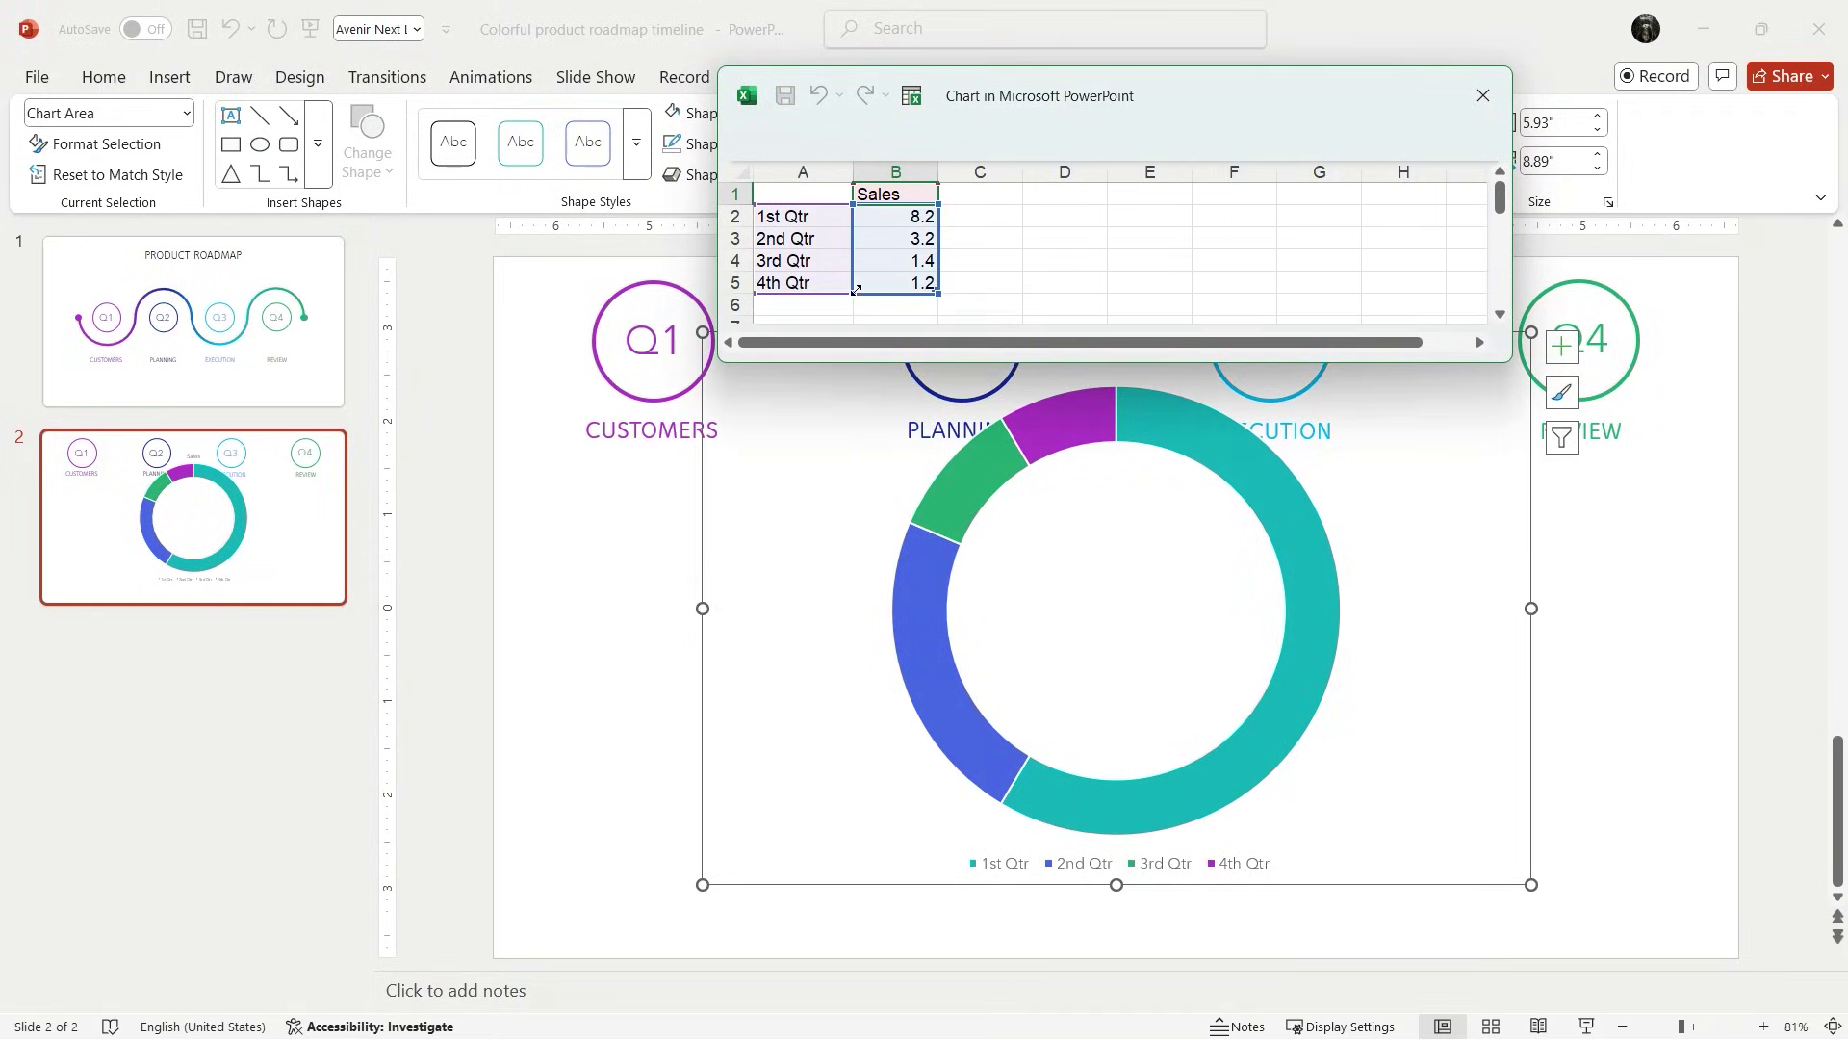
left_click_drag(854, 291, 878, 253)
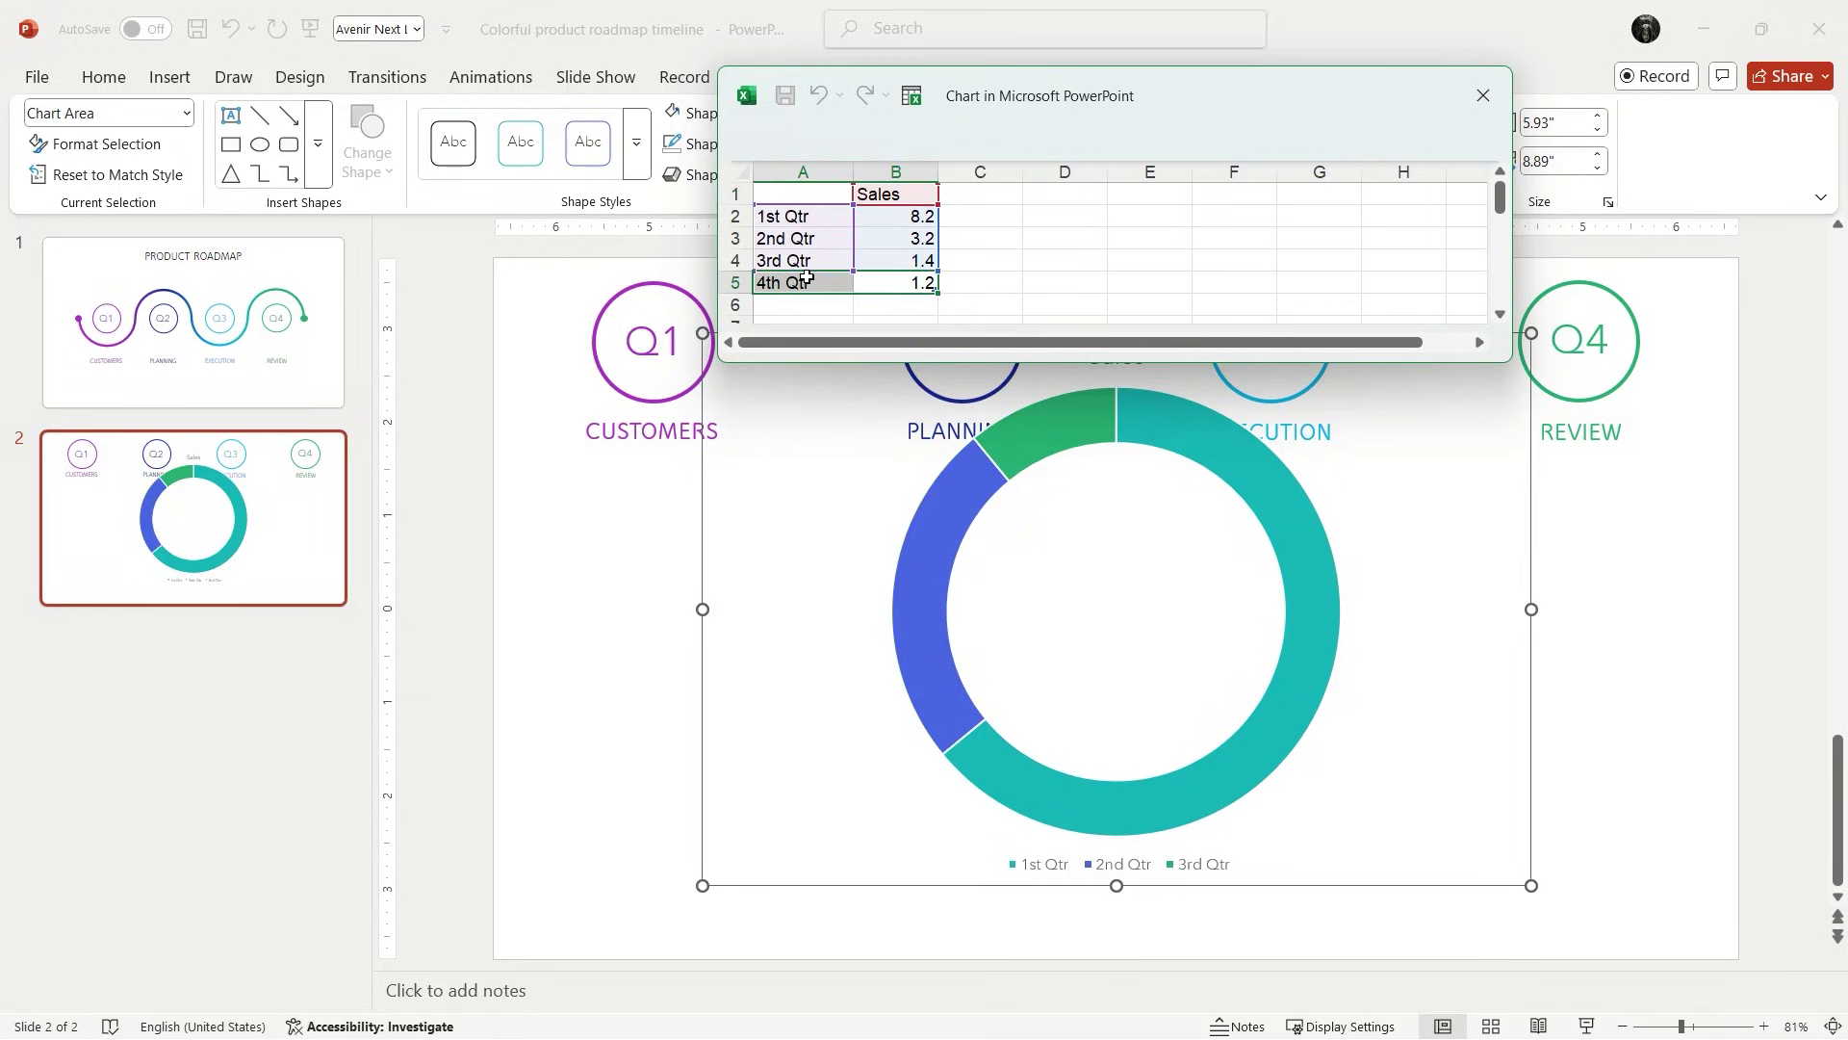
left_click(892, 216)
type("40%")
key("Return")
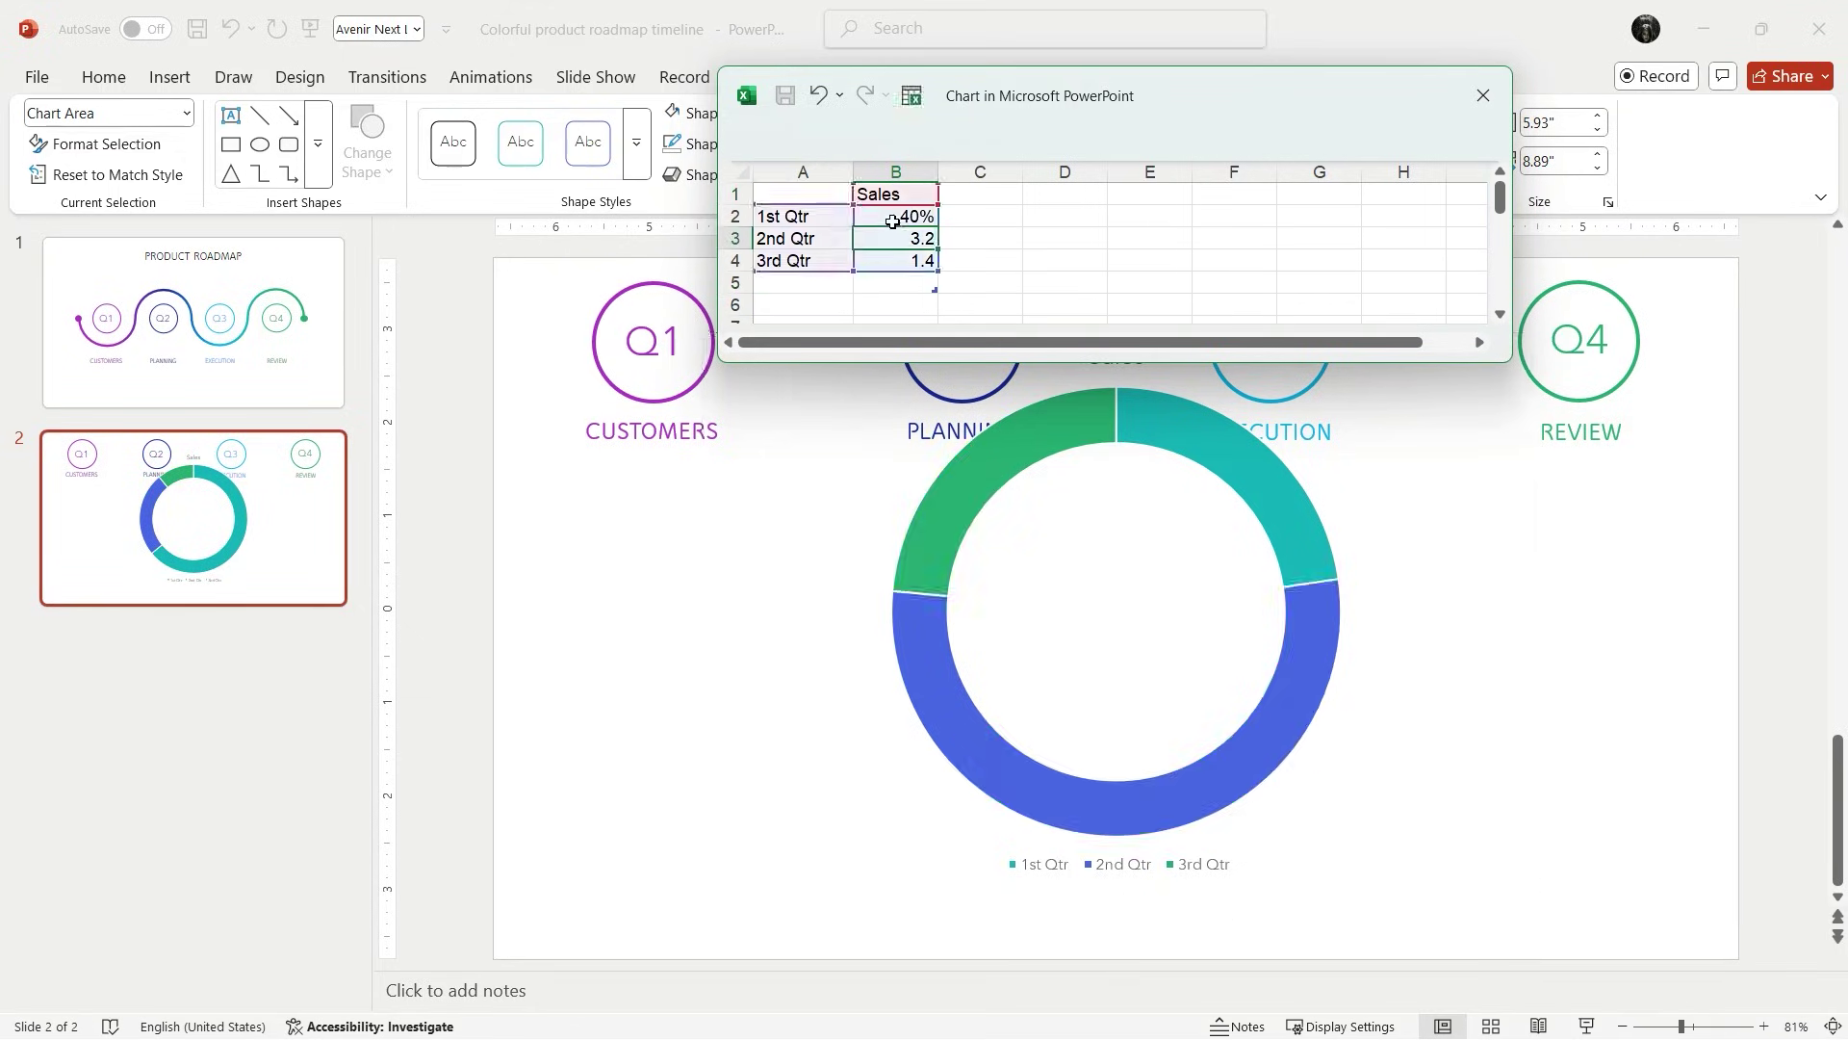
type("35%")
key("Return")
type("25")
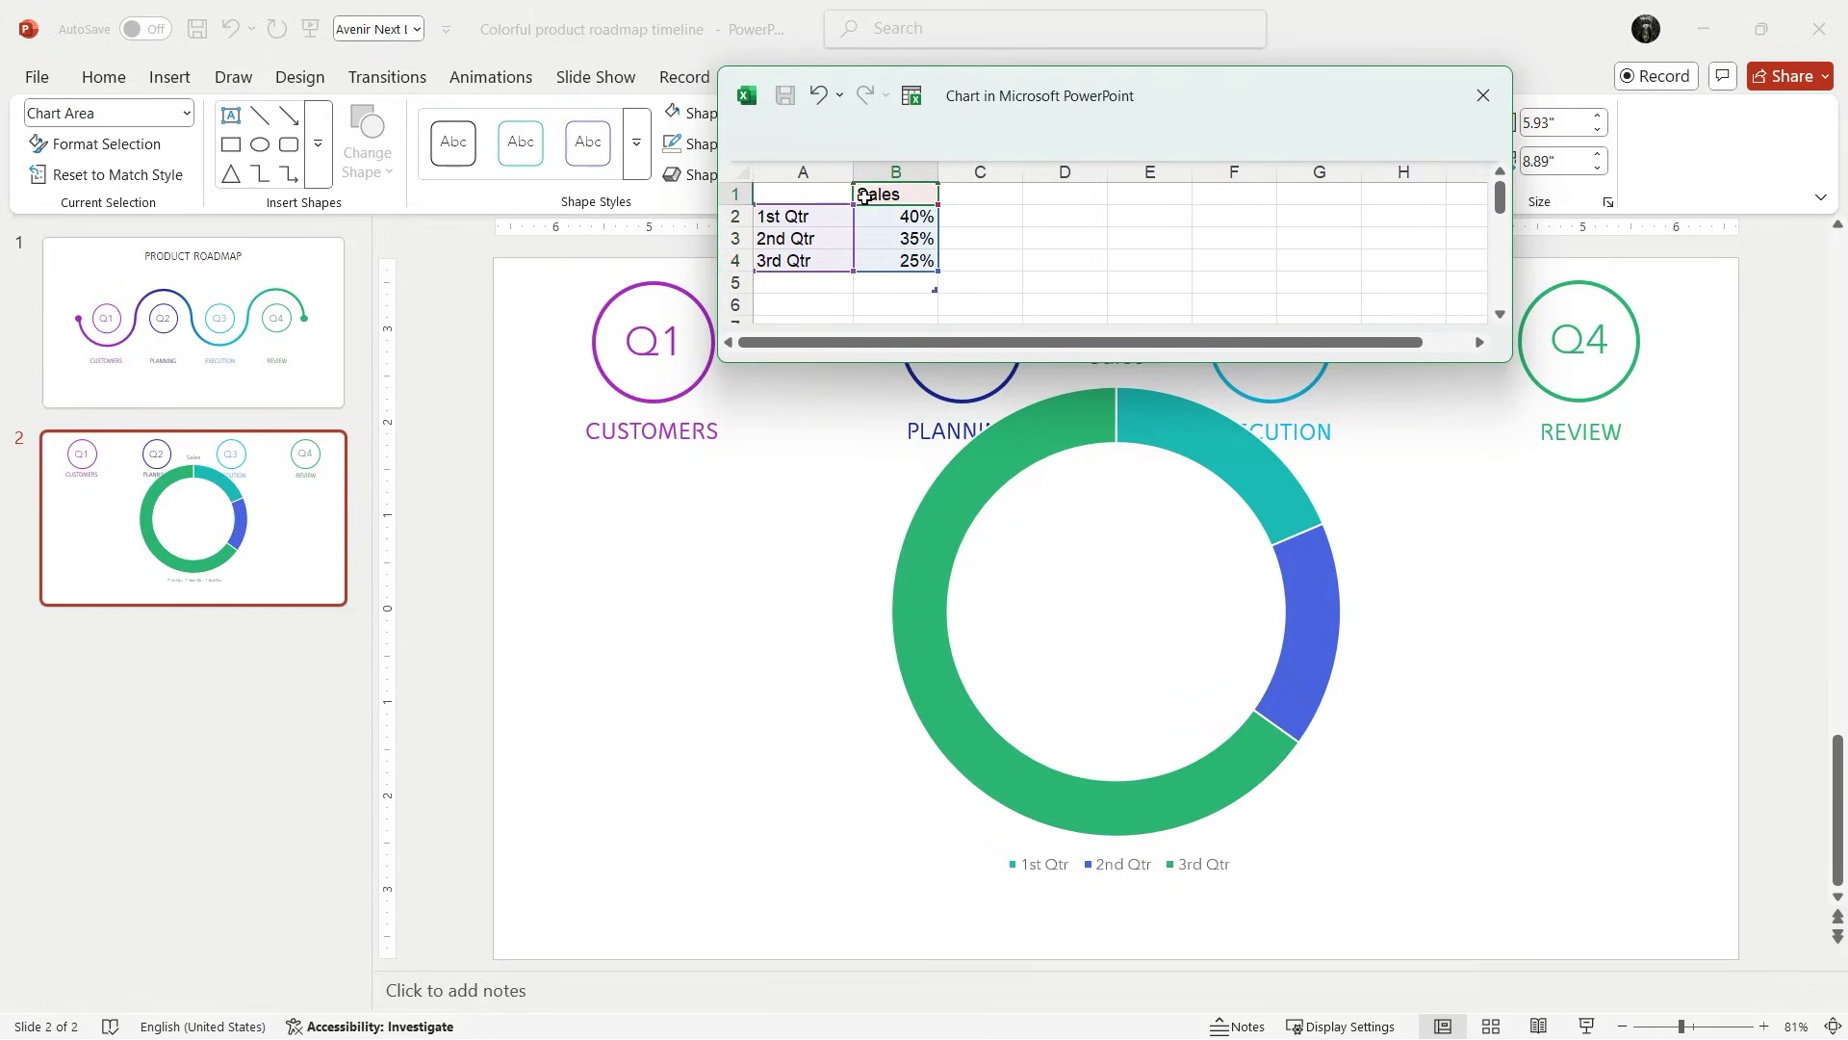
Step: Rename the series Customers and the categories Product A, Product B, Product C
left_click(871, 194)
type("Customers")
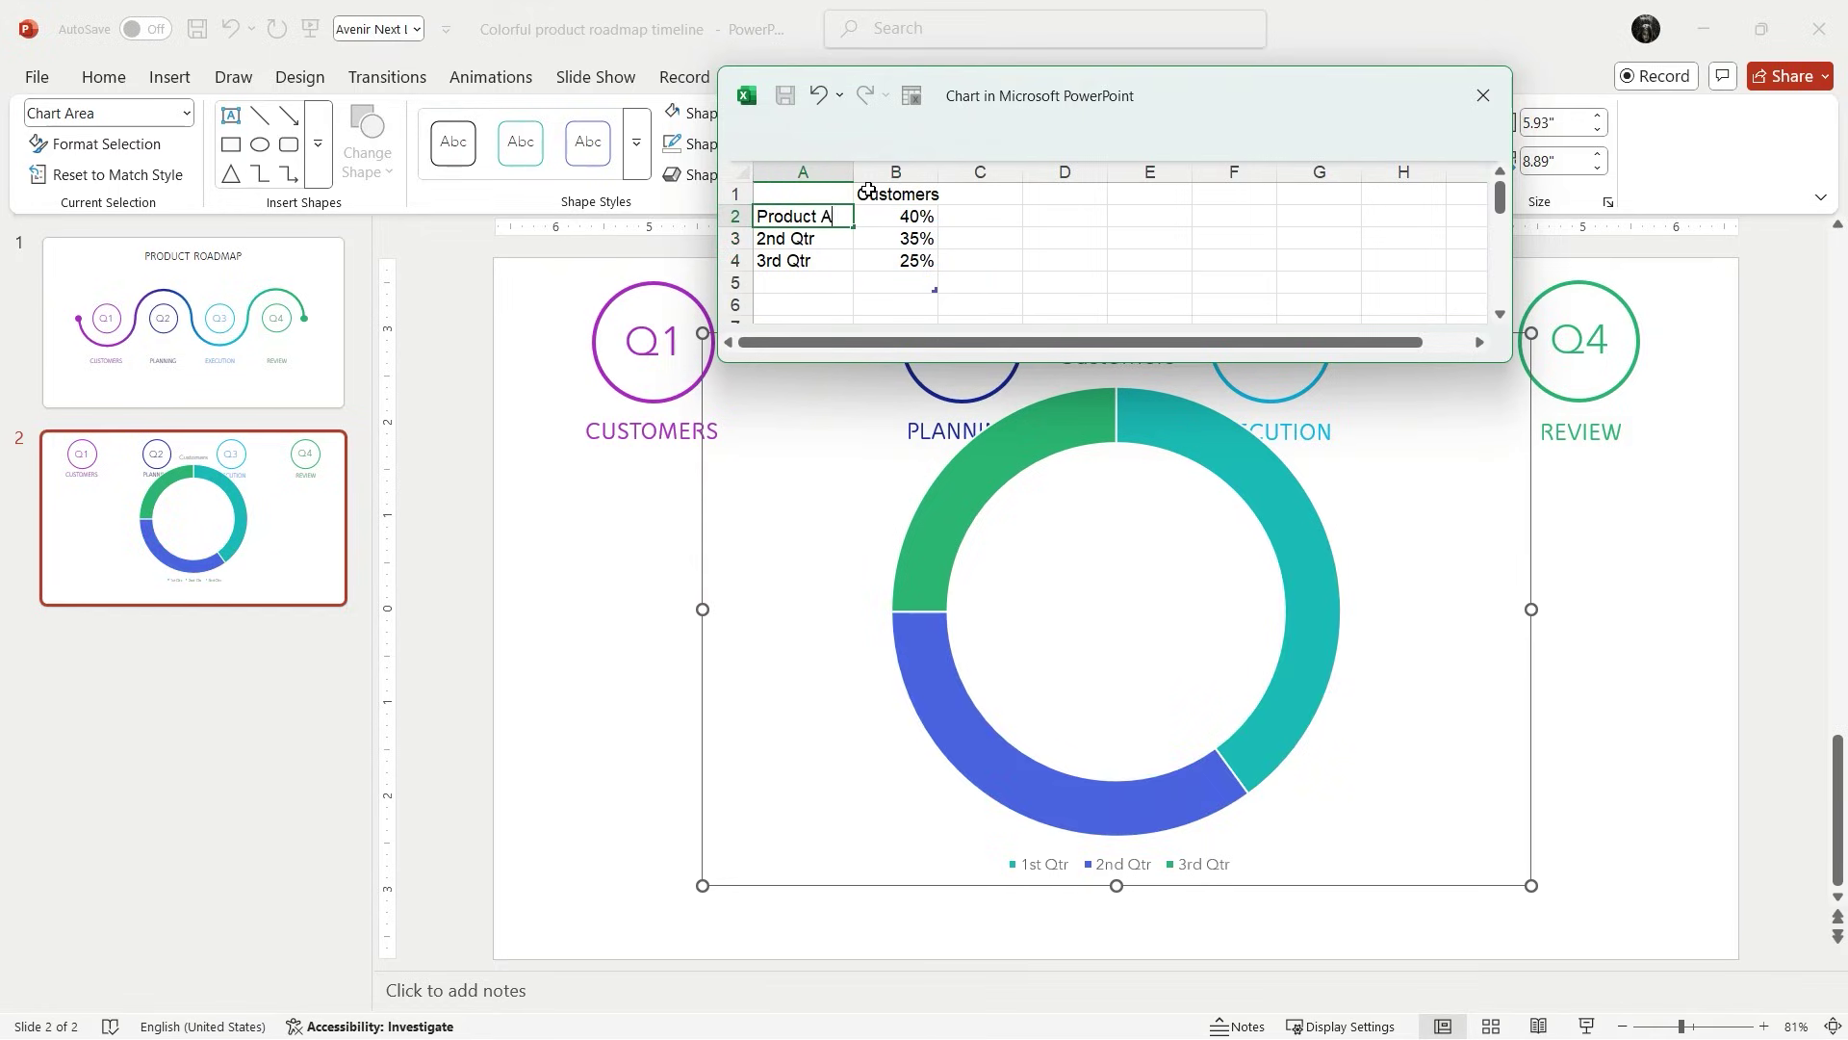
left_click_drag(859, 267, 859, 269)
left_click(803, 238)
type("Product B")
key("Return")
type("Product C")
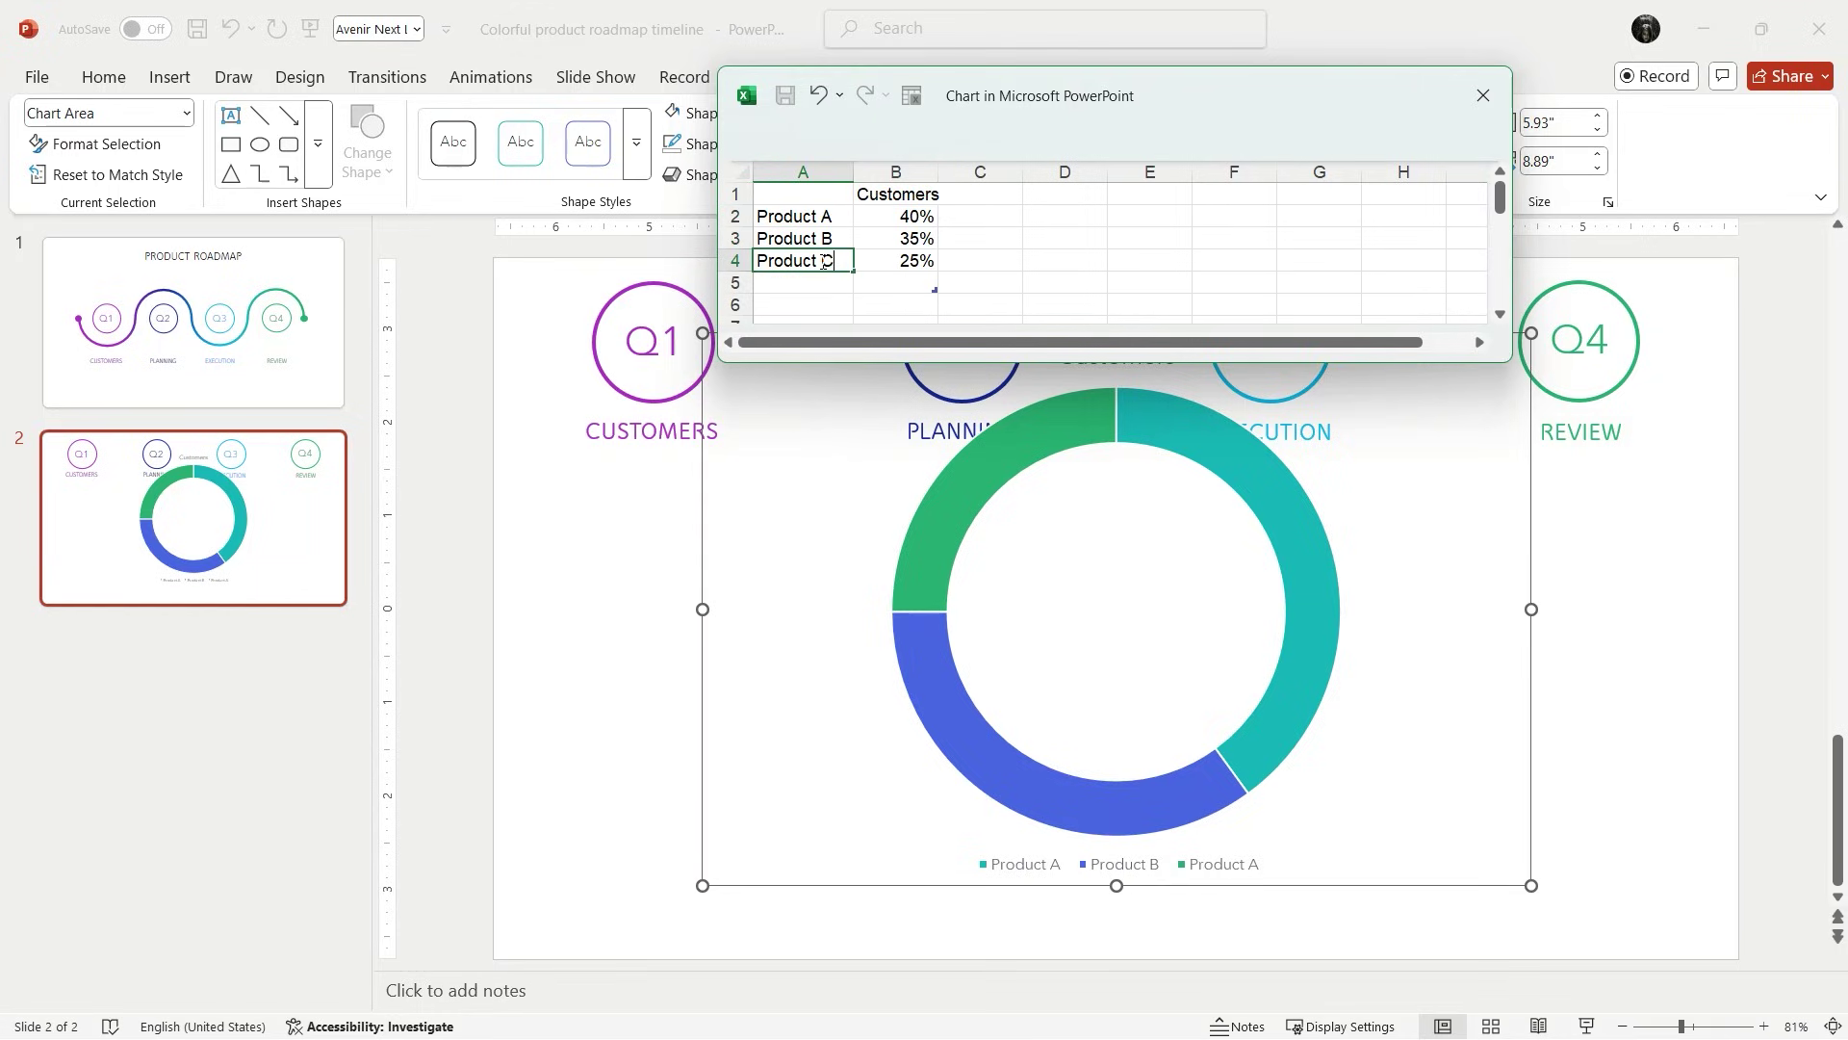
key("Return")
left_click(1482, 95)
Step: Shrink the chart, move it under the Q1 circle, and show percentage data labels
left_click_drag(1531, 330, 886, 530)
left_click_drag(846, 671, 762, 660)
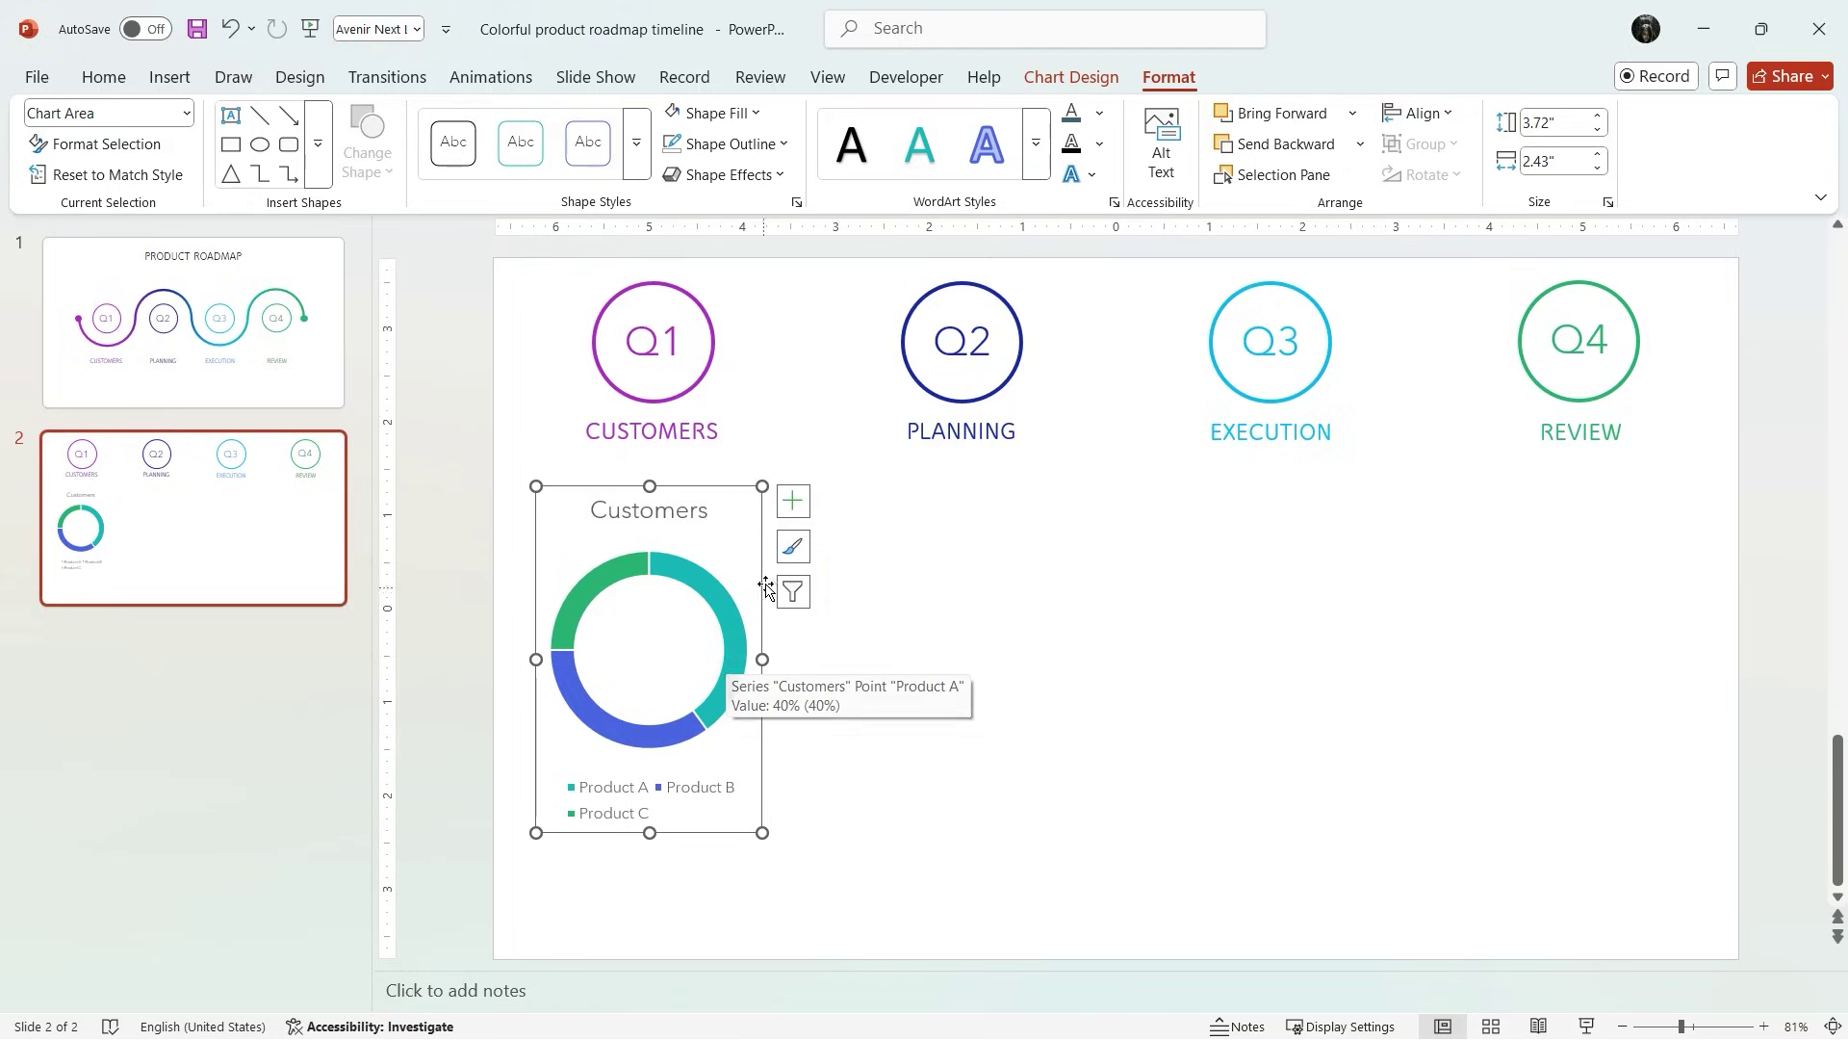
left_click(795, 507)
left_click(847, 558)
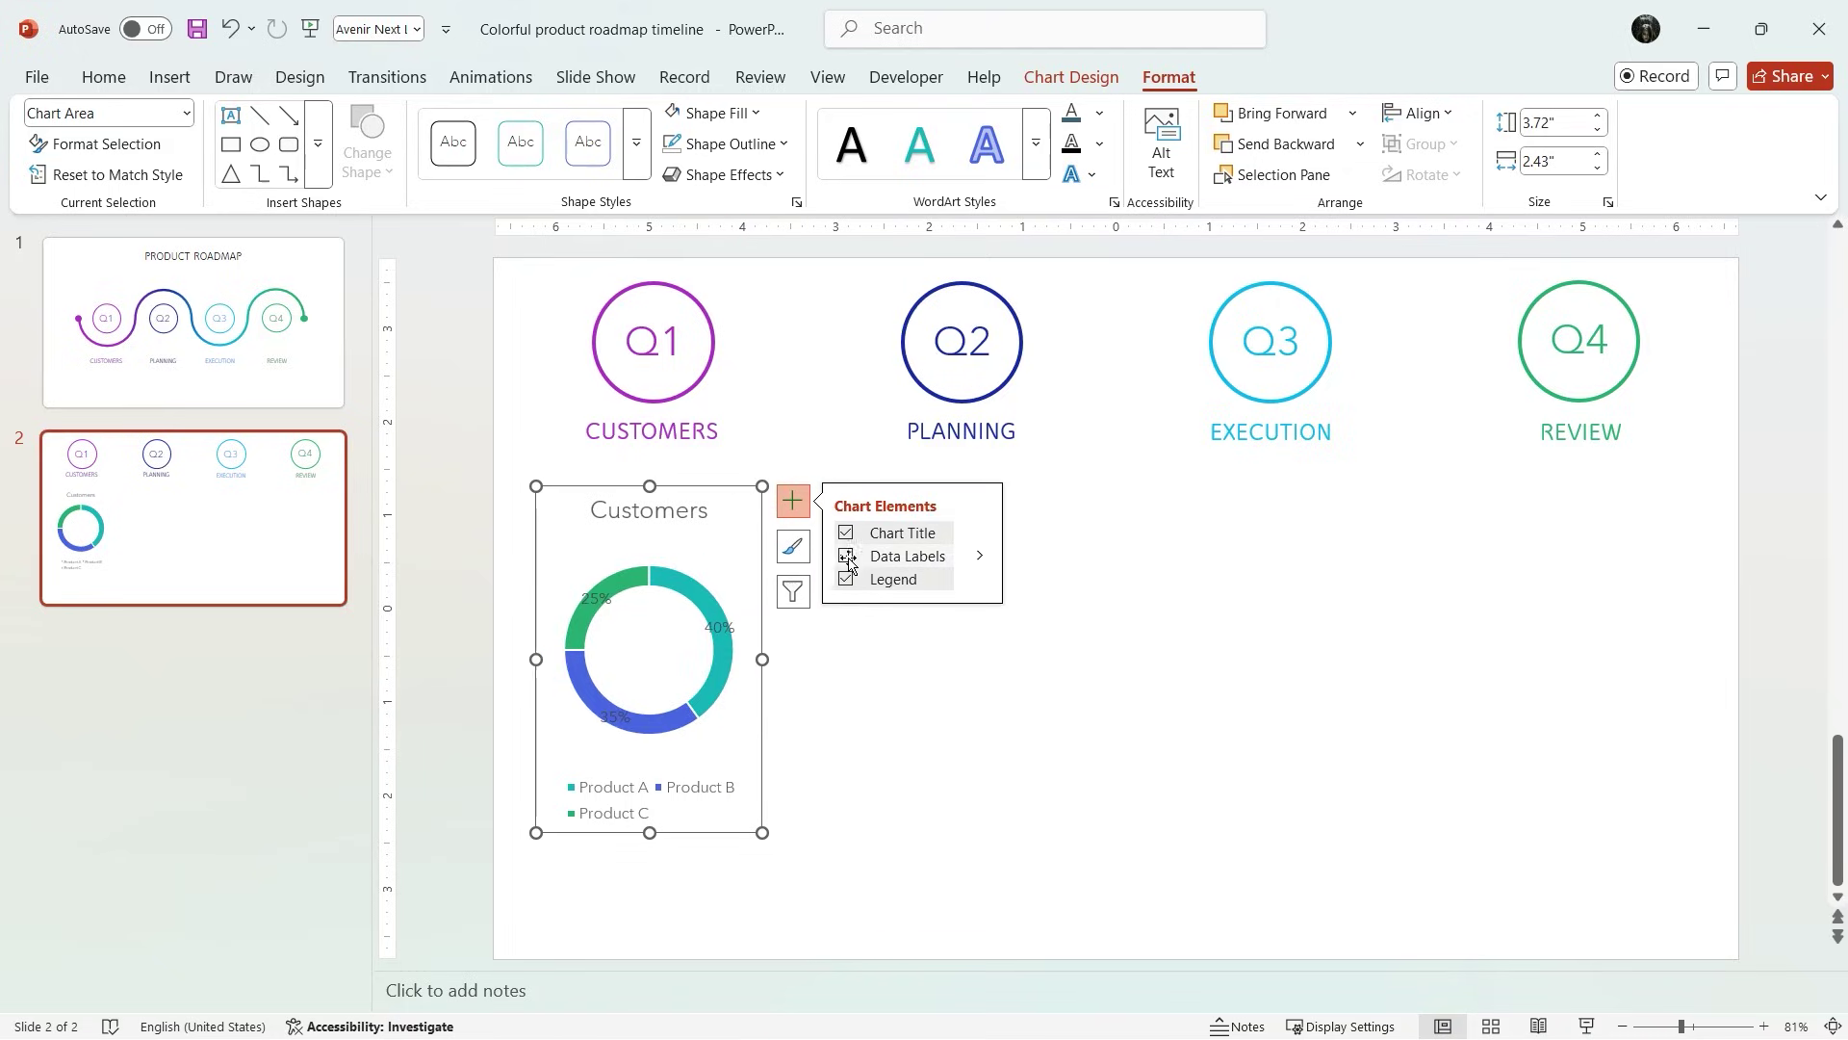
left_click(765, 633)
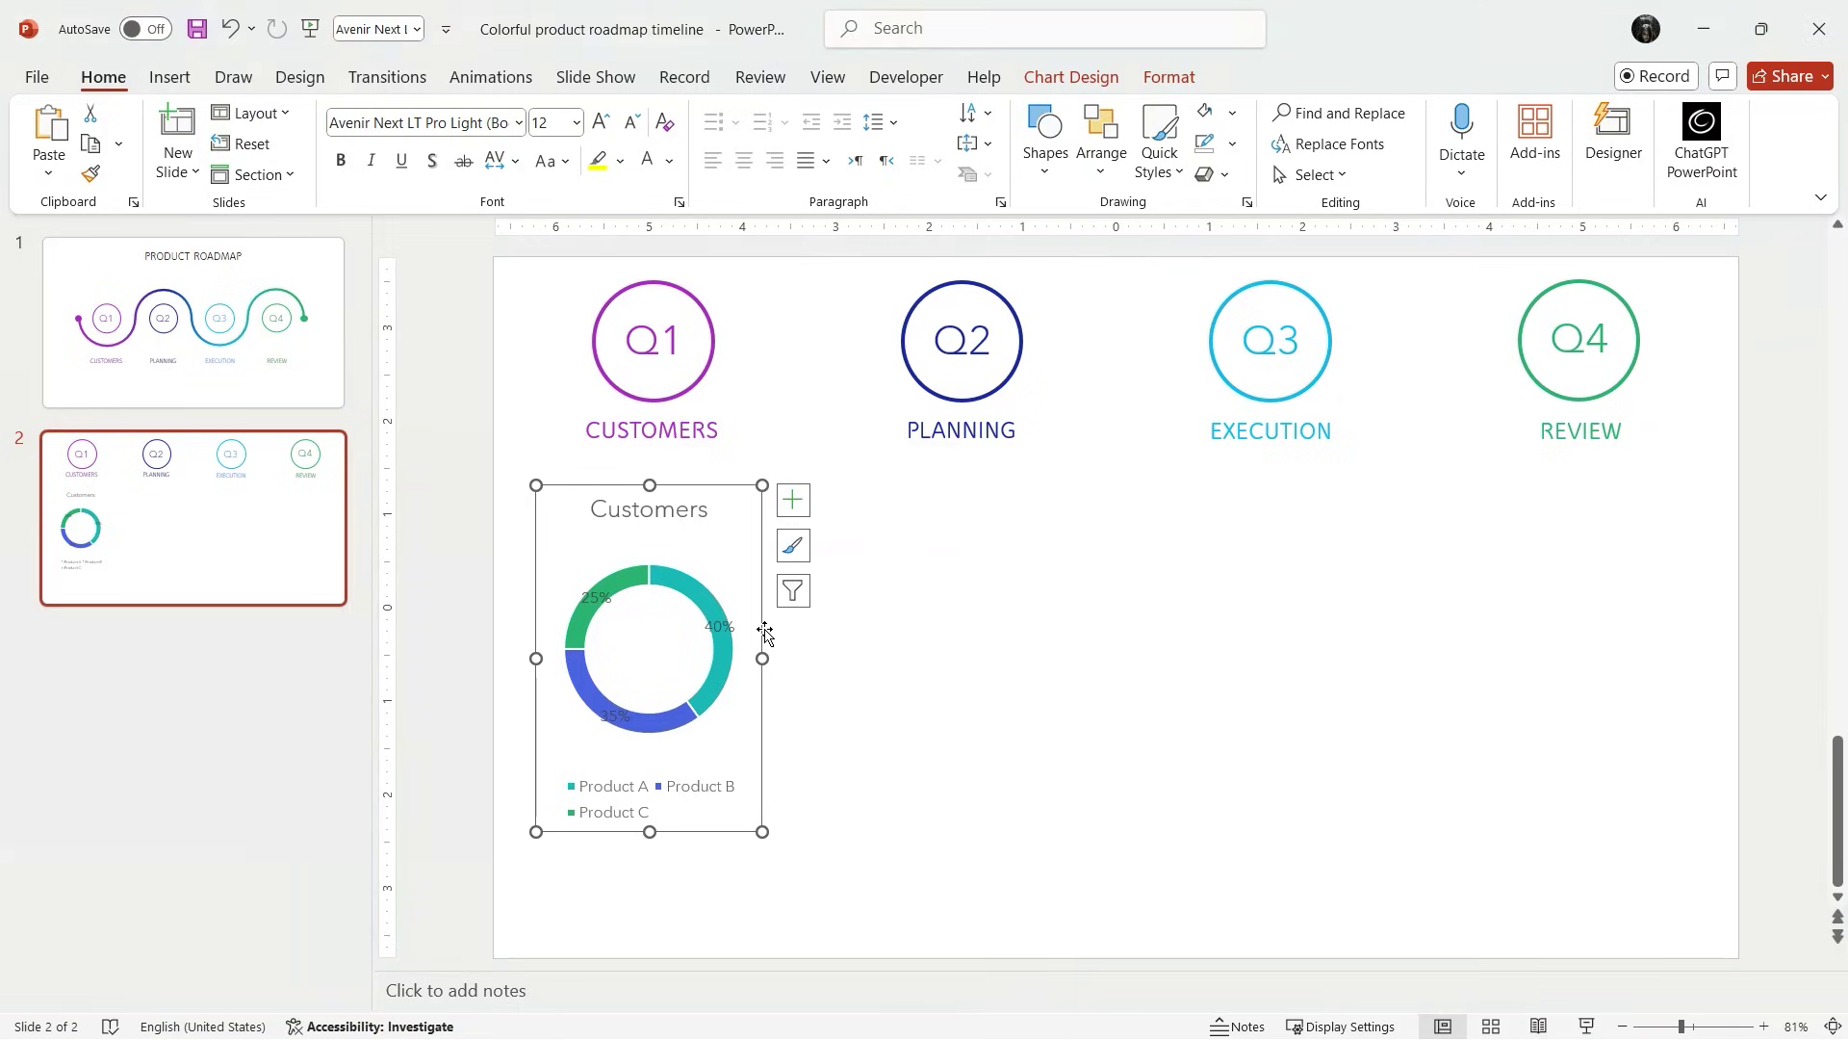
Step: Set the Customers doughnut's hole size to 41% for a thicker ring
right_click(761, 629)
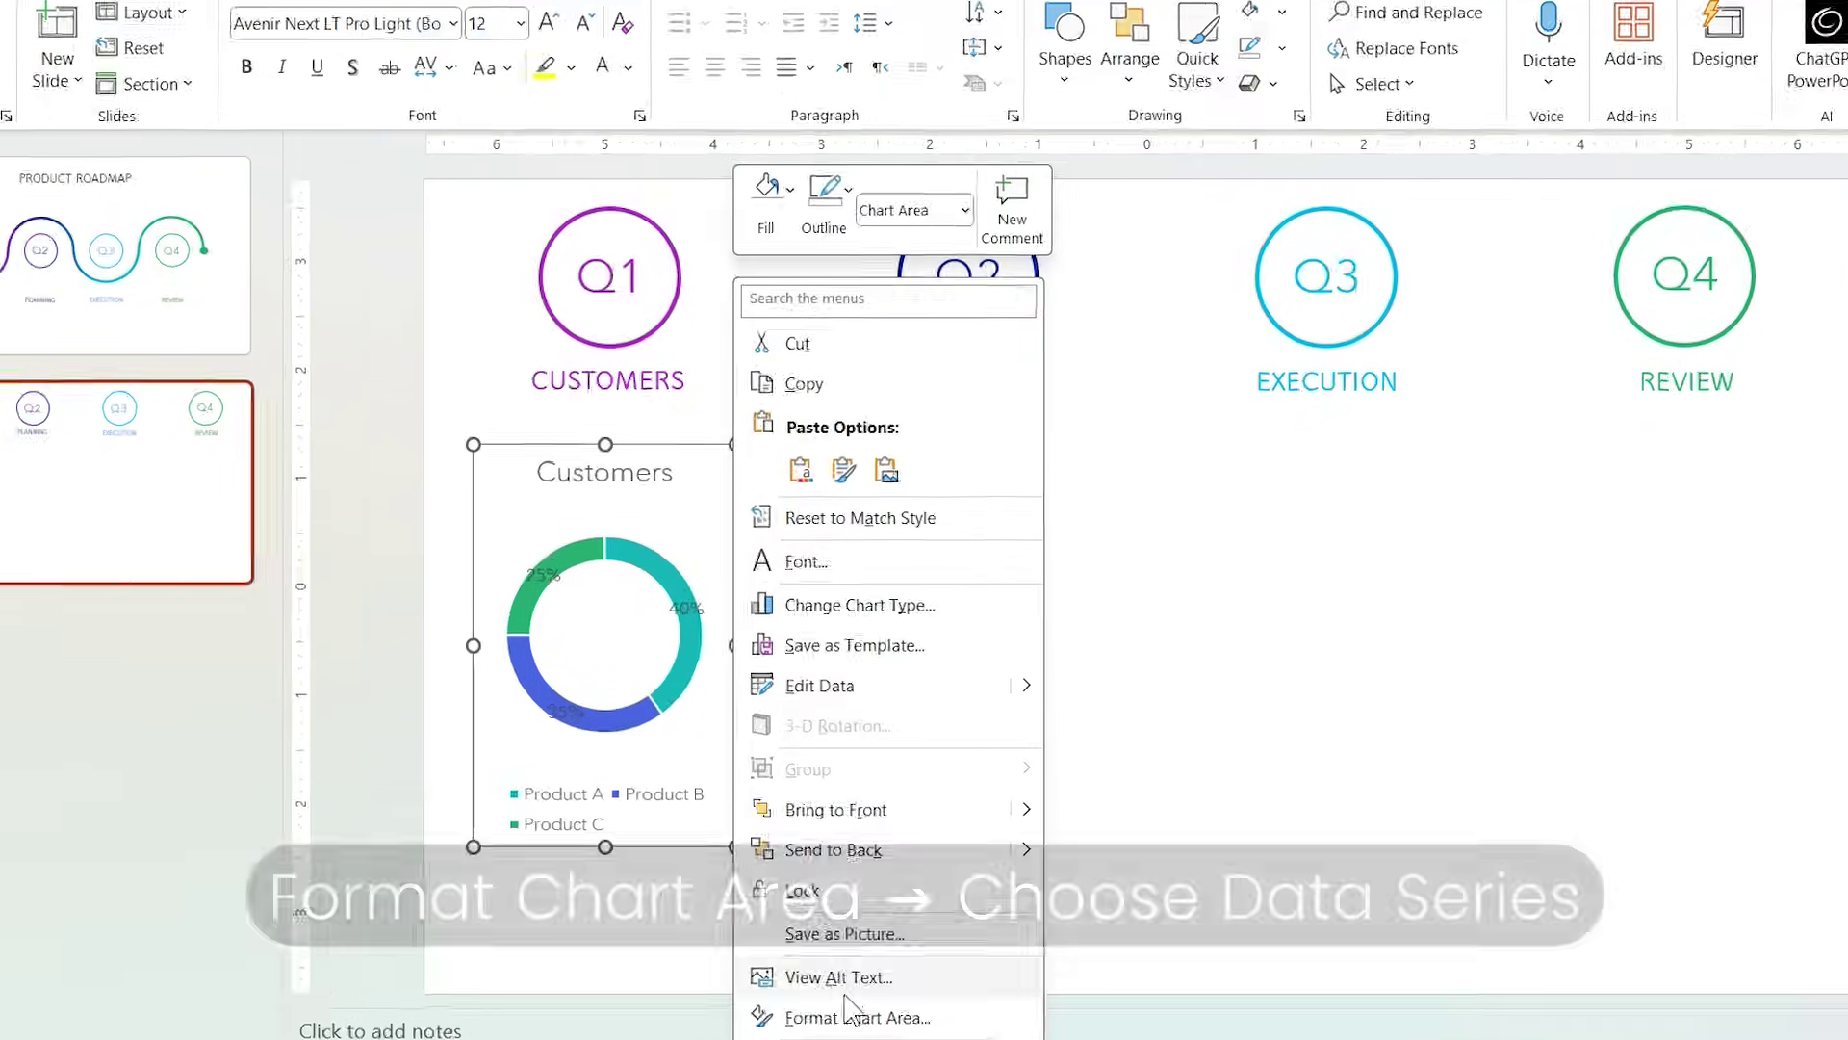
left_click(866, 978)
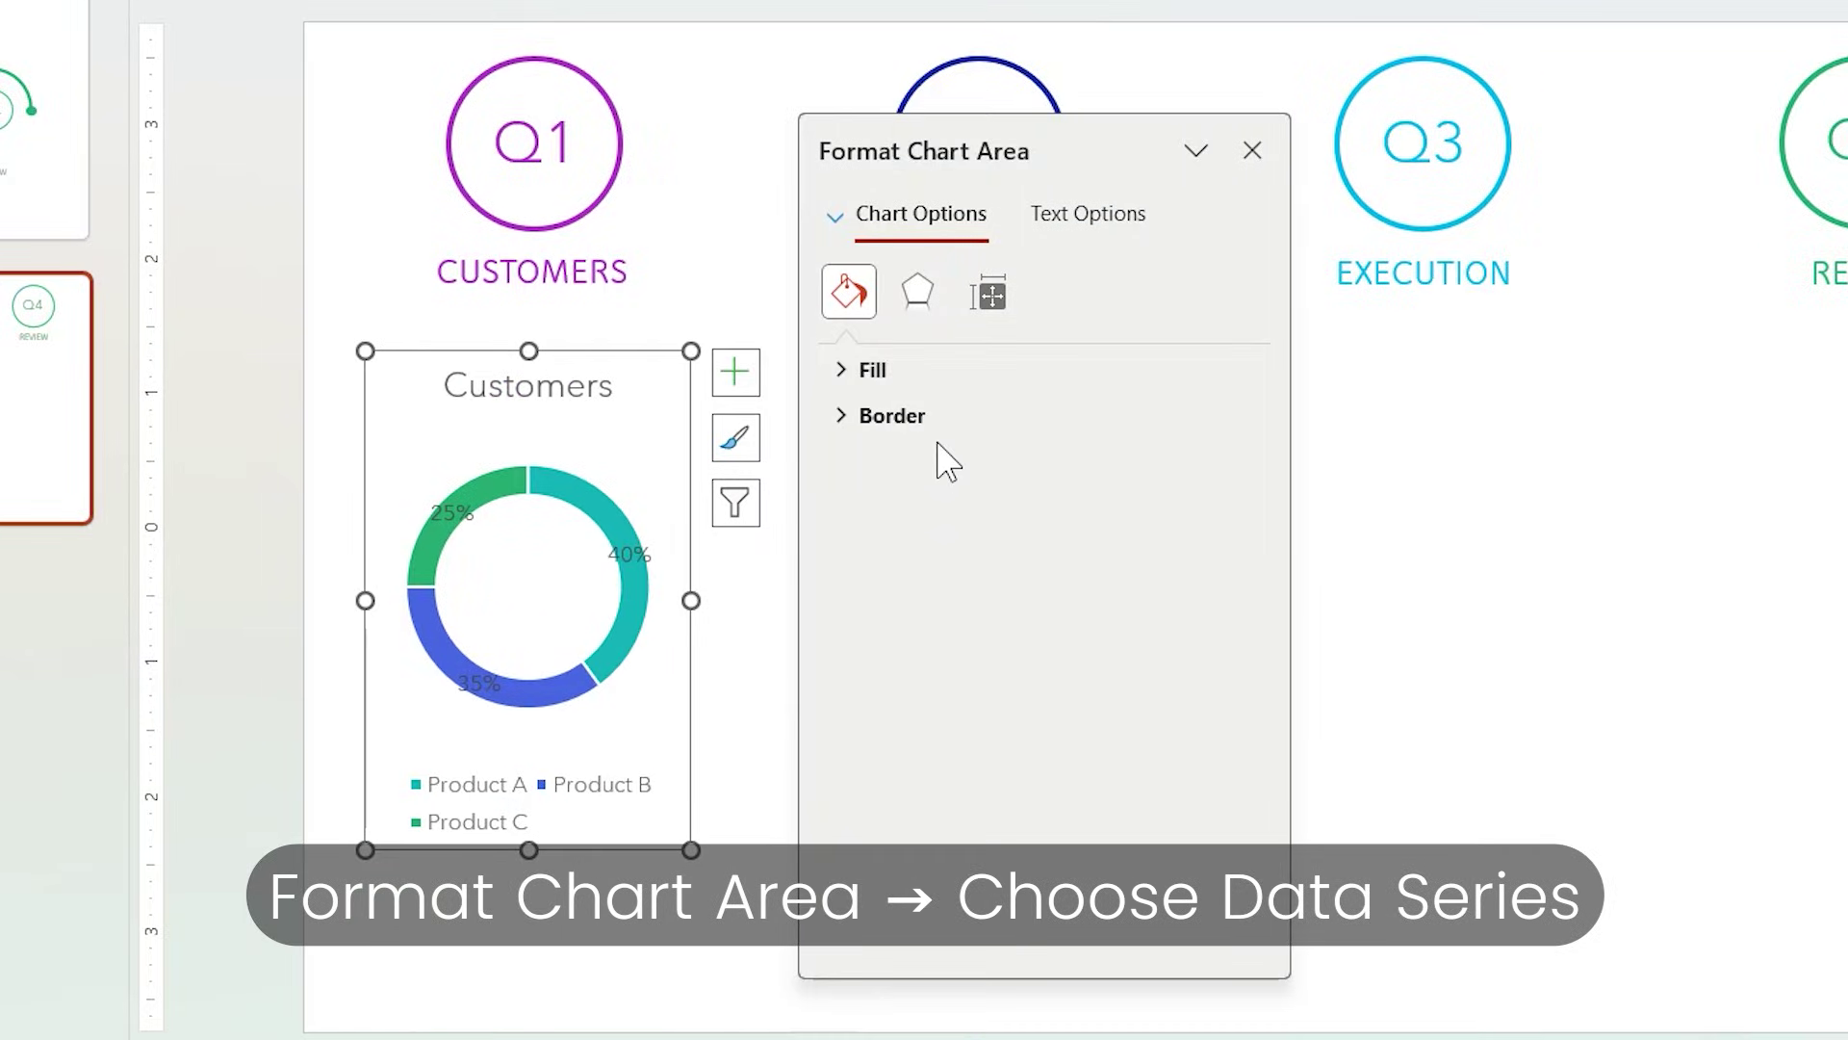
left_click(566, 481)
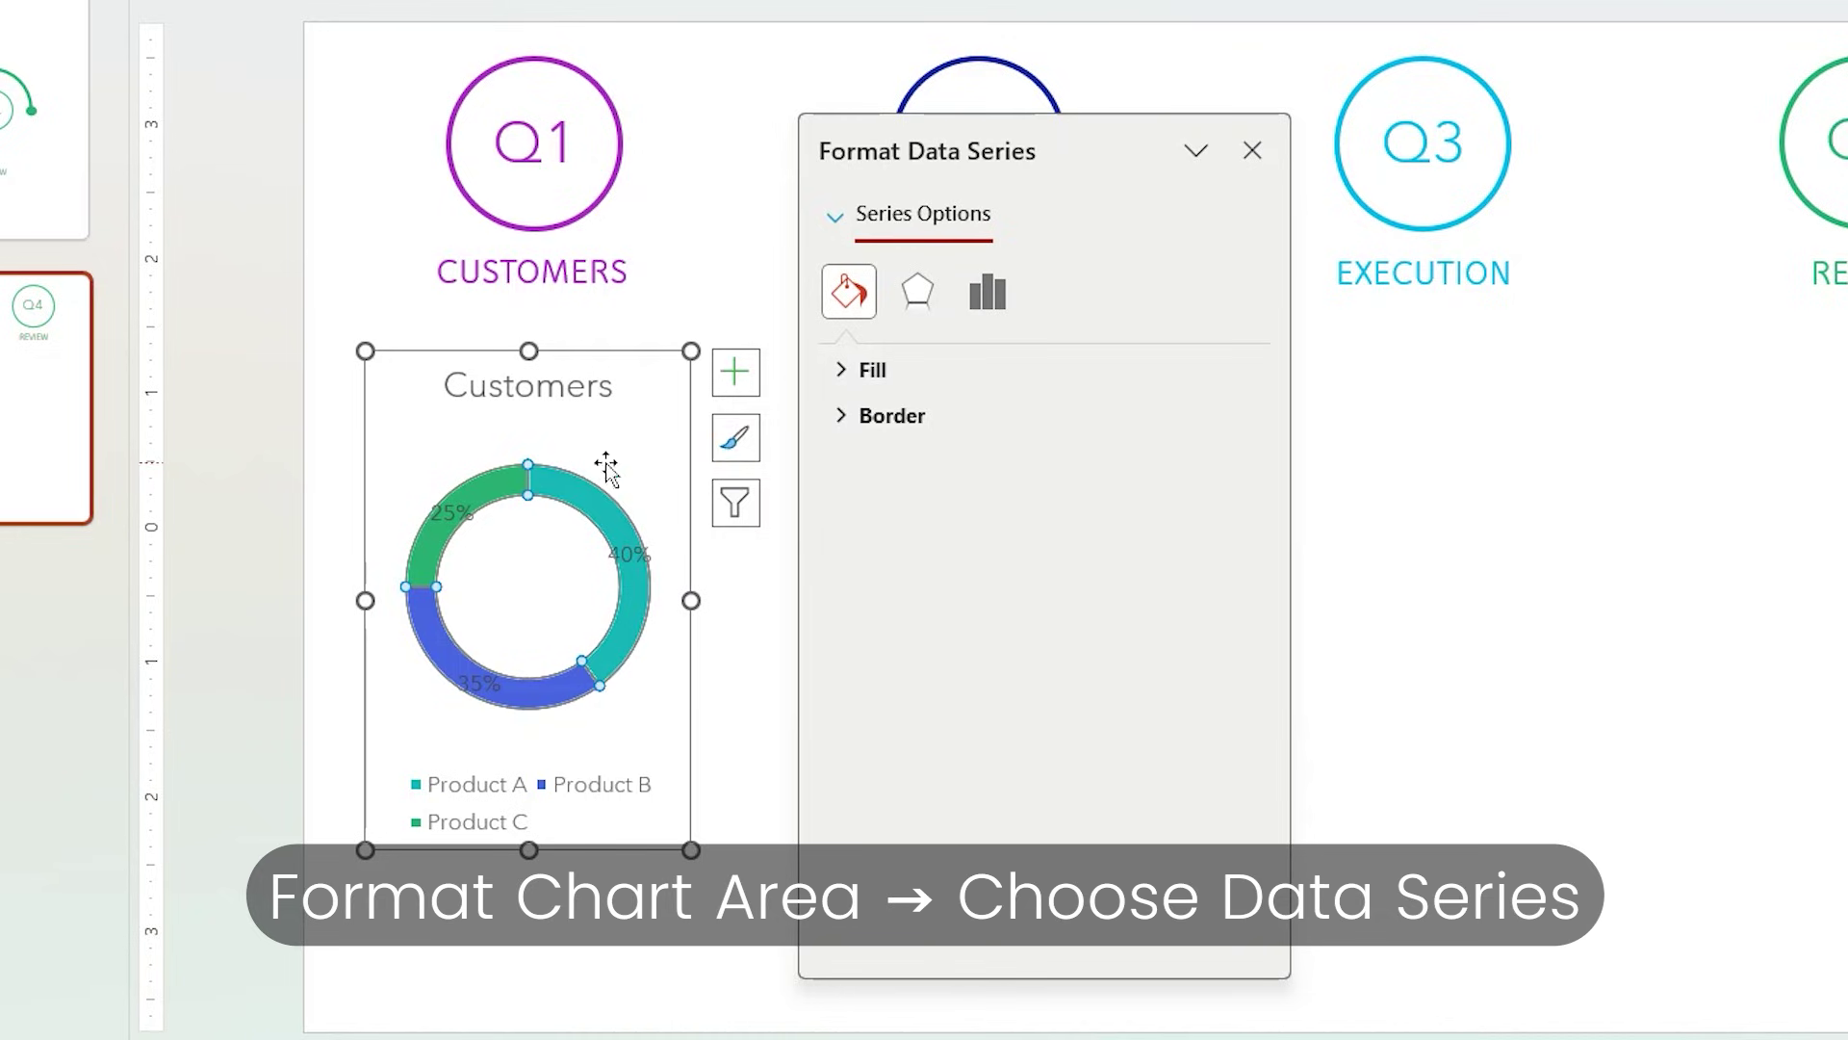
left_click(999, 306)
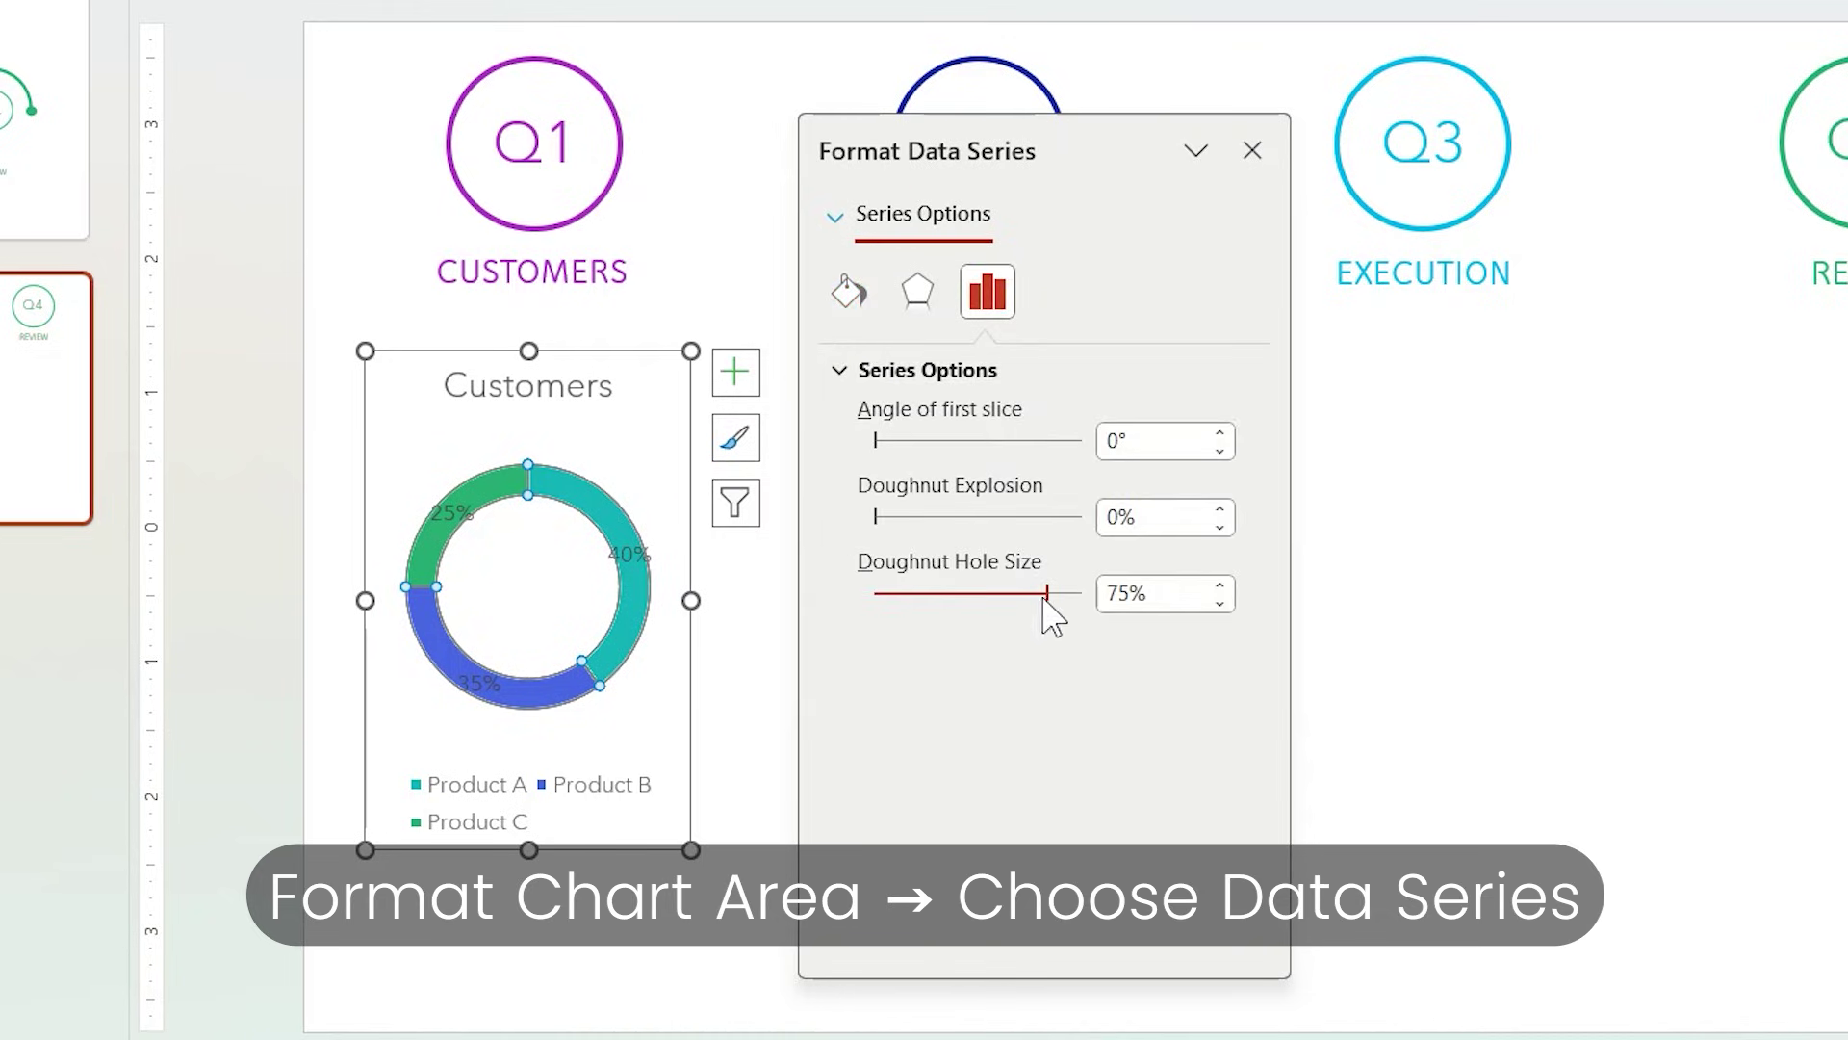
left_click_drag(1043, 594, 1003, 594)
Step: Make the doughnut's percentage data labels white
left_click(601, 560)
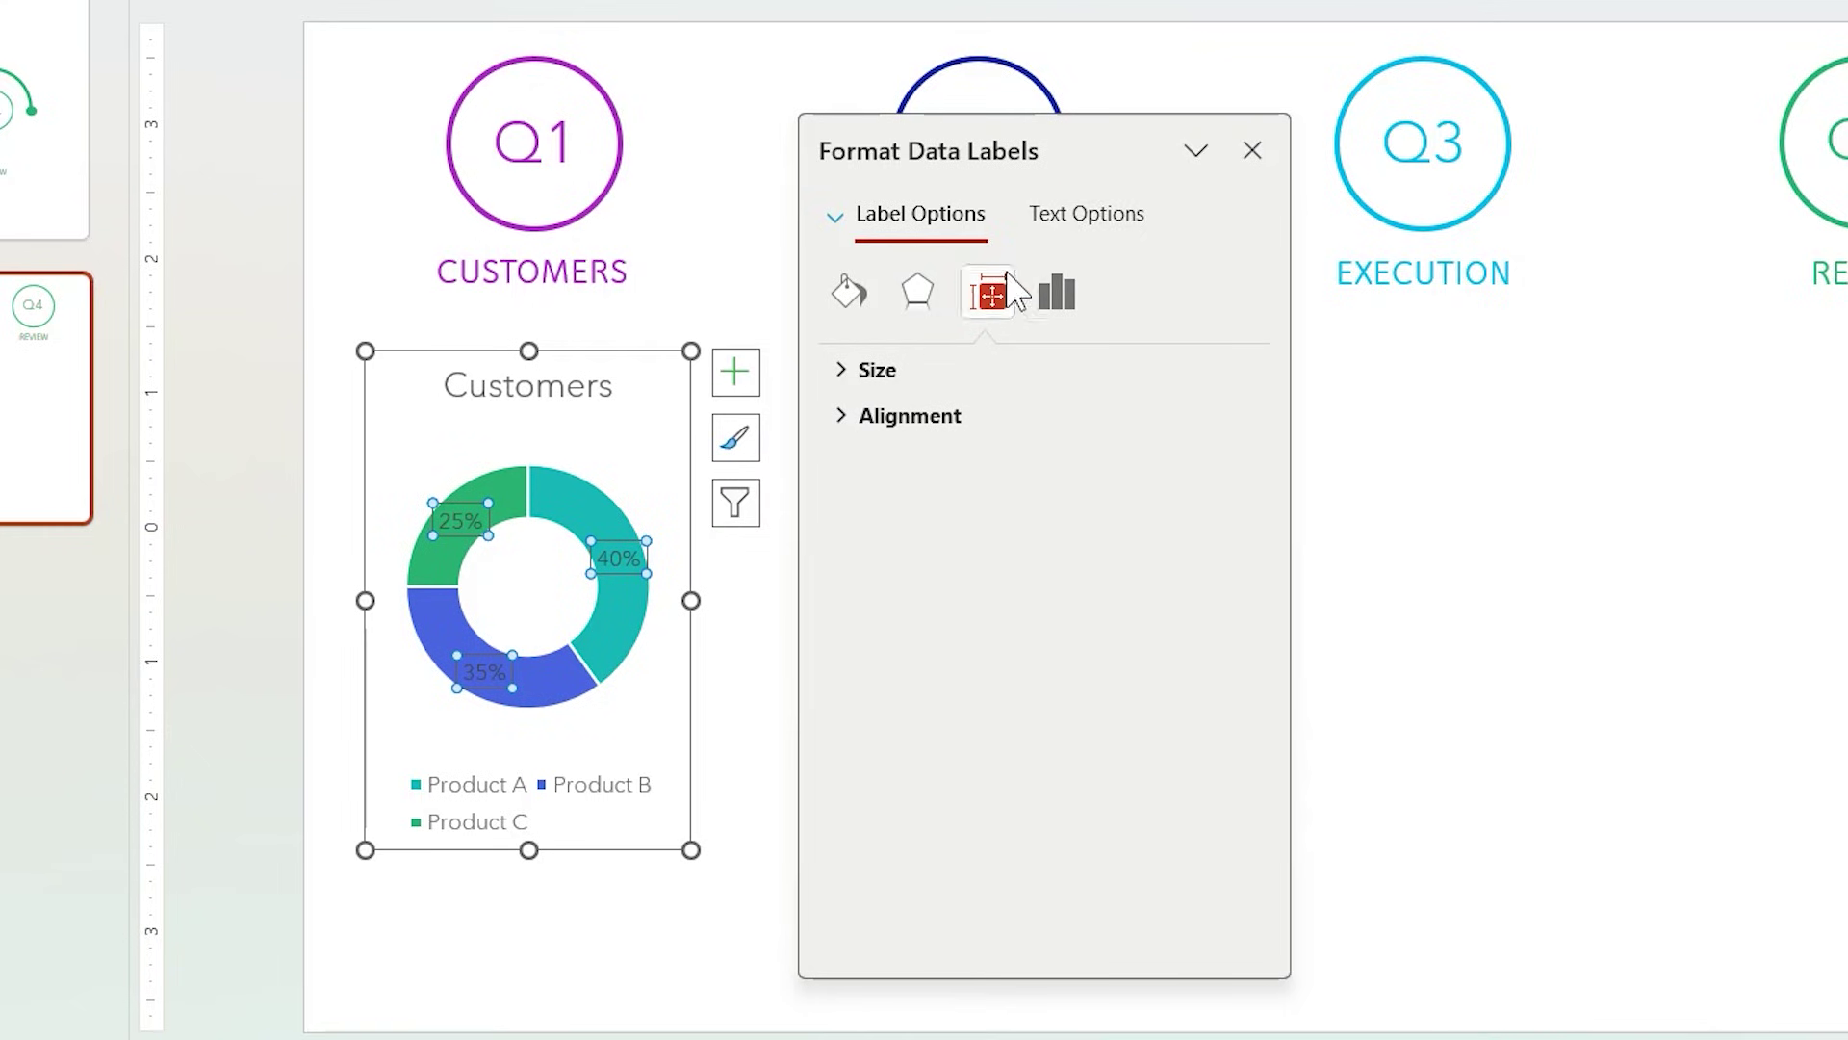
left_click(1112, 214)
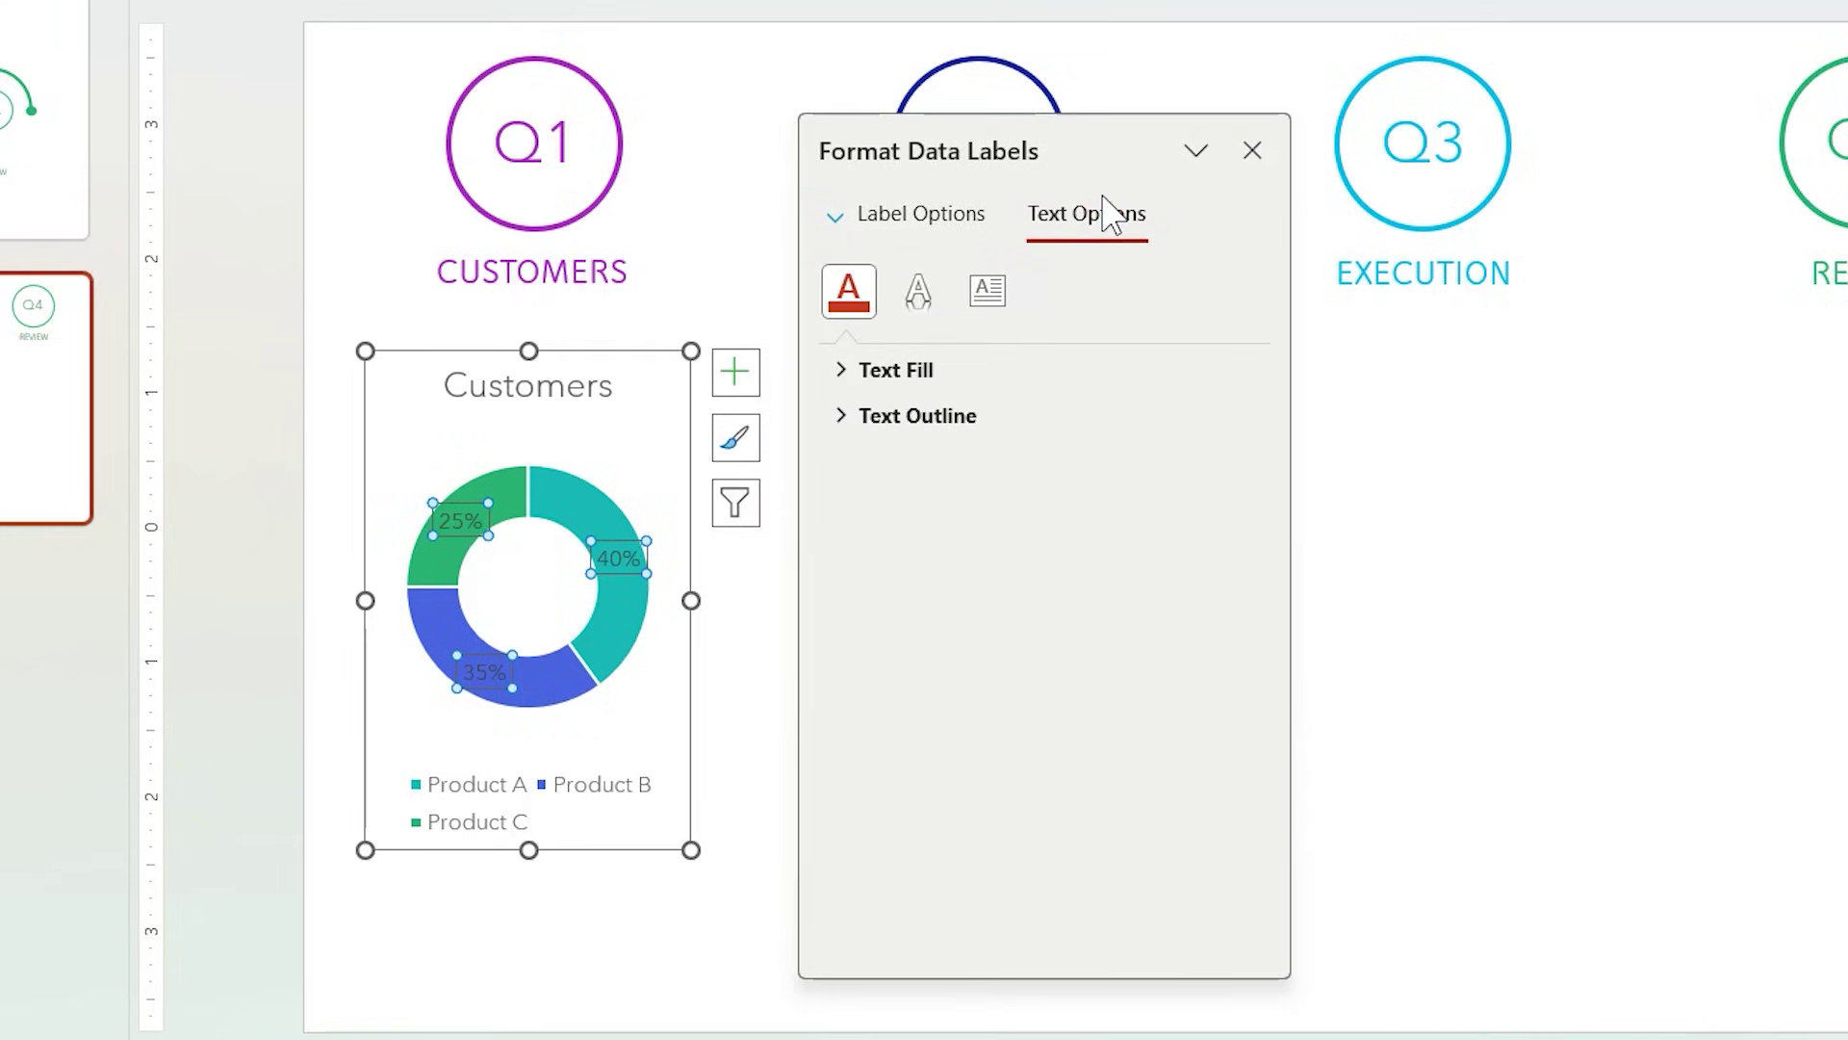
left_click(932, 373)
left_click(1202, 664)
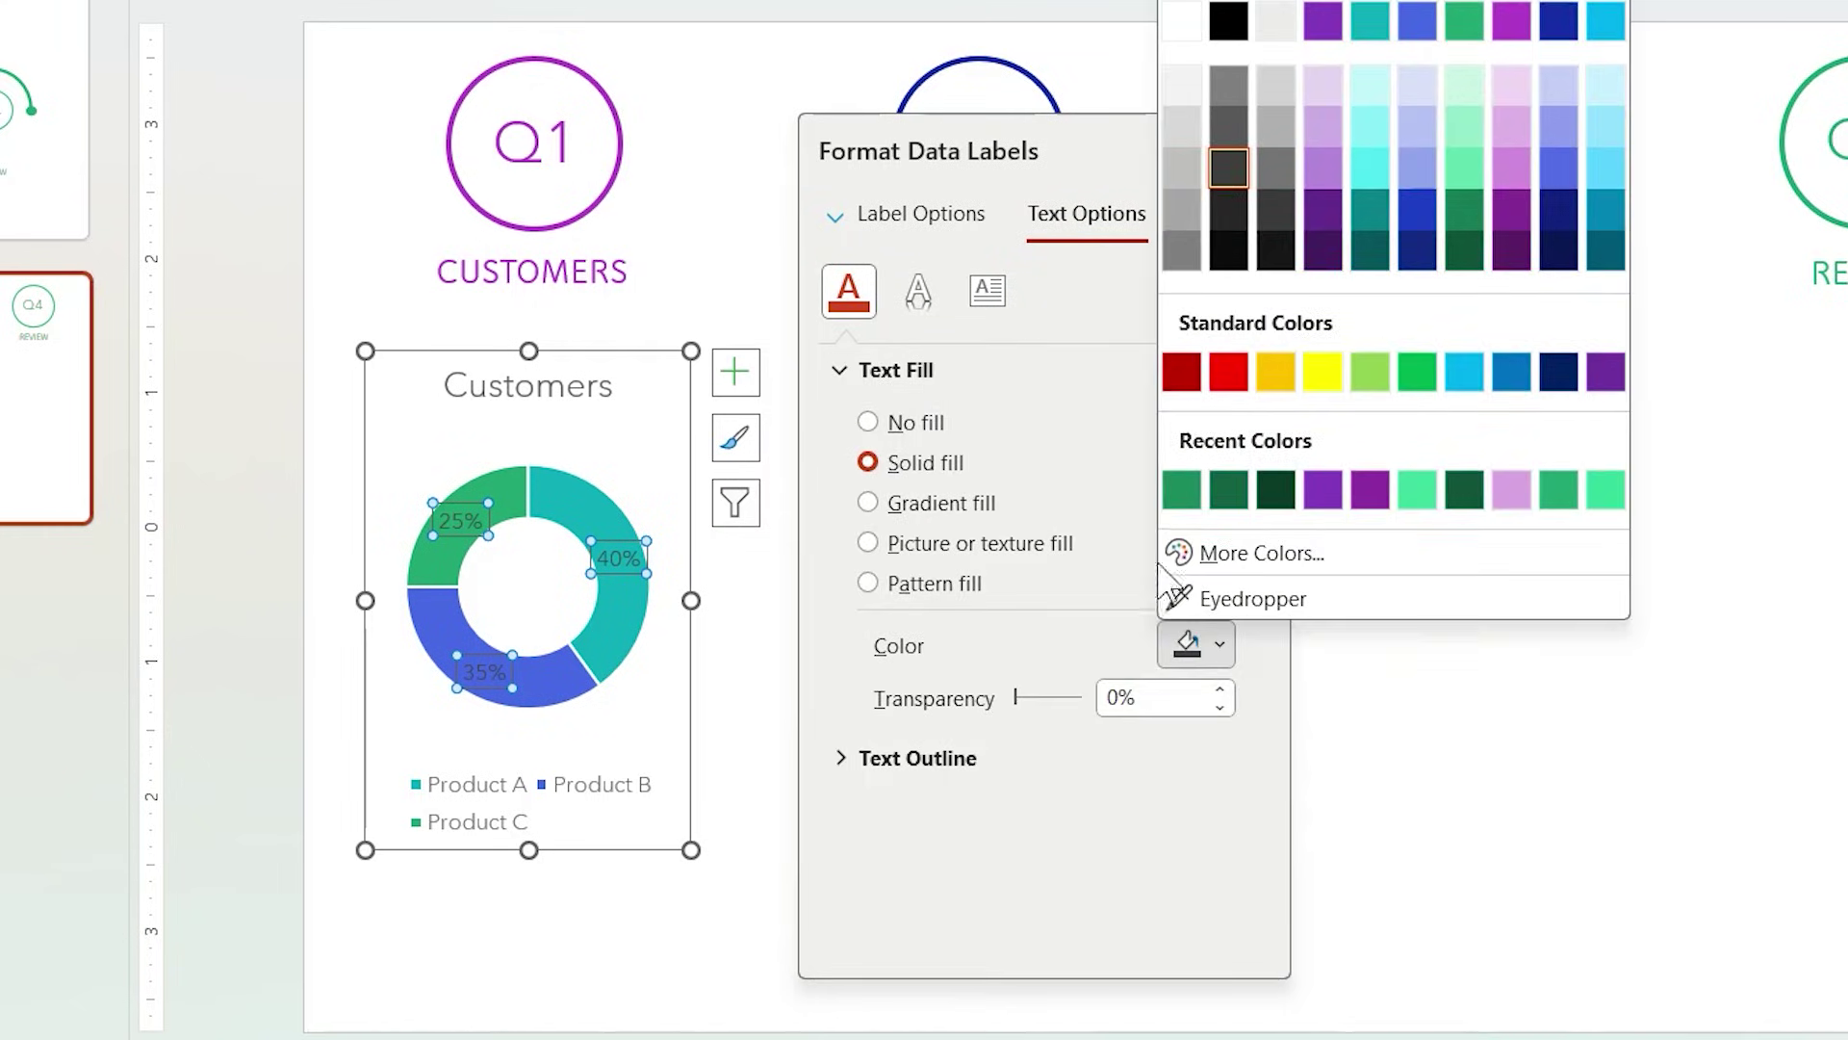
left_click(1182, 21)
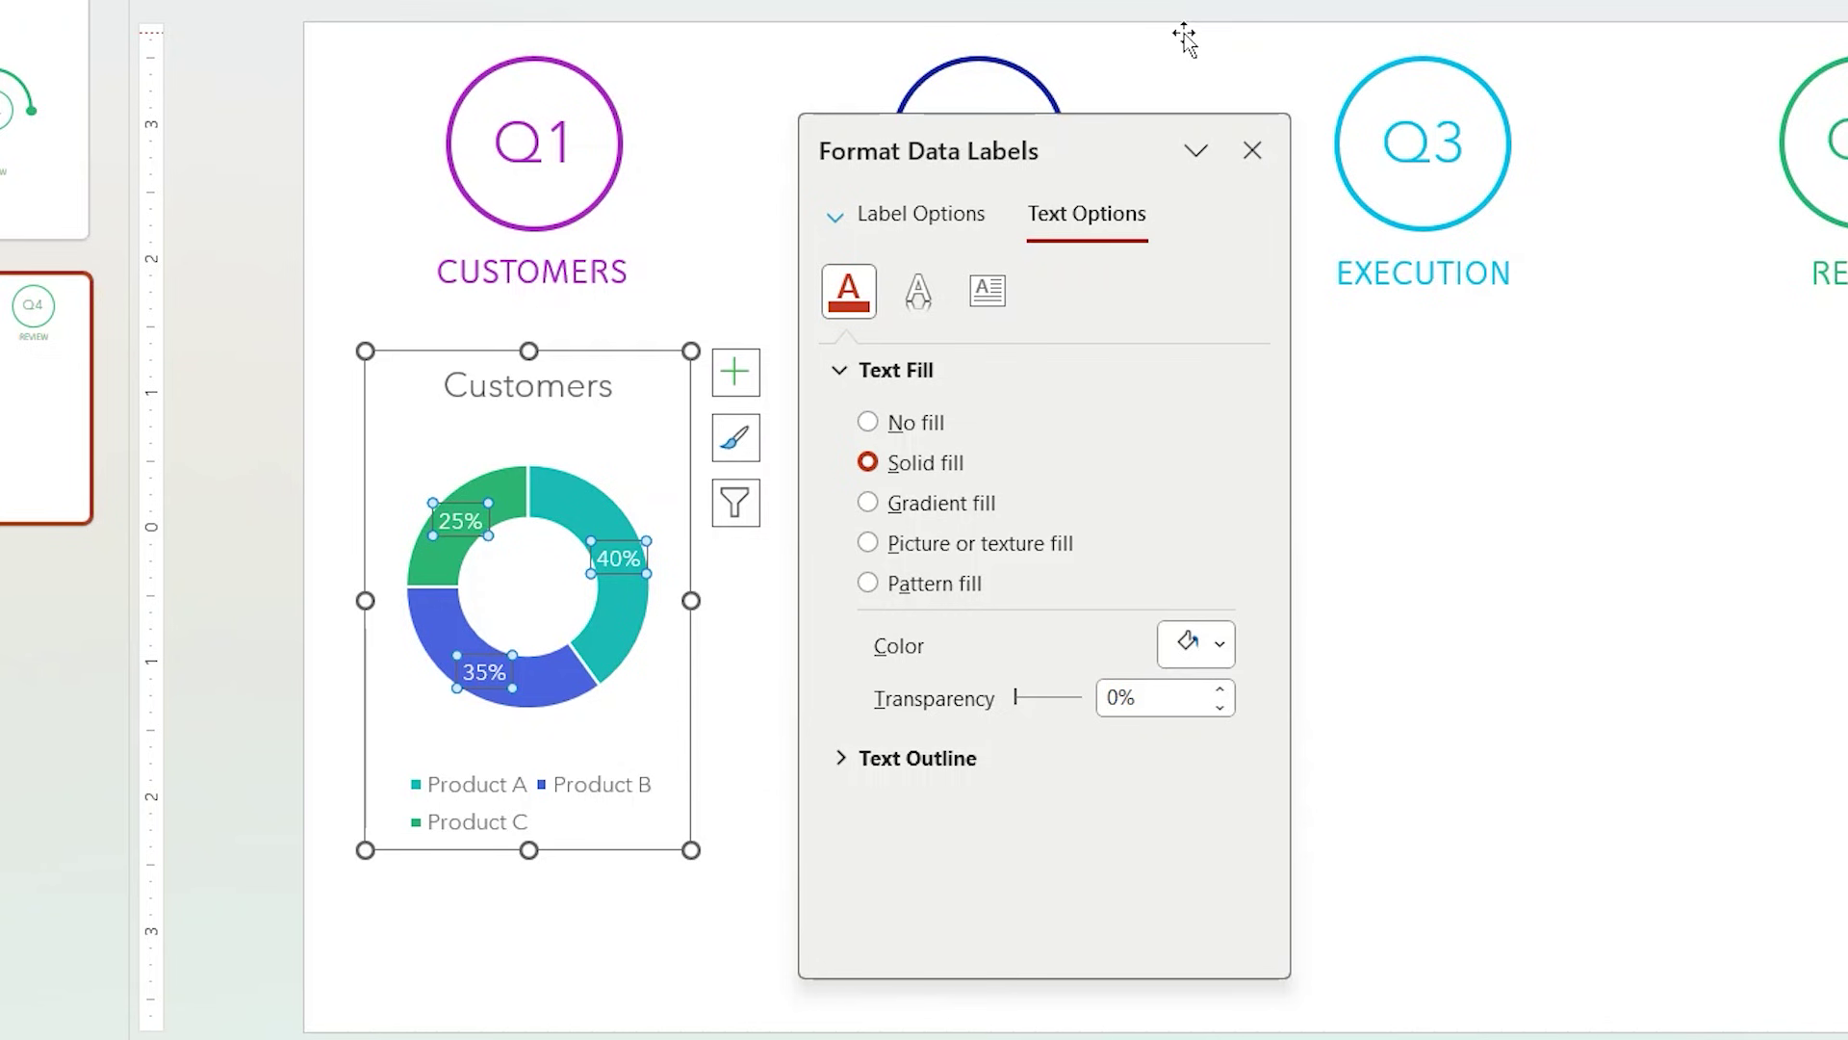
left_click(1251, 151)
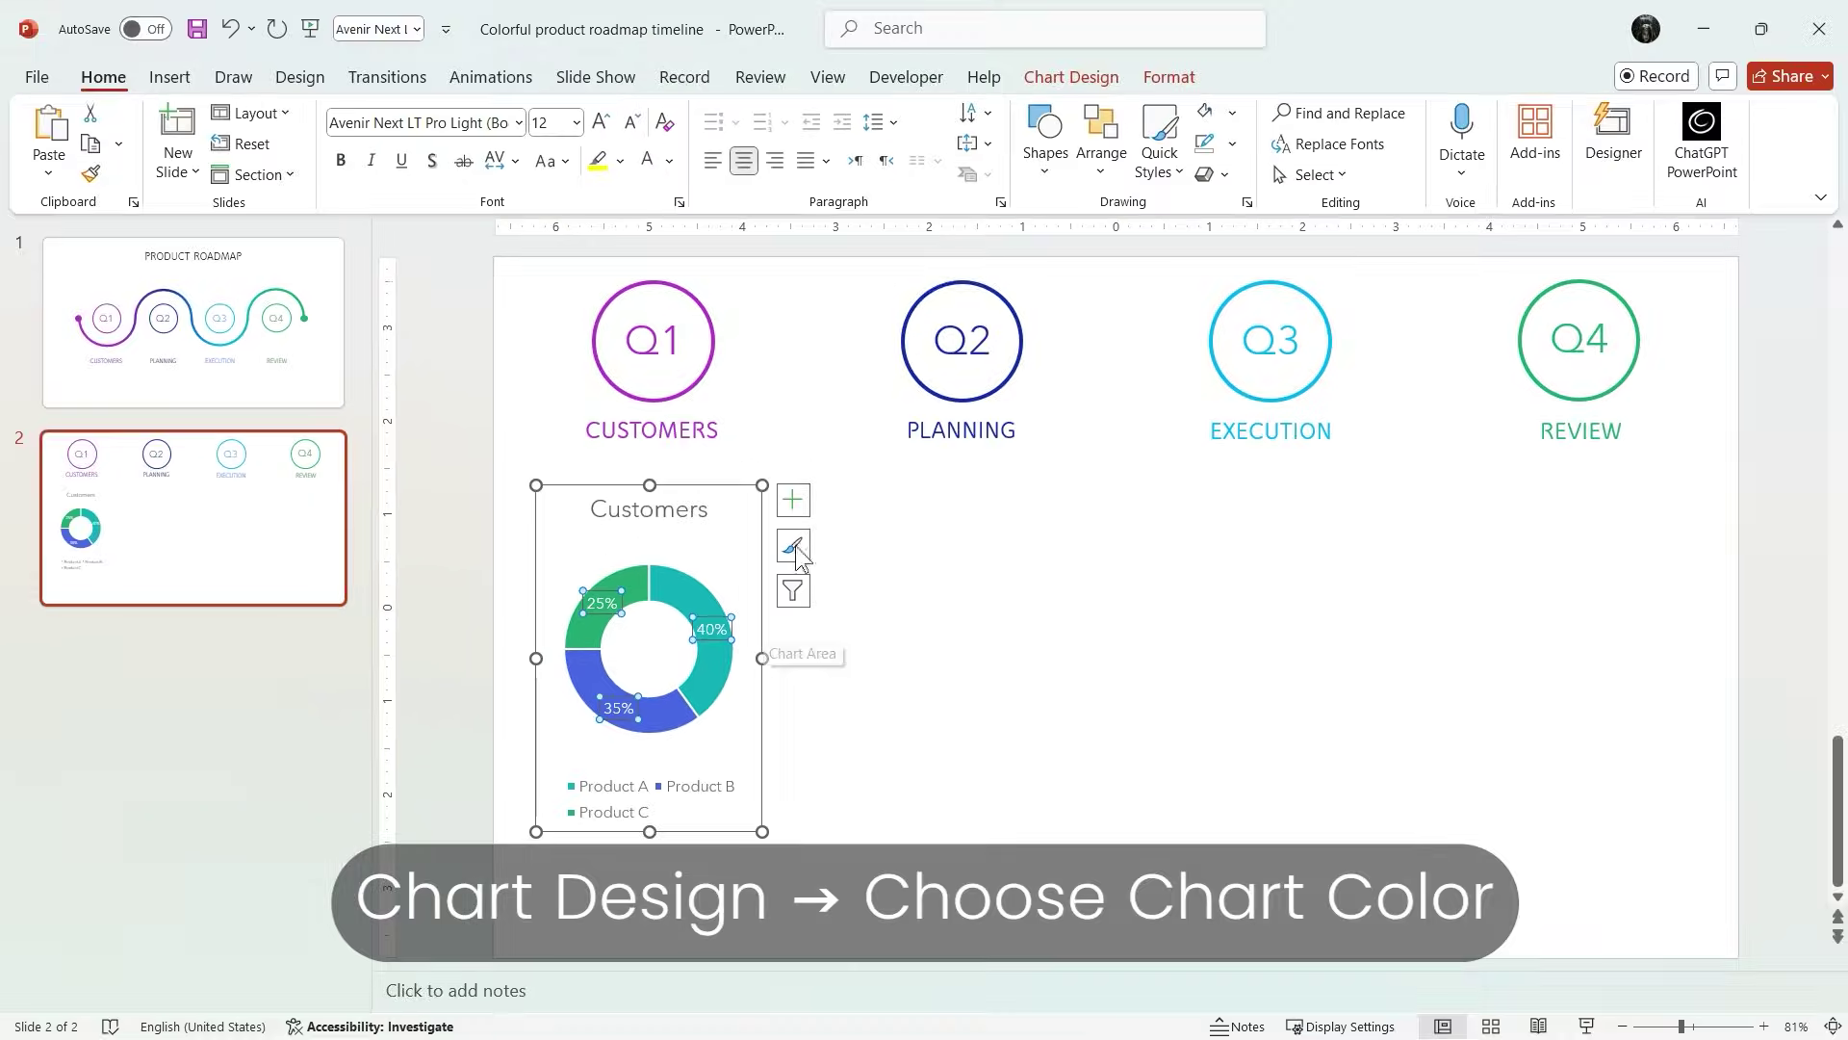
Step: Apply the purple monochromatic colour palette to the Customers chart
left_click(1112, 80)
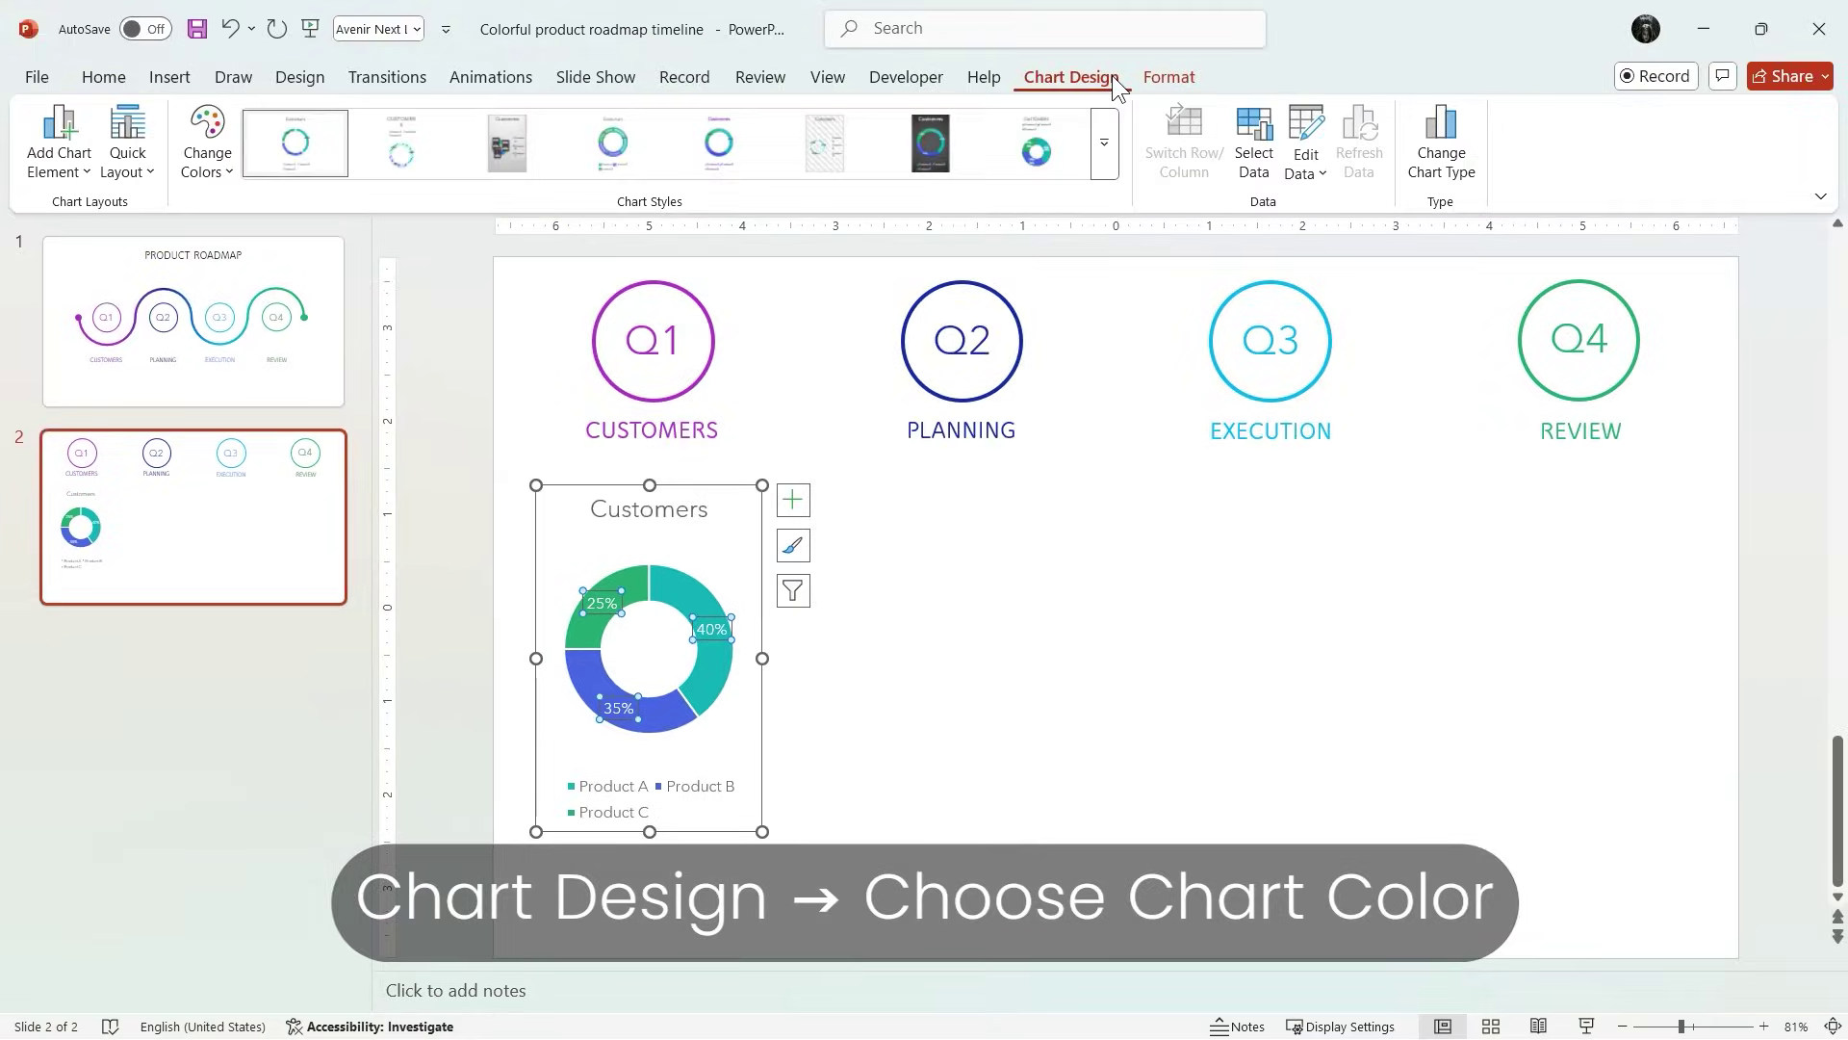
left_click(229, 159)
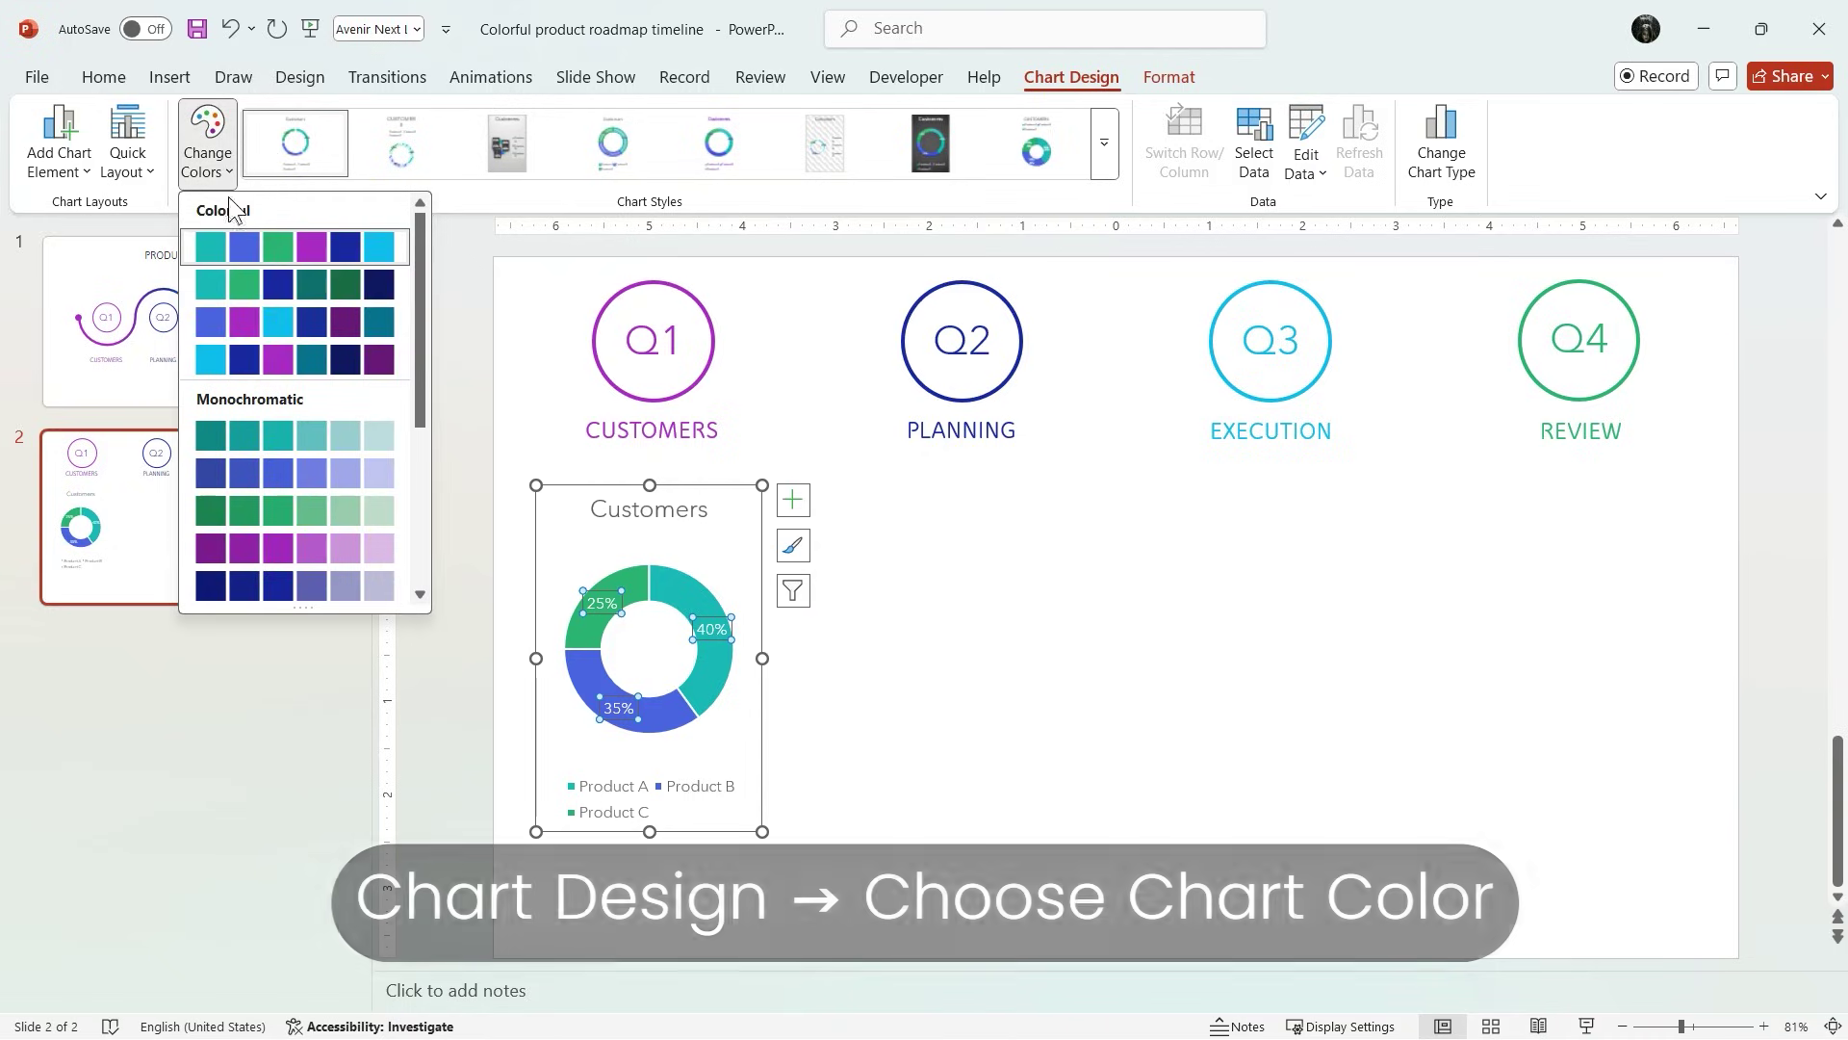
left_click(279, 546)
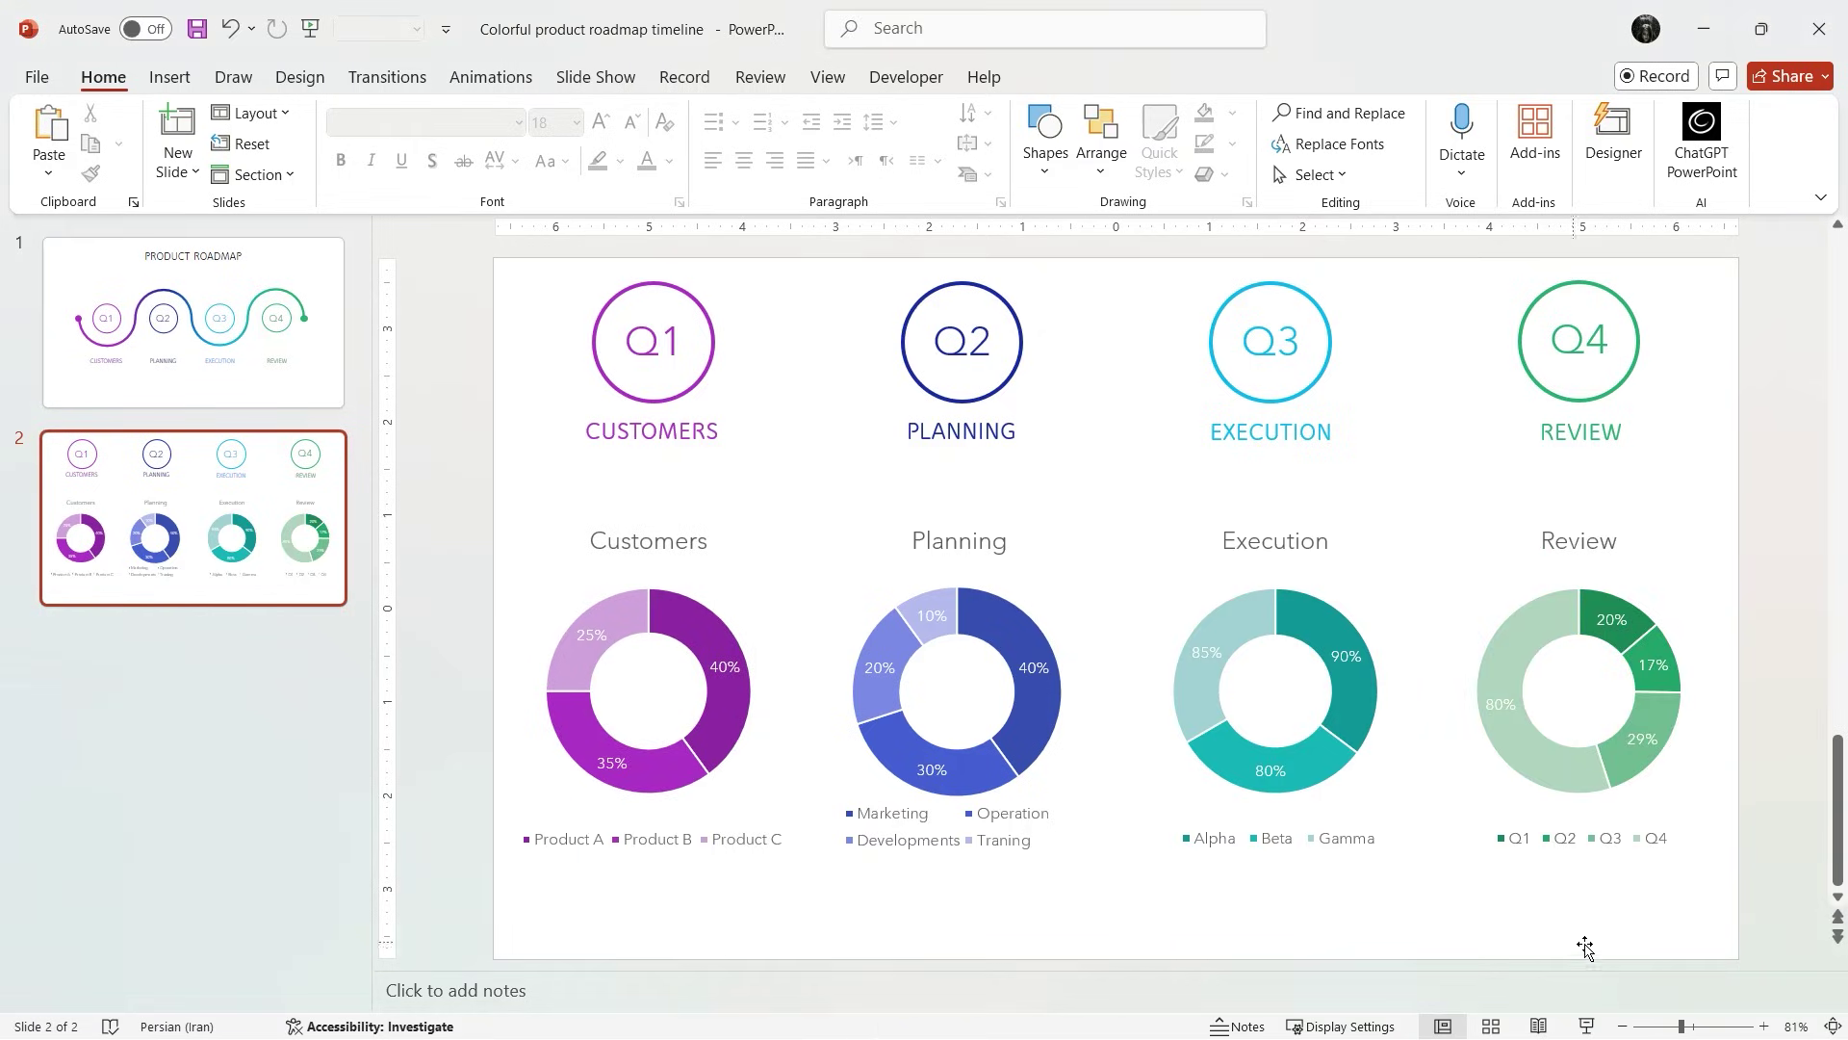
Step: Send all four doughnut charts to the back of the slide
left_click_drag(442, 483, 1802, 926)
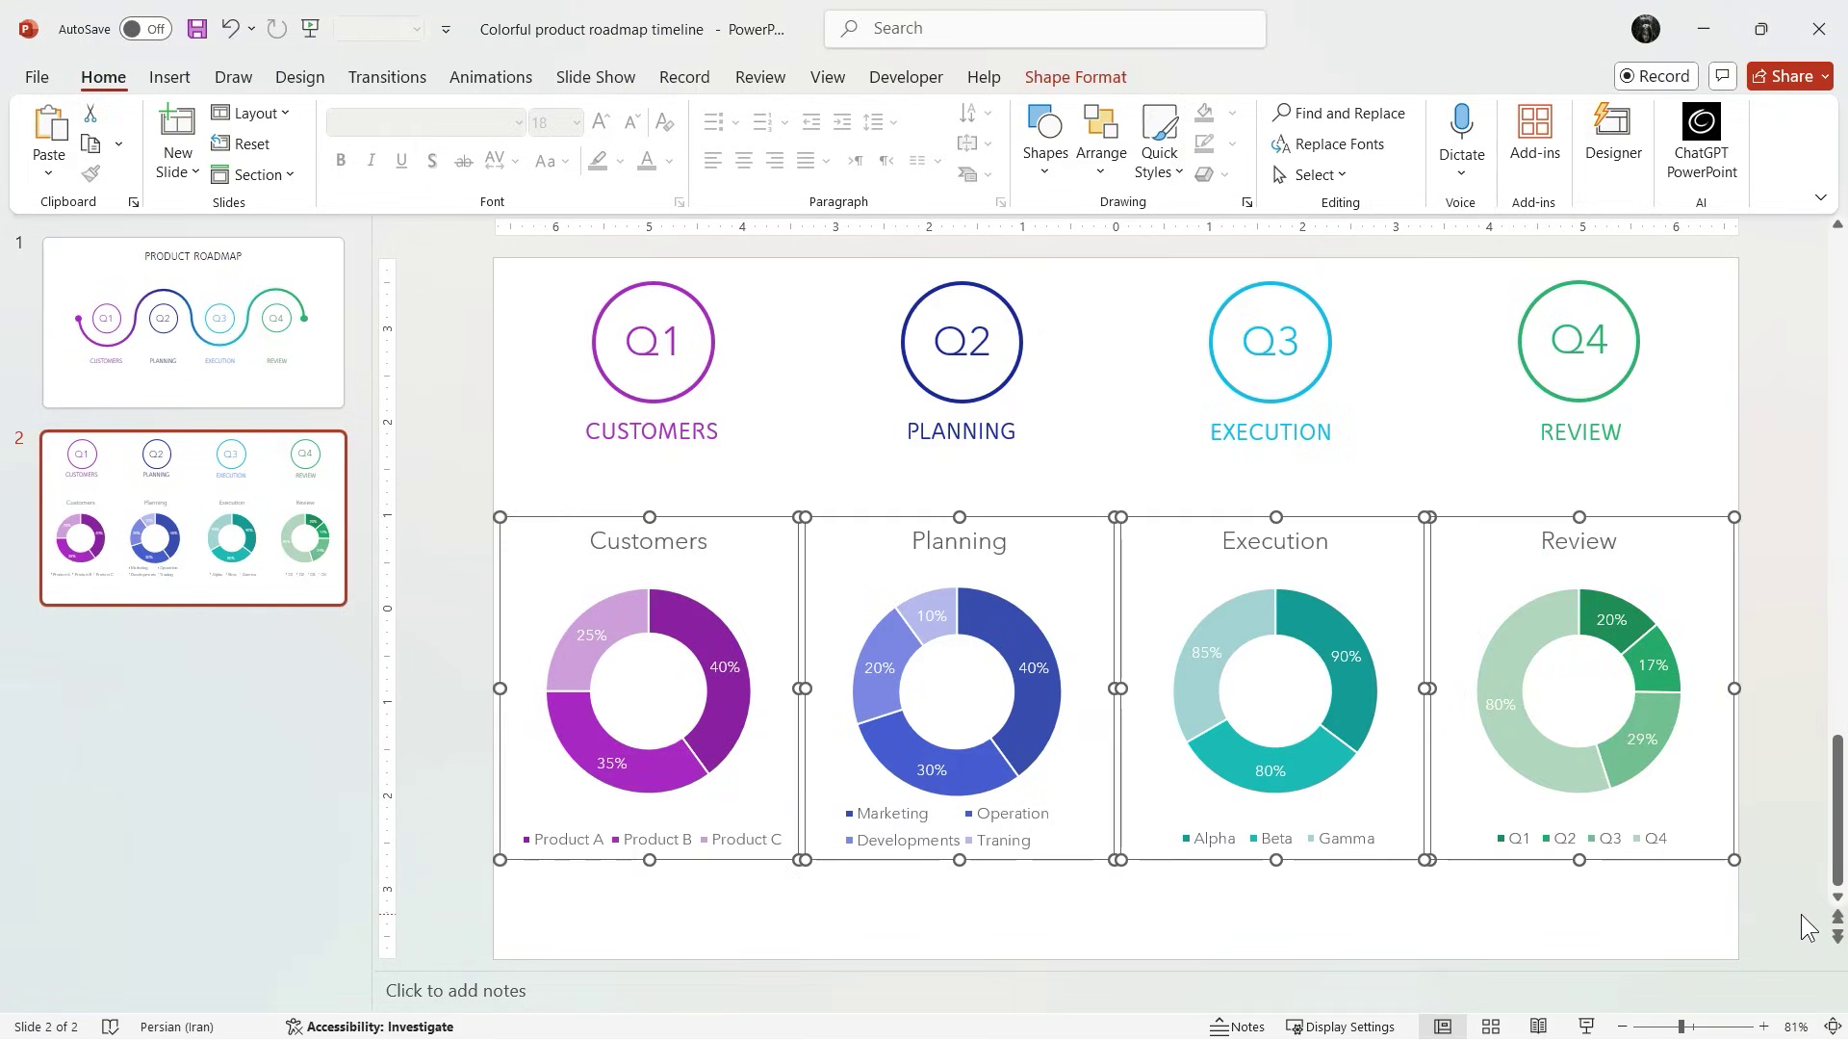
right_click(1733, 854)
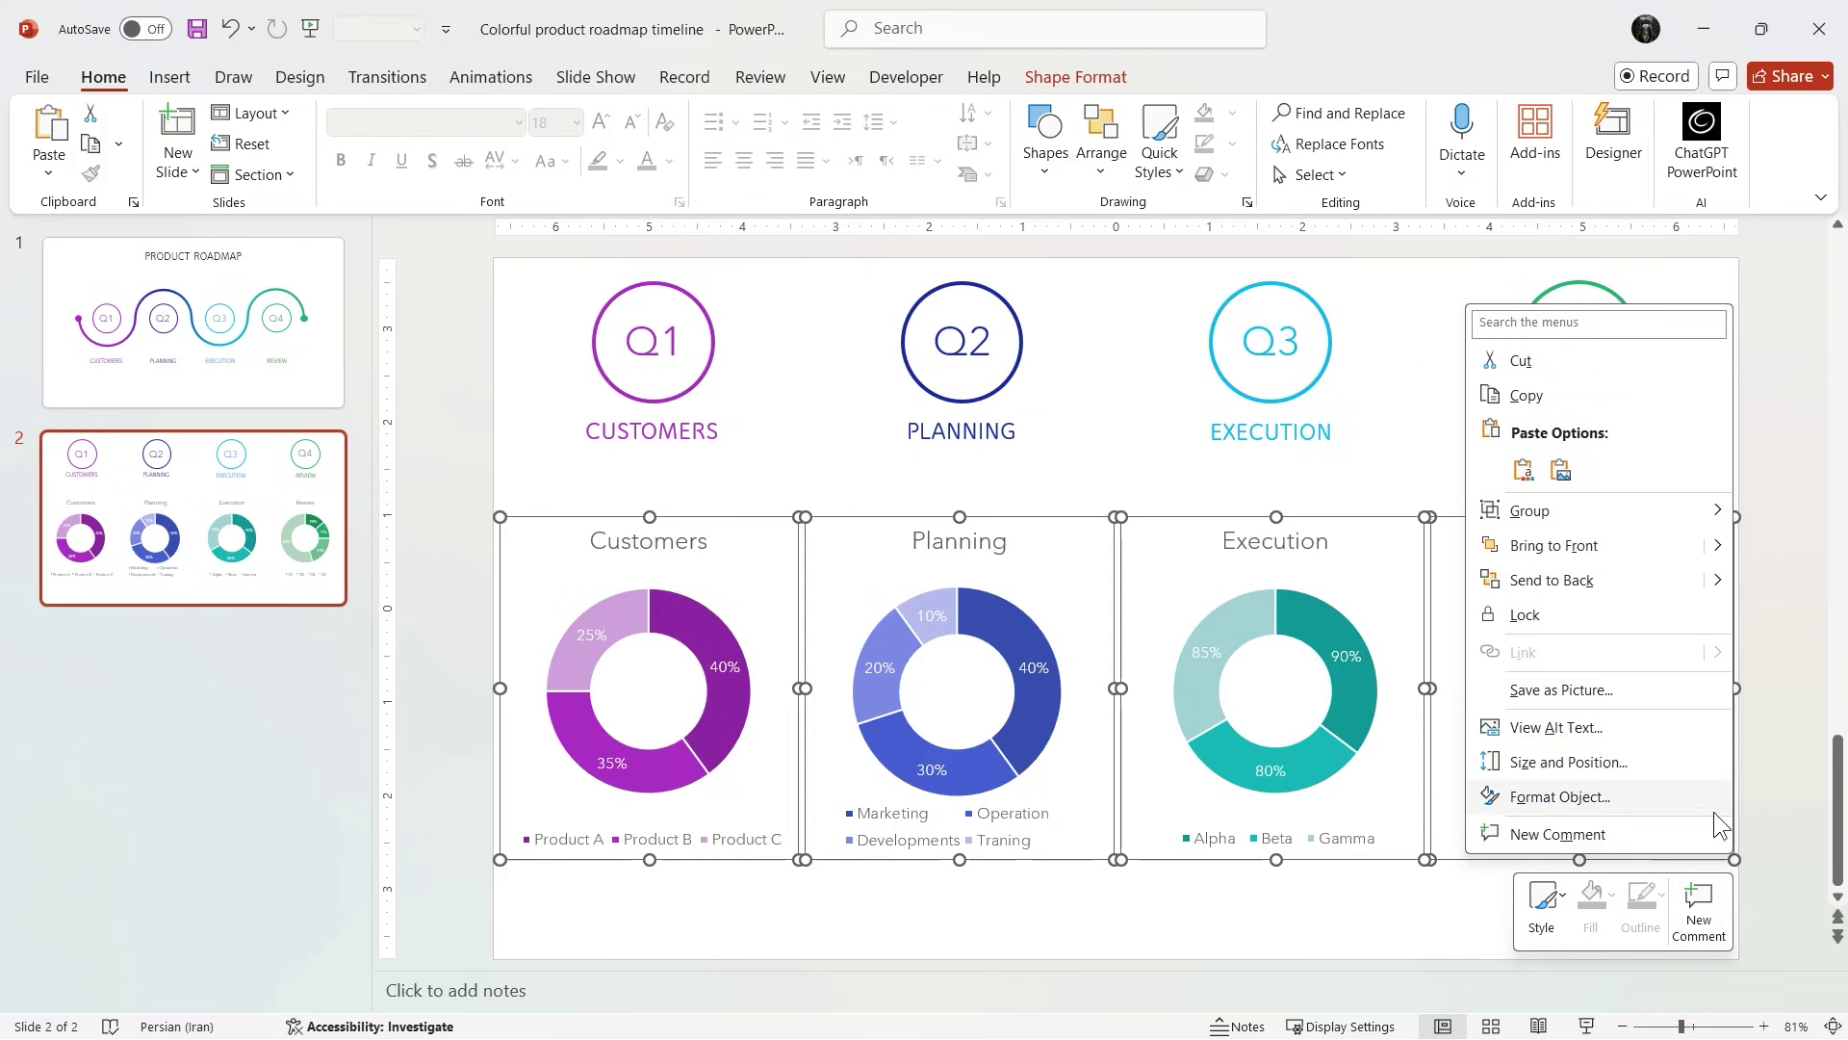
left_click(1641, 585)
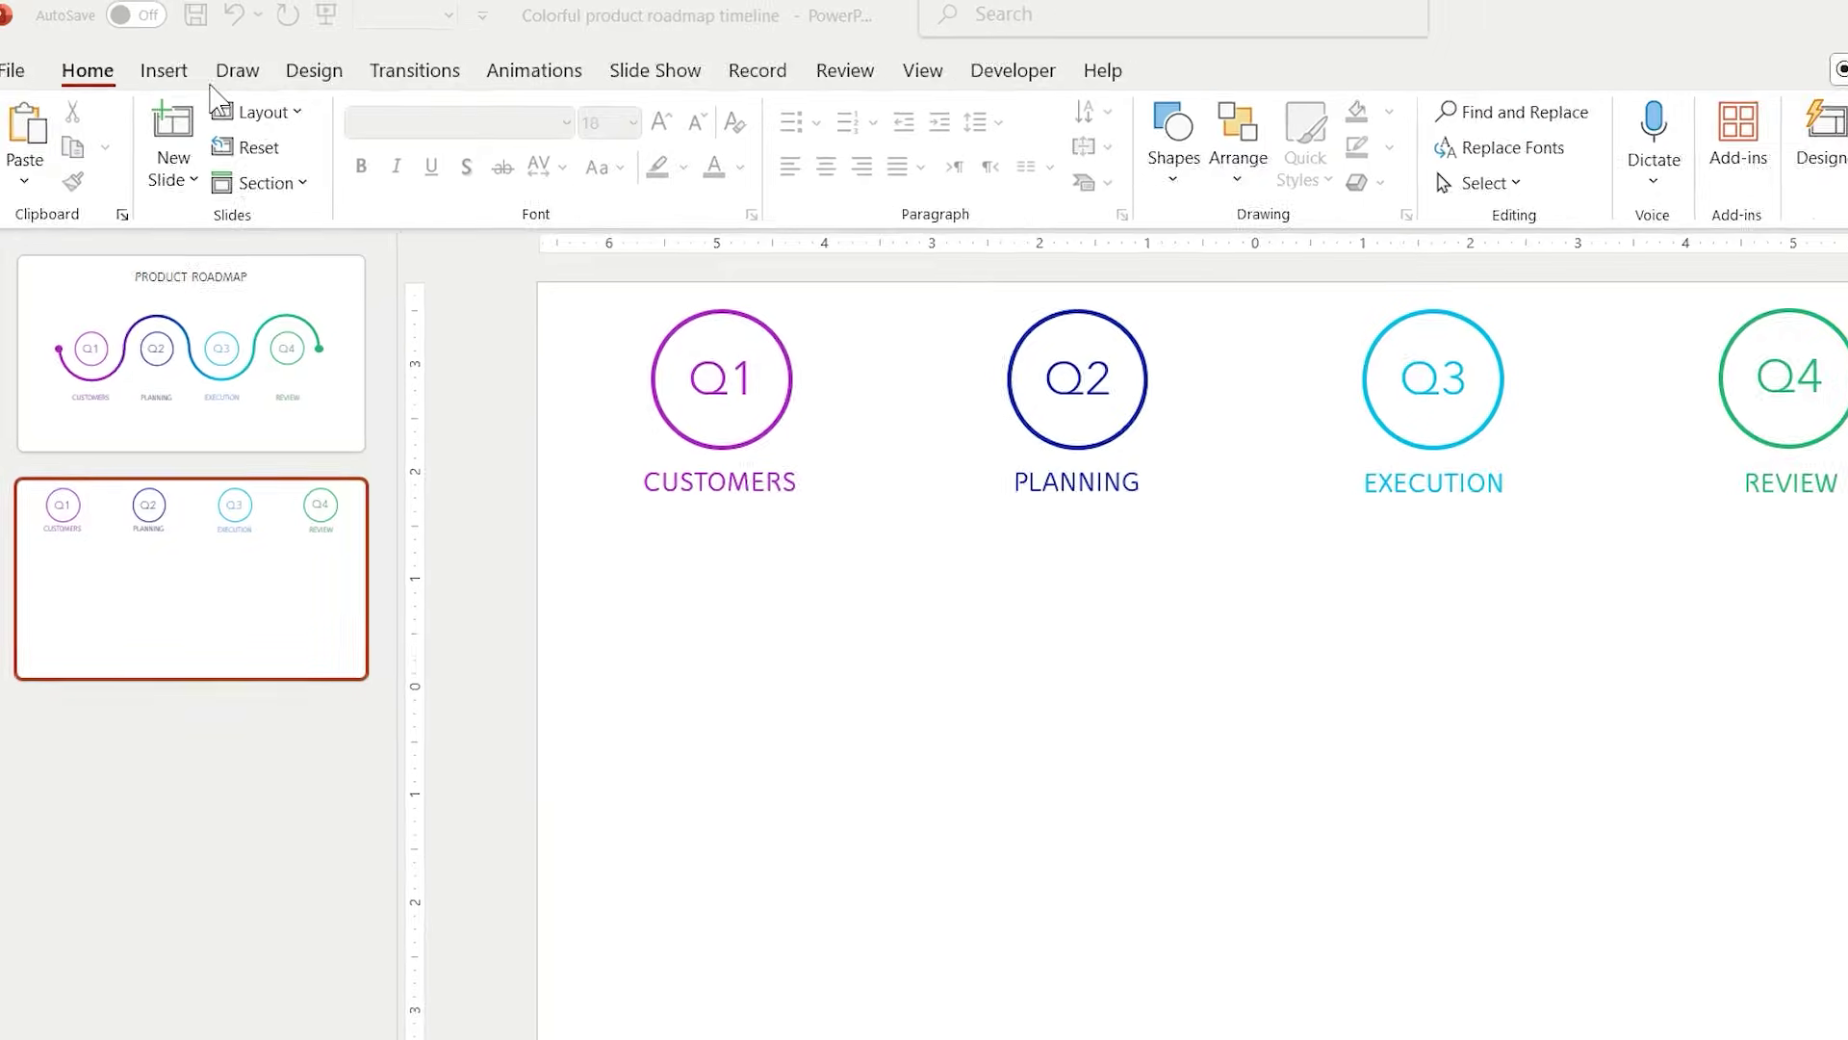
Step: Draw a mid-grey rectangle at the slide's lower left and give it 25 pt soft edges
left_click(214, 92)
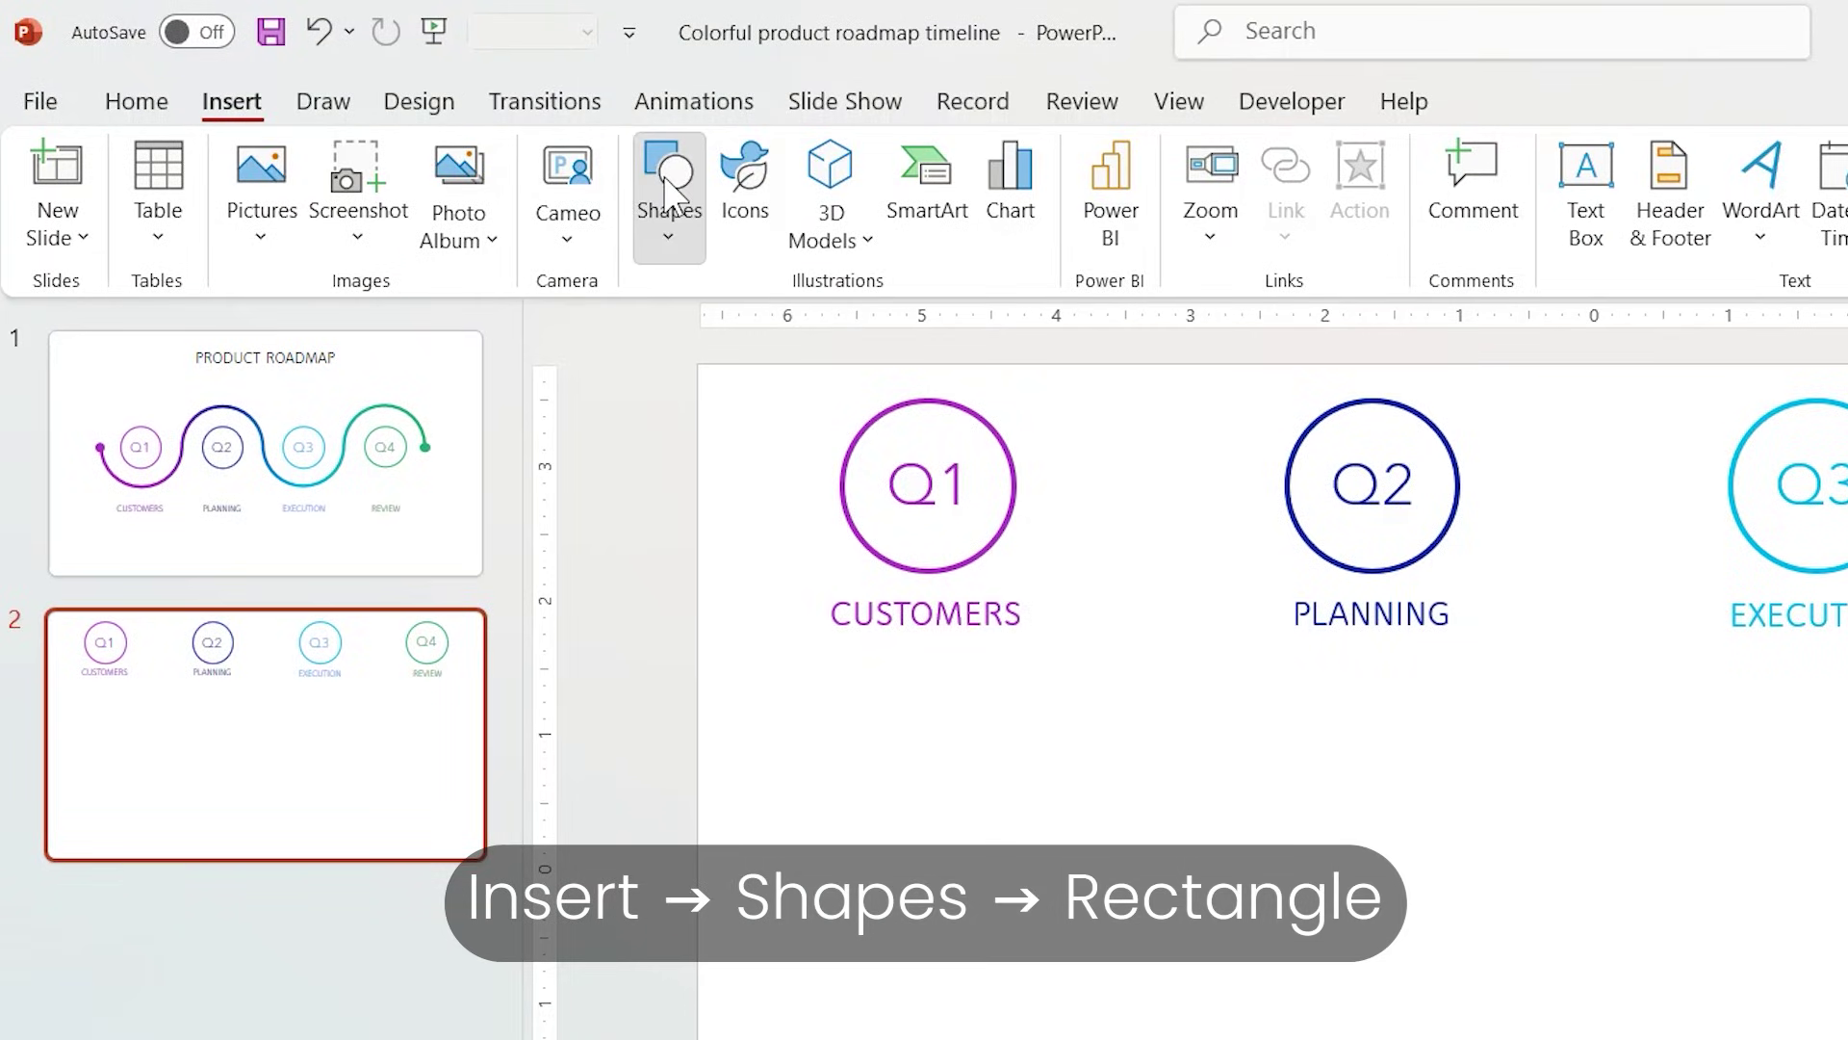
left_click(632, 183)
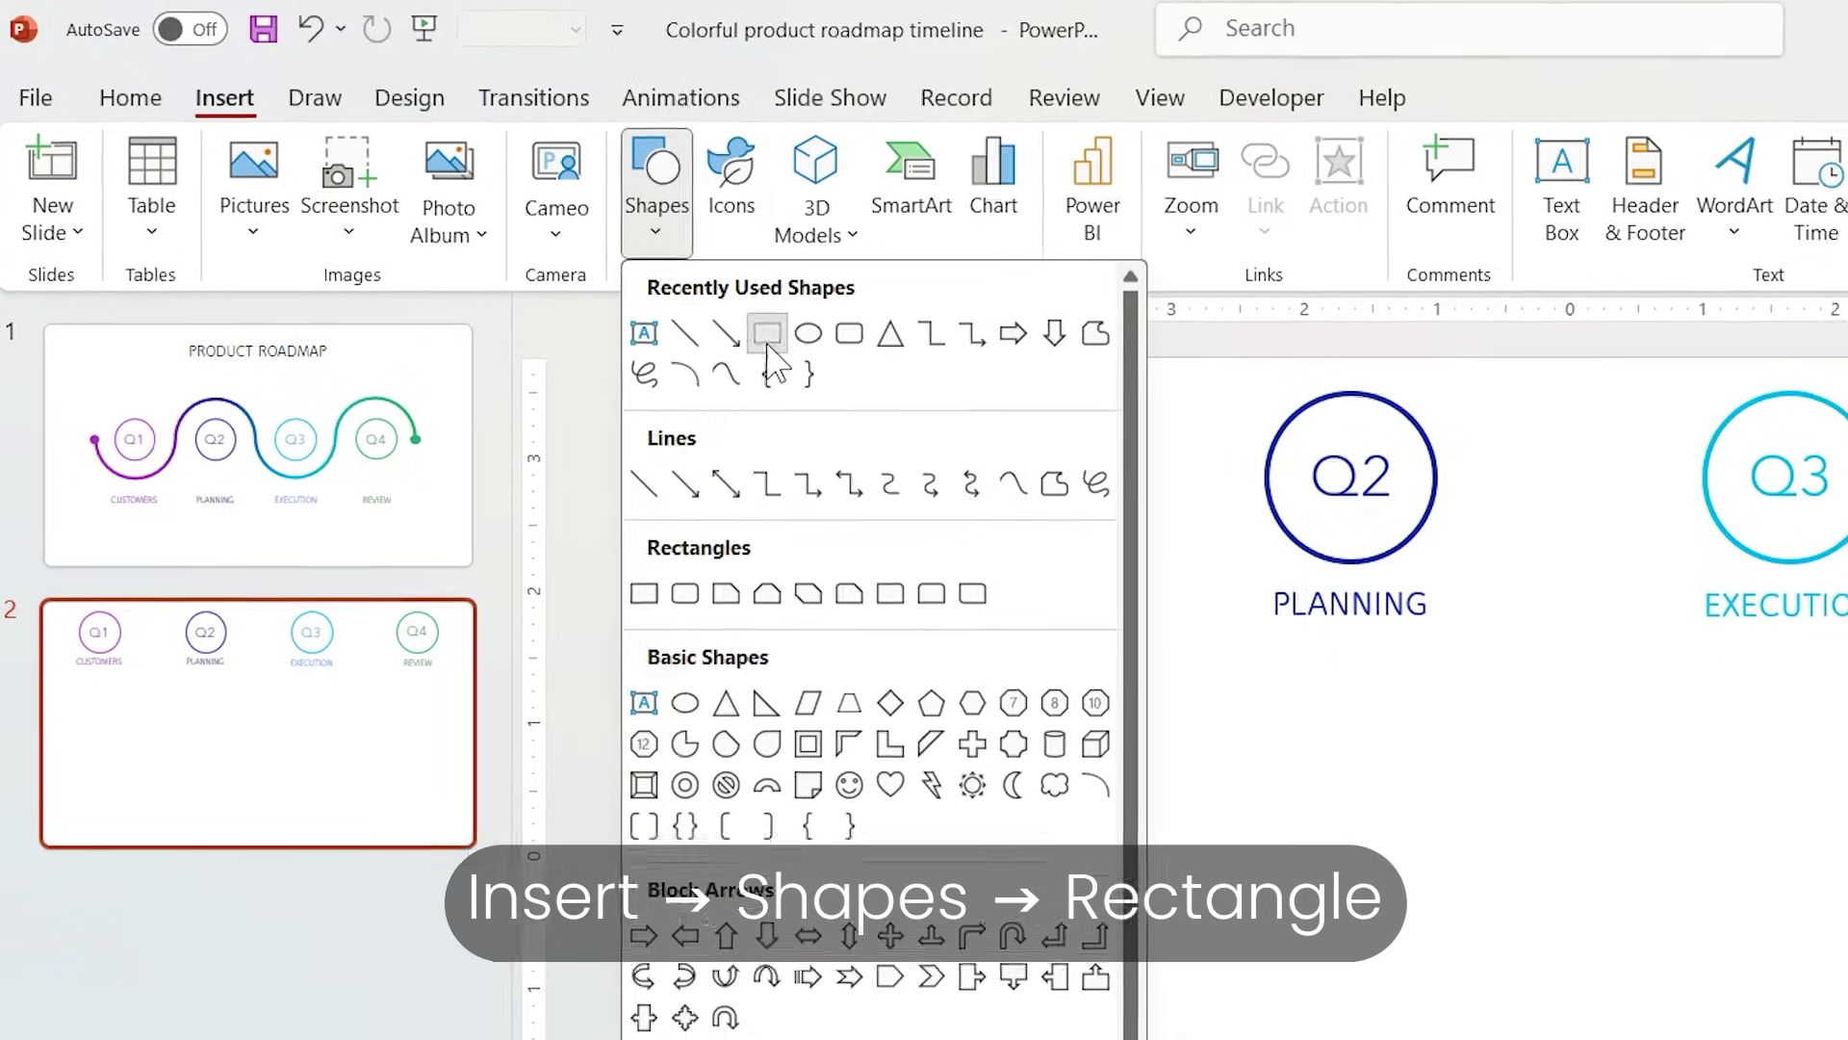
left_click(782, 350)
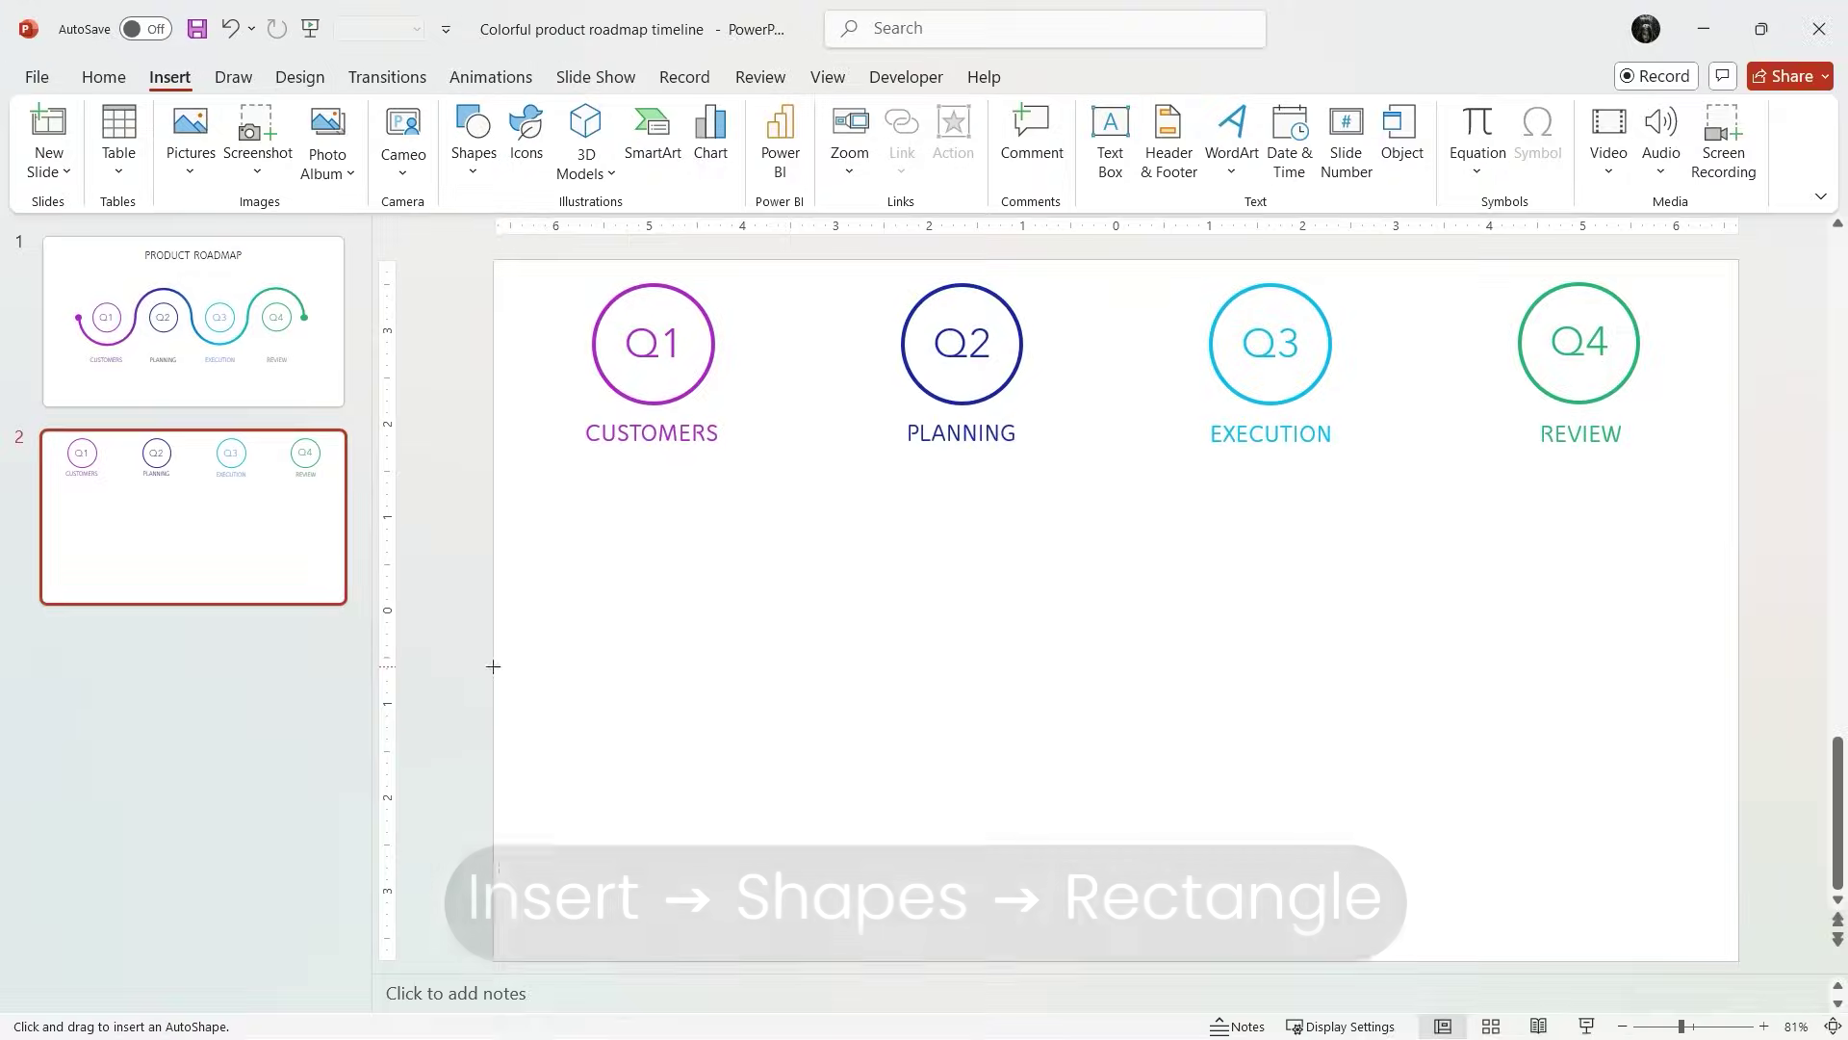
left_click_drag(518, 717, 843, 1030)
left_click_drag(789, 950, 795, 961)
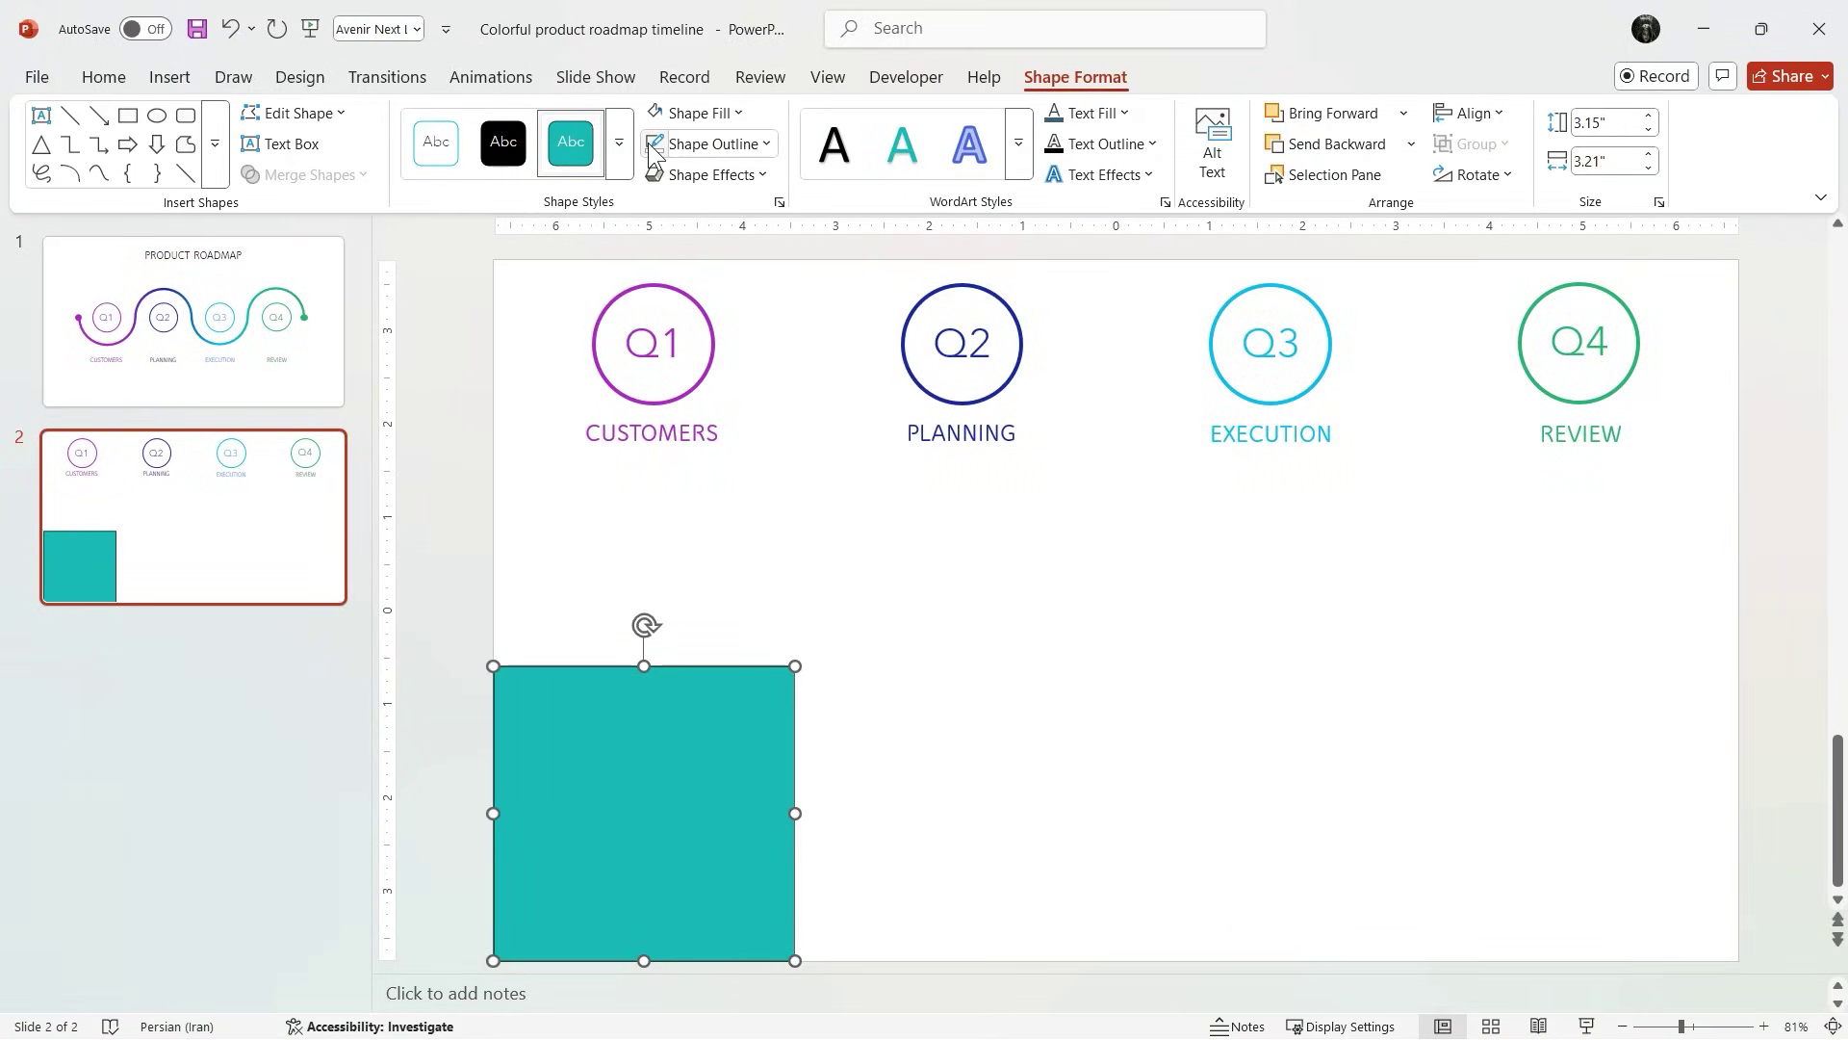
left_click(685, 118)
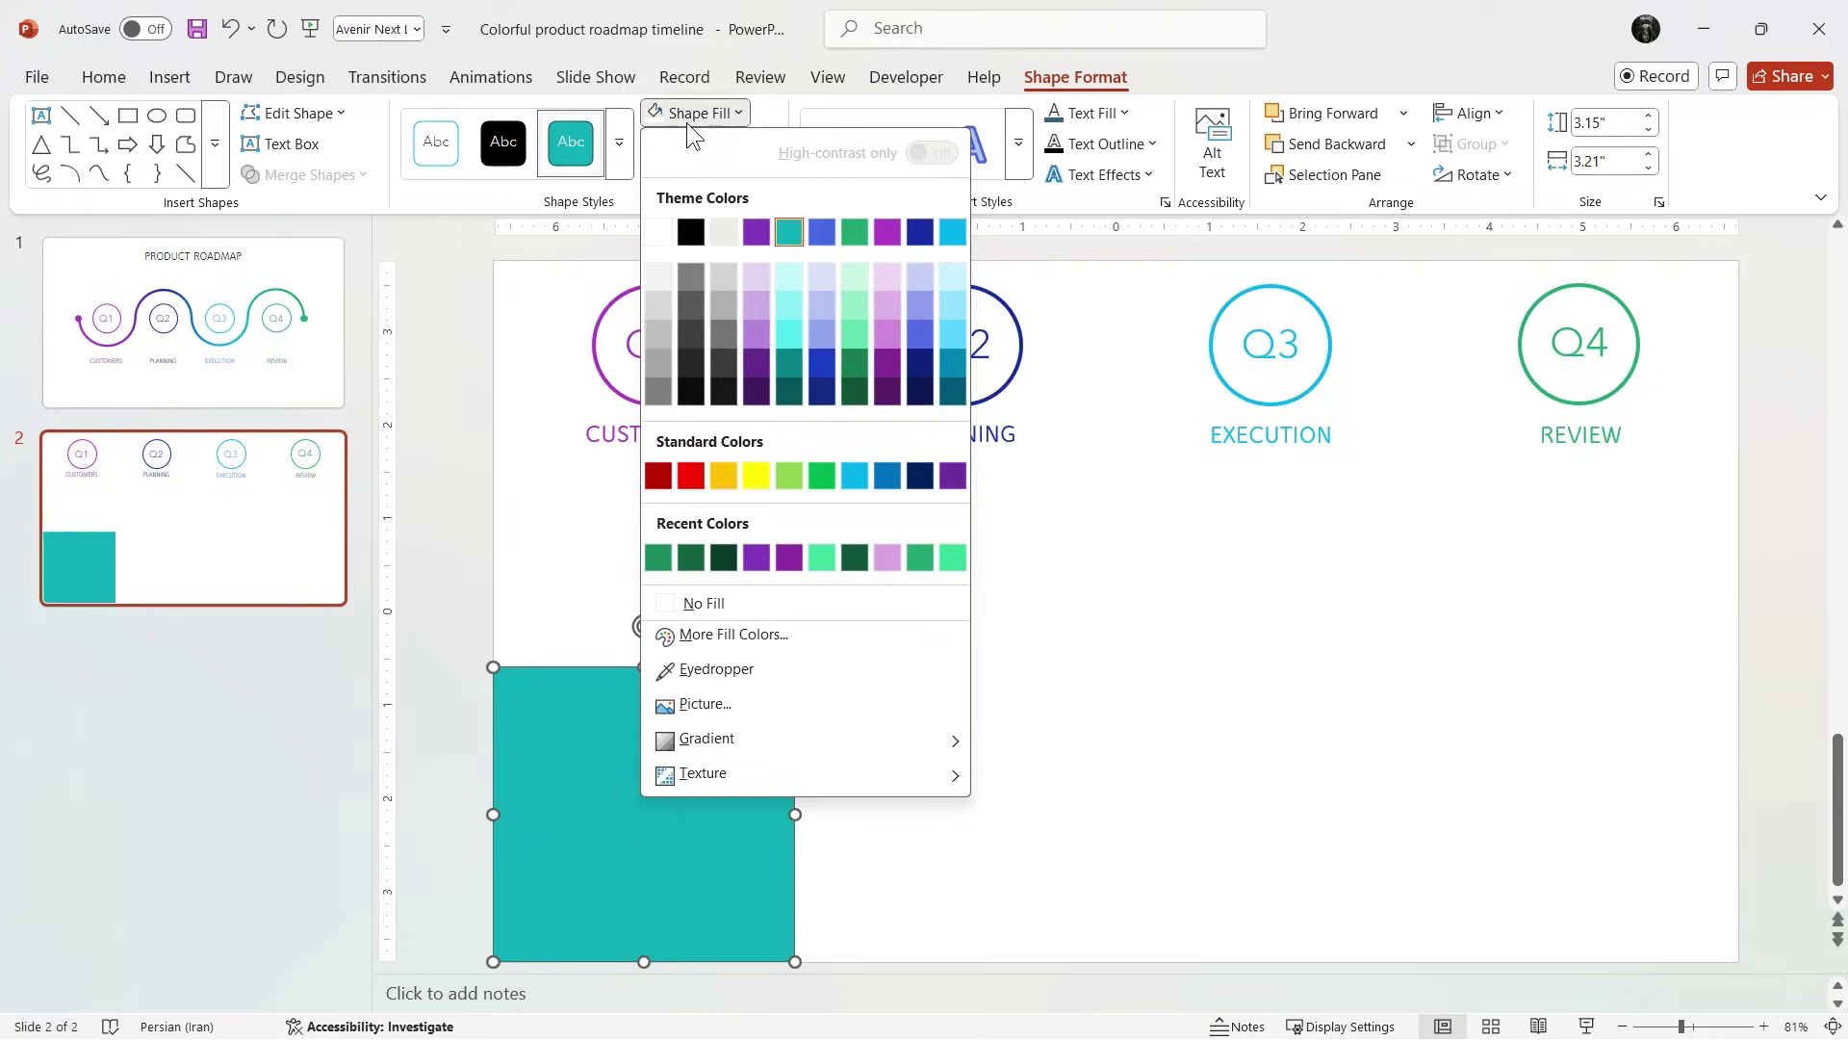
left_click(690, 283)
left_click(725, 187)
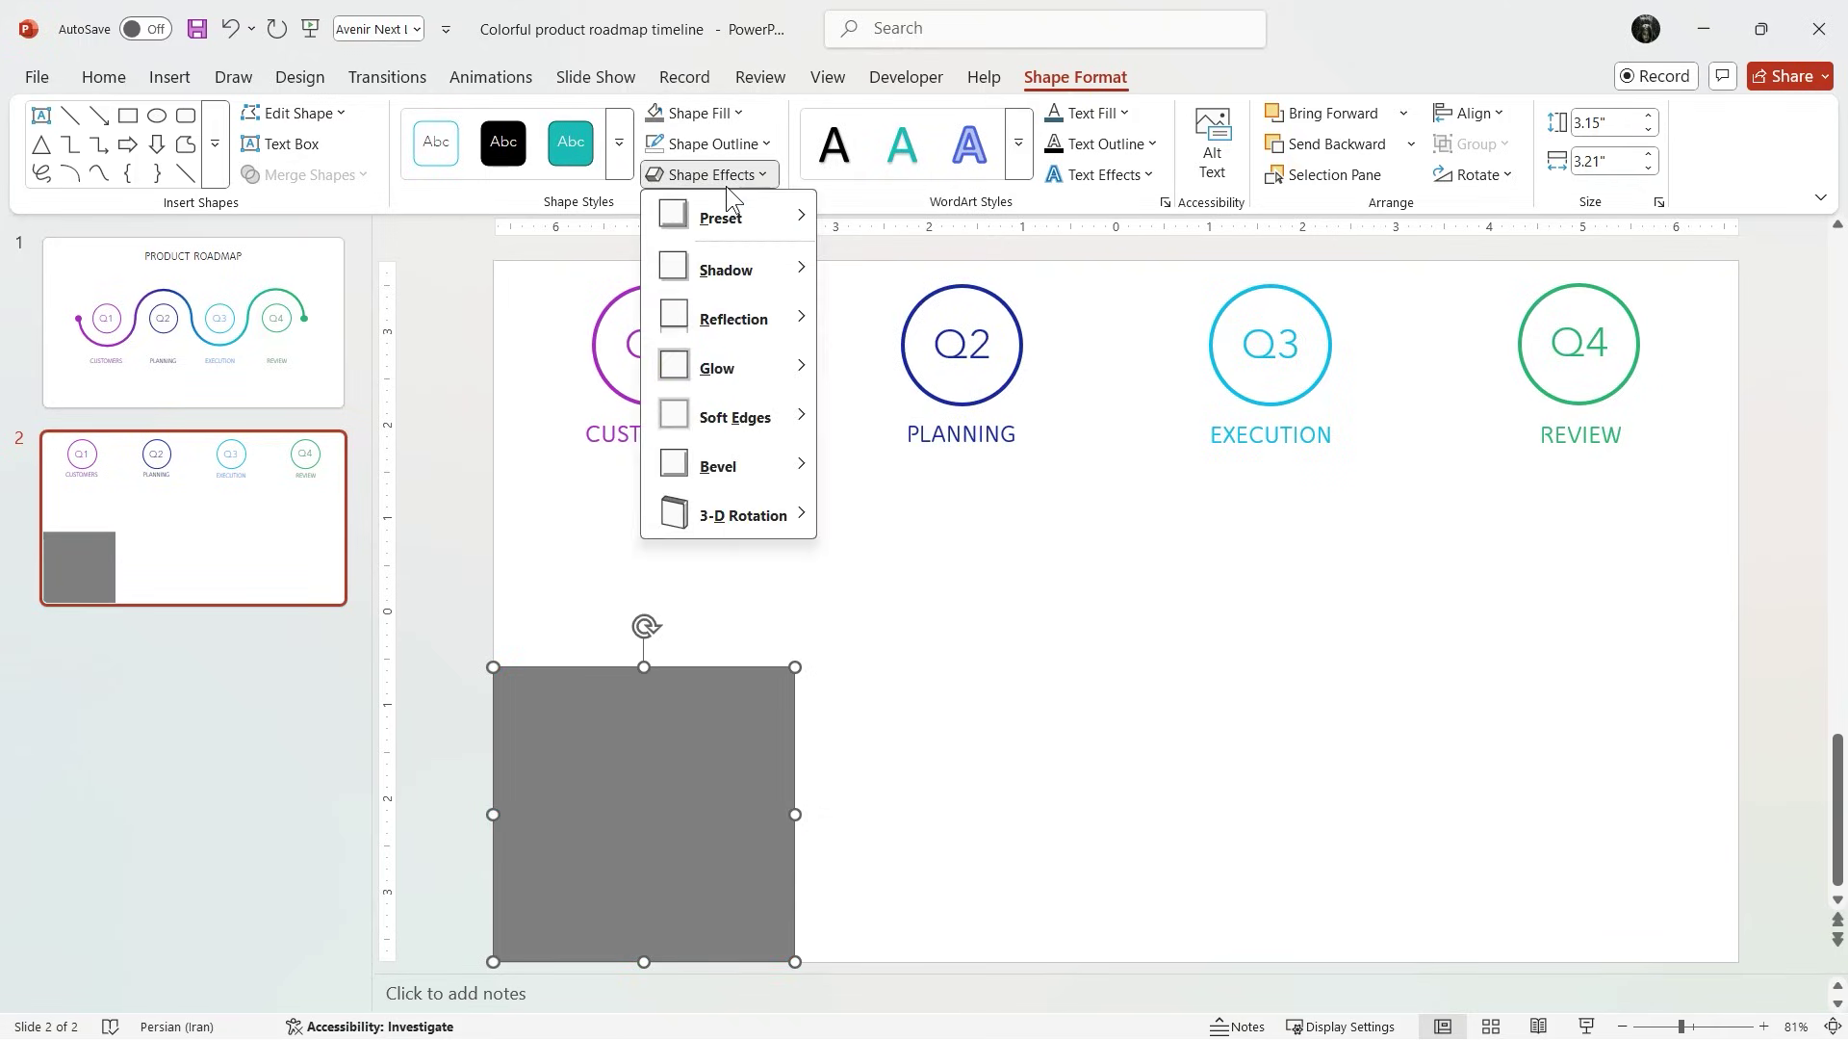
mouse_move(741, 415)
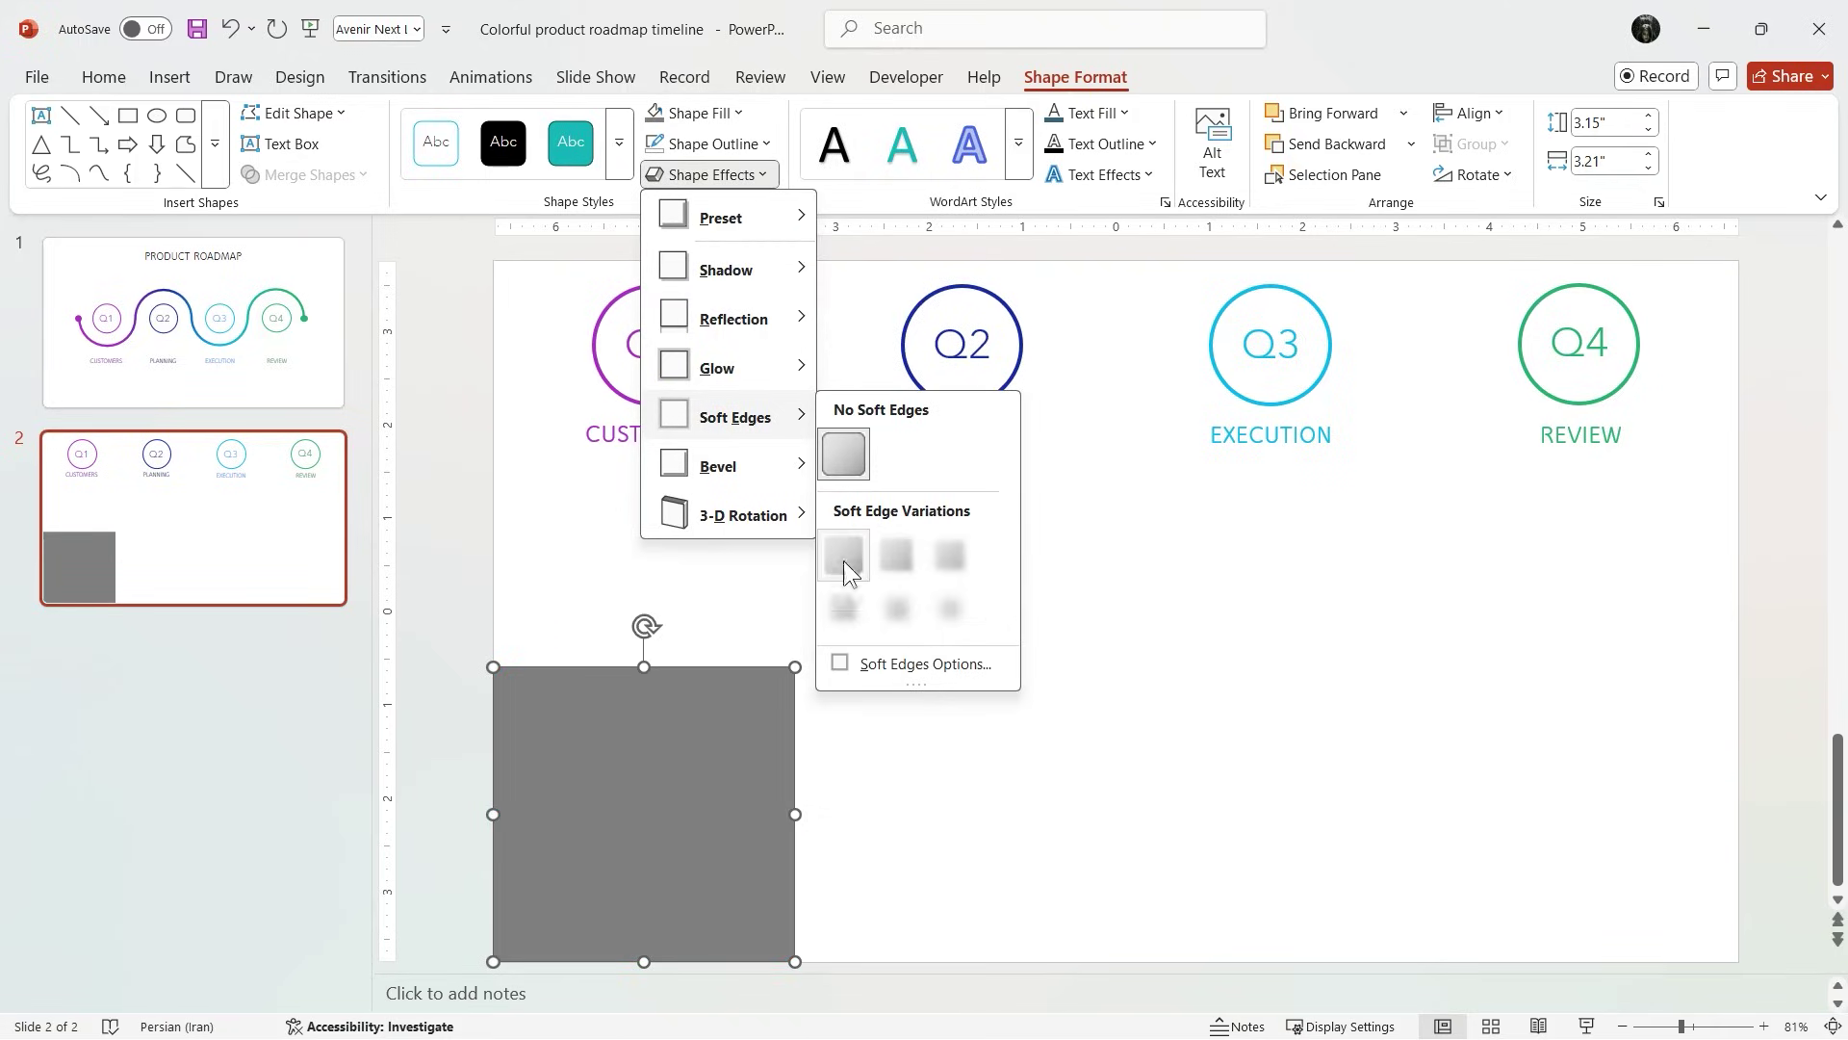
left_click(895, 608)
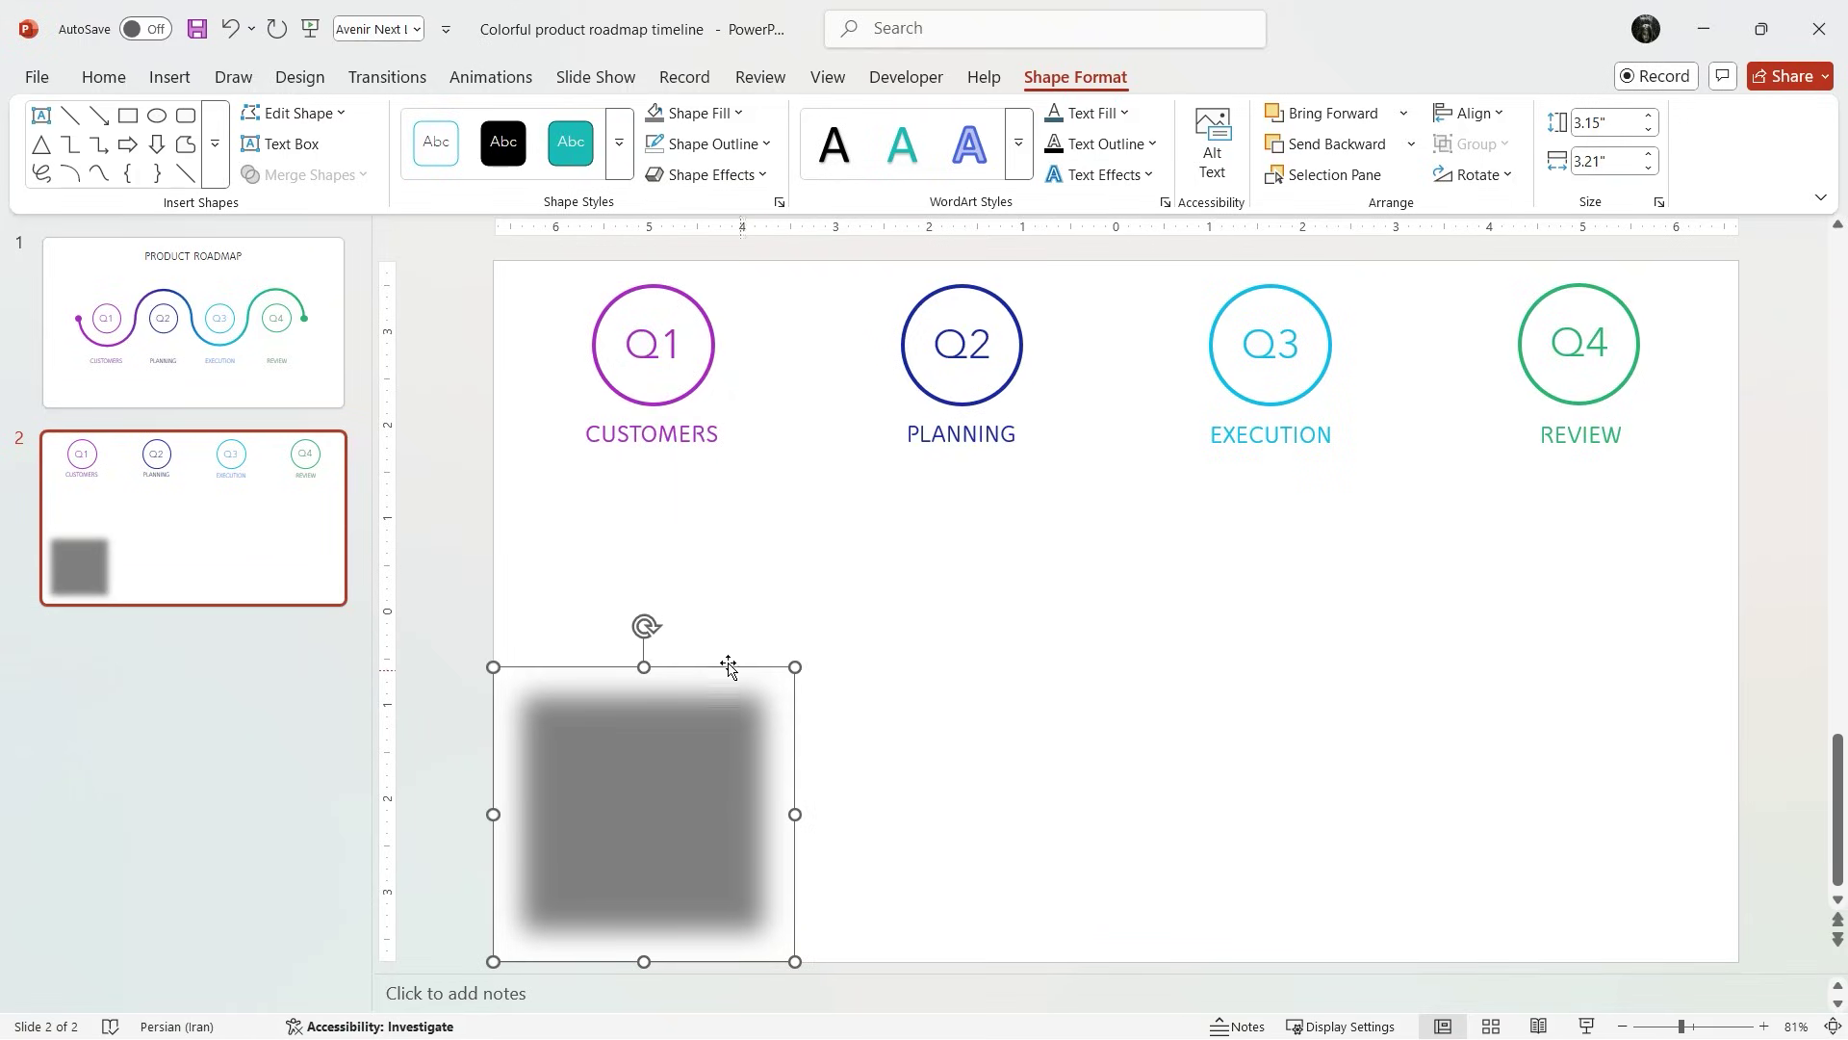
Step: Draw a white rectangle over the blurred one, align it, and group the two into a card
left_click(133, 117)
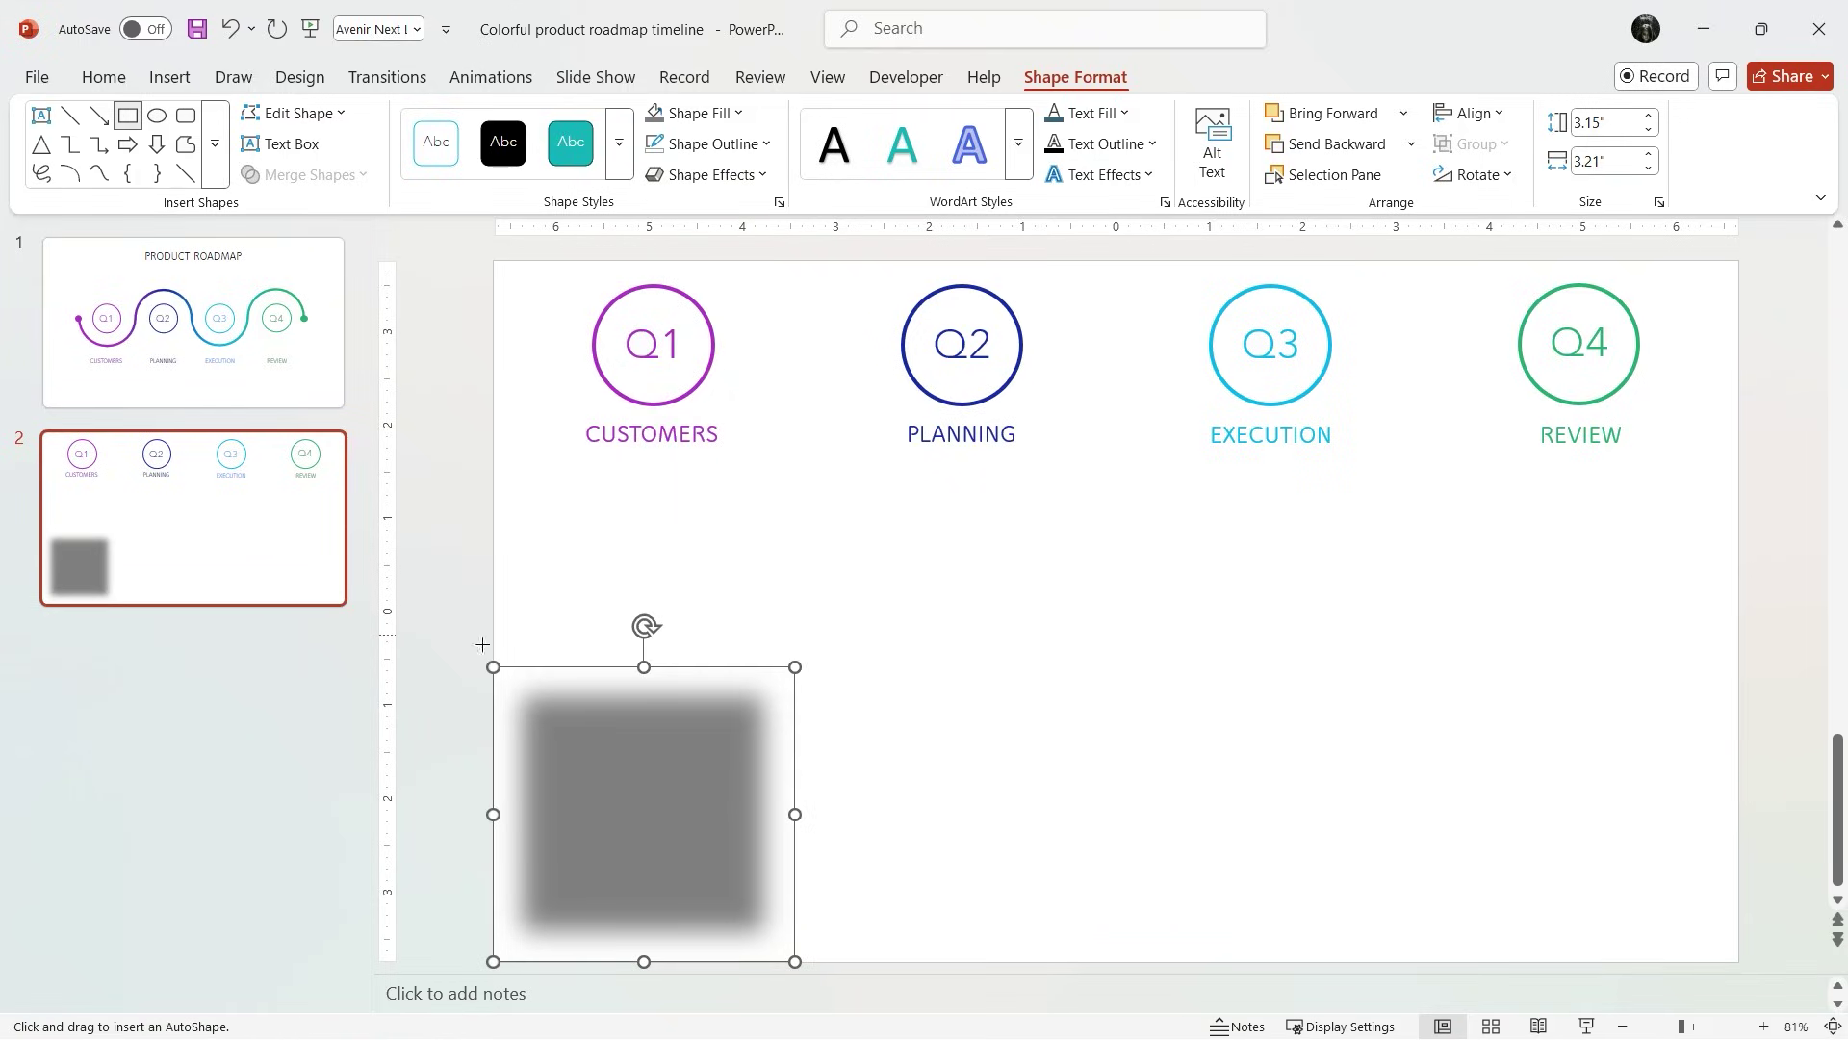
left_click_drag(497, 671, 795, 961)
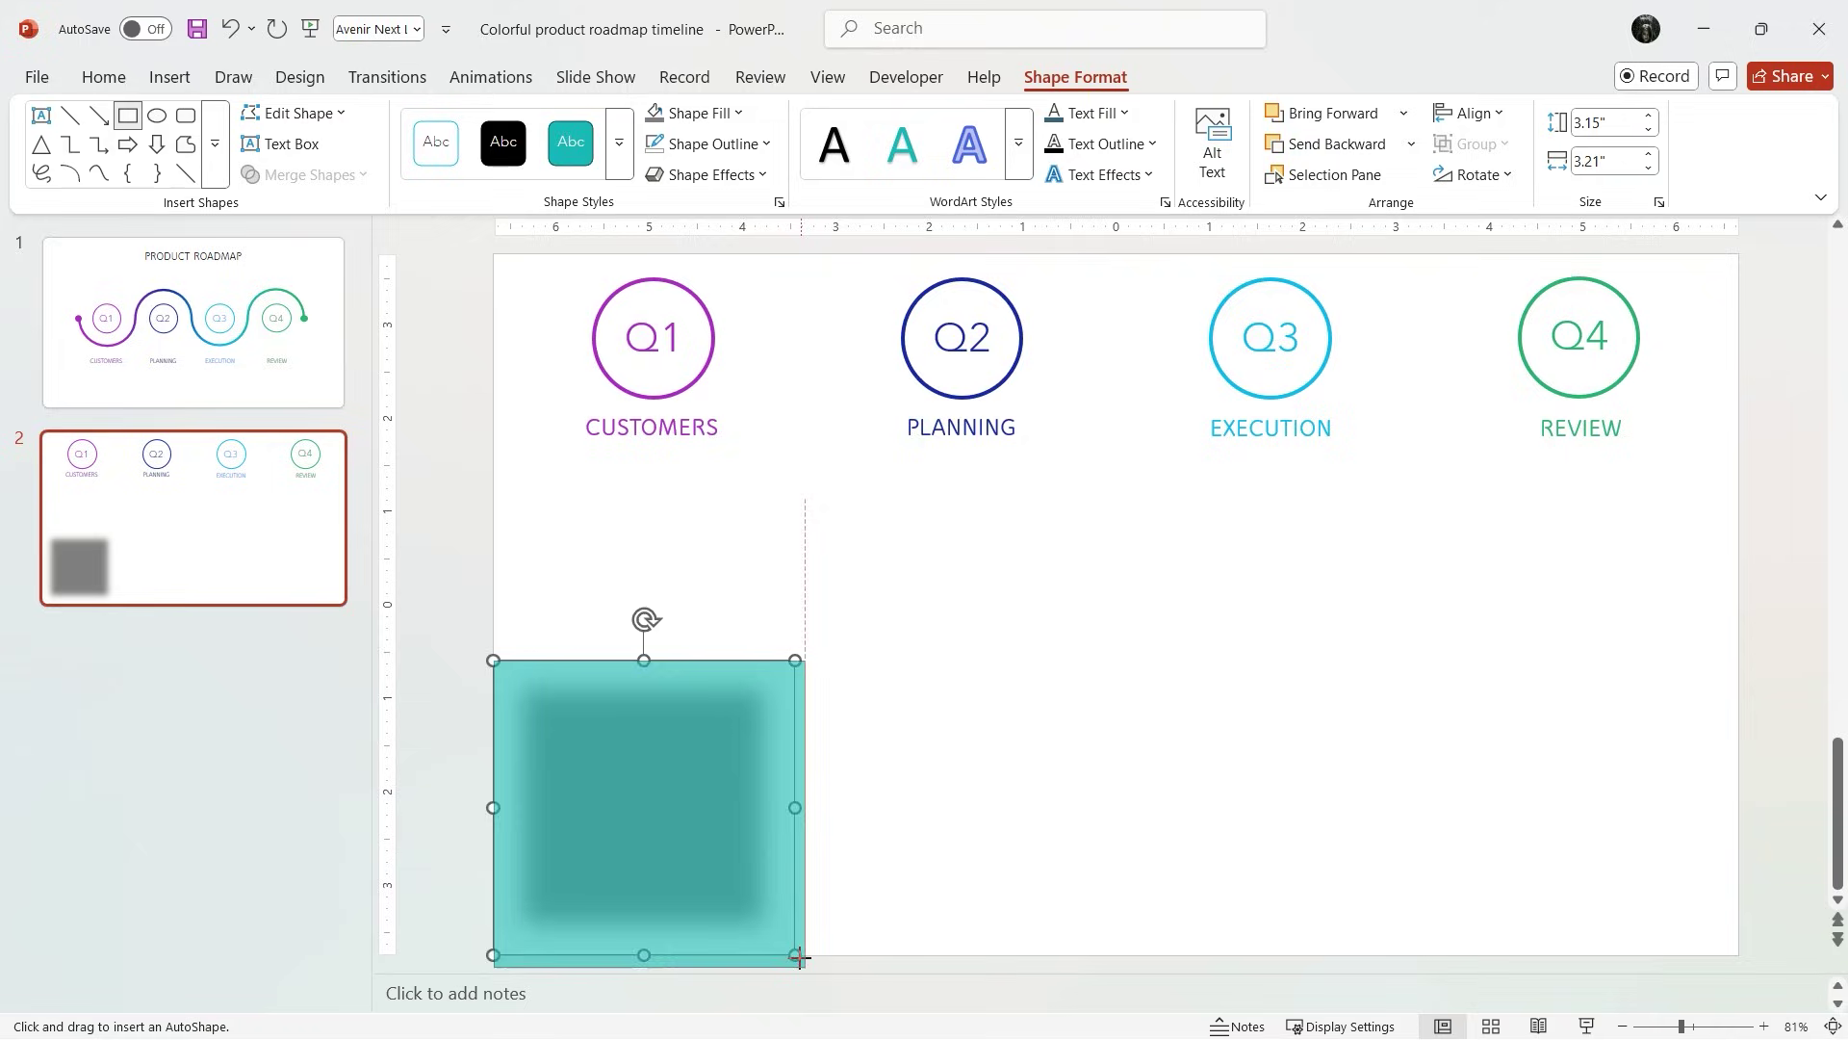
left_click(714, 118)
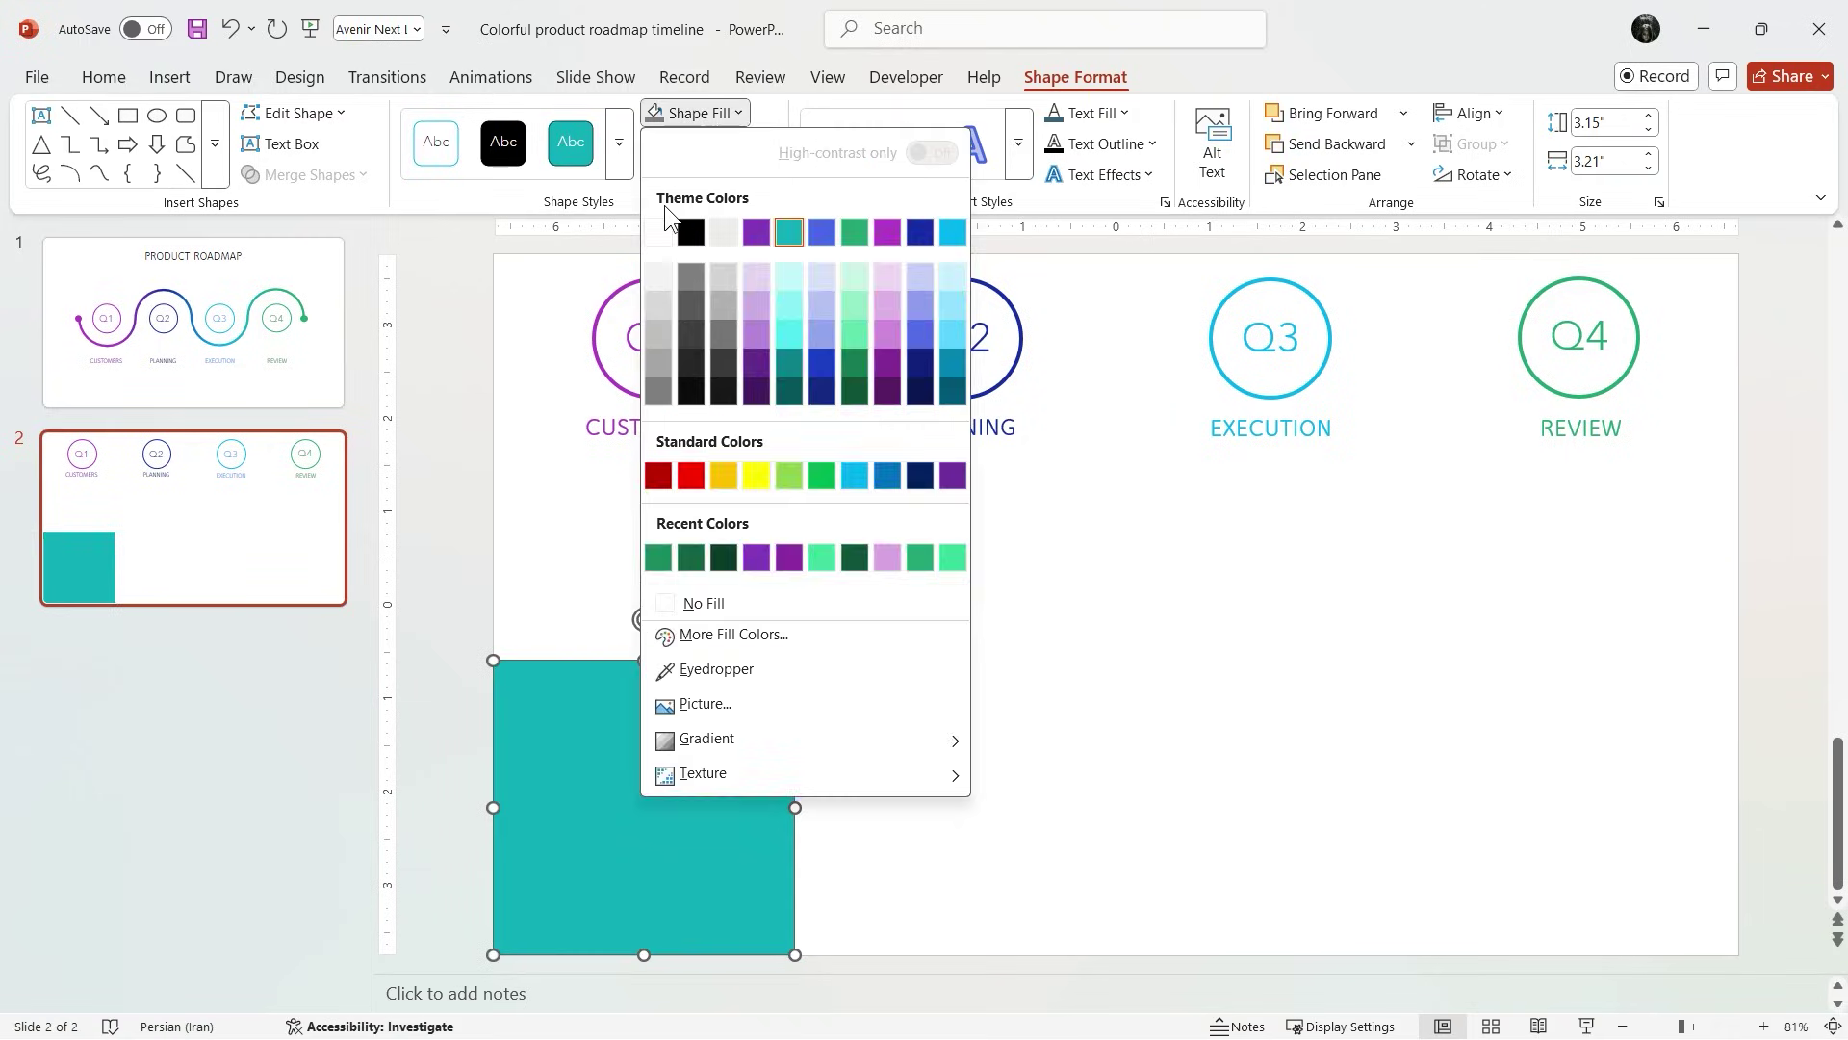
left_click(662, 231)
left_click_drag(751, 713, 750, 718)
key("Down")
key("Down")
key("Down")
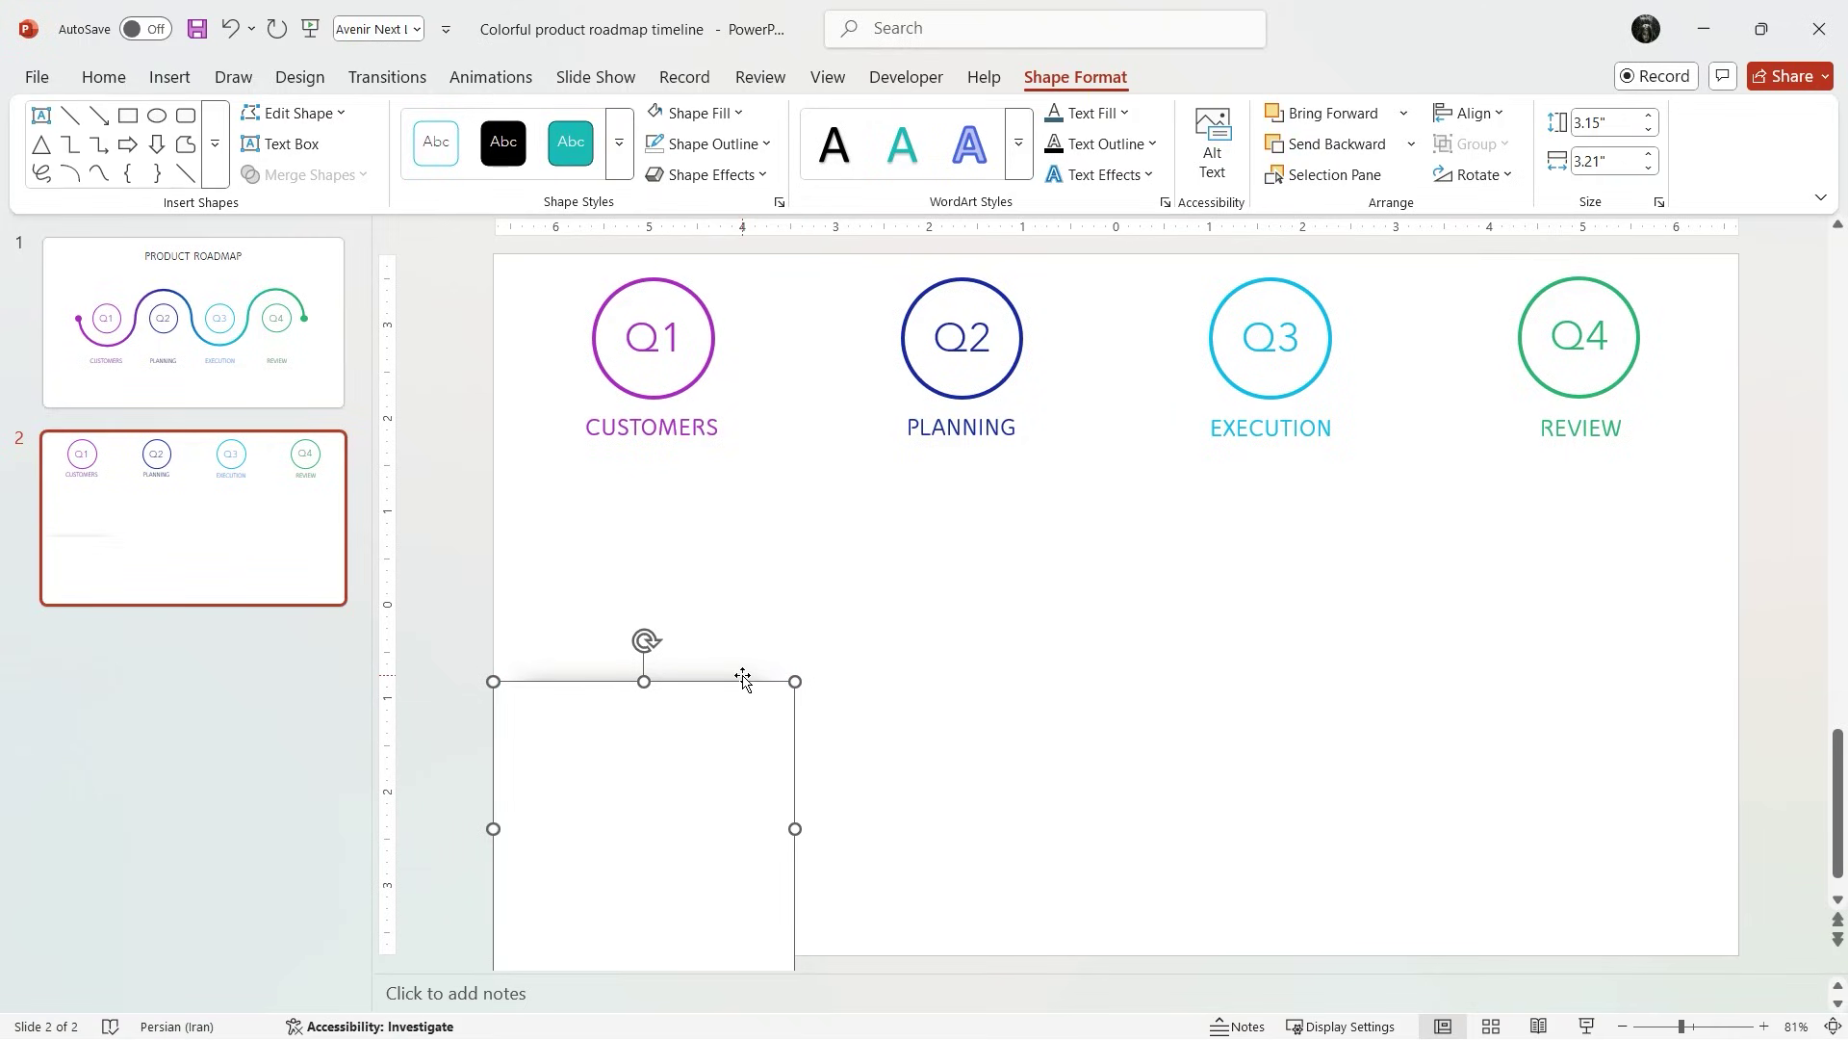
key("Up")
key("Up")
key("Up")
key("Up")
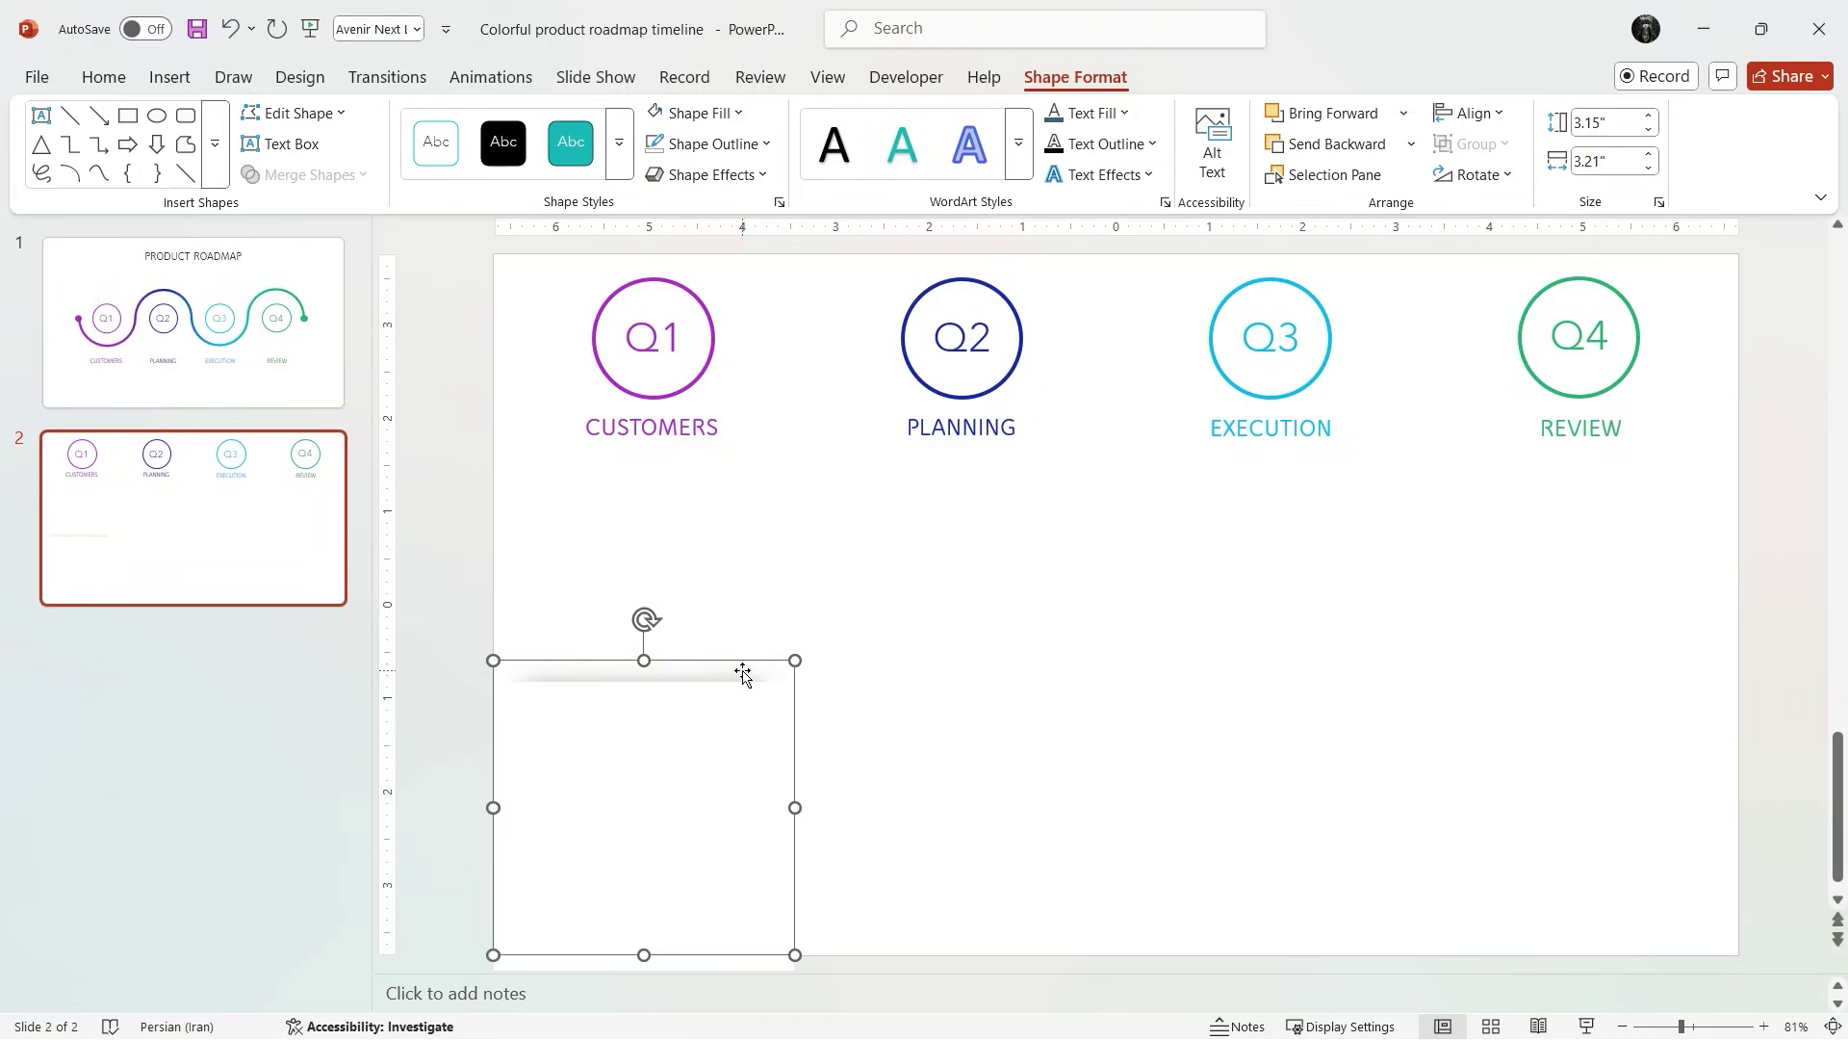
left_click(751, 740, "shift")
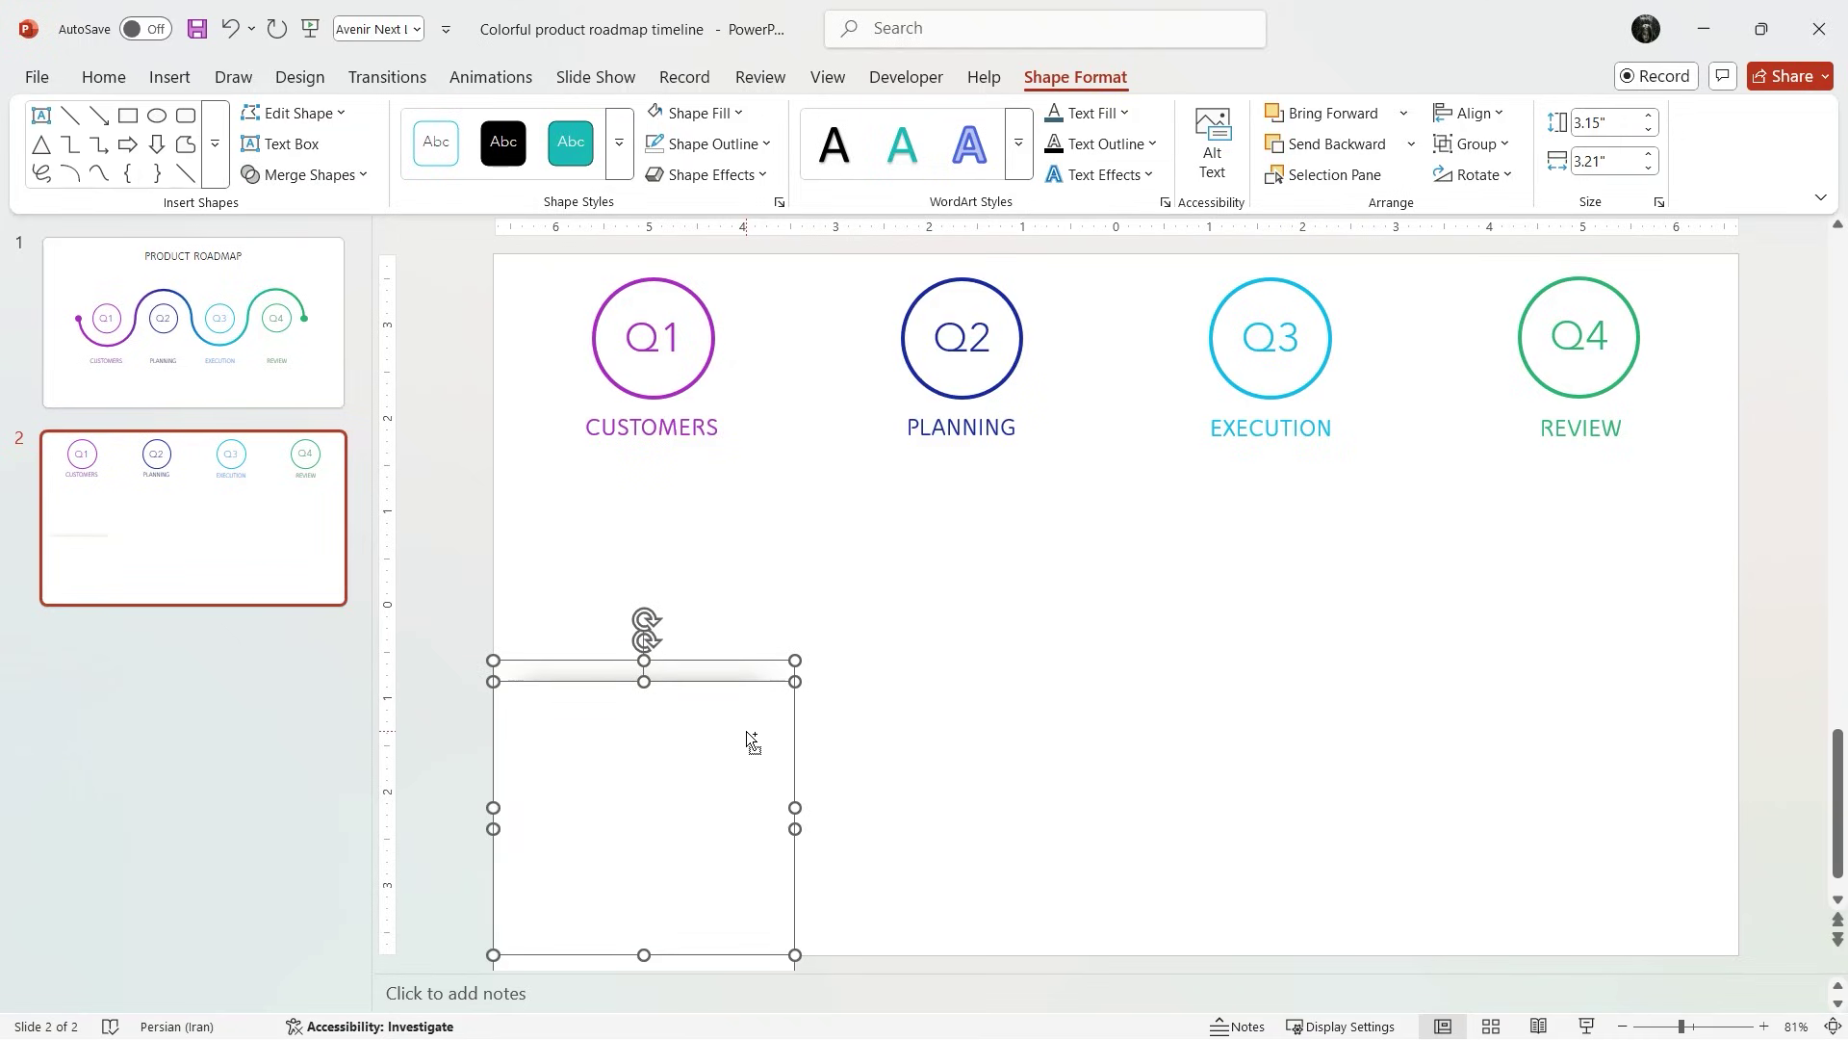
key("ctrl+g")
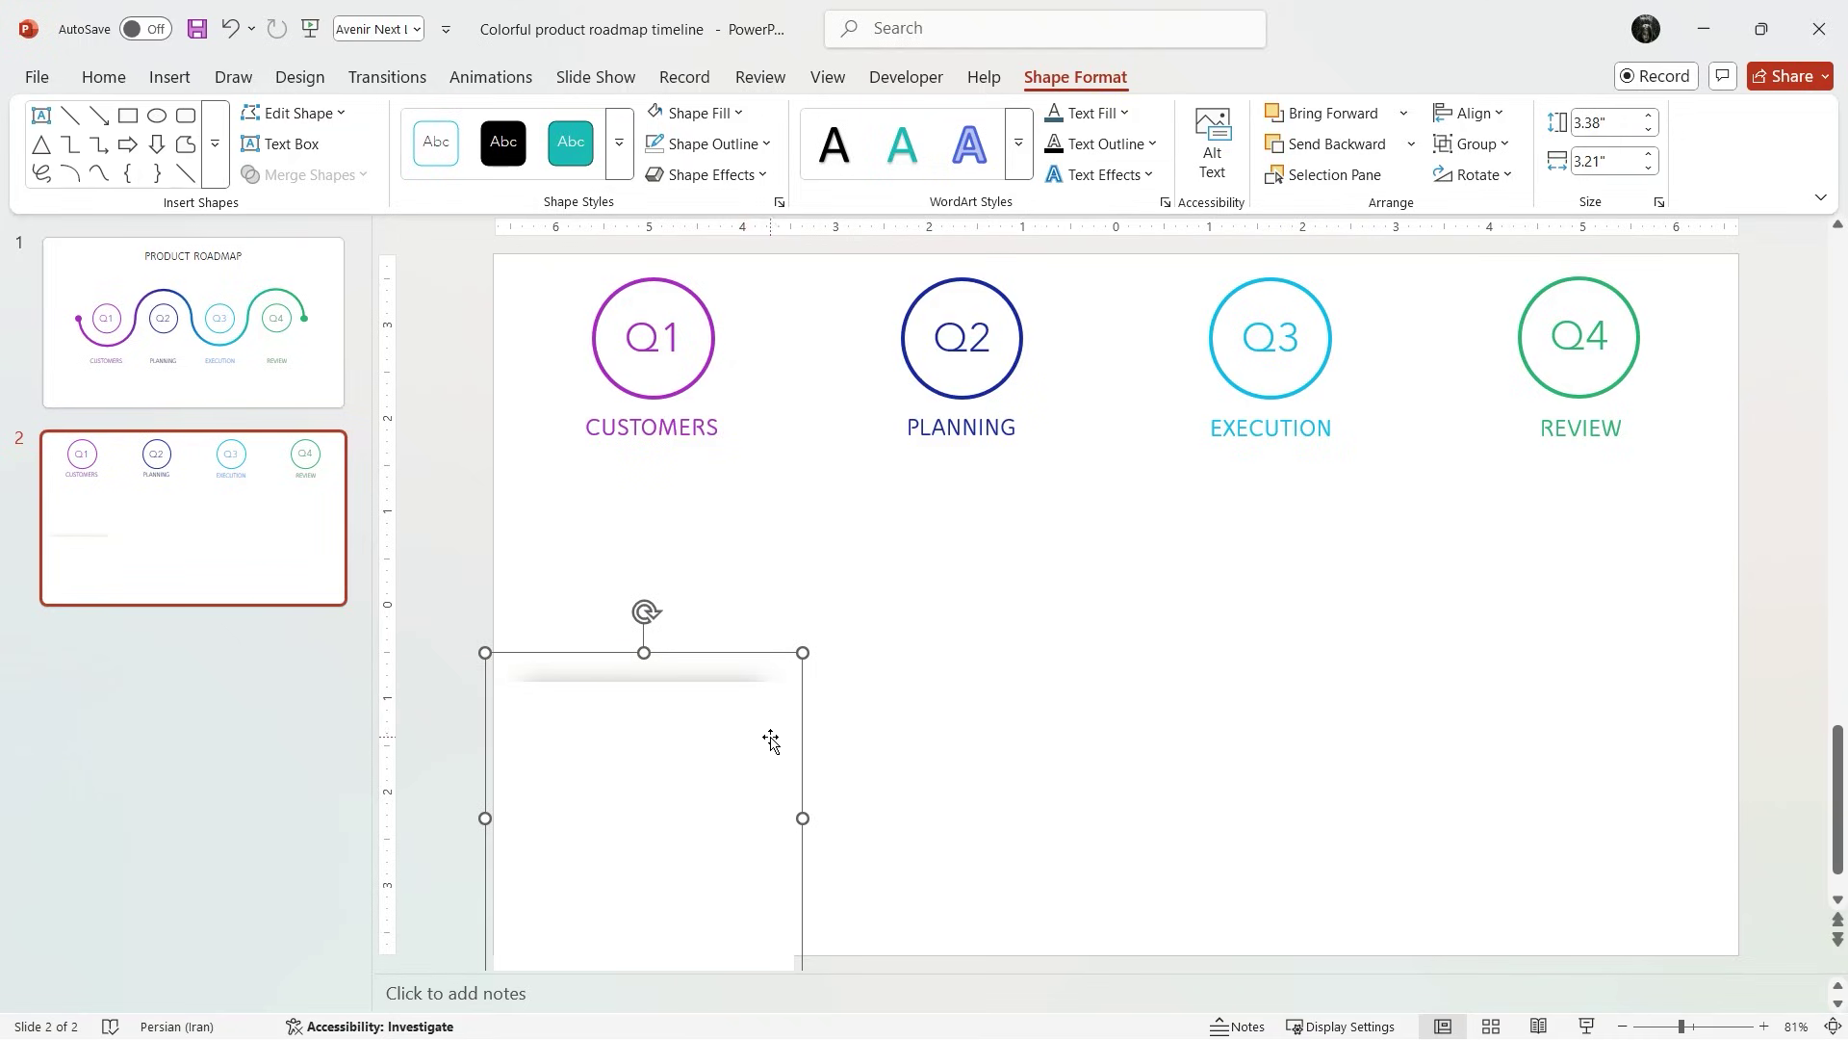
left_click(423, 720)
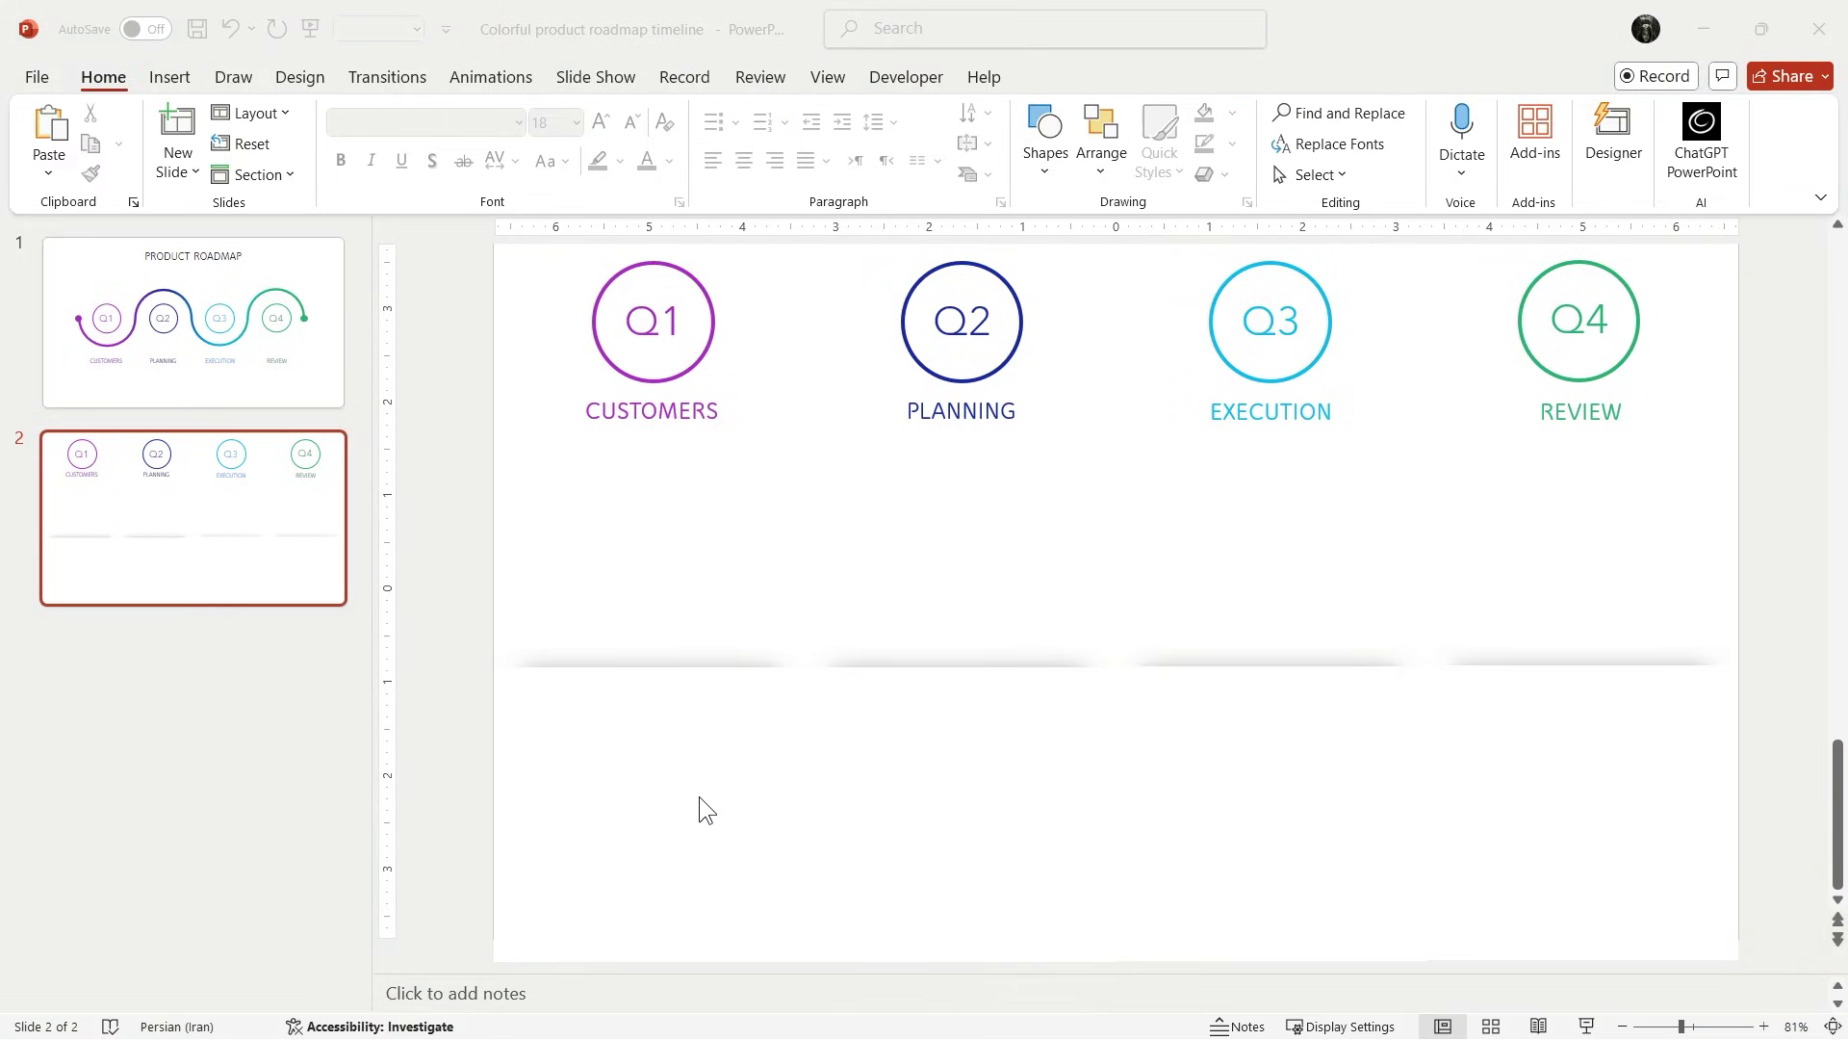
Step: Duplicate the Q1 card, flip it vertically, and move it up over the CUSTOMERS label
left_click(694, 768)
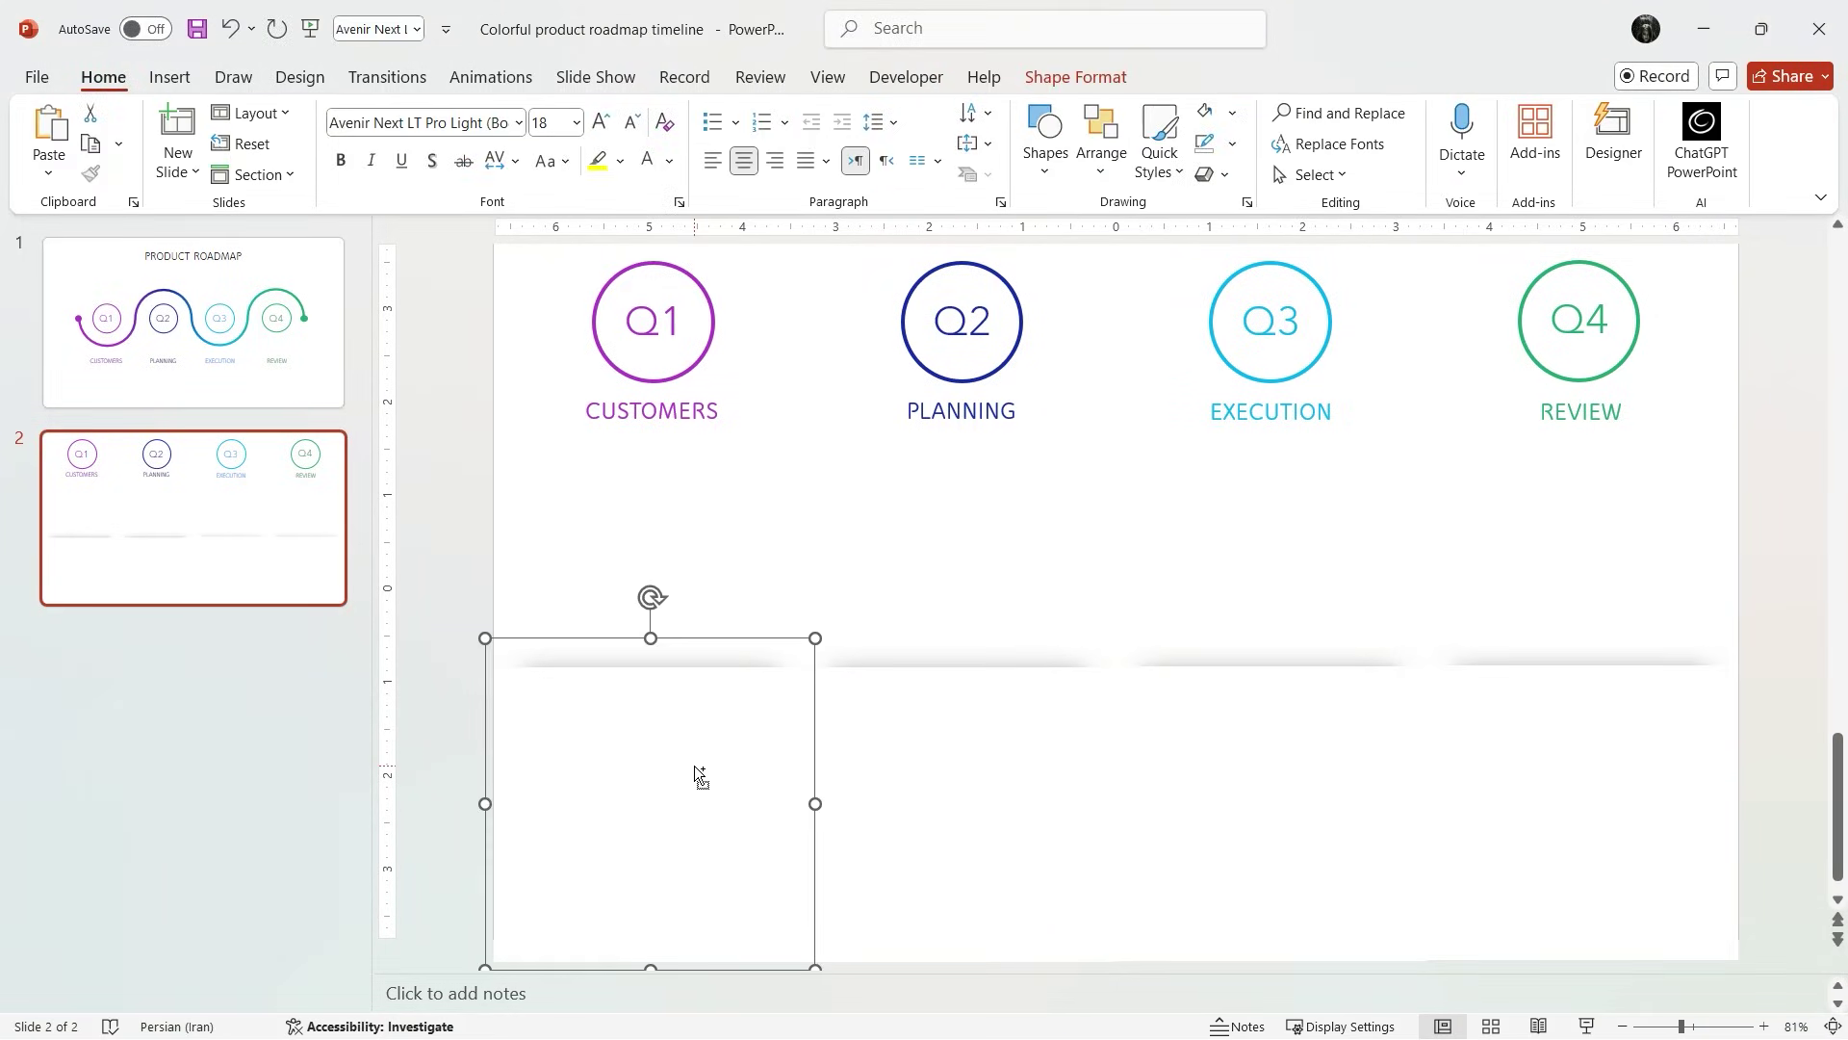
key("ctrl+v")
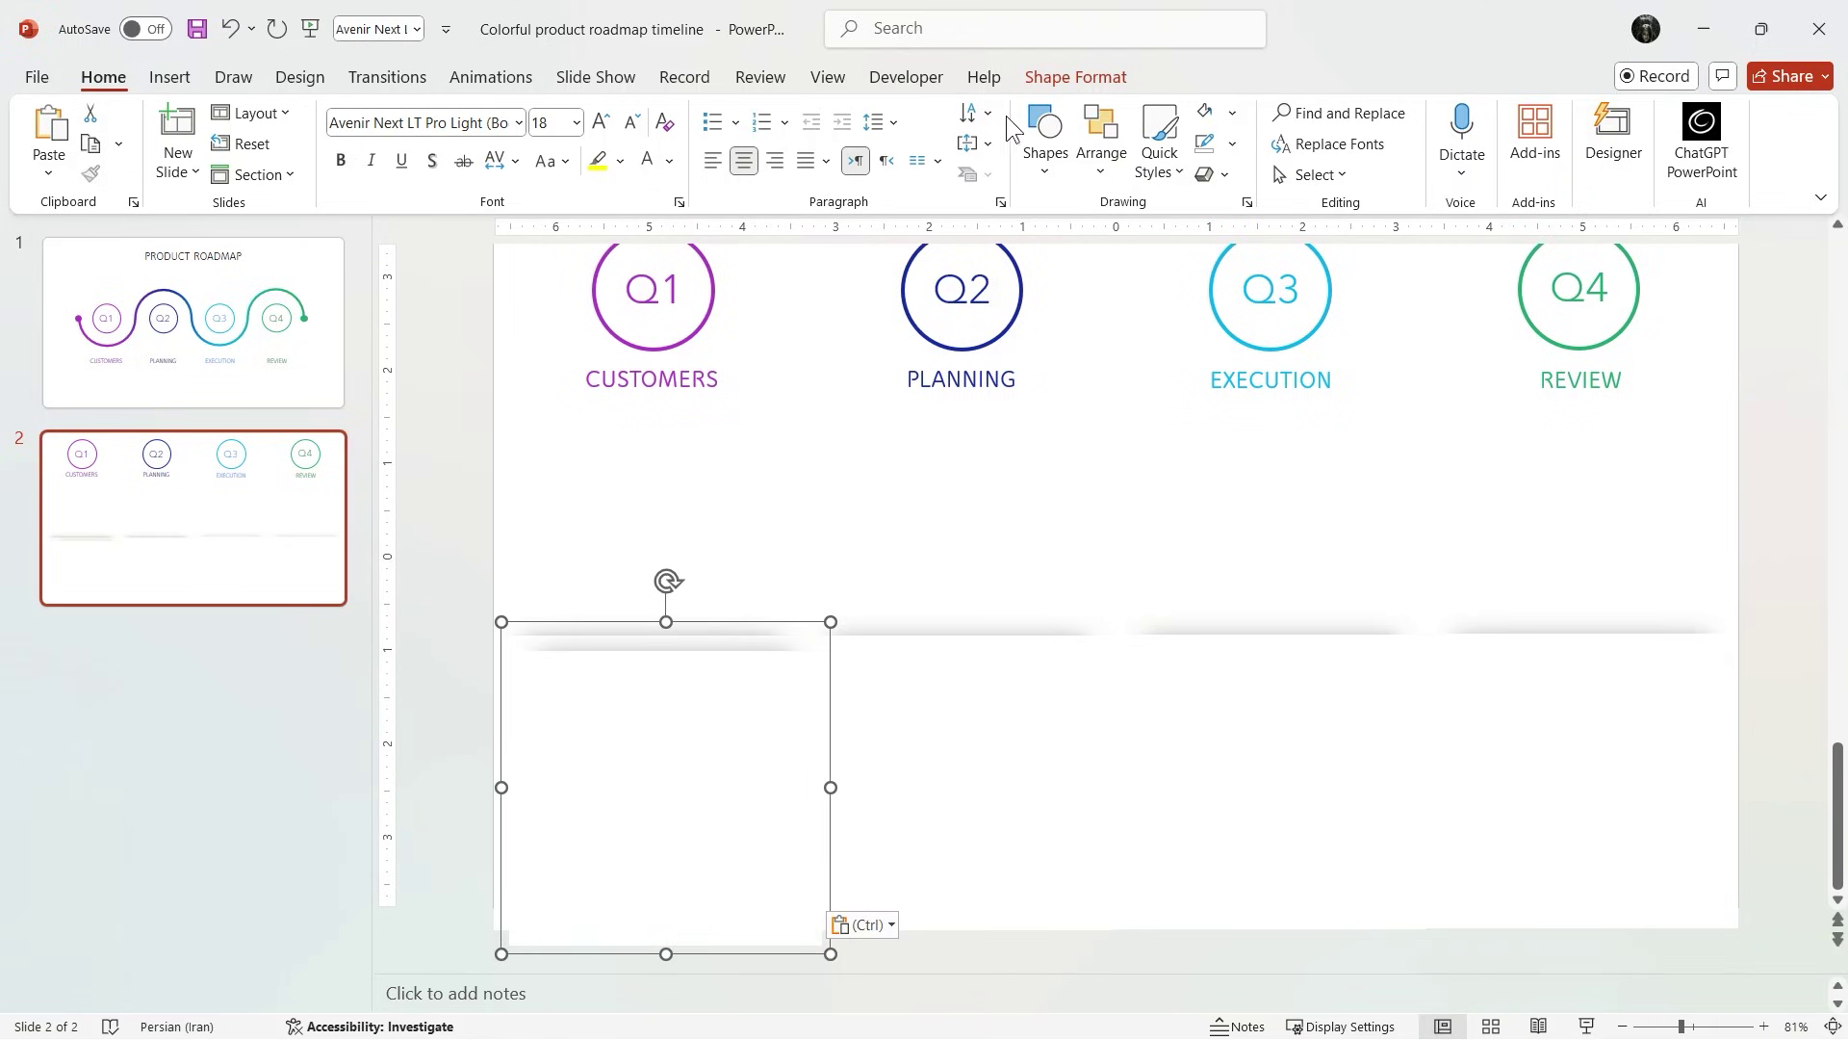
left_click(1075, 77)
left_click(1472, 174)
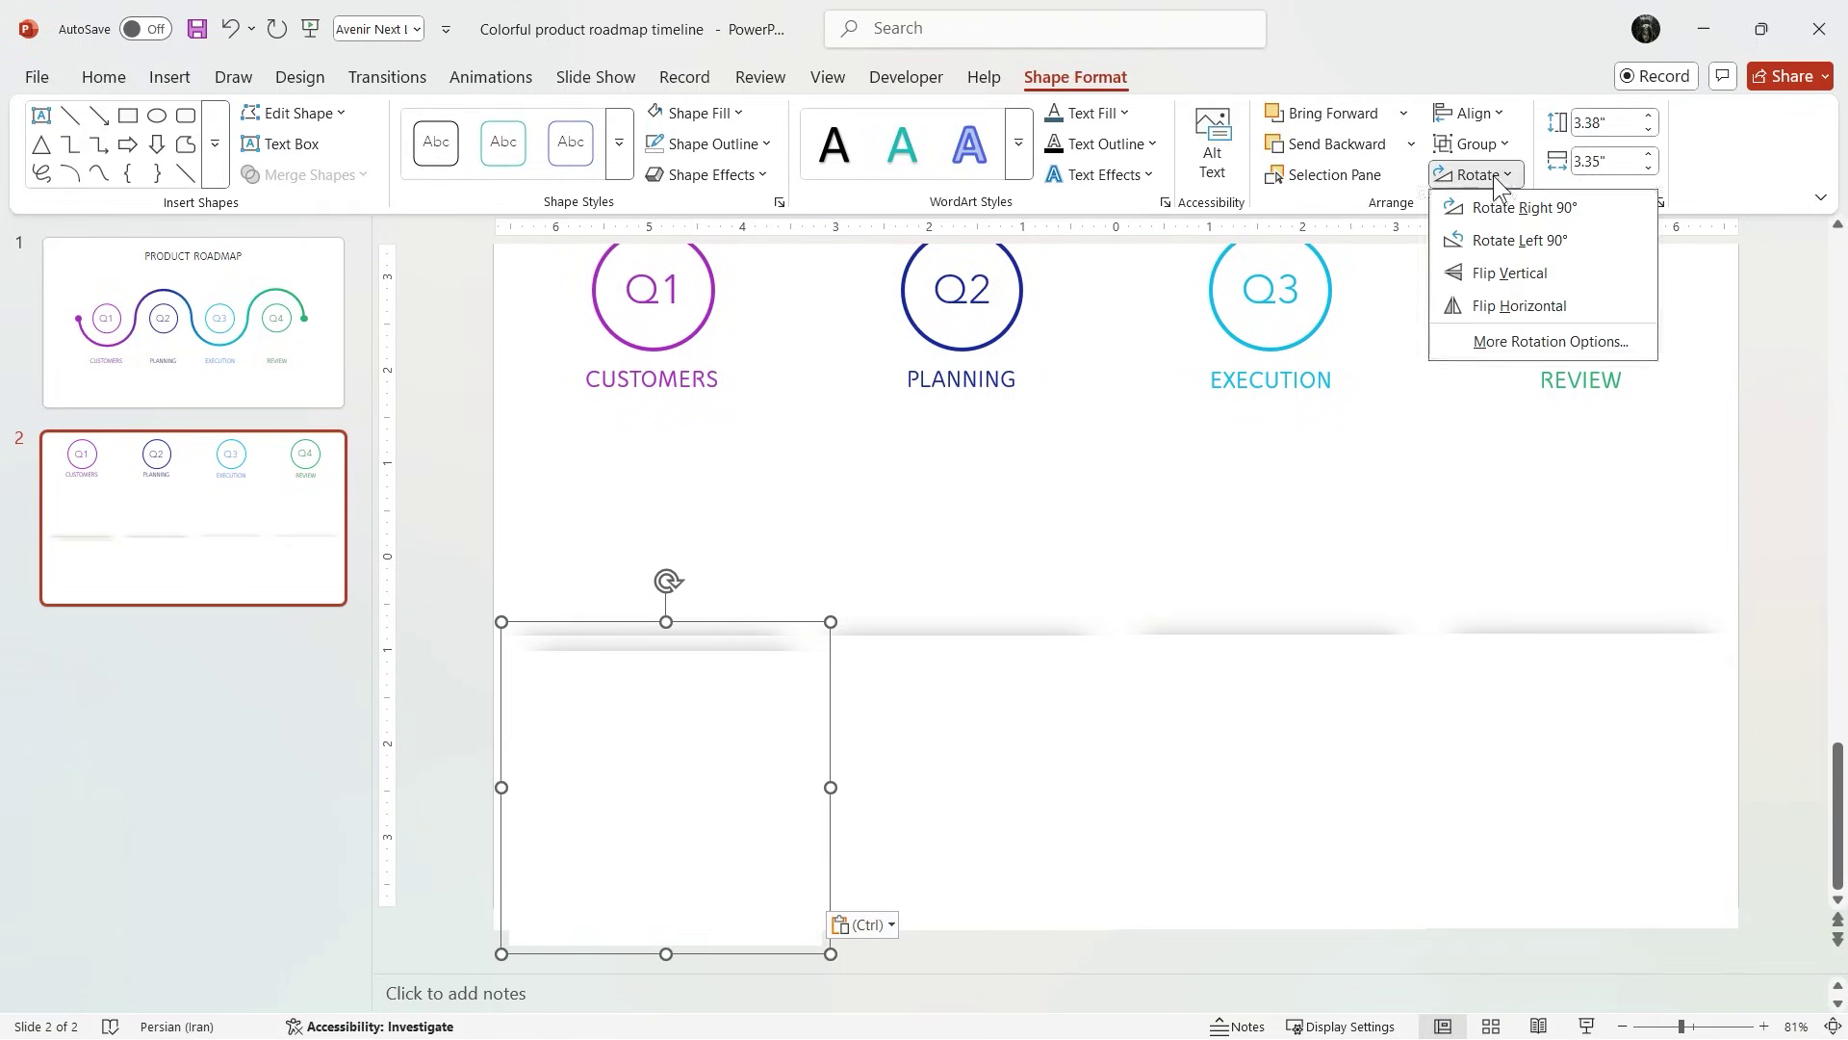
left_click(1497, 269)
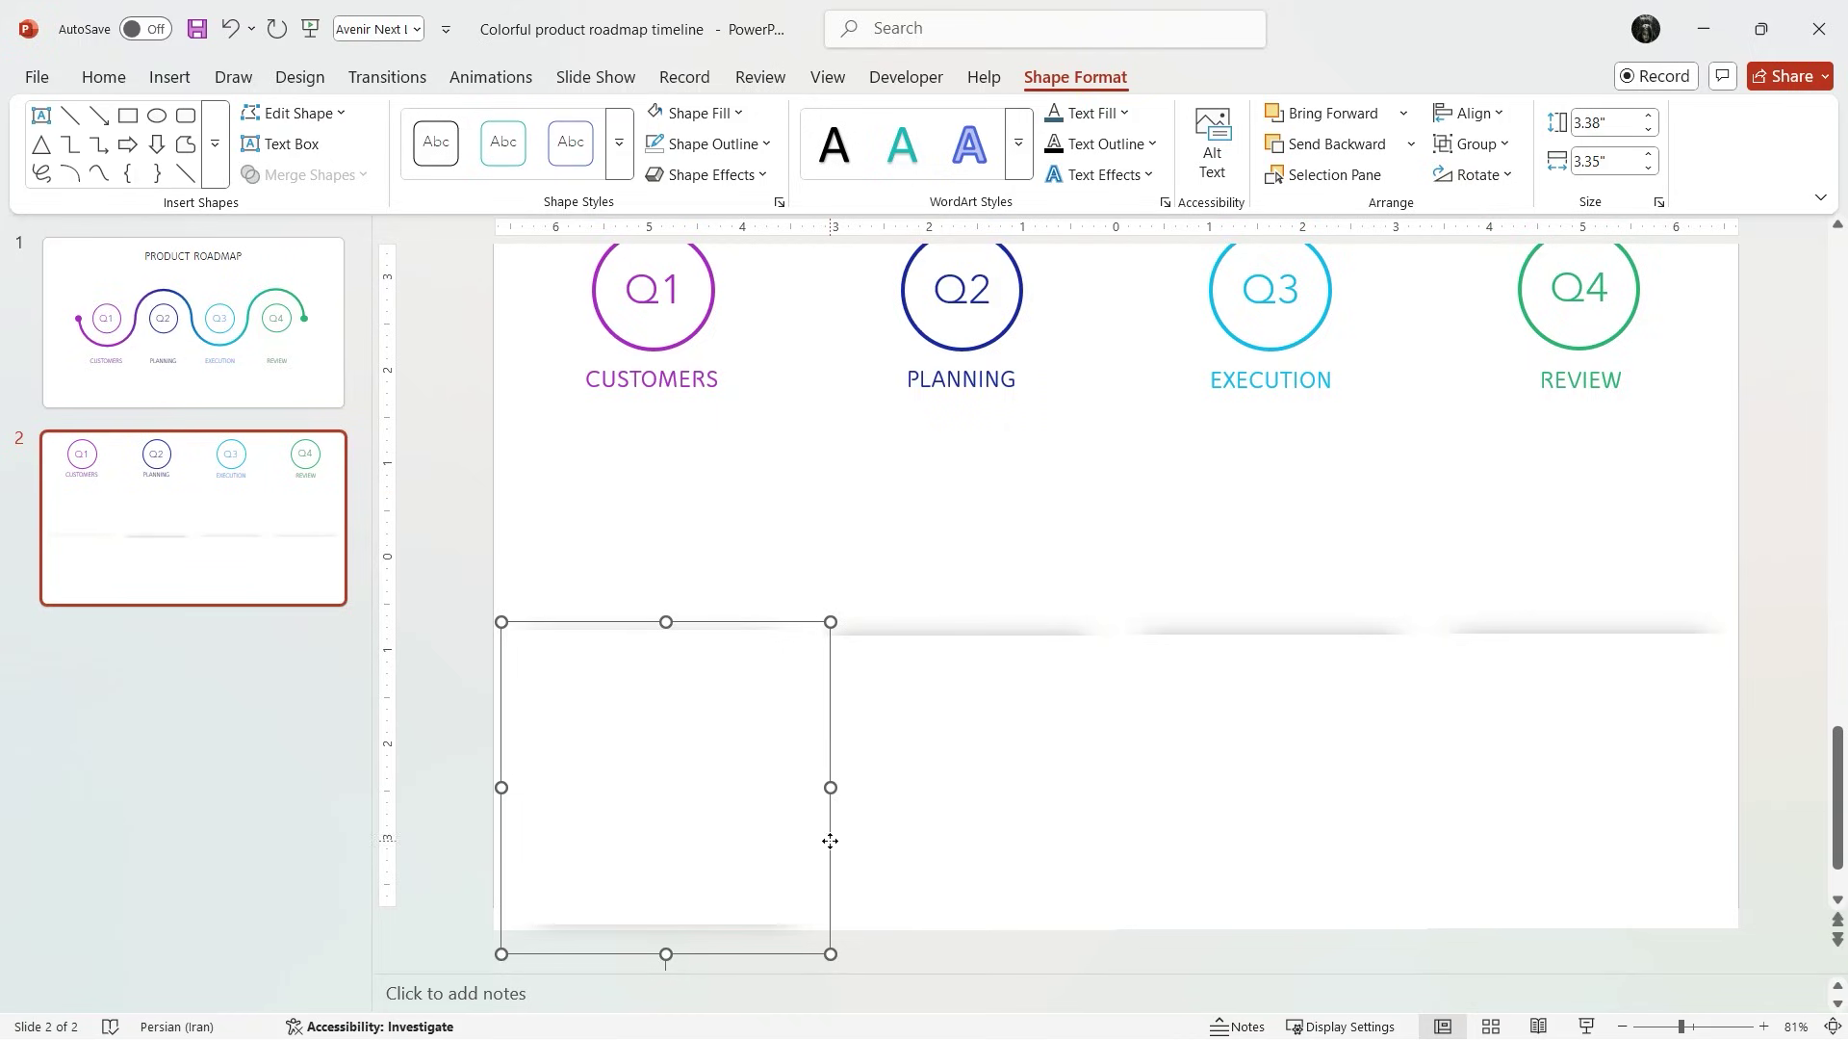
left_click_drag(830, 840, 651, 520)
left_click(940, 520)
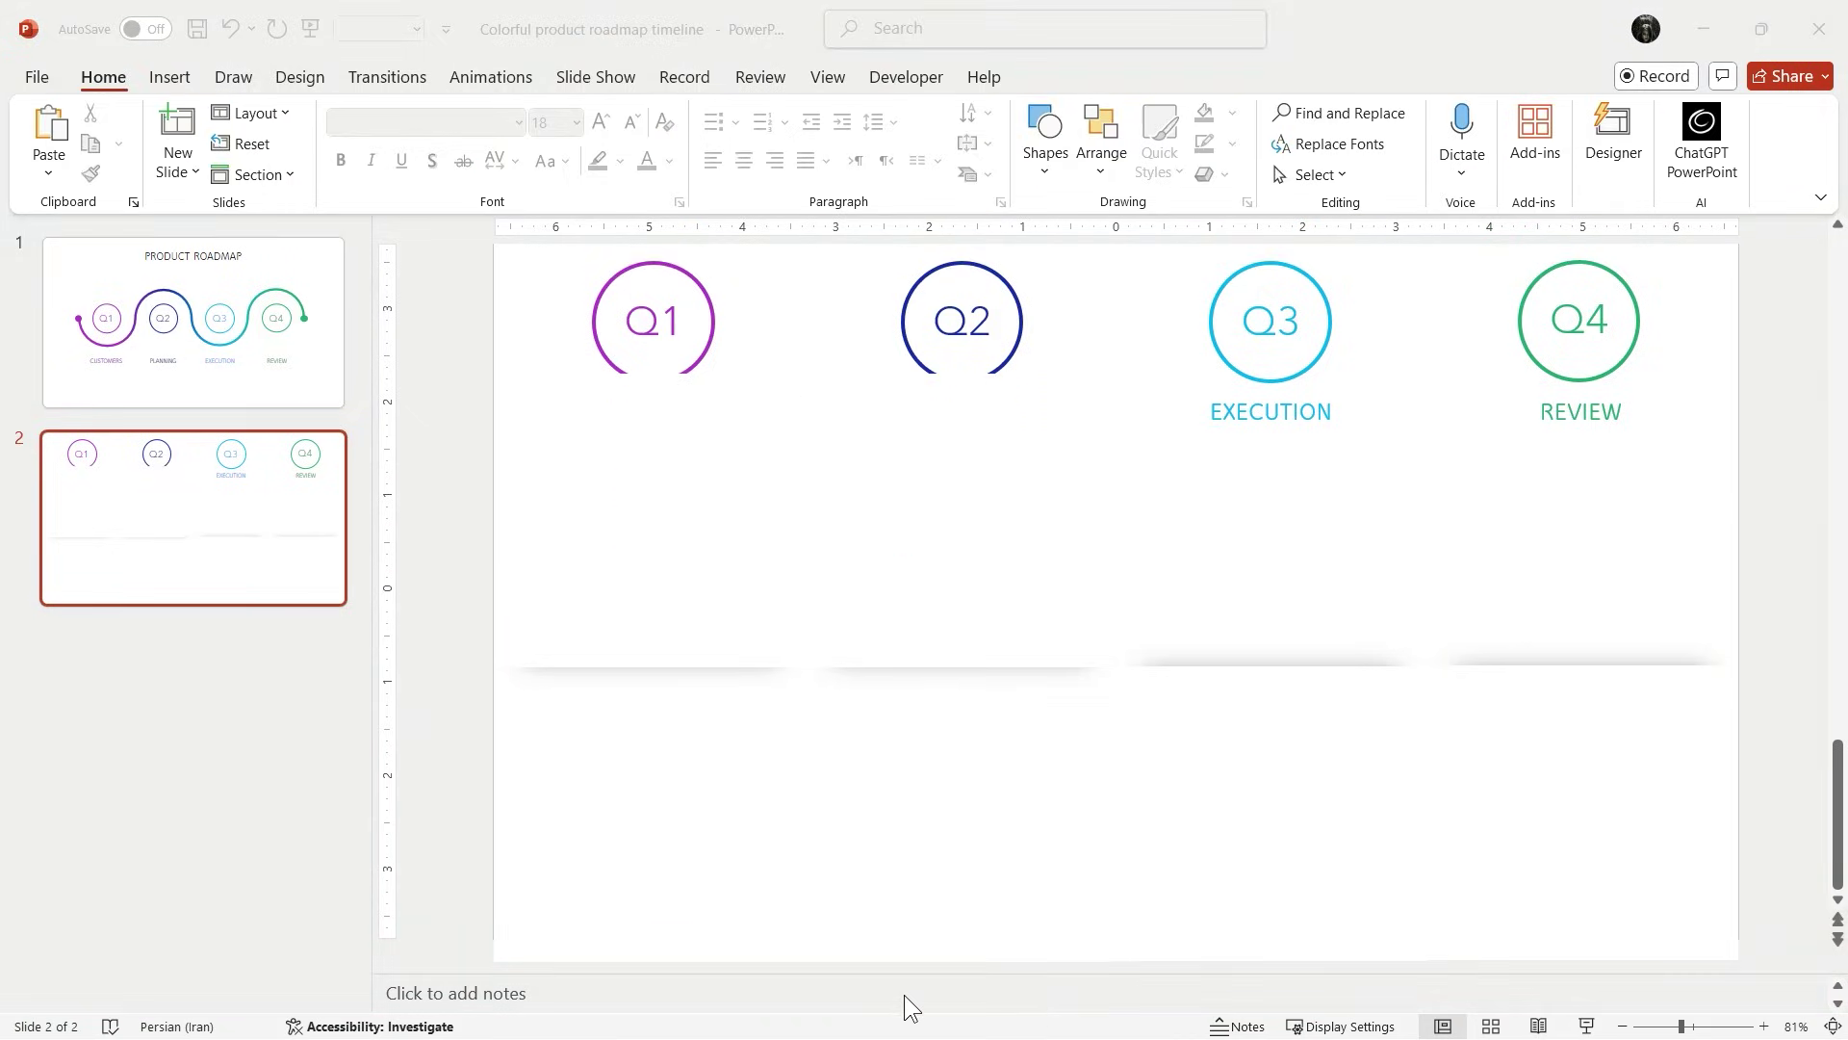
Step: Cover the EXECUTION and REVIEW labels with flipped cards, then select all four flipped cards
left_click(1271, 510)
left_click(1555, 513)
left_click(1588, 532)
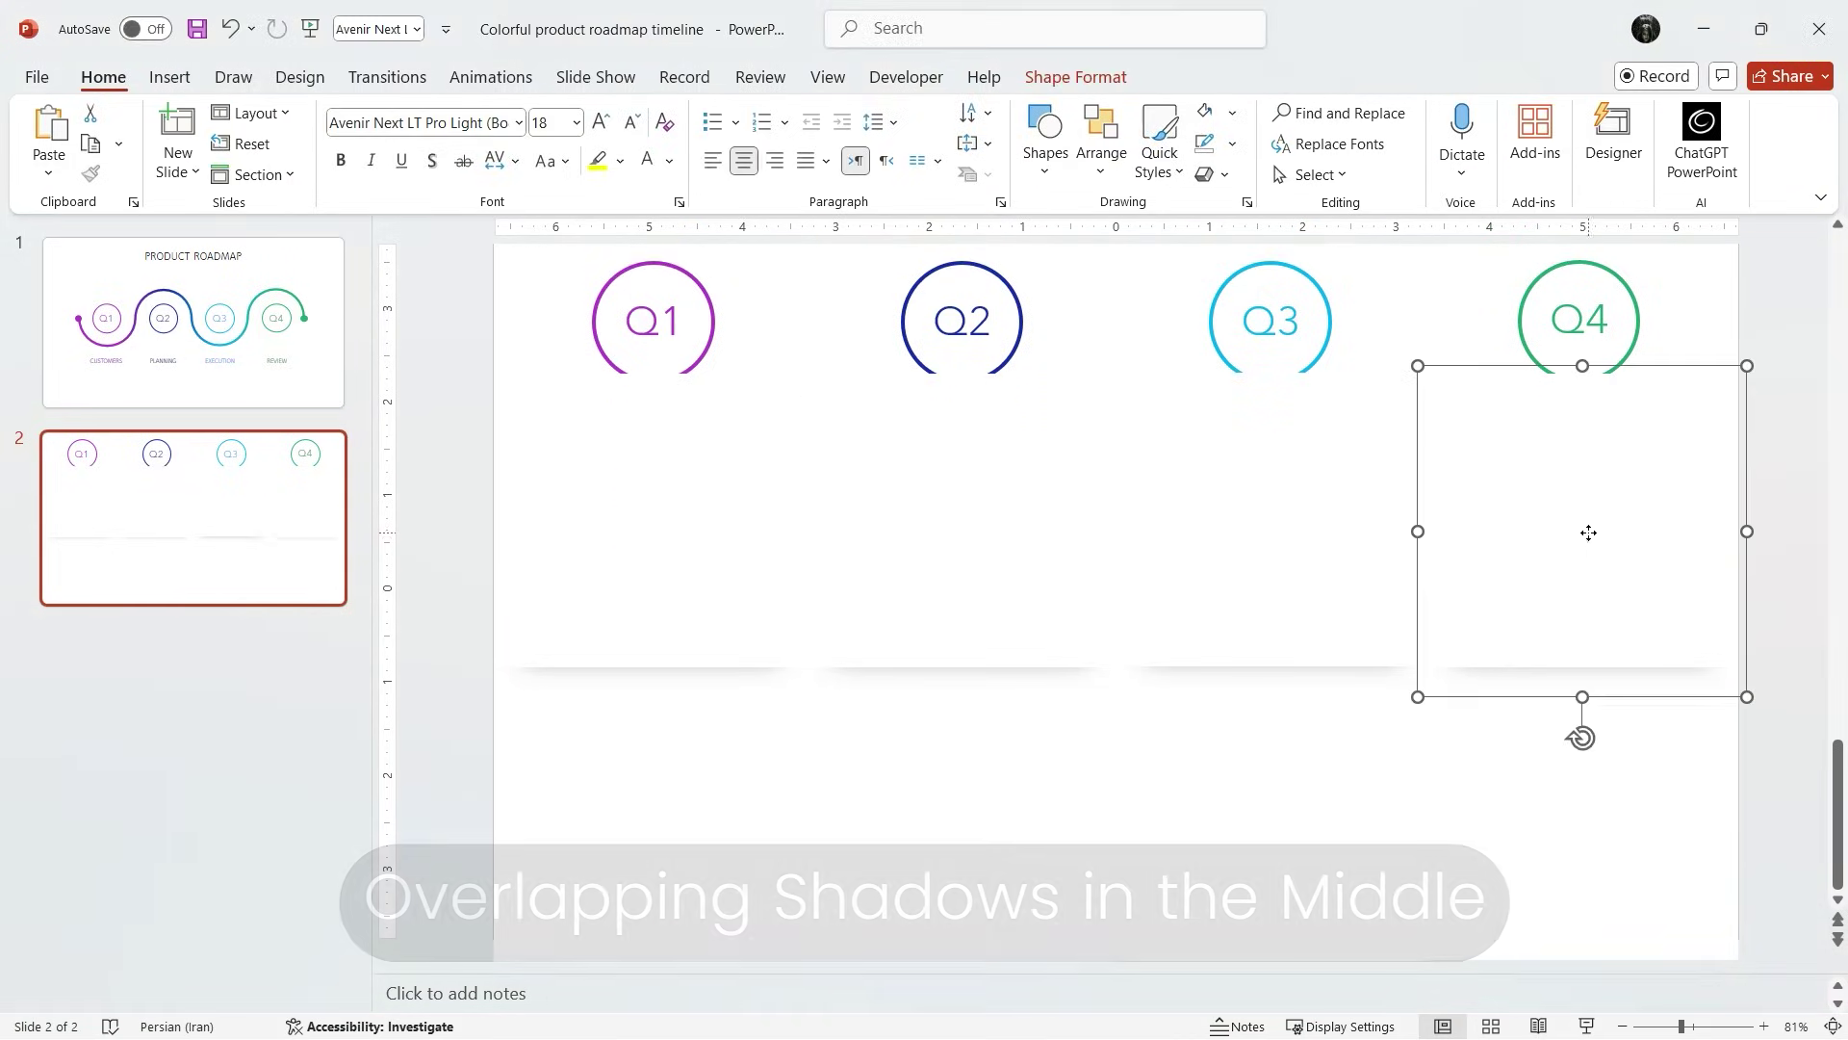
left_click(1328, 545, "shift")
left_click(1020, 549, "shift")
left_click(746, 552, "shift")
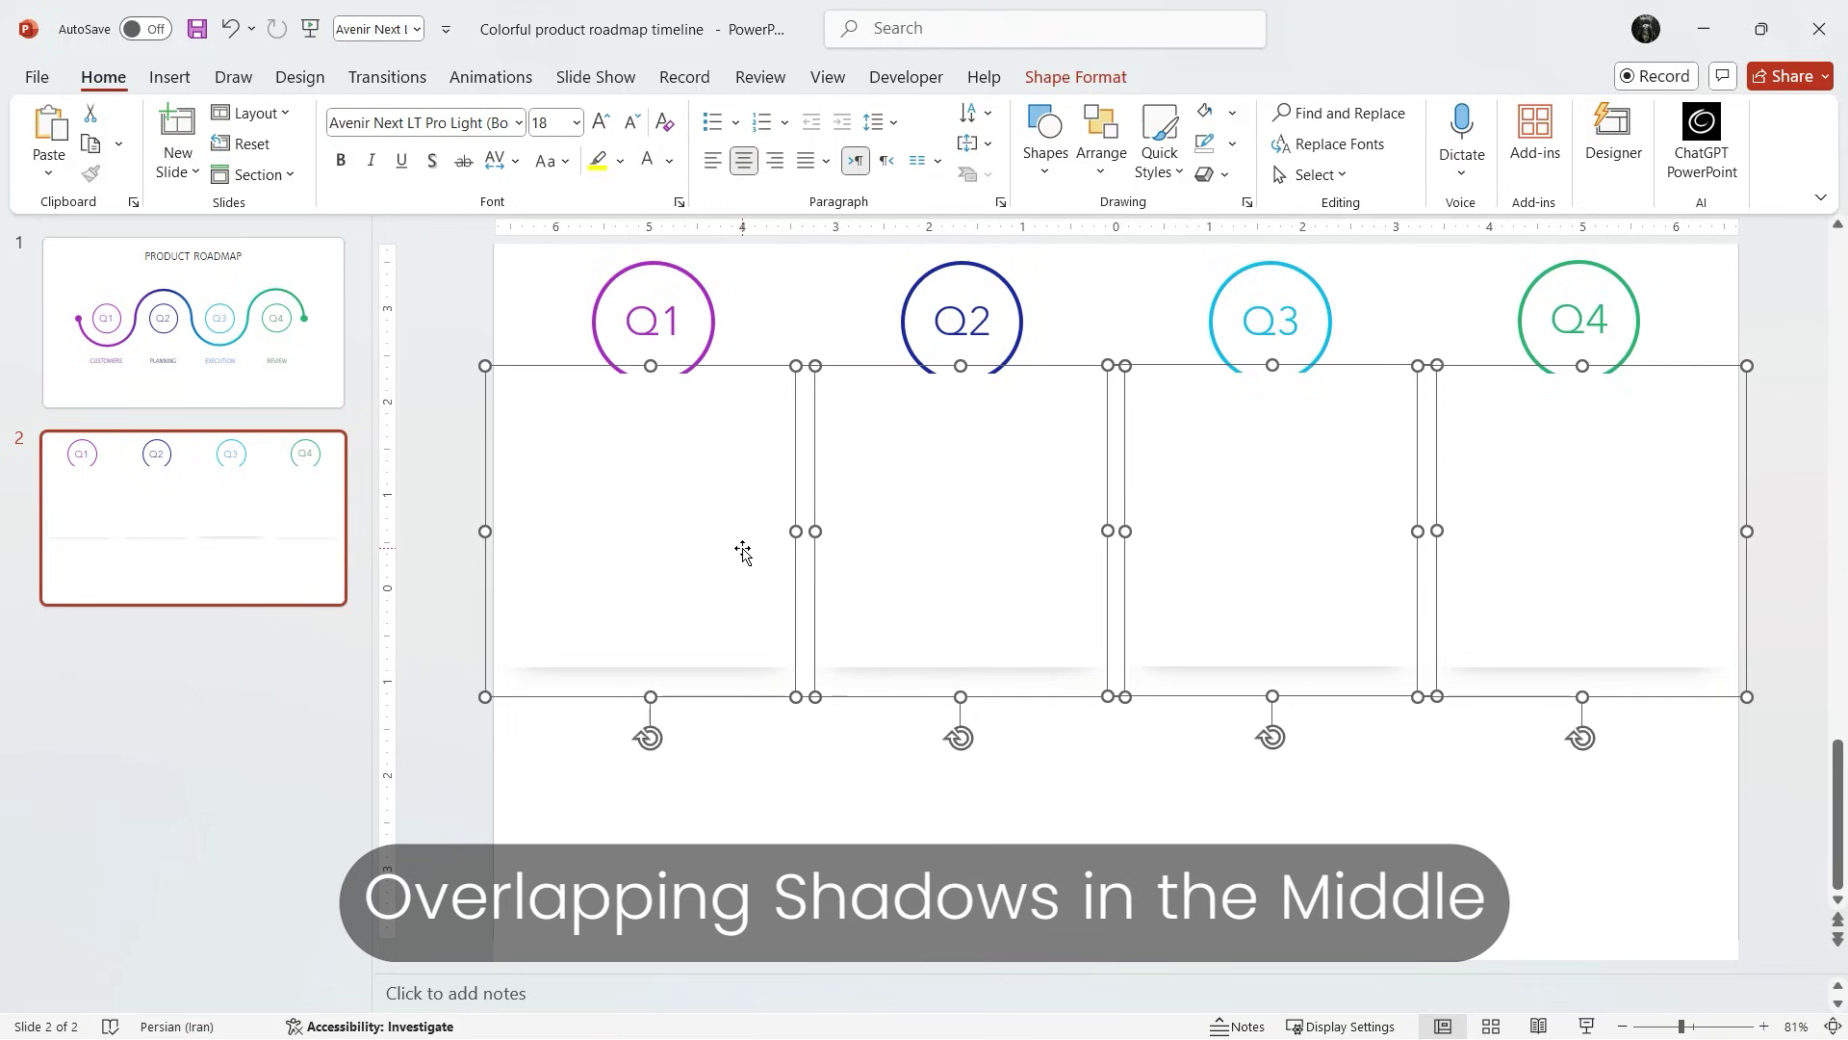
Step: Ungroup the flipped Q1 card into its white rectangle and blurred shadow, then reselect the rectangle
right_click(743, 549)
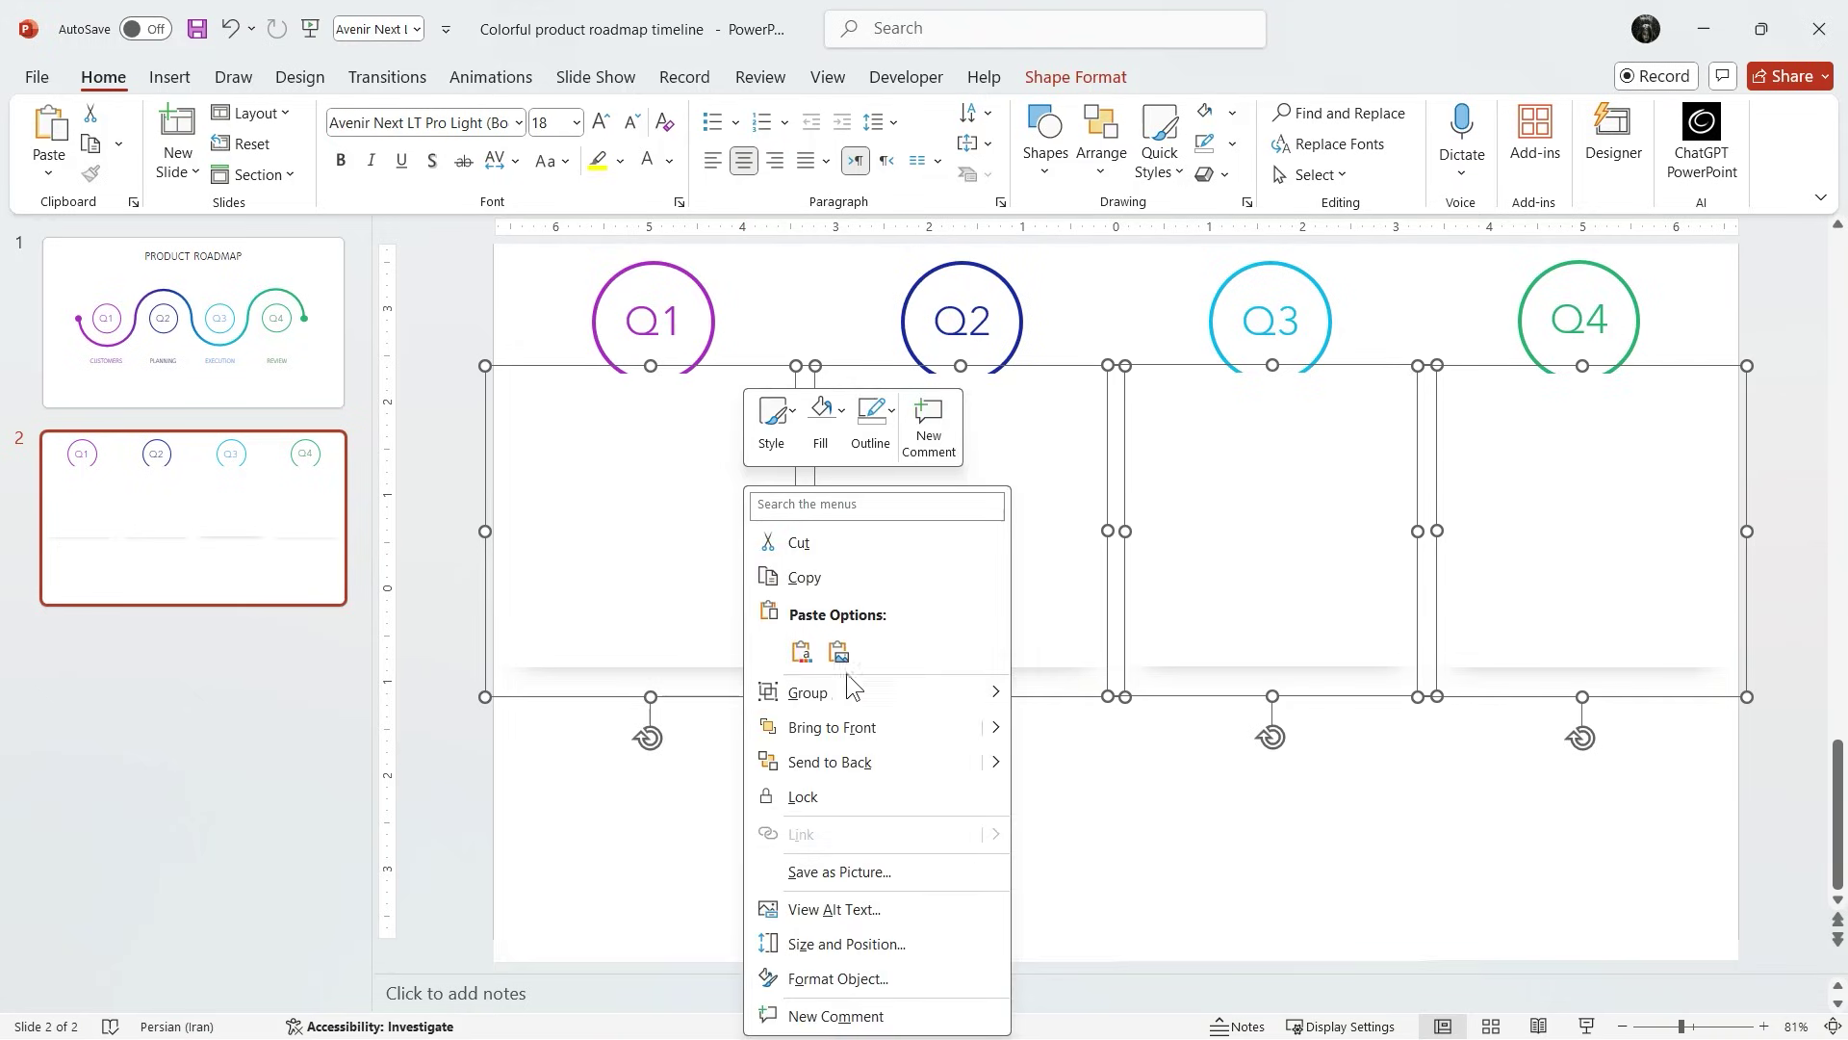
mouse_move(958, 707)
left_click(1082, 768)
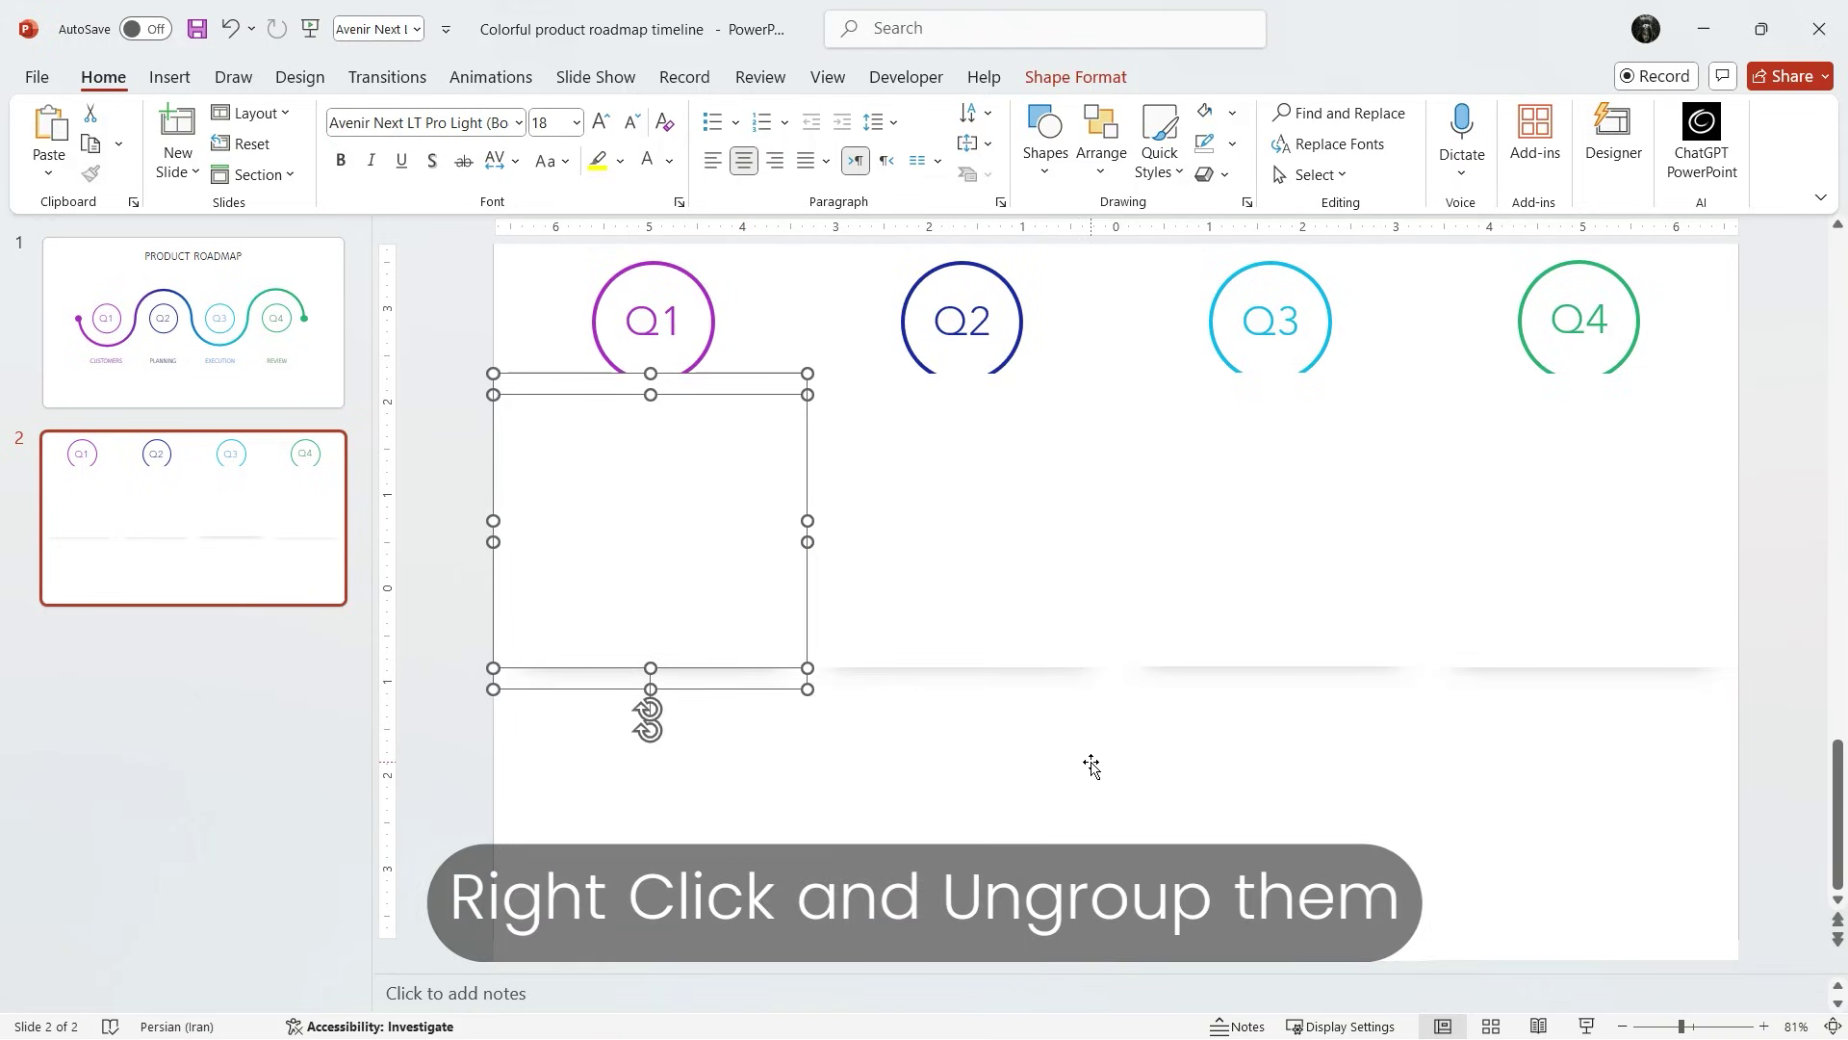
left_click(456, 685)
left_click(598, 619)
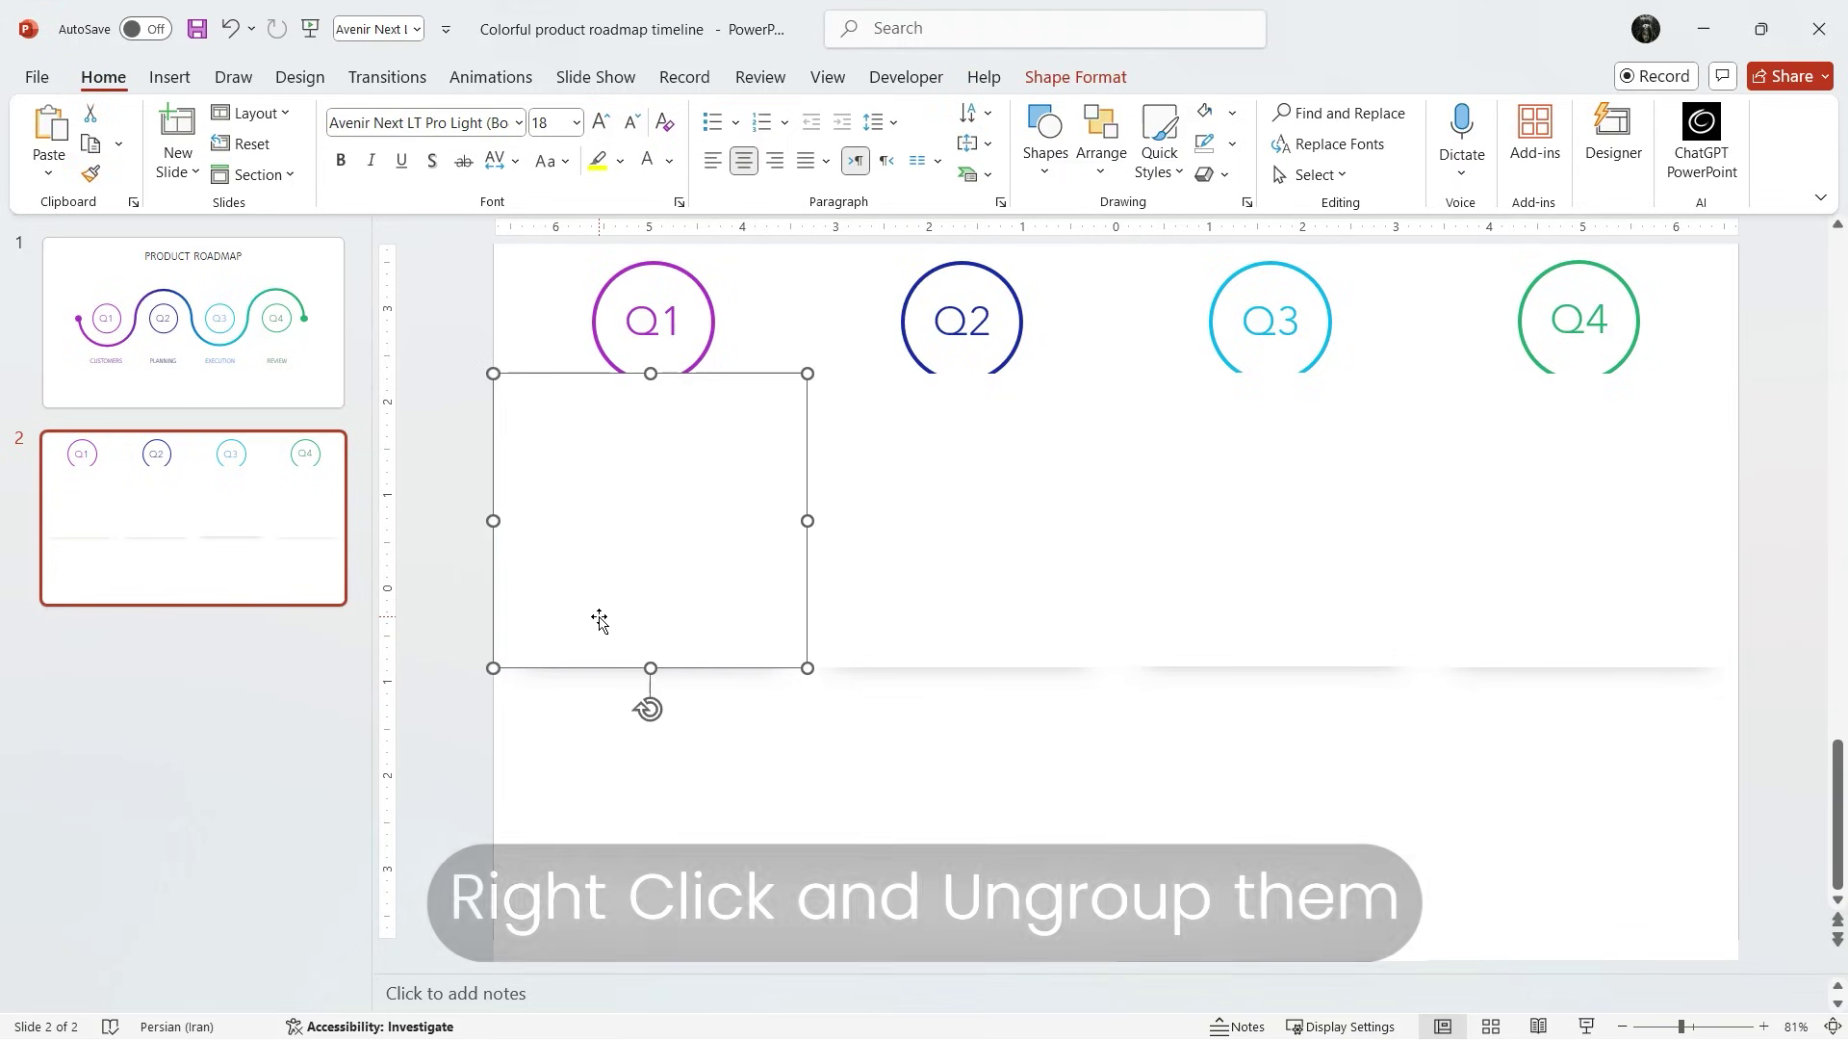
left_click(988, 75)
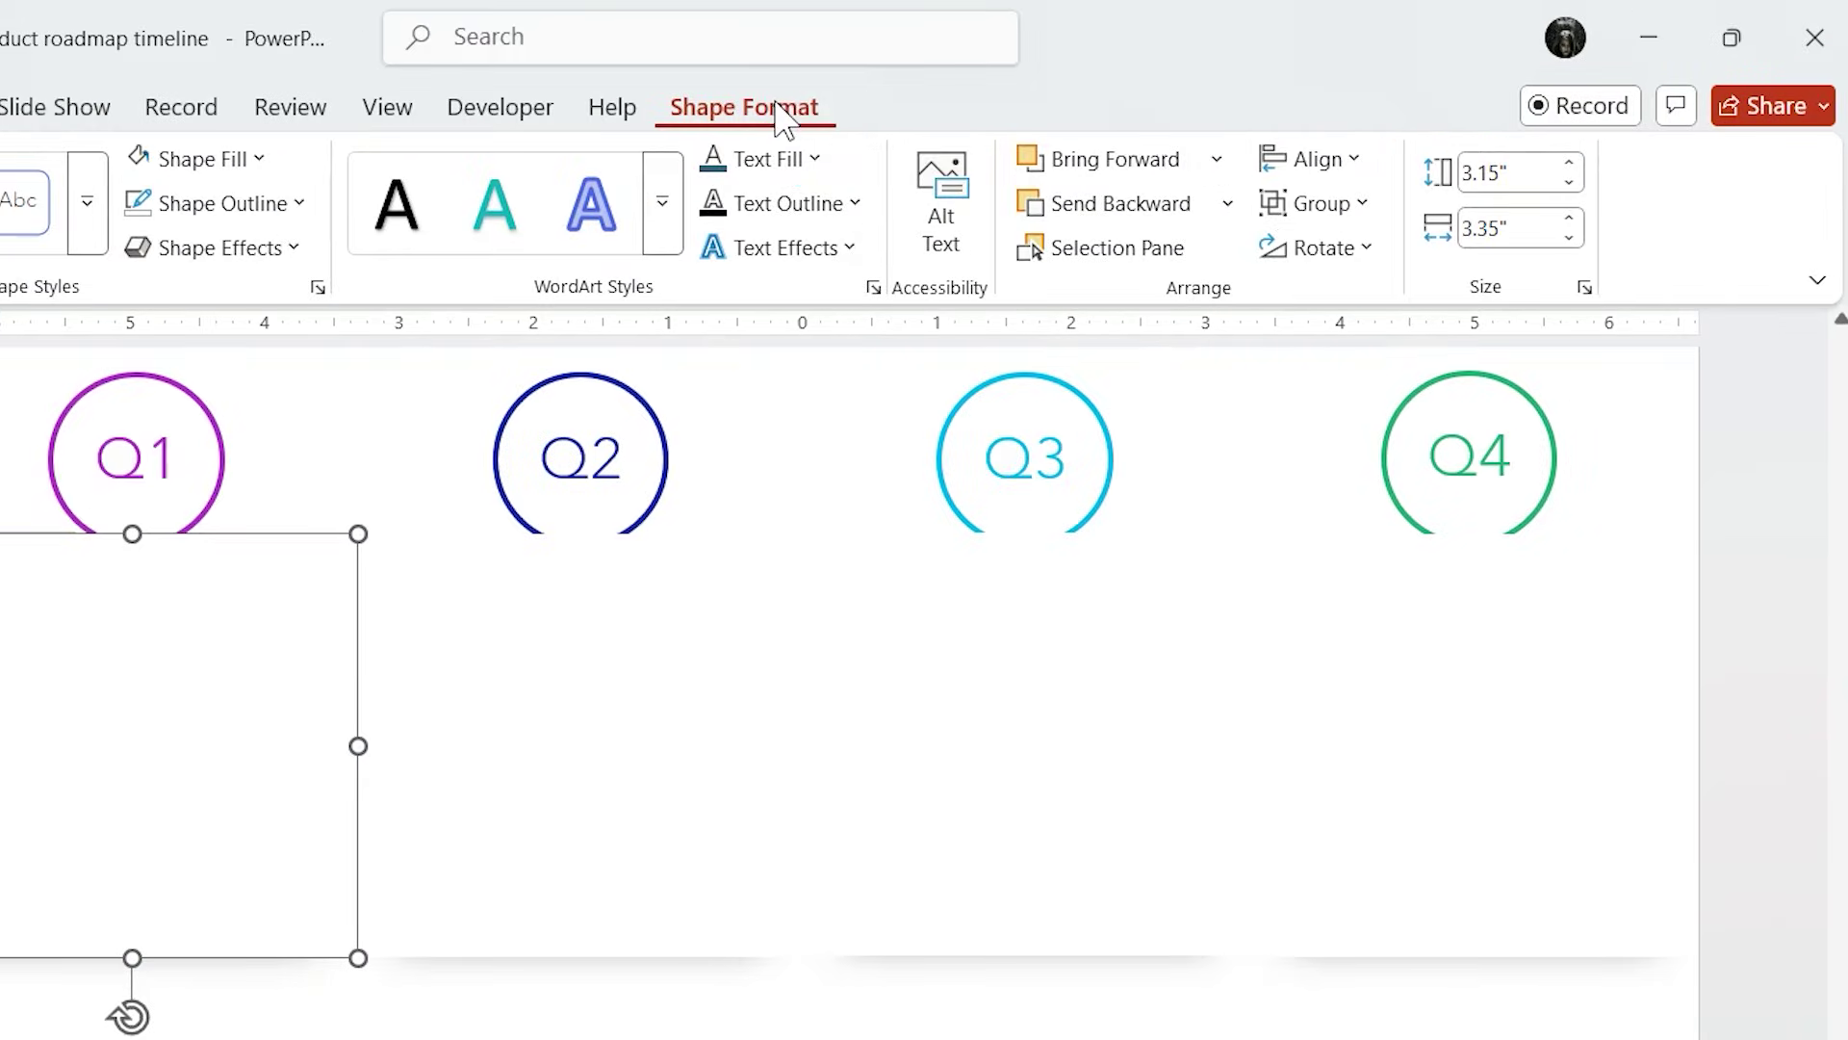
Step: In the Selection Pane, move Rectangles 45, 48, 51 and 54 below Rectangle 32
left_click(1132, 254)
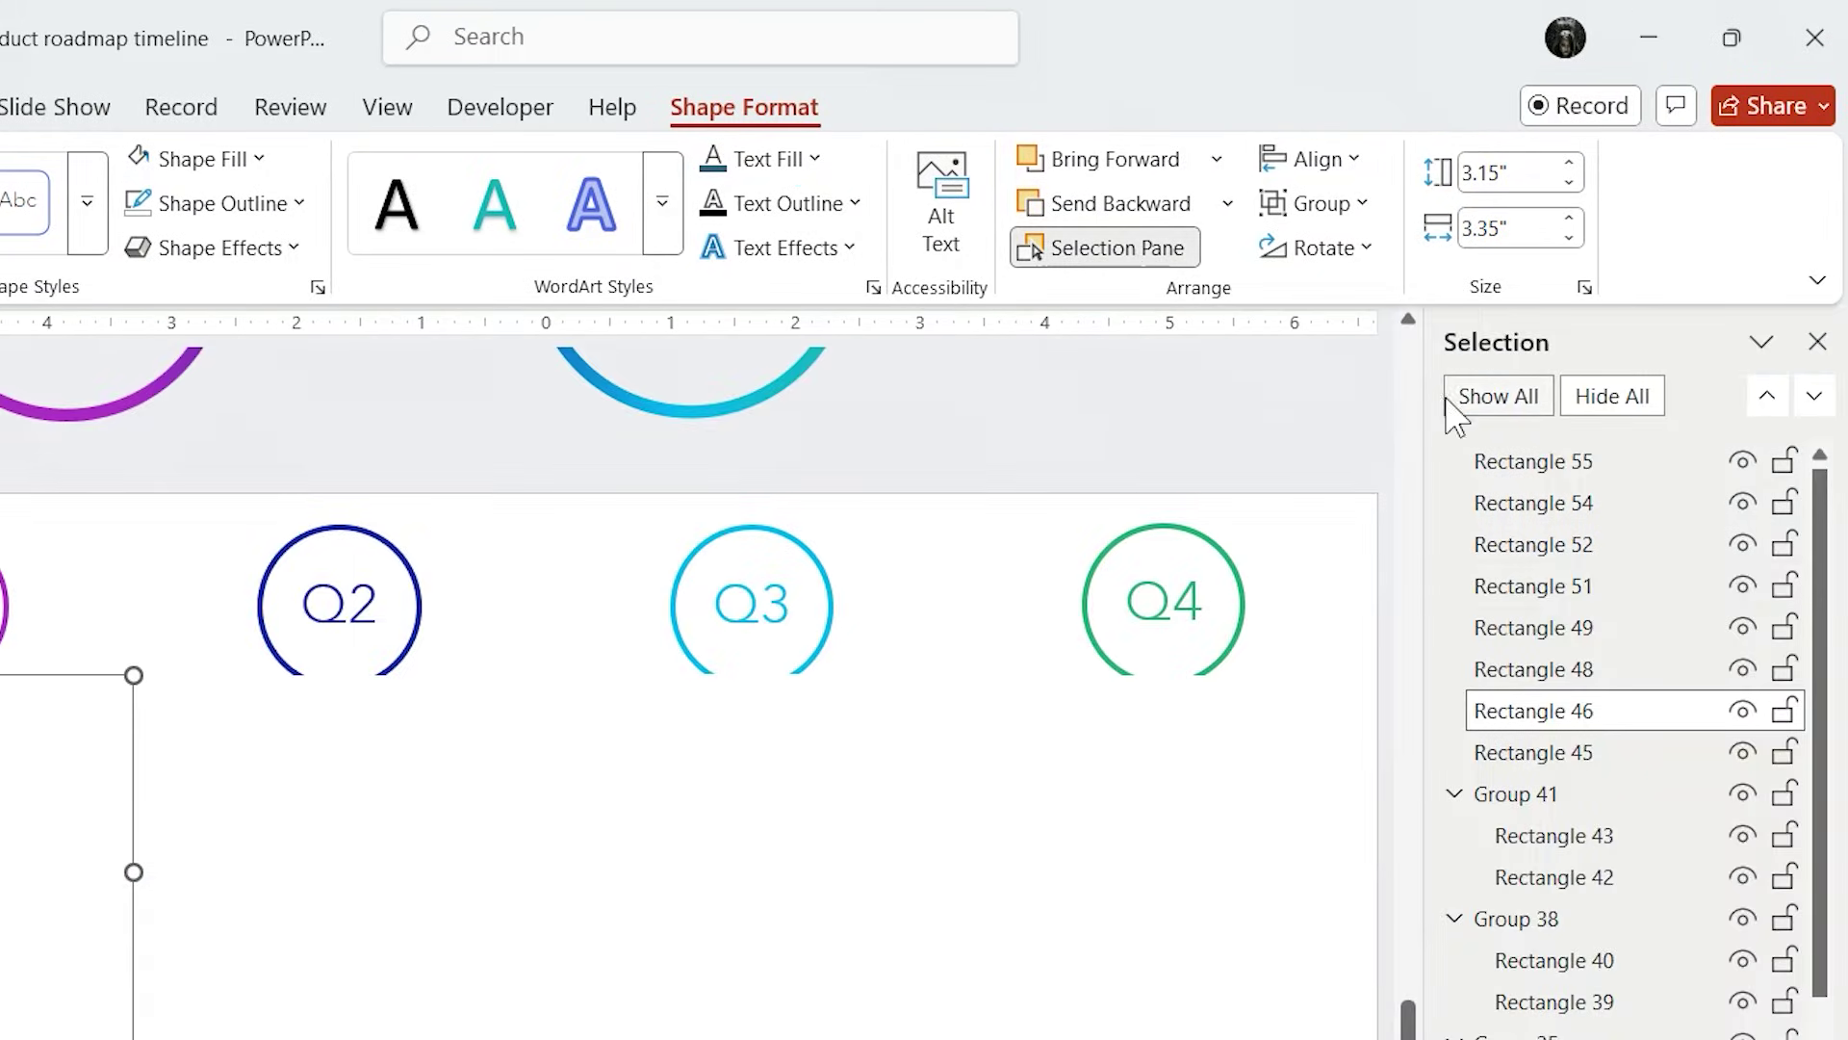
left_click(1482, 753)
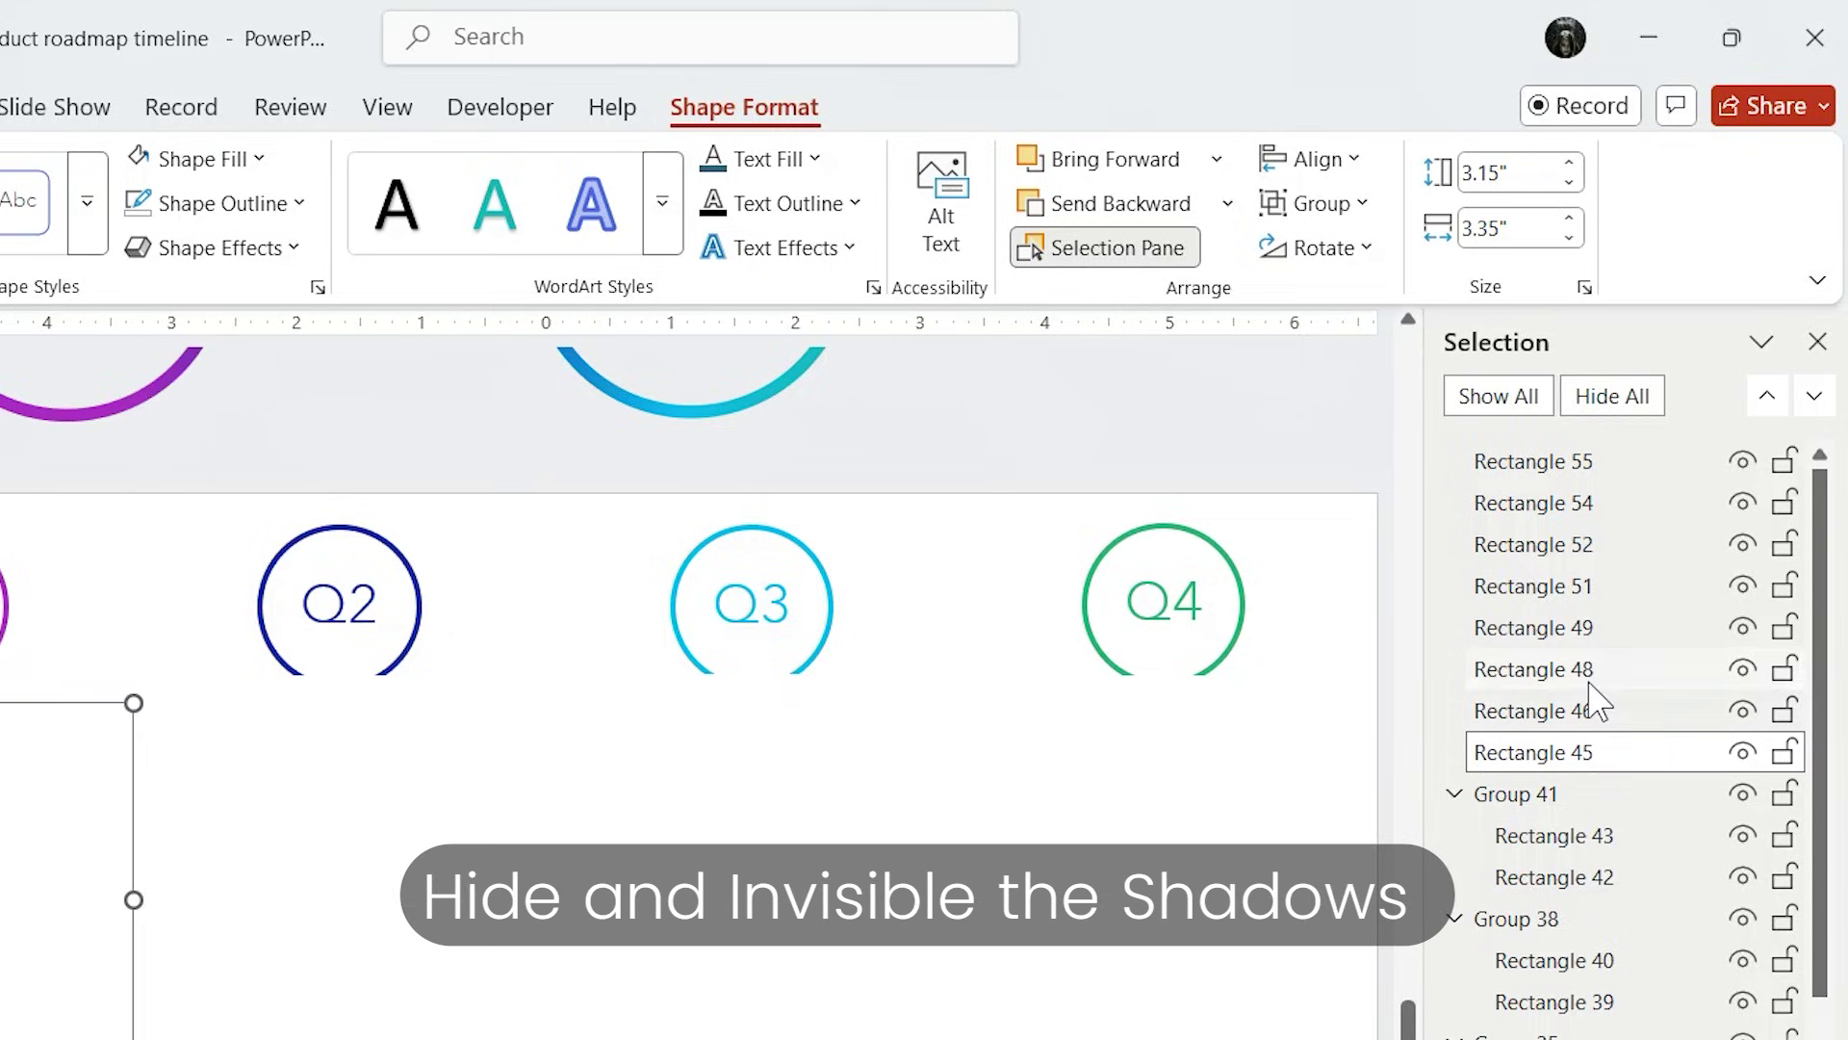
left_click(1589, 680, "ctrl")
left_click(1598, 582, "ctrl")
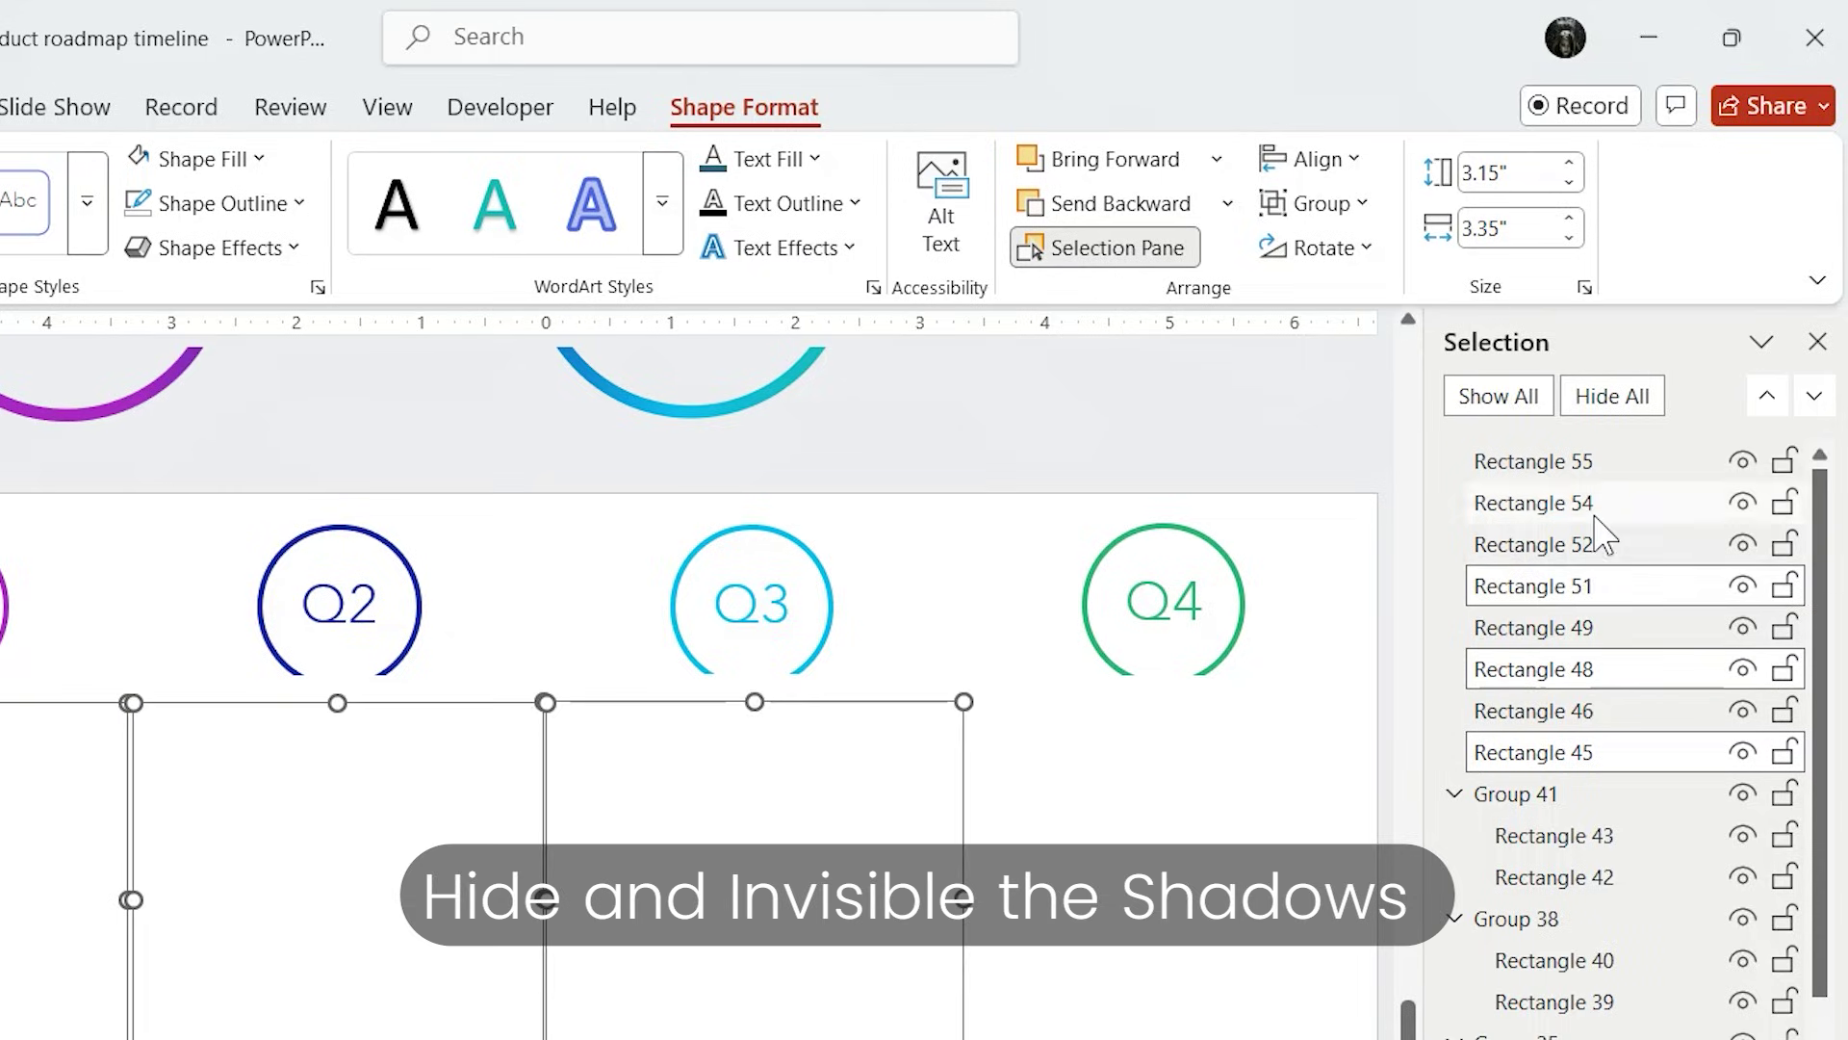
left_click_drag(1594, 510, 1608, 669)
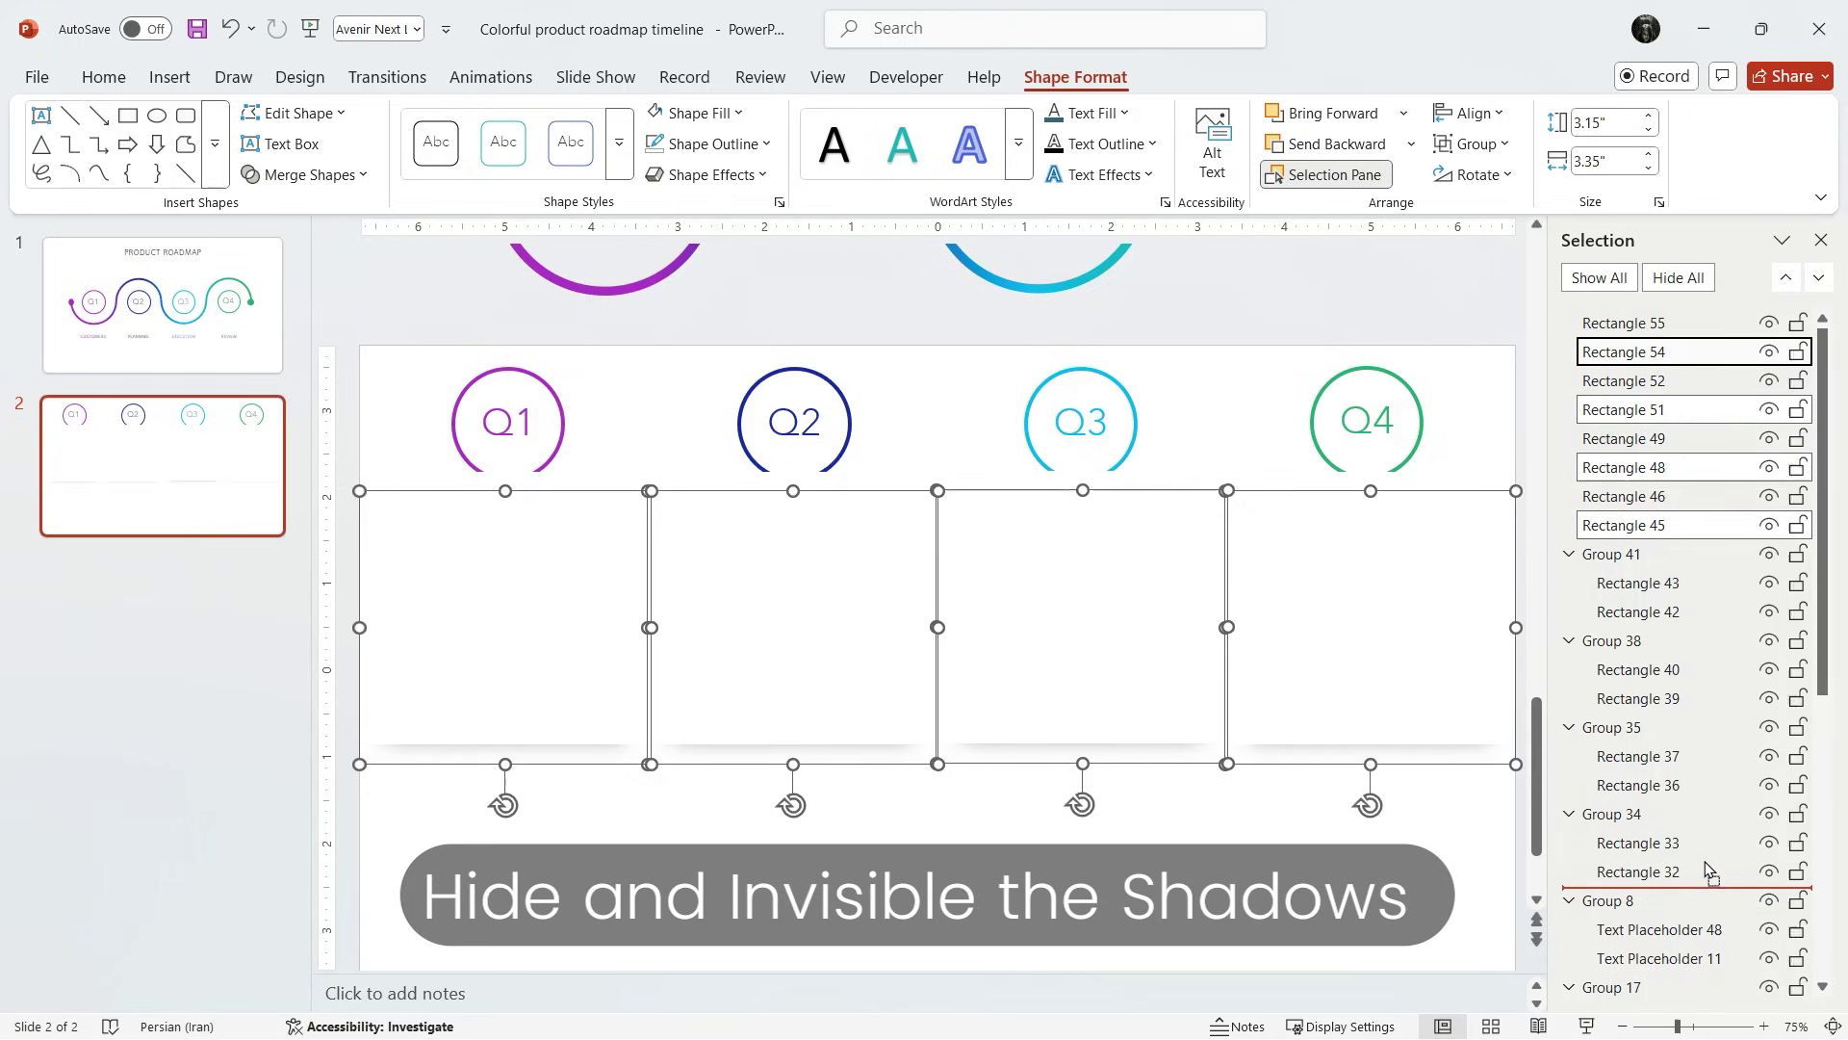
left_click_drag(1707, 890, 1705, 886)
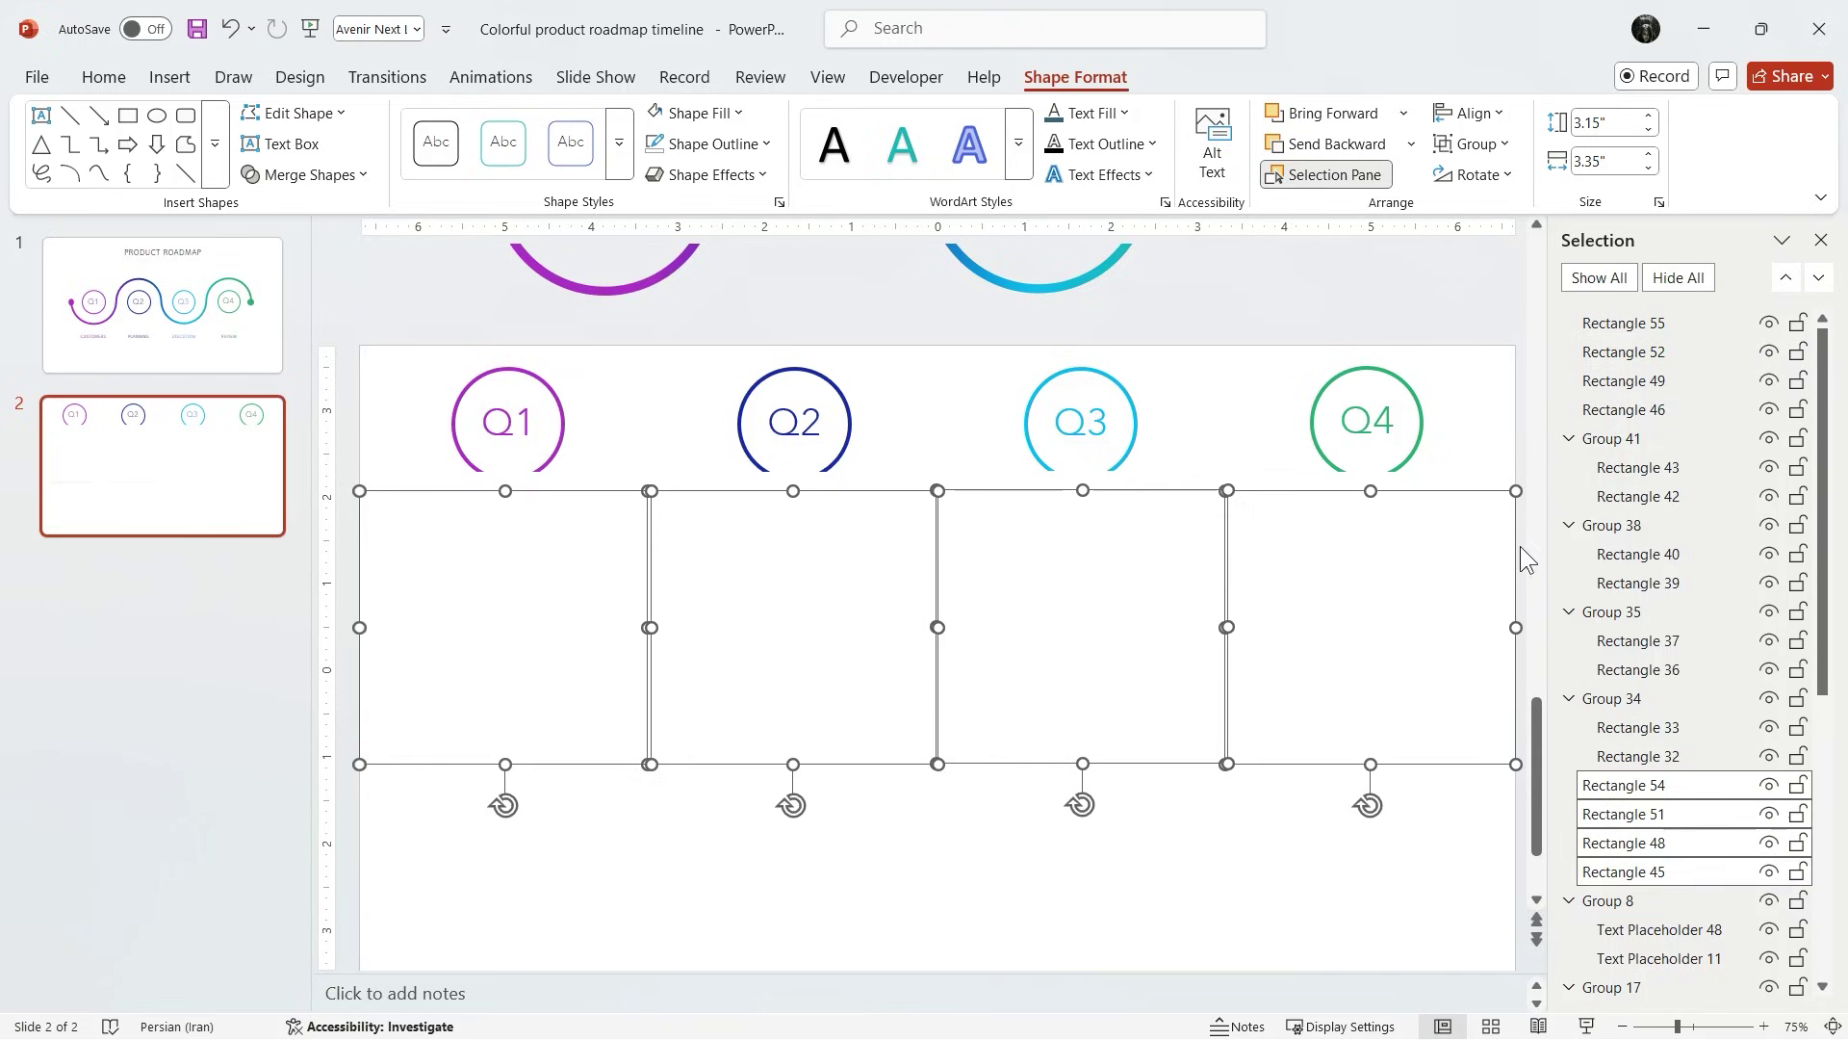
left_click(1469, 322)
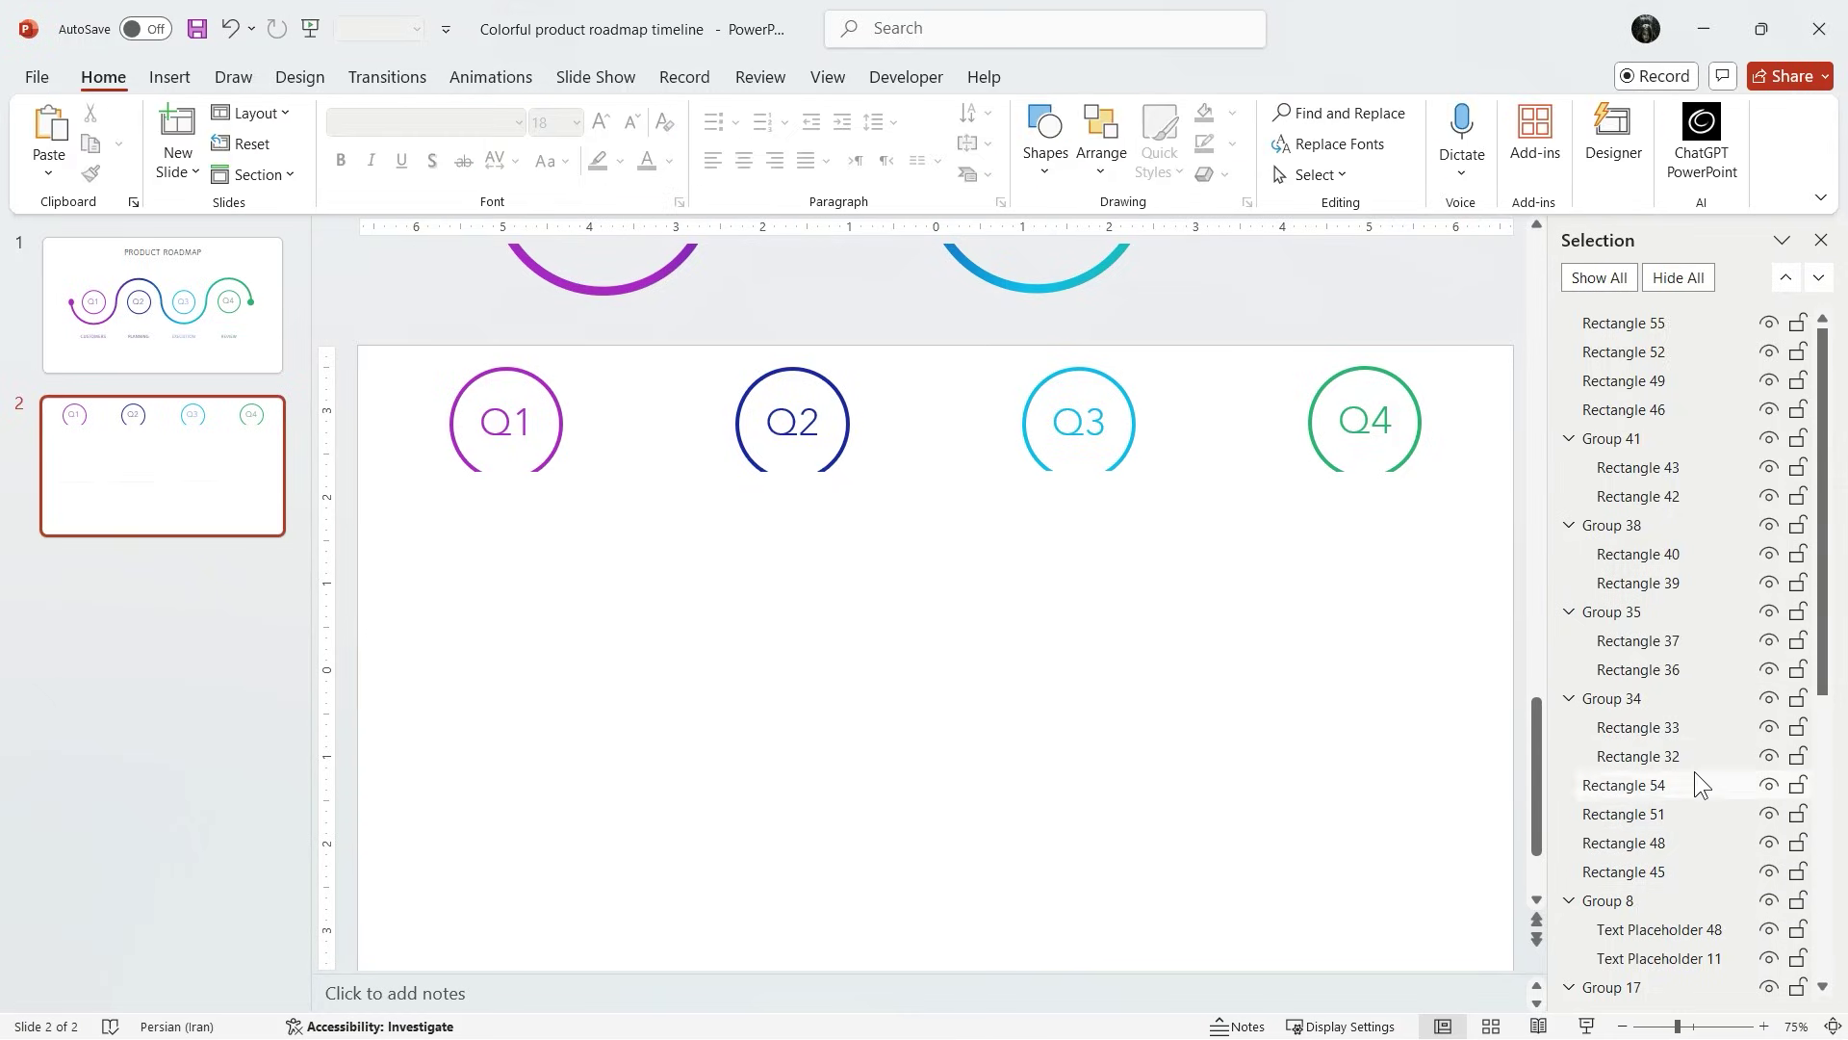
Step: Bring the Q1–Q4 heading groups to the top of the layer order
scroll(1832, 705, "down", 2)
scroll(1832, 706, "down", 5)
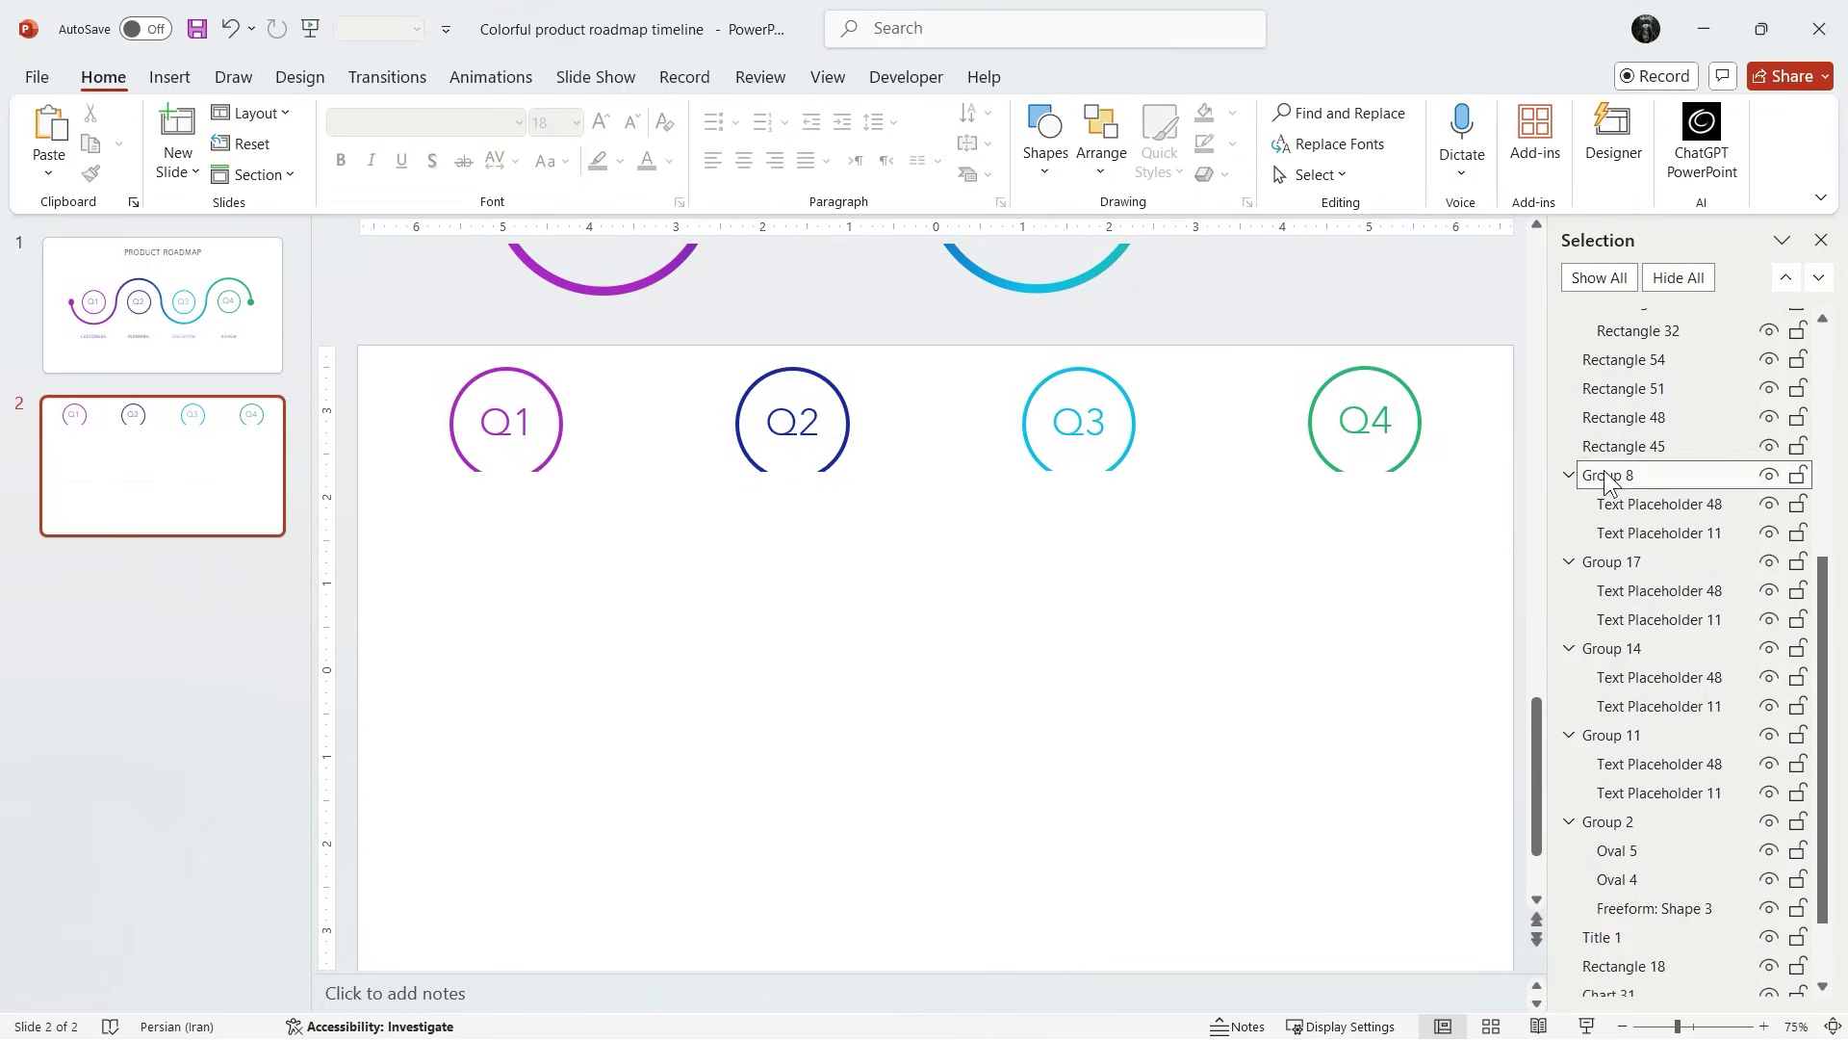
left_click(1605, 475)
left_click(1632, 564, "ctrl")
left_click(1642, 648, "ctrl")
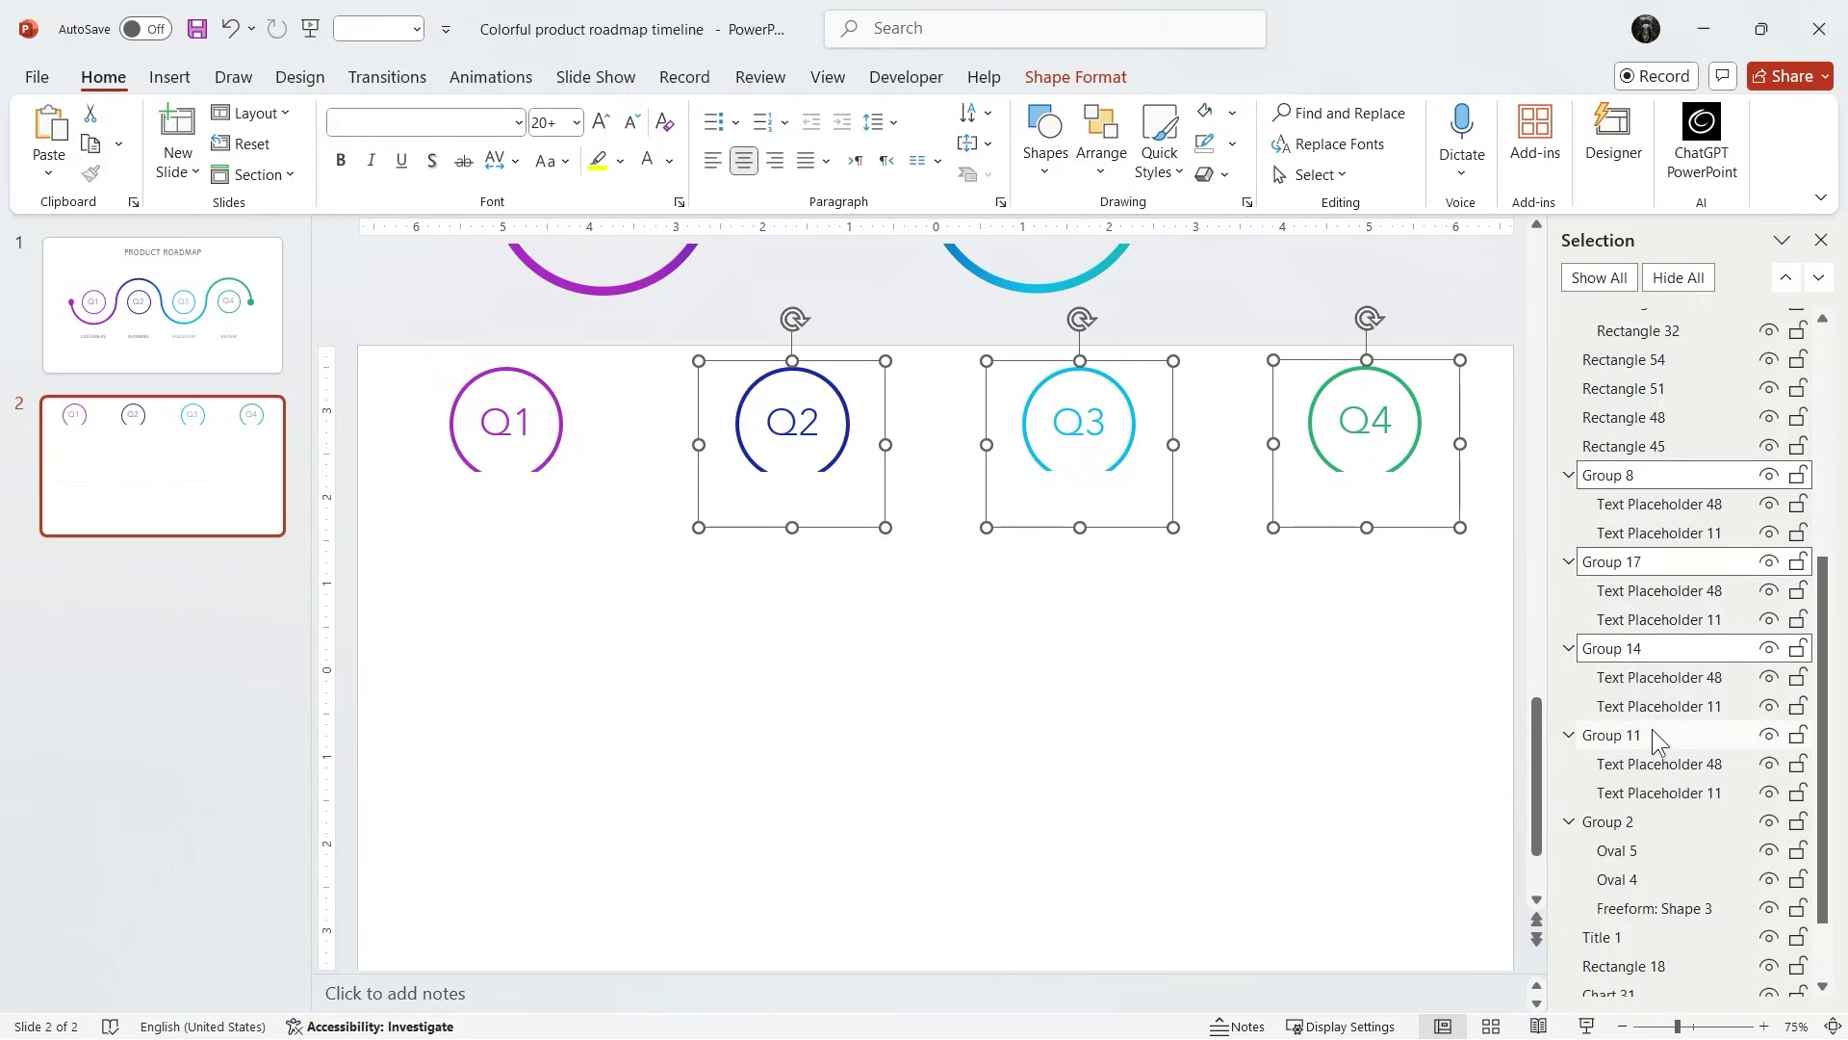
left_click(1654, 737, "ctrl")
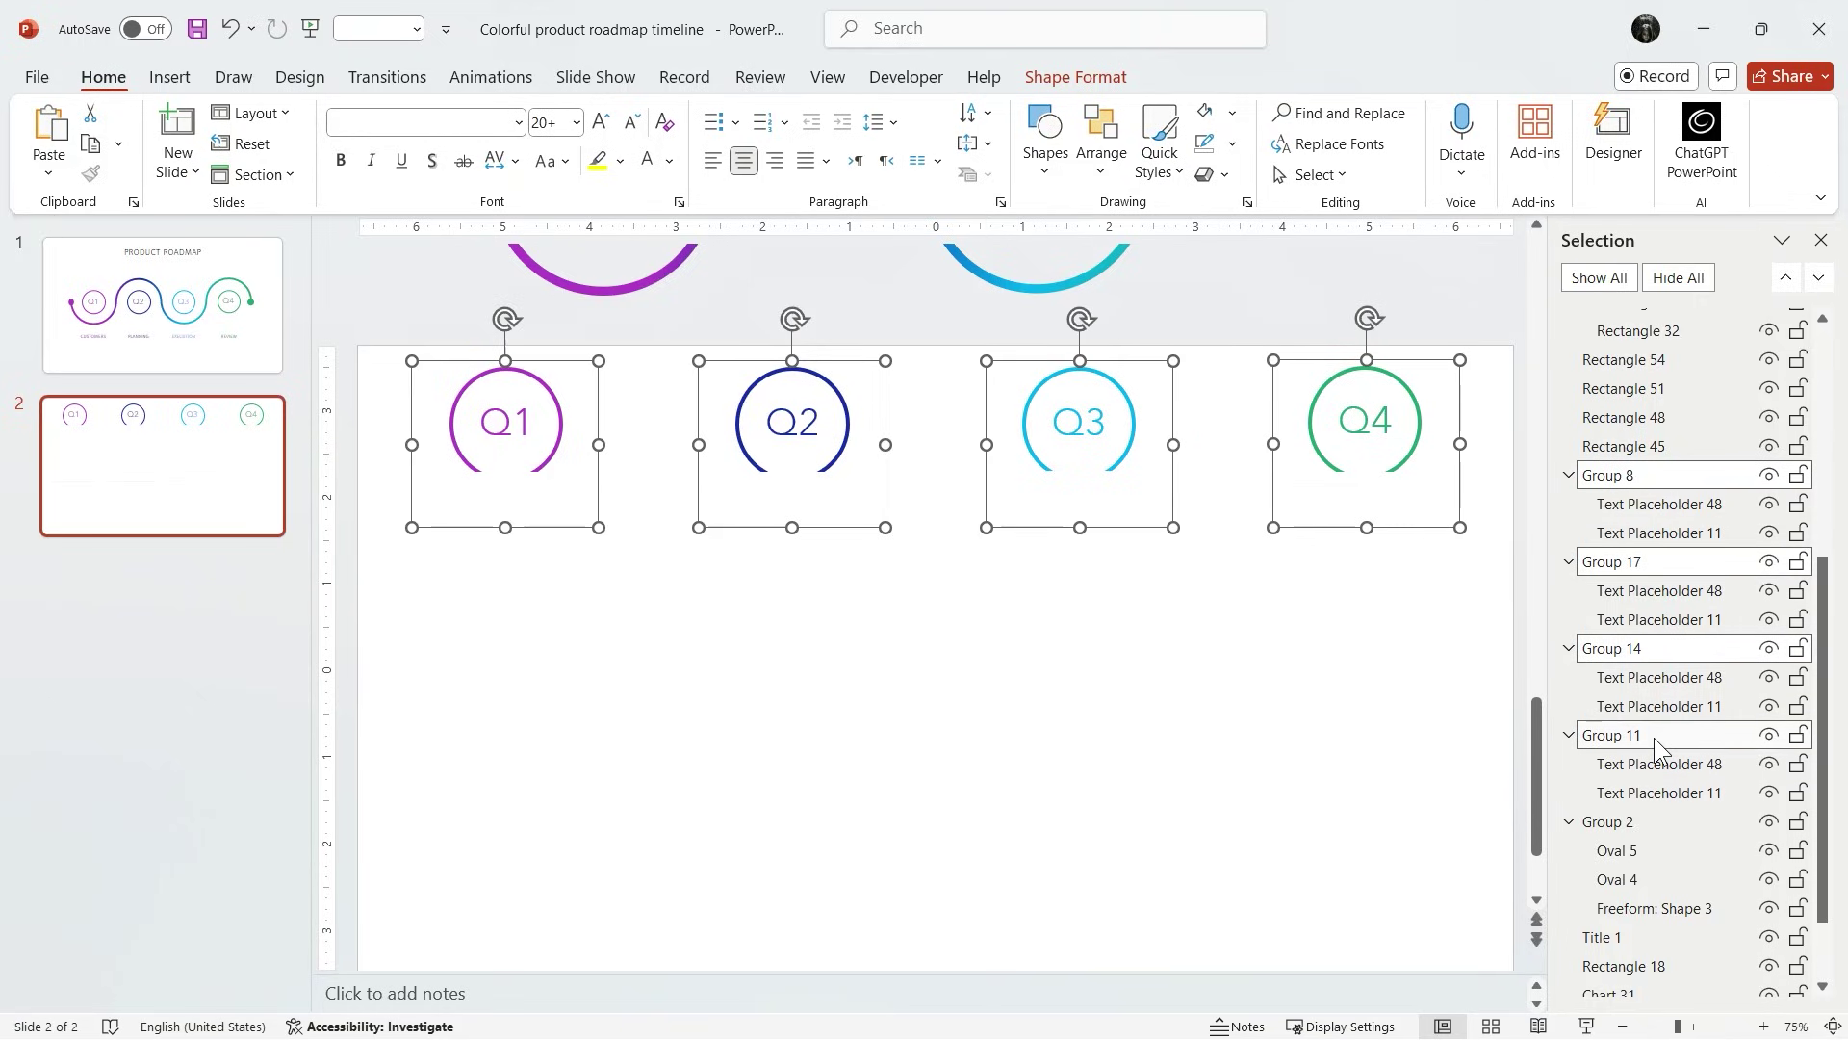
scroll(1782, 631, "up", 4)
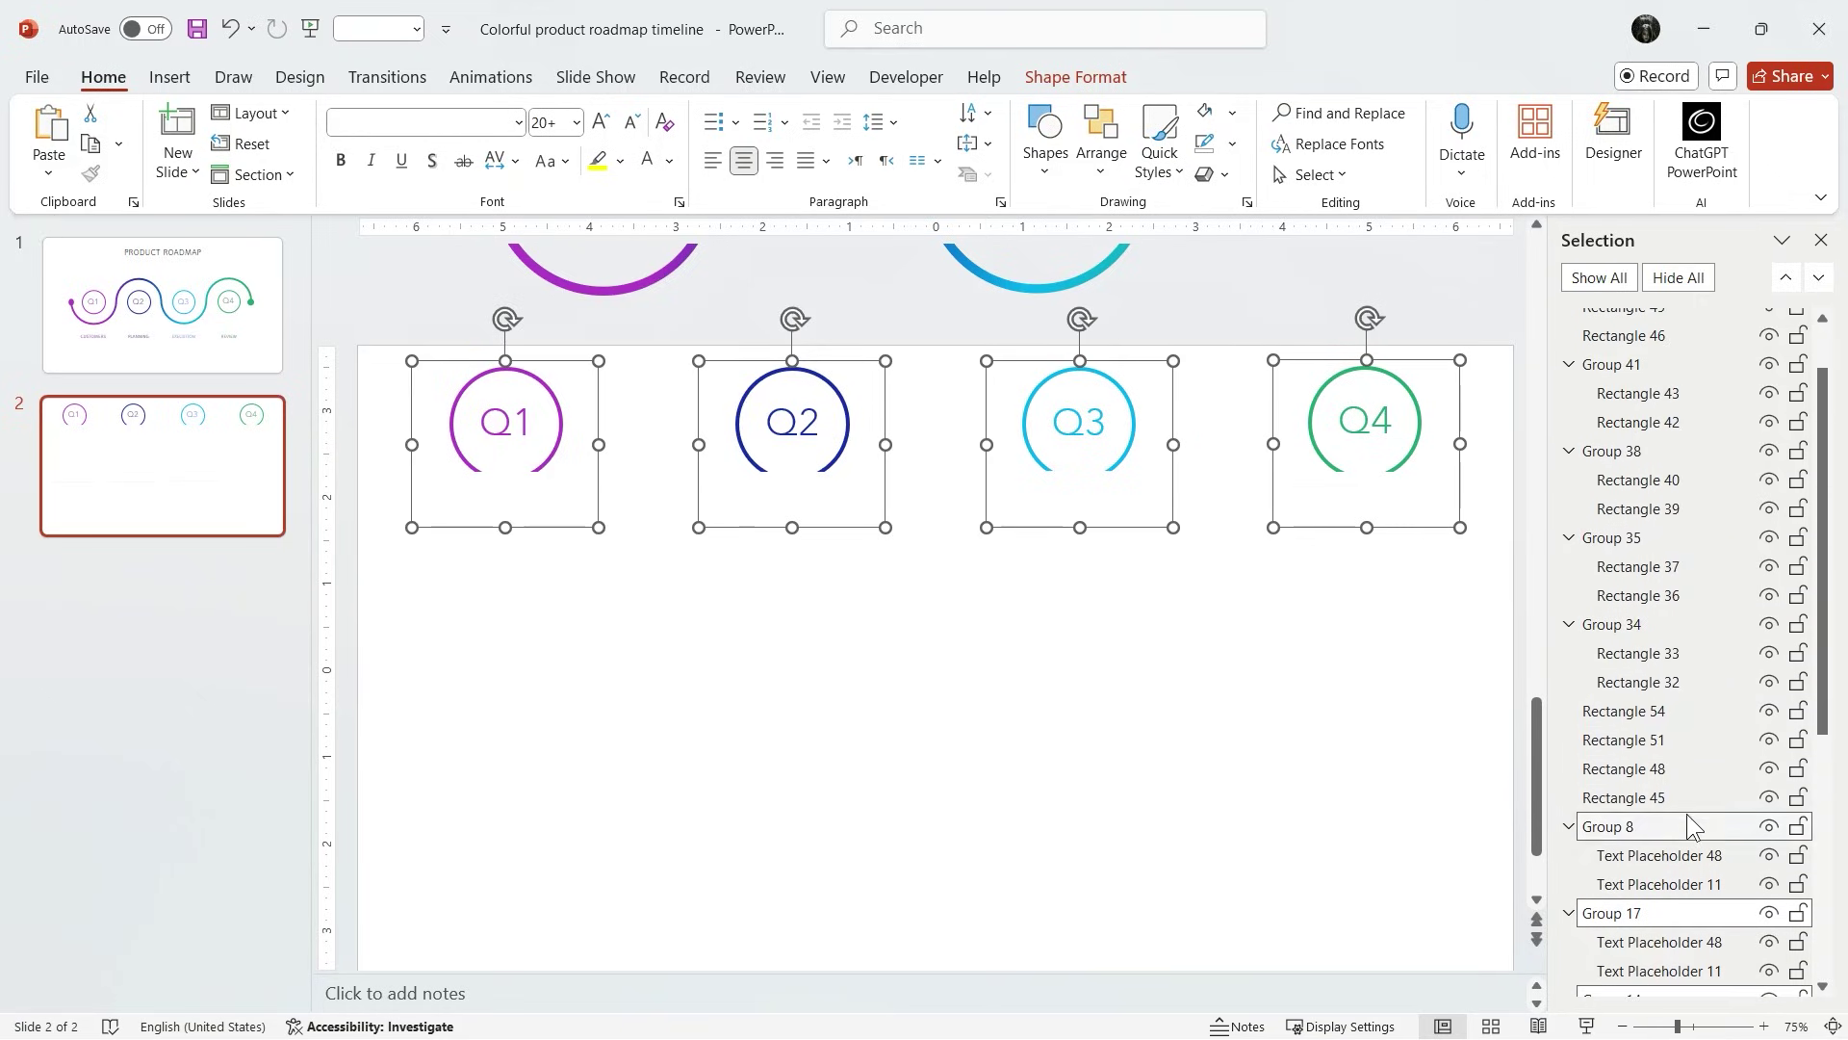
left_click_drag(1687, 813, 1666, 315)
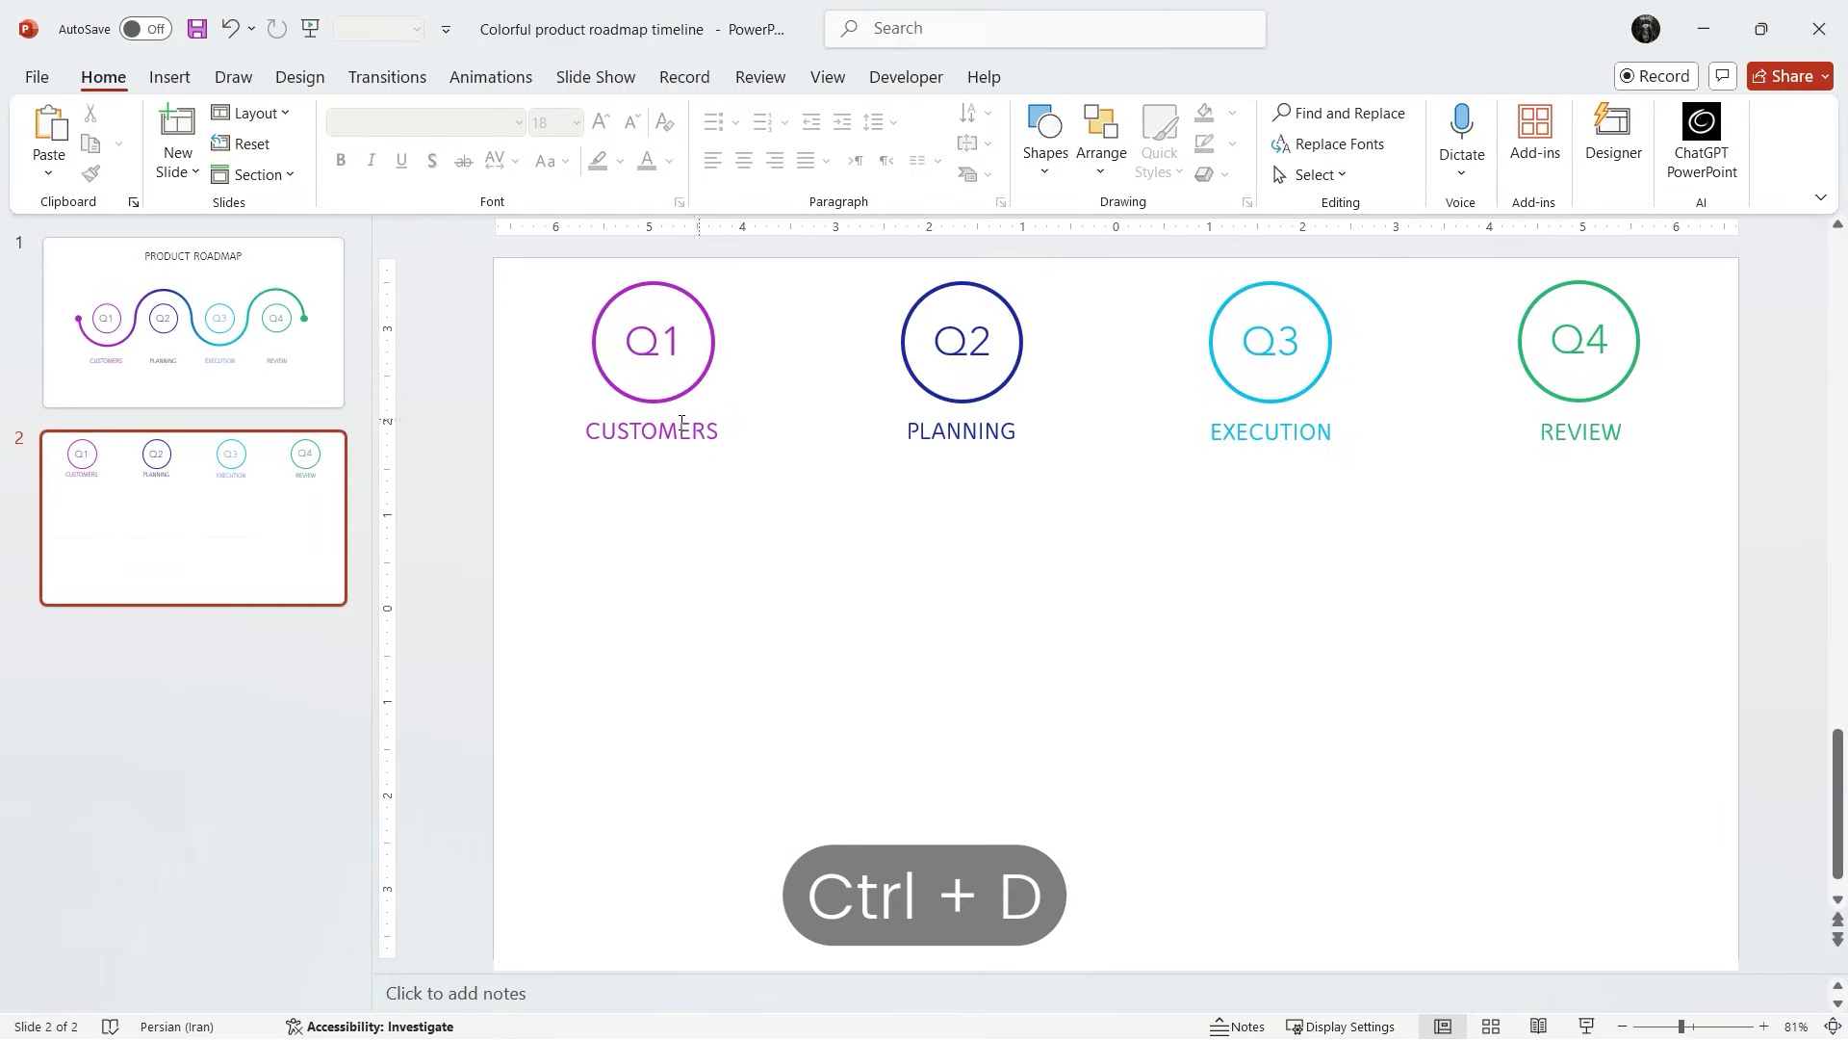
Step: Duplicate slide 2 as slide 3, reposition the Q1 card, and send the background back to reveal the Customers chart
left_click(200, 503)
key("ctrl+d")
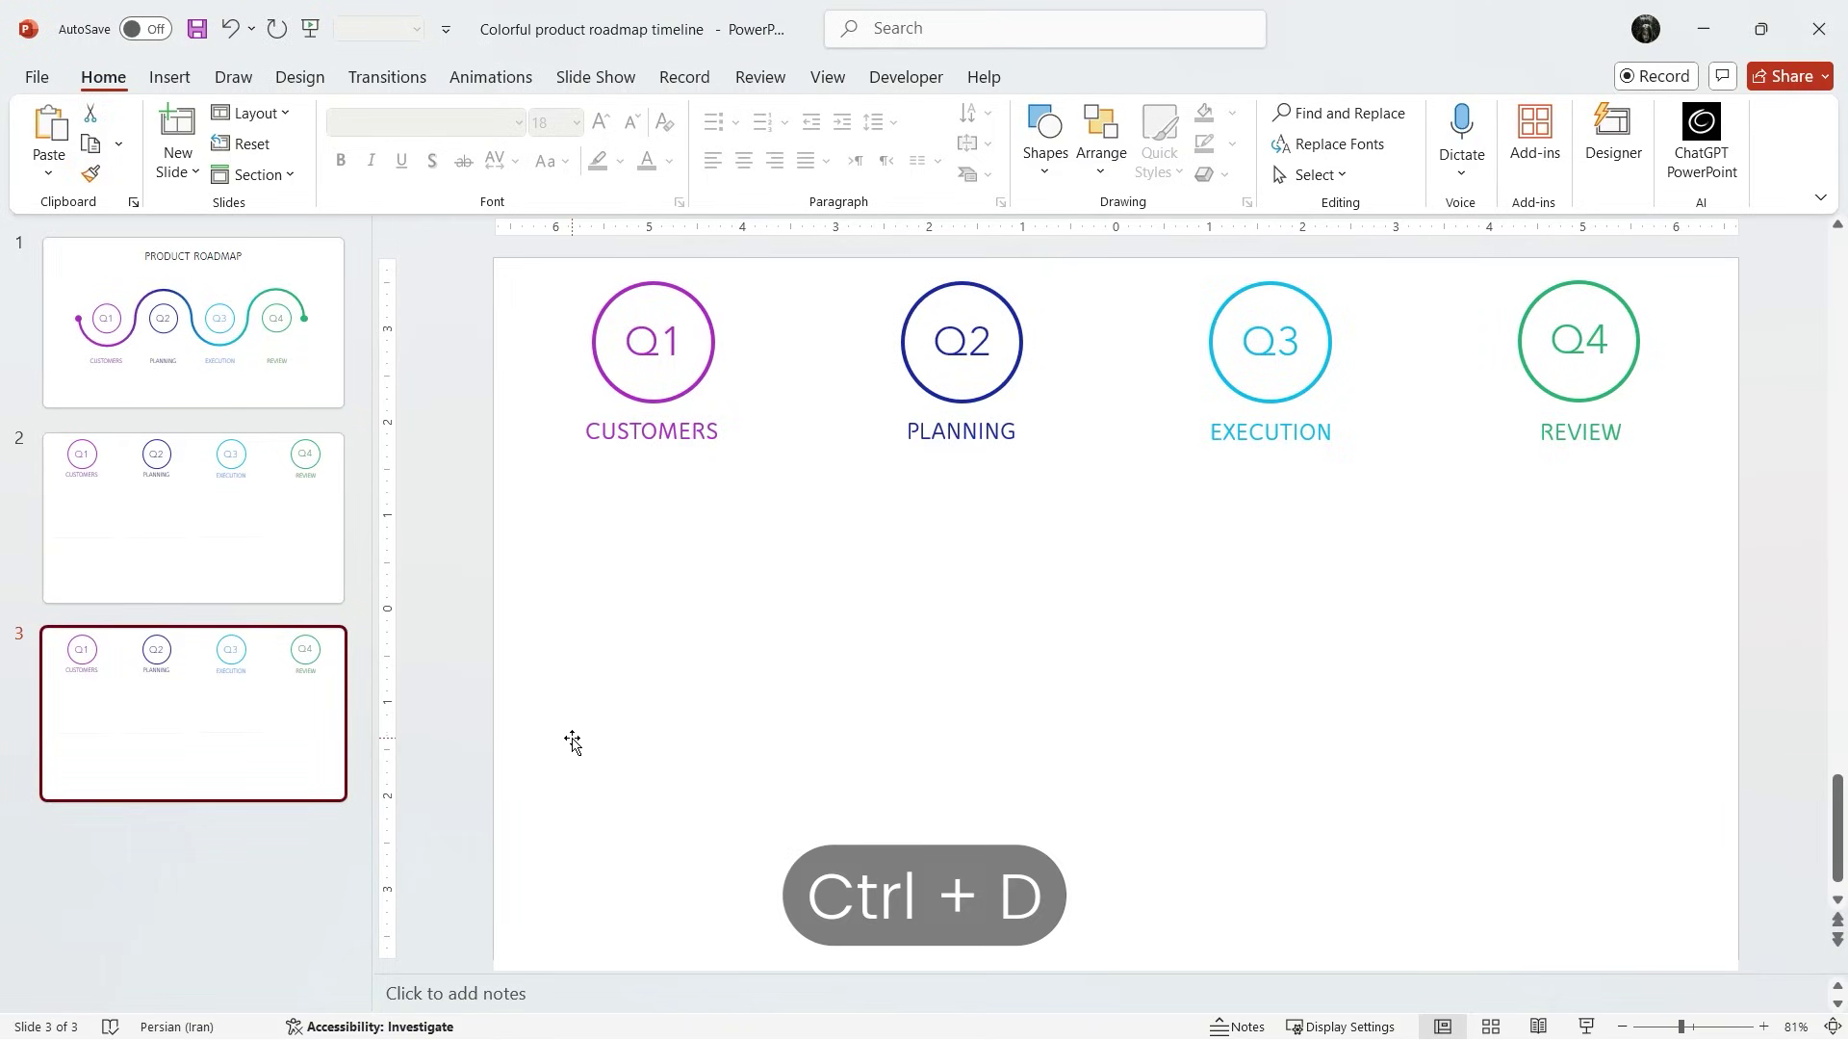
left_click(572, 741)
key("Down")
key("Down")
key("Down")
key("Down")
key("Down")
key("Down")
key("Down")
key("Down")
key("Down")
key("Down")
key("Down")
key("Down")
key("Down")
key("Down")
key("Down")
key("Down")
key("Down")
key("Down")
key("Down")
key("Down")
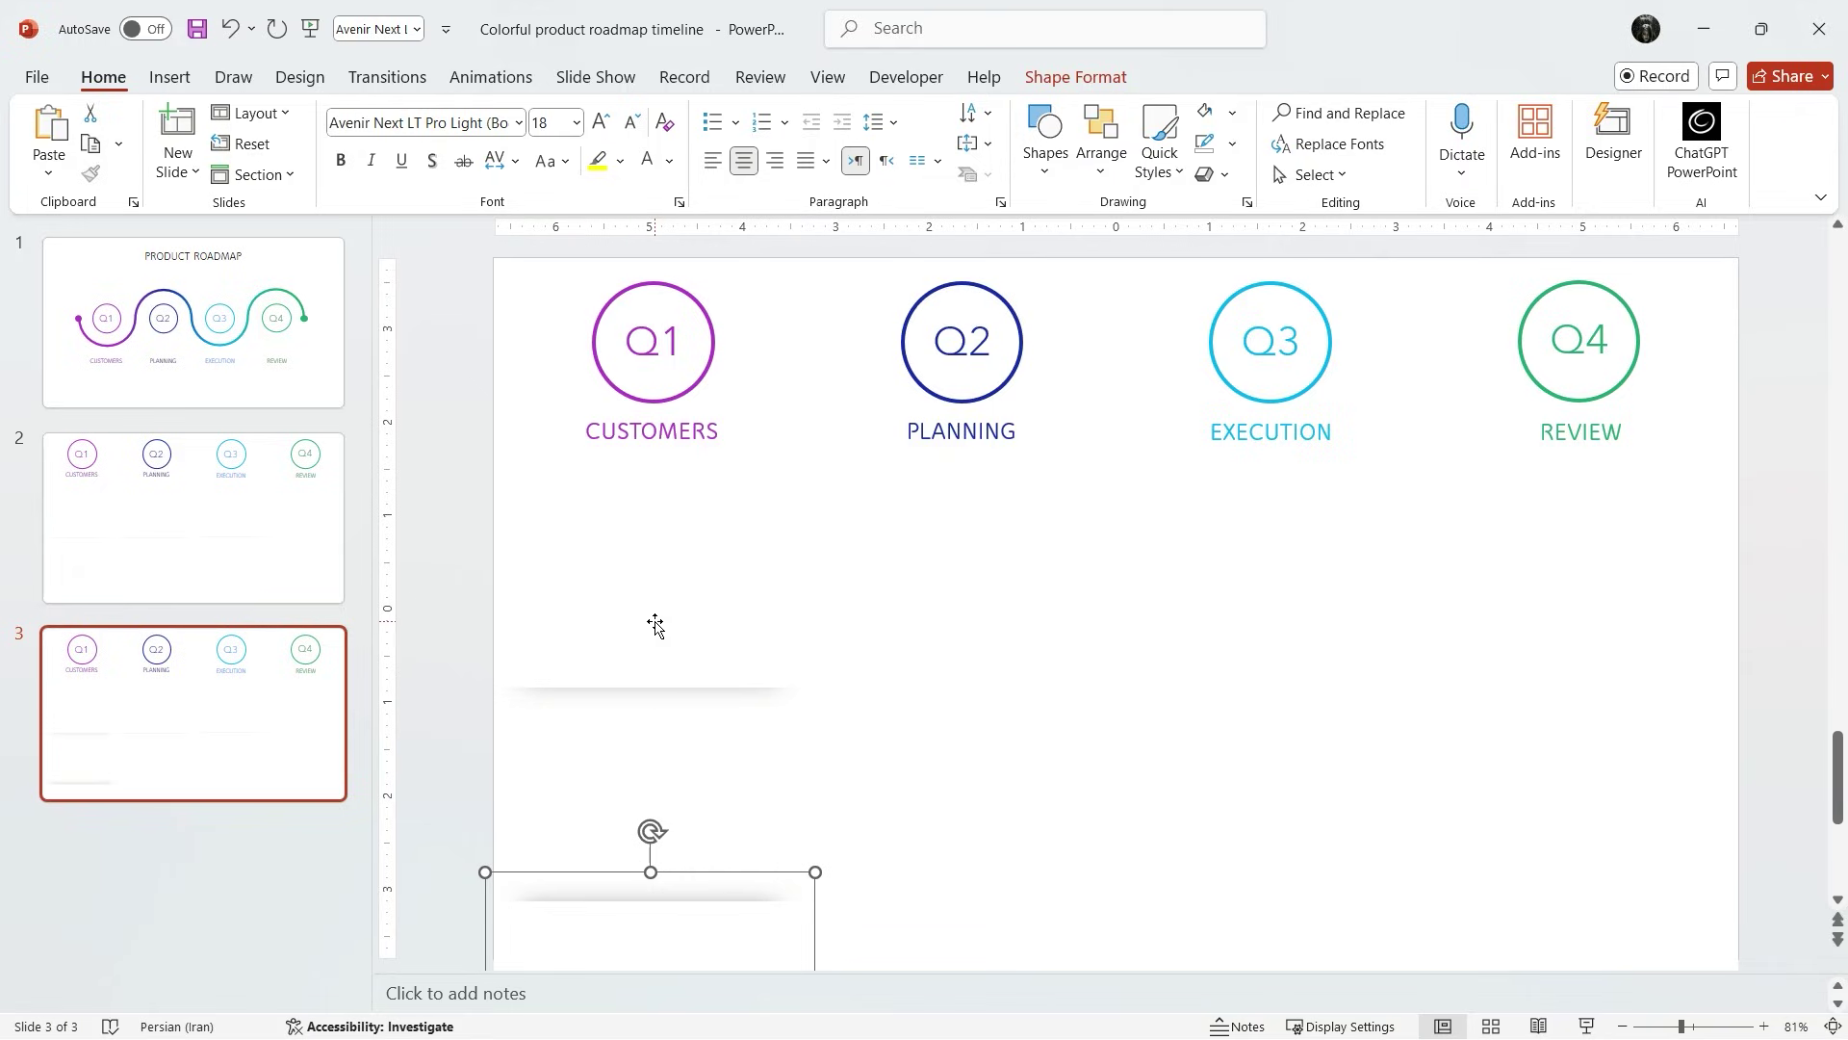
left_click(655, 626)
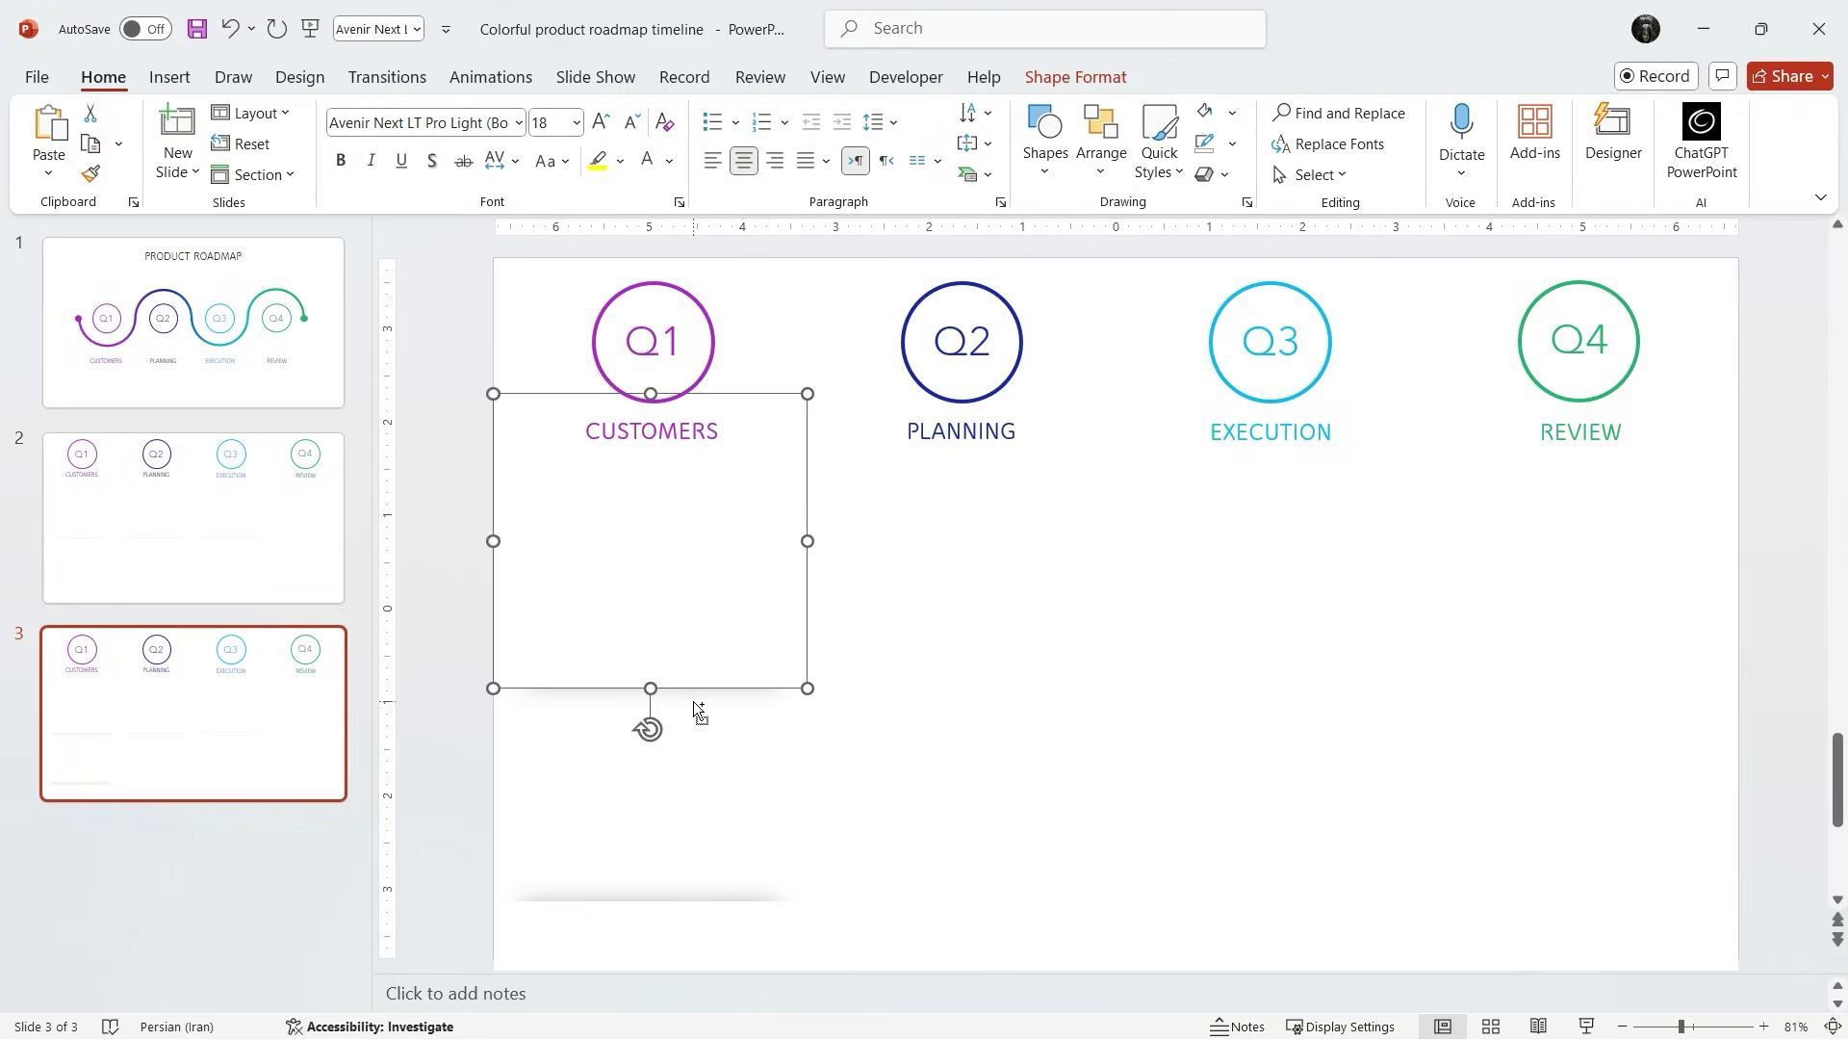
key("Up")
key("Up")
key("Up")
key("Up")
key("Up")
key("Up")
key("Up")
key("Up")
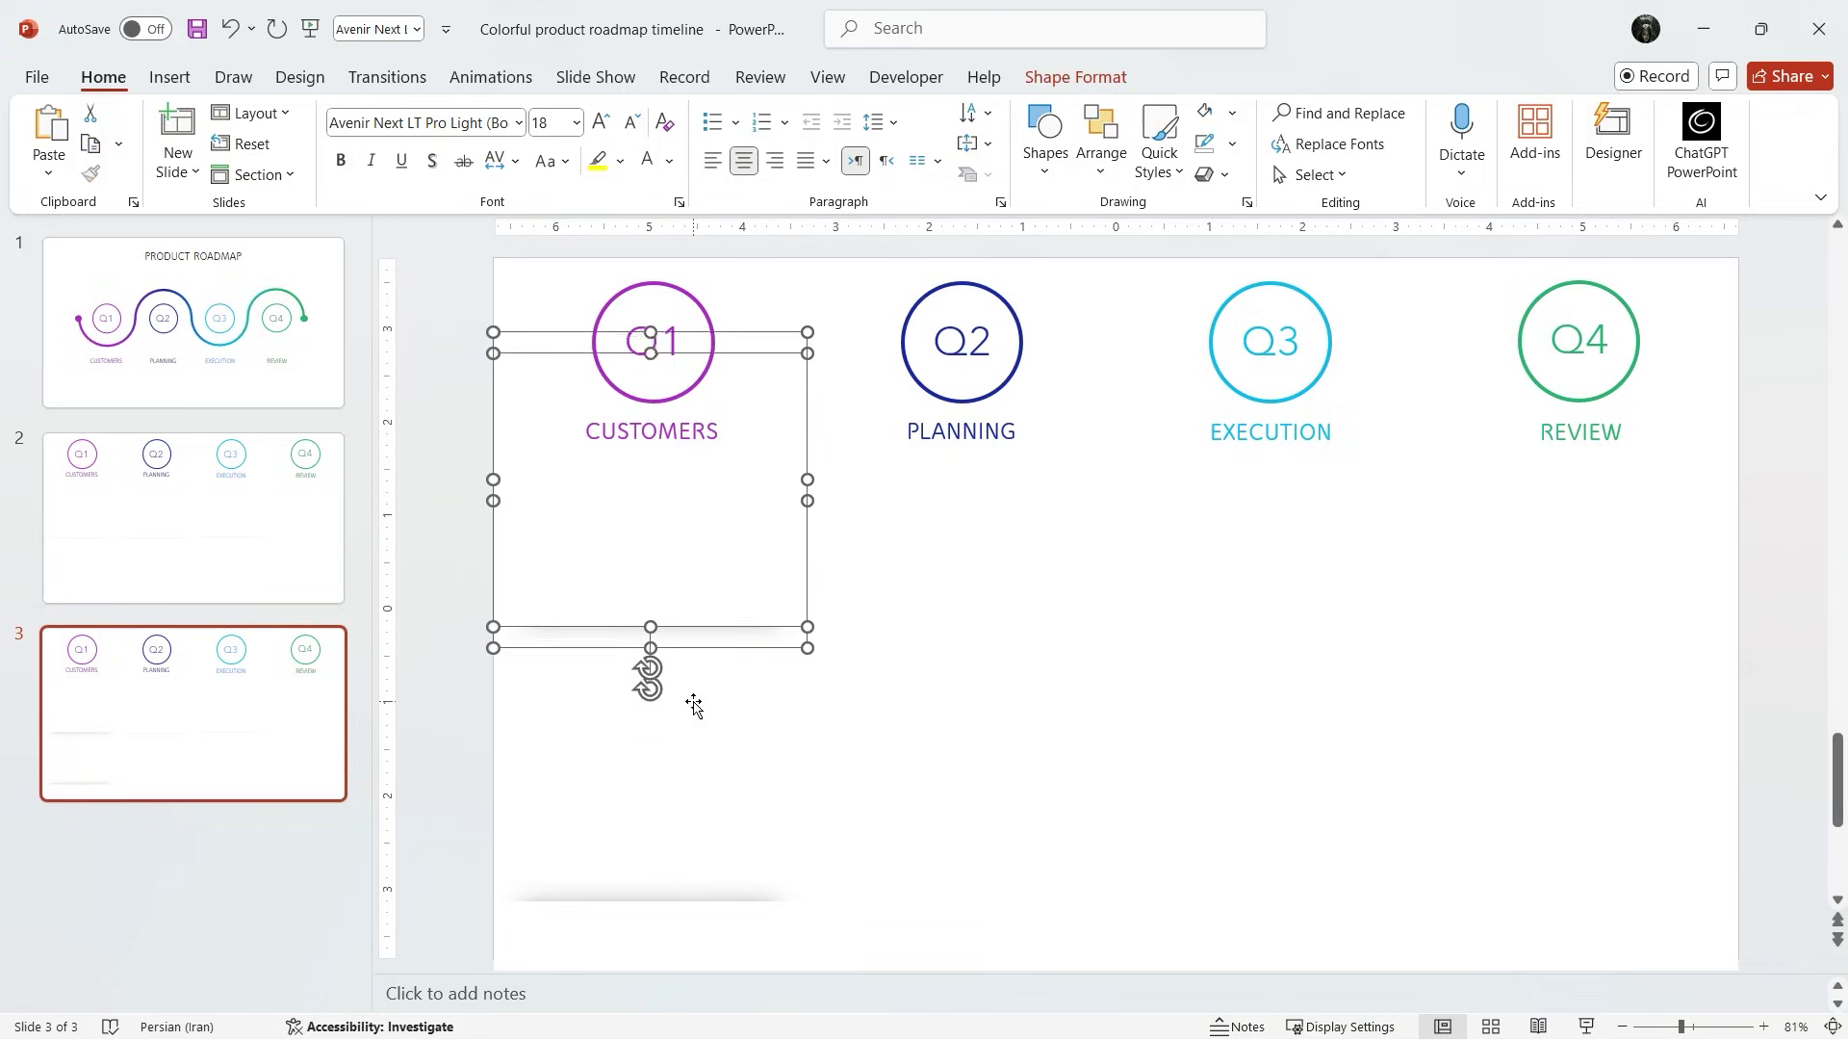
left_click(693, 705)
right_click(693, 705)
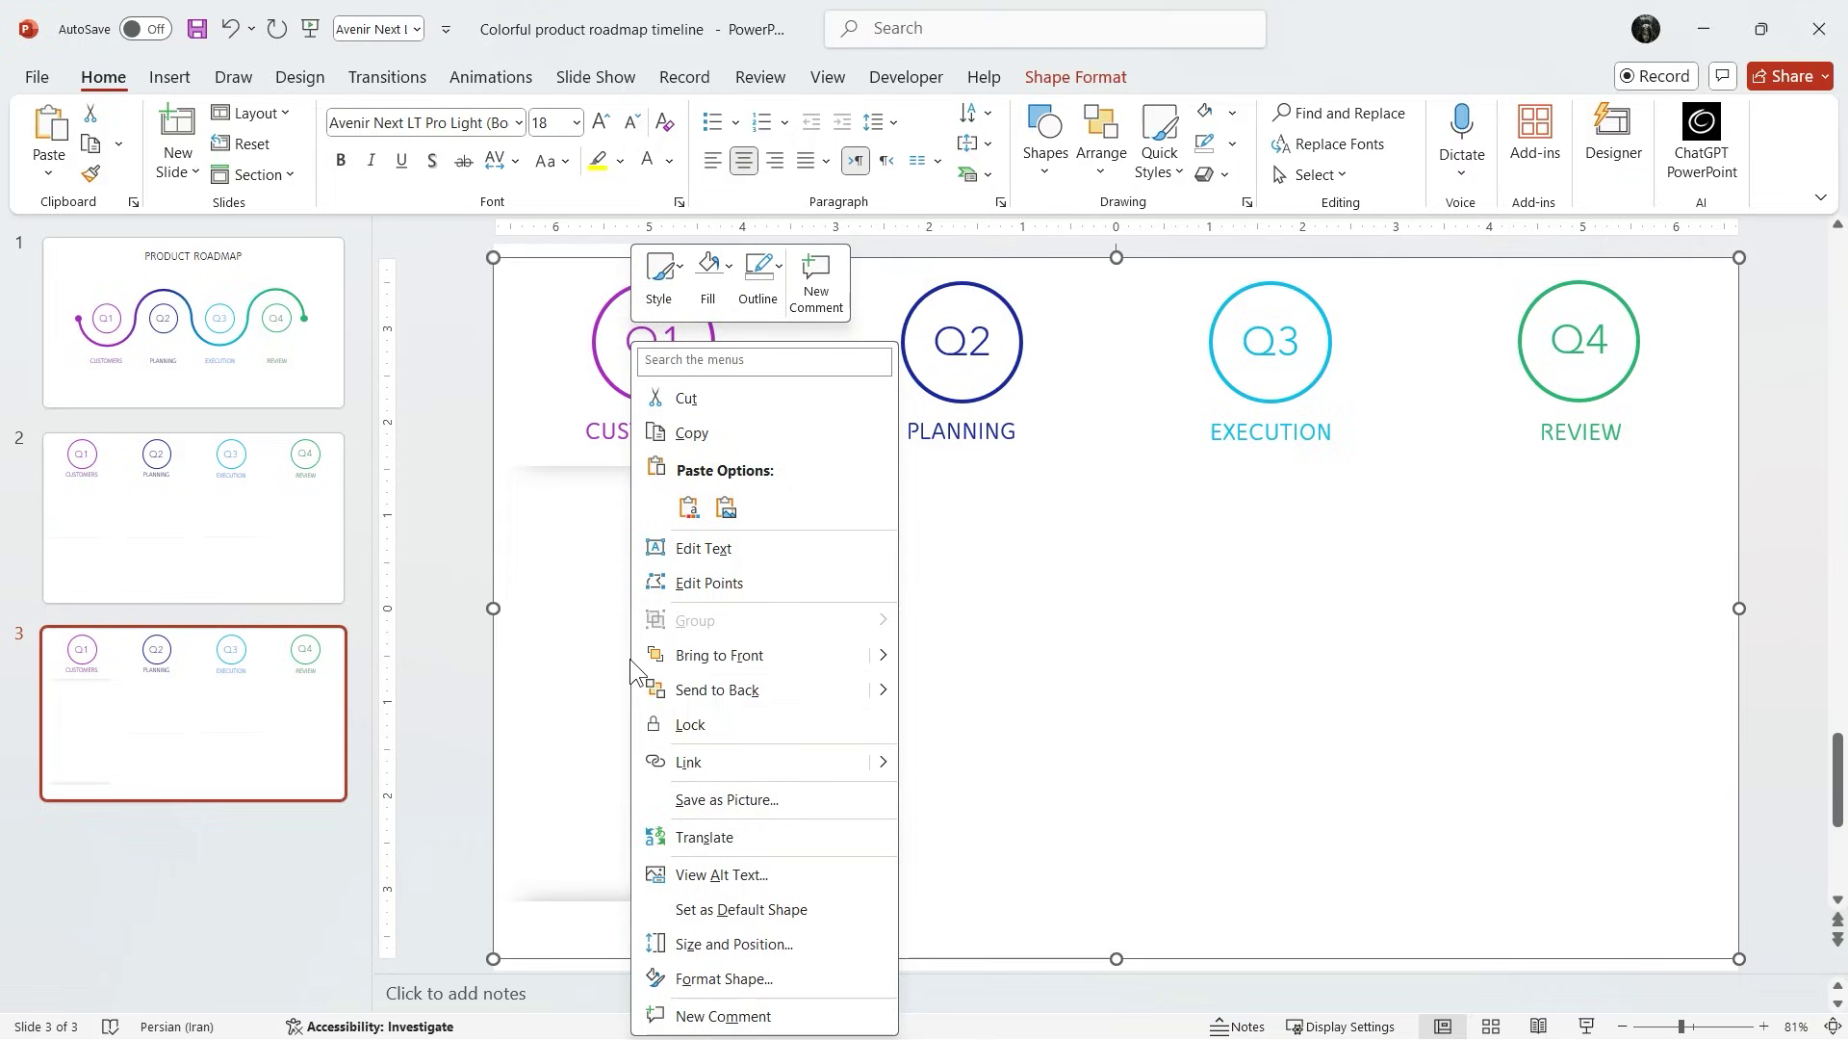
left_click(709, 691)
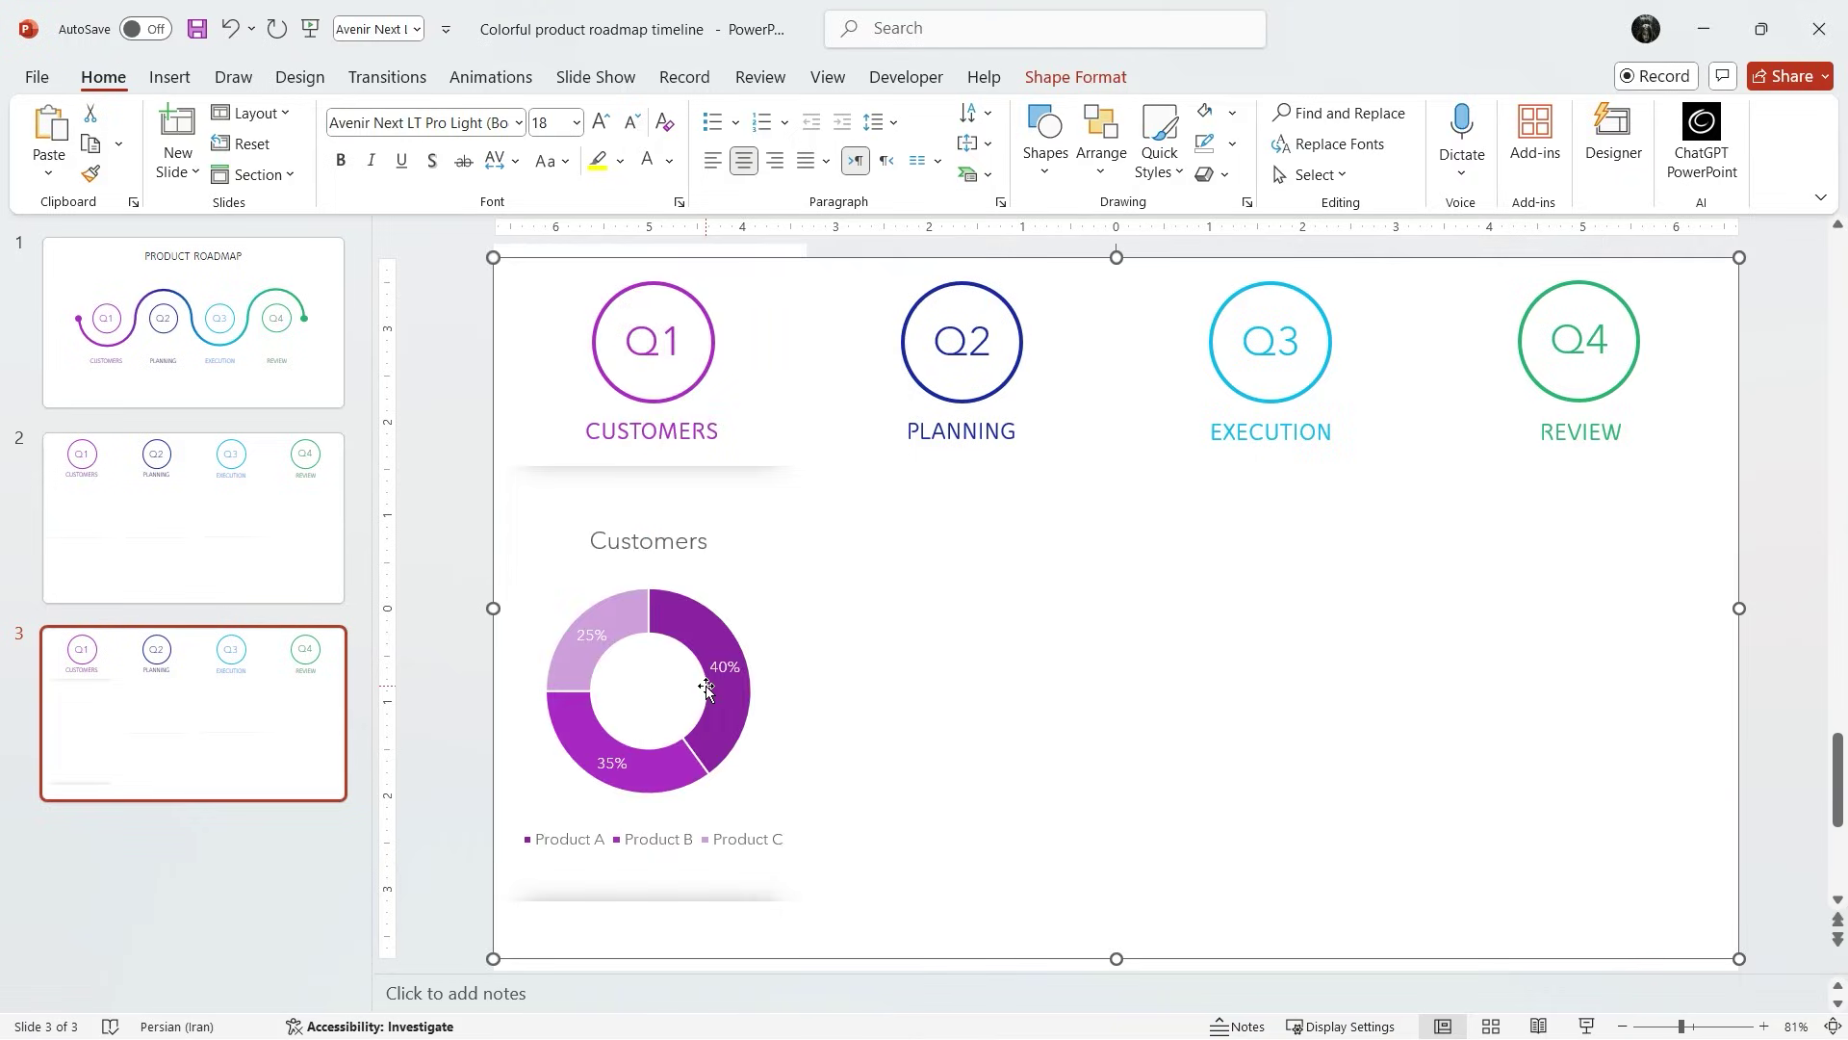
Step: Copy slide 2 and paste it as slide 4
left_click(257, 713)
left_click(260, 549)
key("ctrl+c")
key("ctrl+v")
Step: On slide 4, move the Q2 card up and send the background back to reveal the Planning chart
left_click(963, 813)
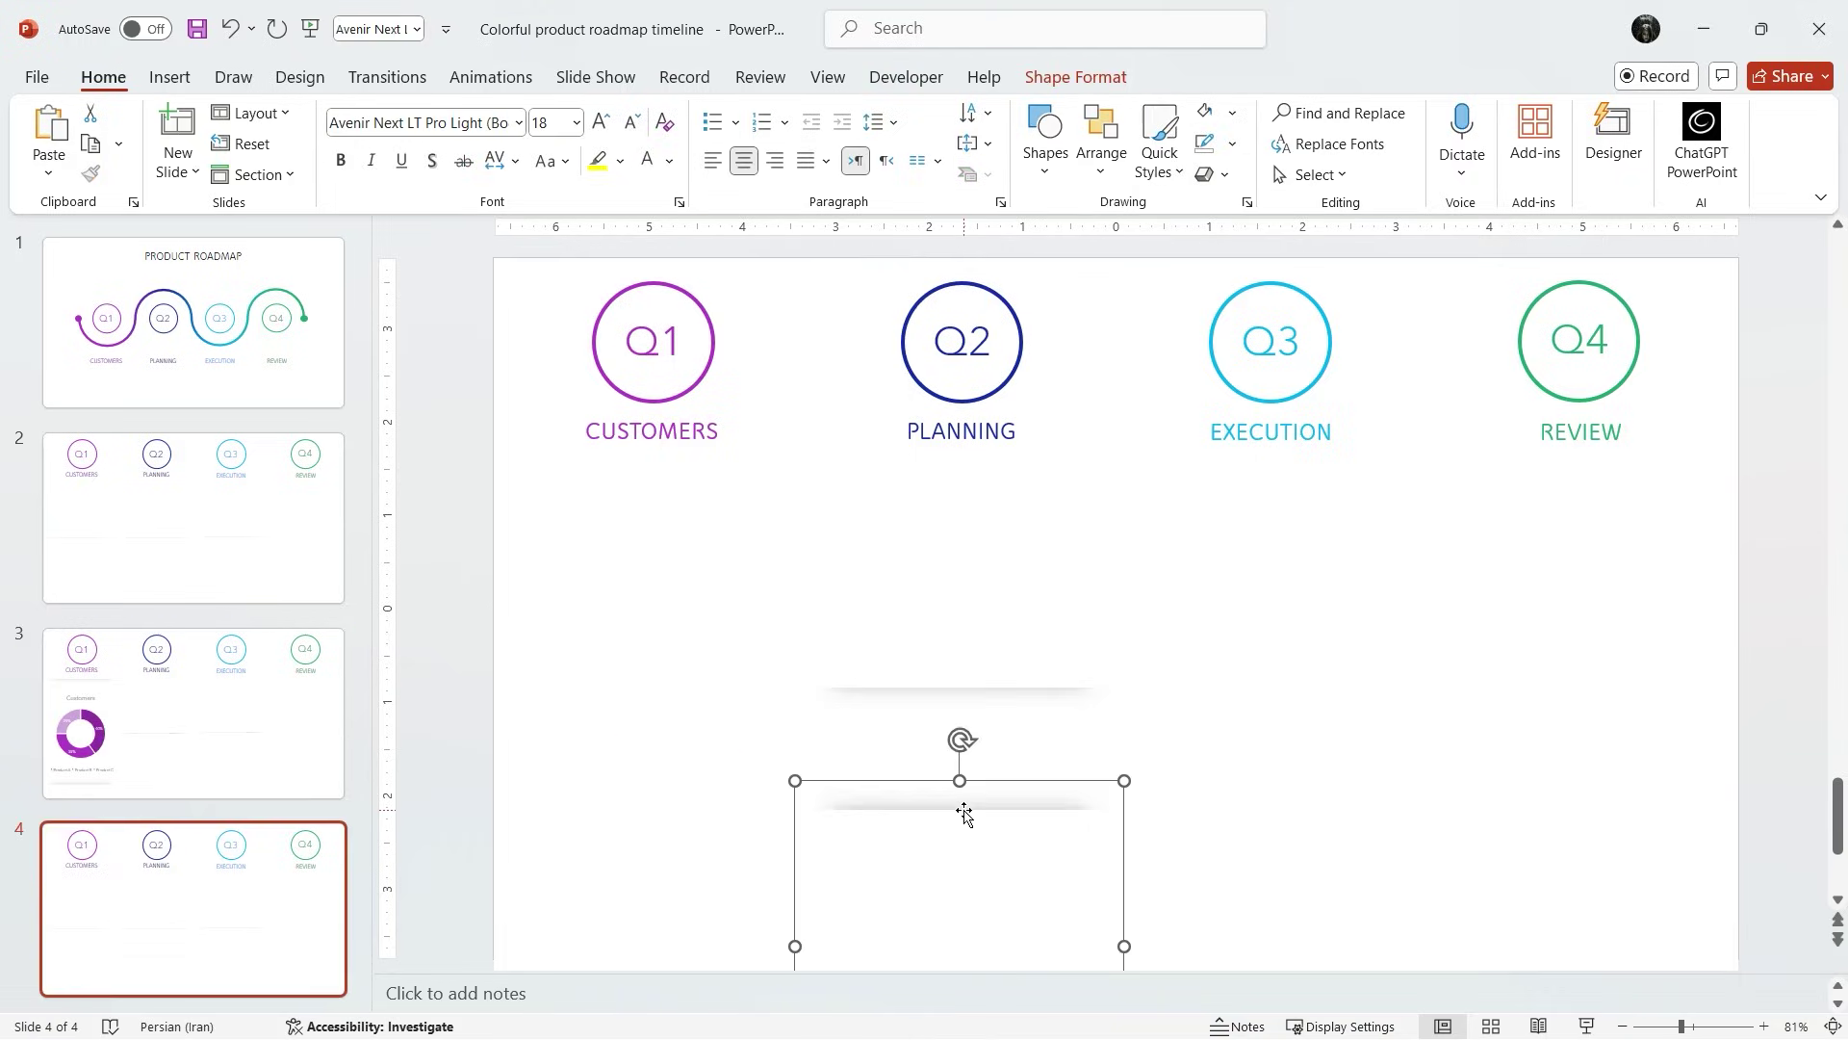
left_click_drag(963, 814, 965, 727)
right_click(966, 726)
left_click(1045, 358)
Step: Paste slide 5, lift the Q3 card behind its heading, and send the background back
key("ctrl+v")
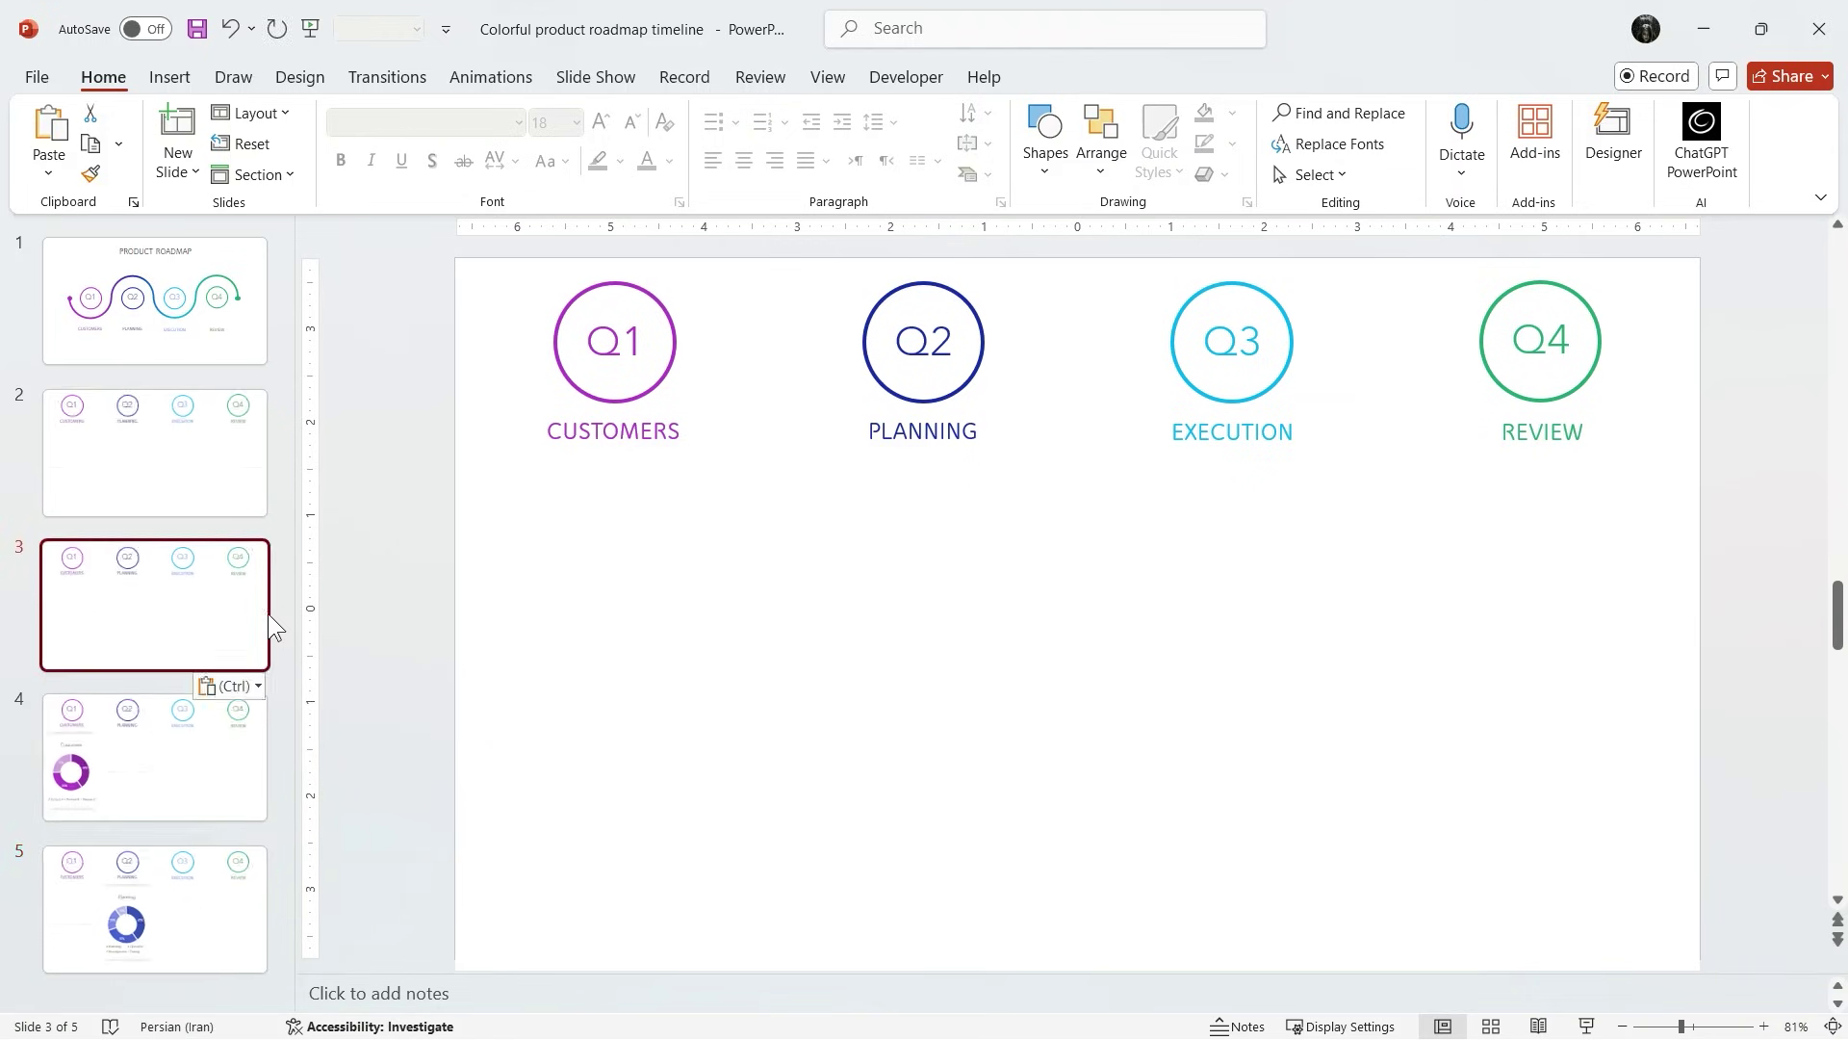
left_click(1229, 804)
key("Up")
key("Up")
key("Up")
key("Up")
key("Up")
key("Up")
key("Up")
key("Up")
key("Up")
key("Up")
key("Up")
key("Up")
right_click(1261, 708)
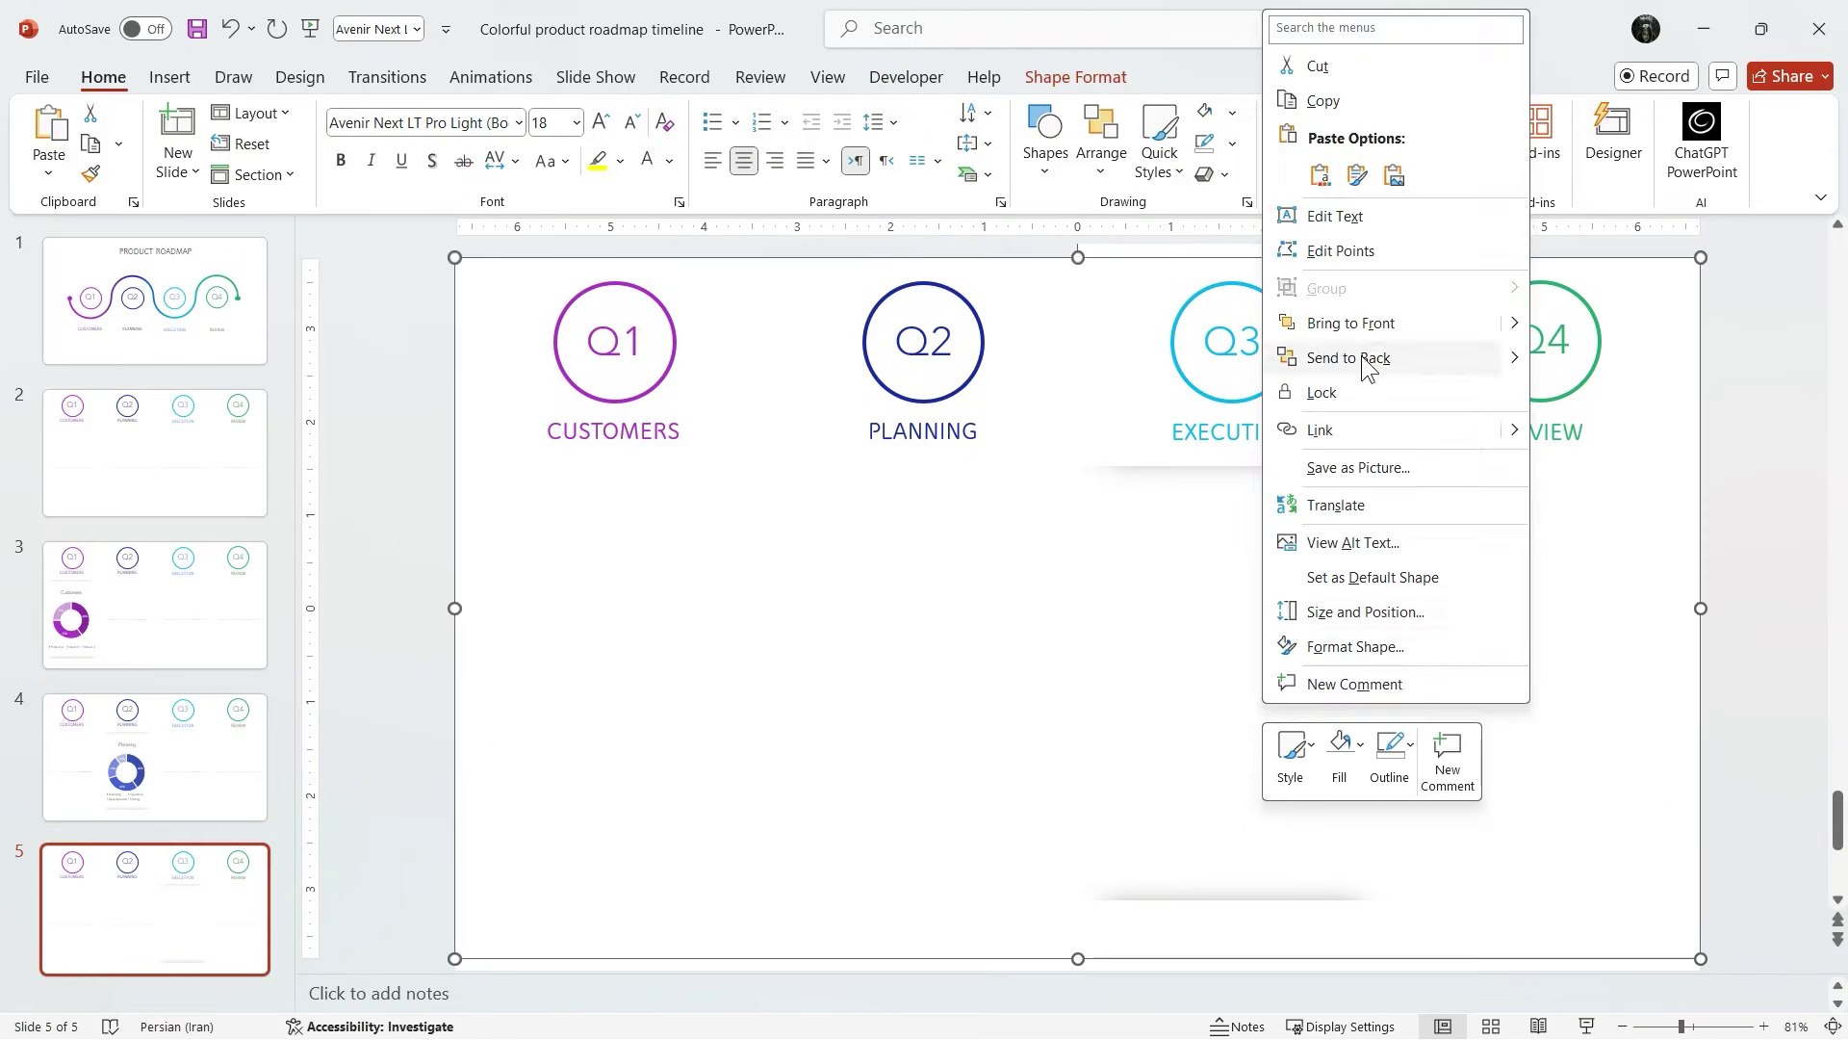
left_click(1342, 359)
Step: Paste slide 6 and nudge the Q4 card up behind its heading
key("ctrl+v")
left_click(1577, 707)
key("Up")
key("Up")
key("Up")
key("Up")
key("Up")
key("Up")
key("Up")
key("Up")
key("Up")
key("Up")
key("Up")
key("Up")
key("Up")
key("Up")
key("Up")
key("Up")
key("Up")
key("Up")
key("Up")
key("Up")
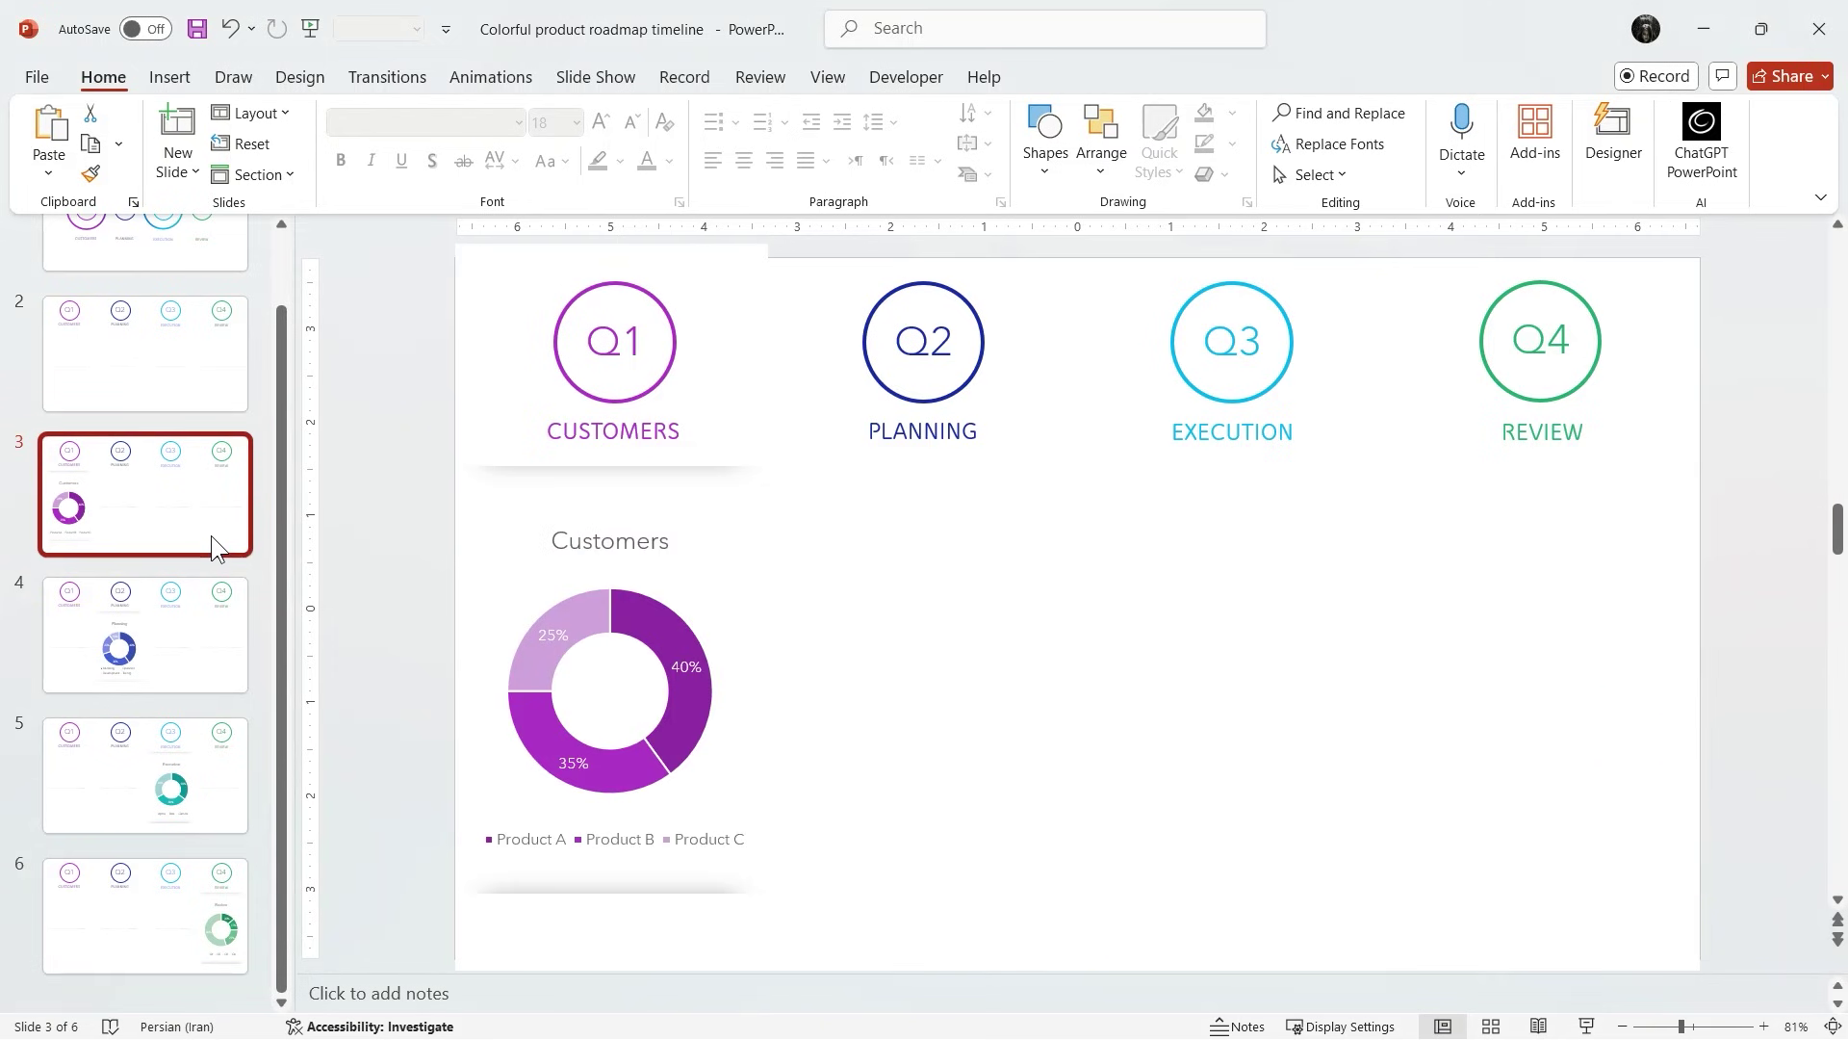
left_click(536, 536)
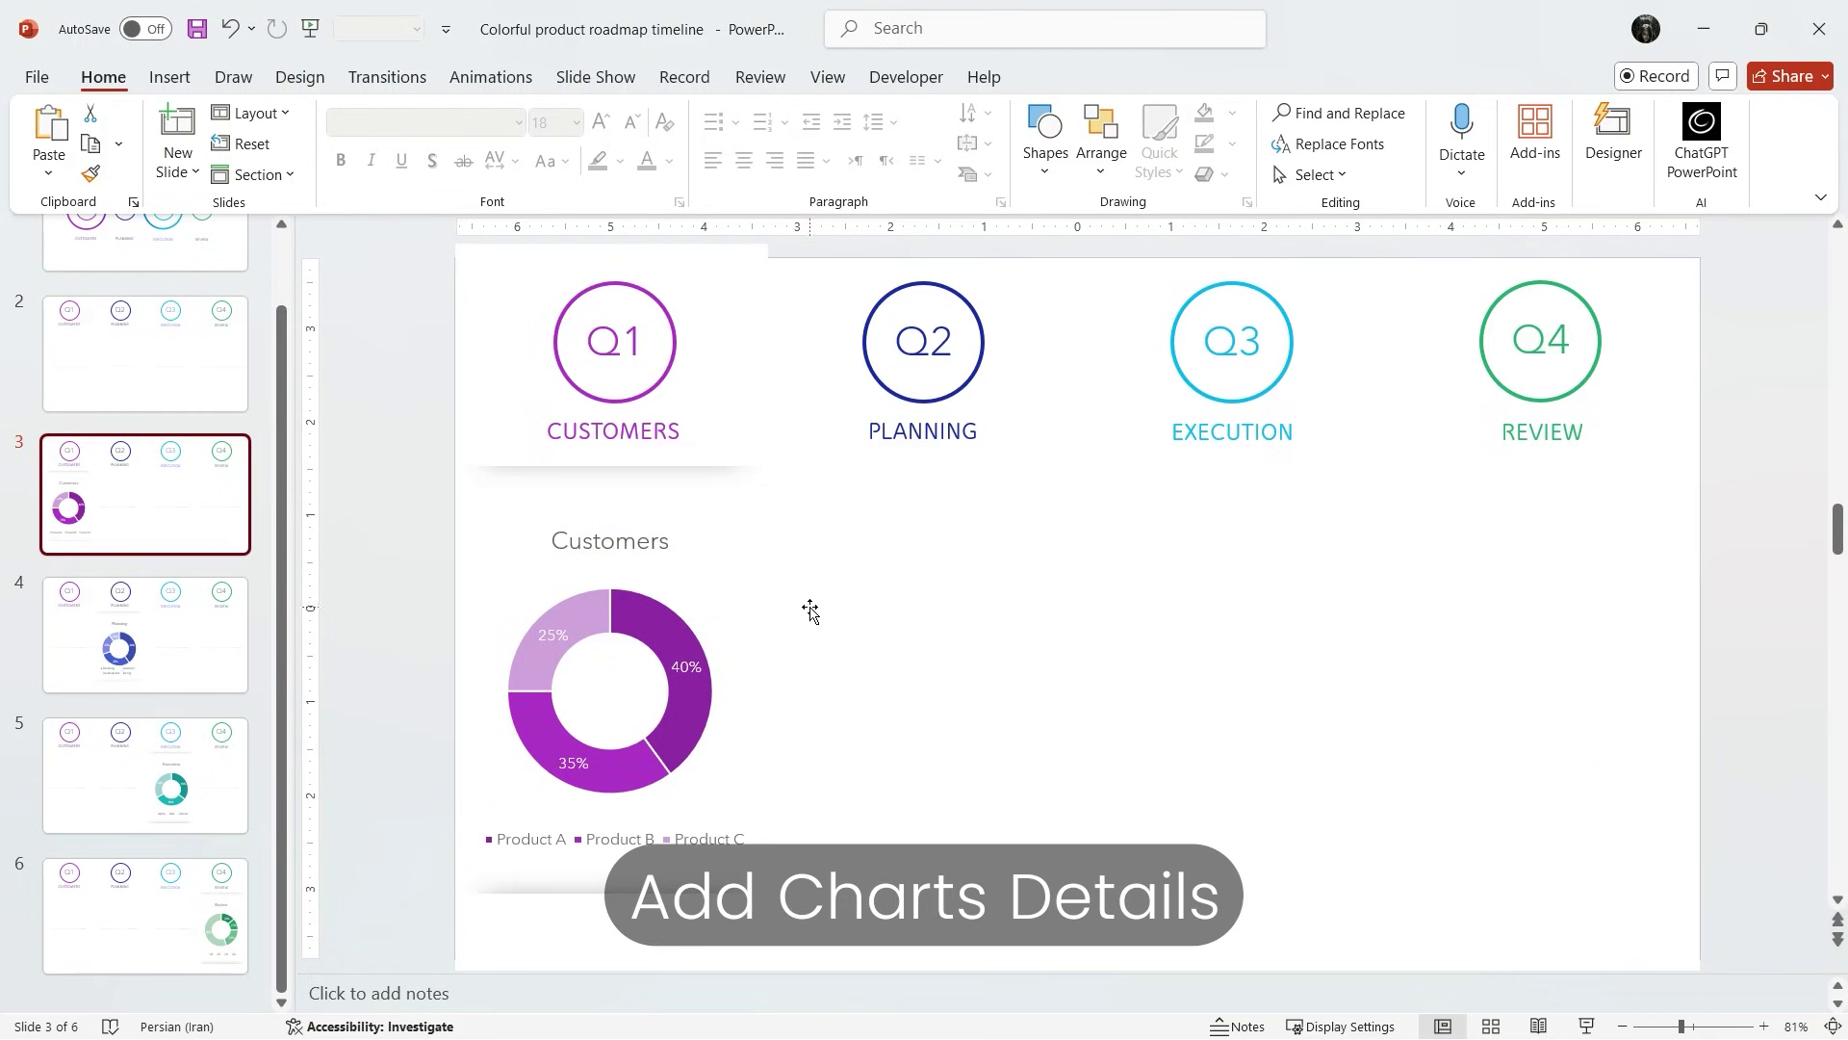
Step: Draw a vertical divider line beside the Customers chart and style it thick purple
left_click(173, 79)
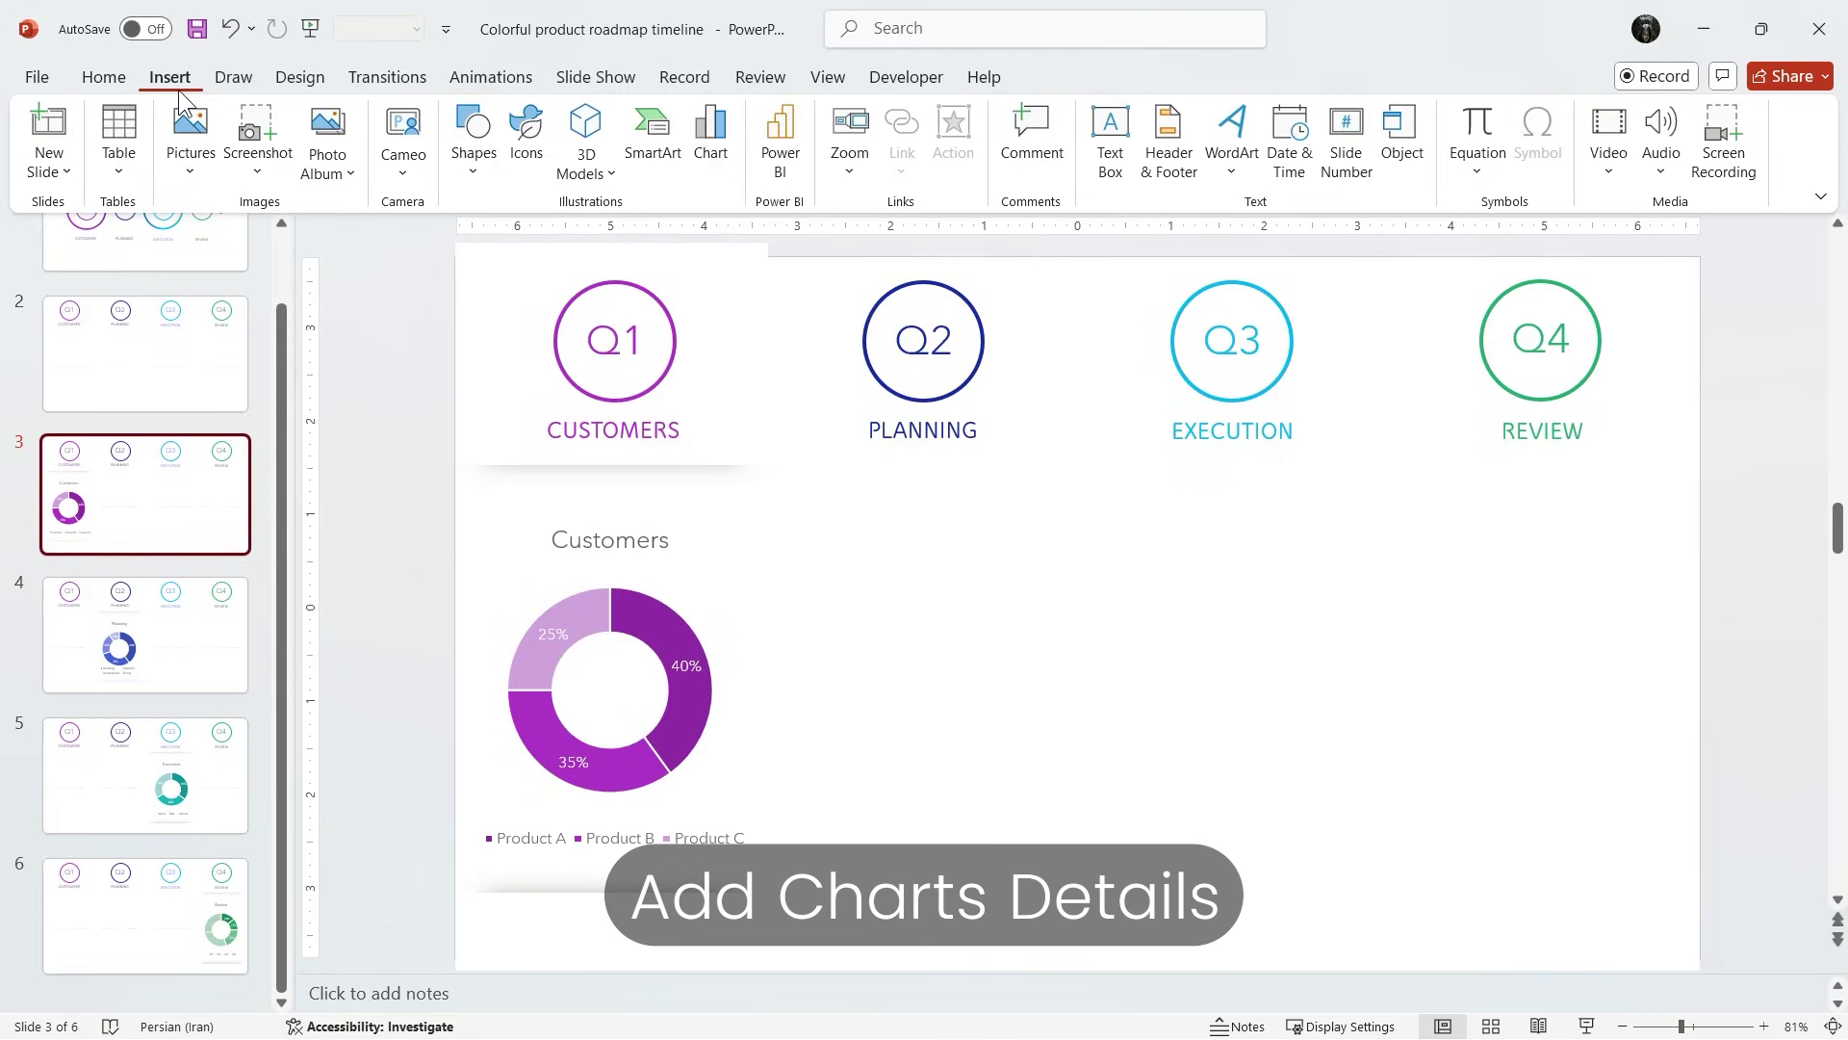
left_click(473, 154)
left_click(488, 245)
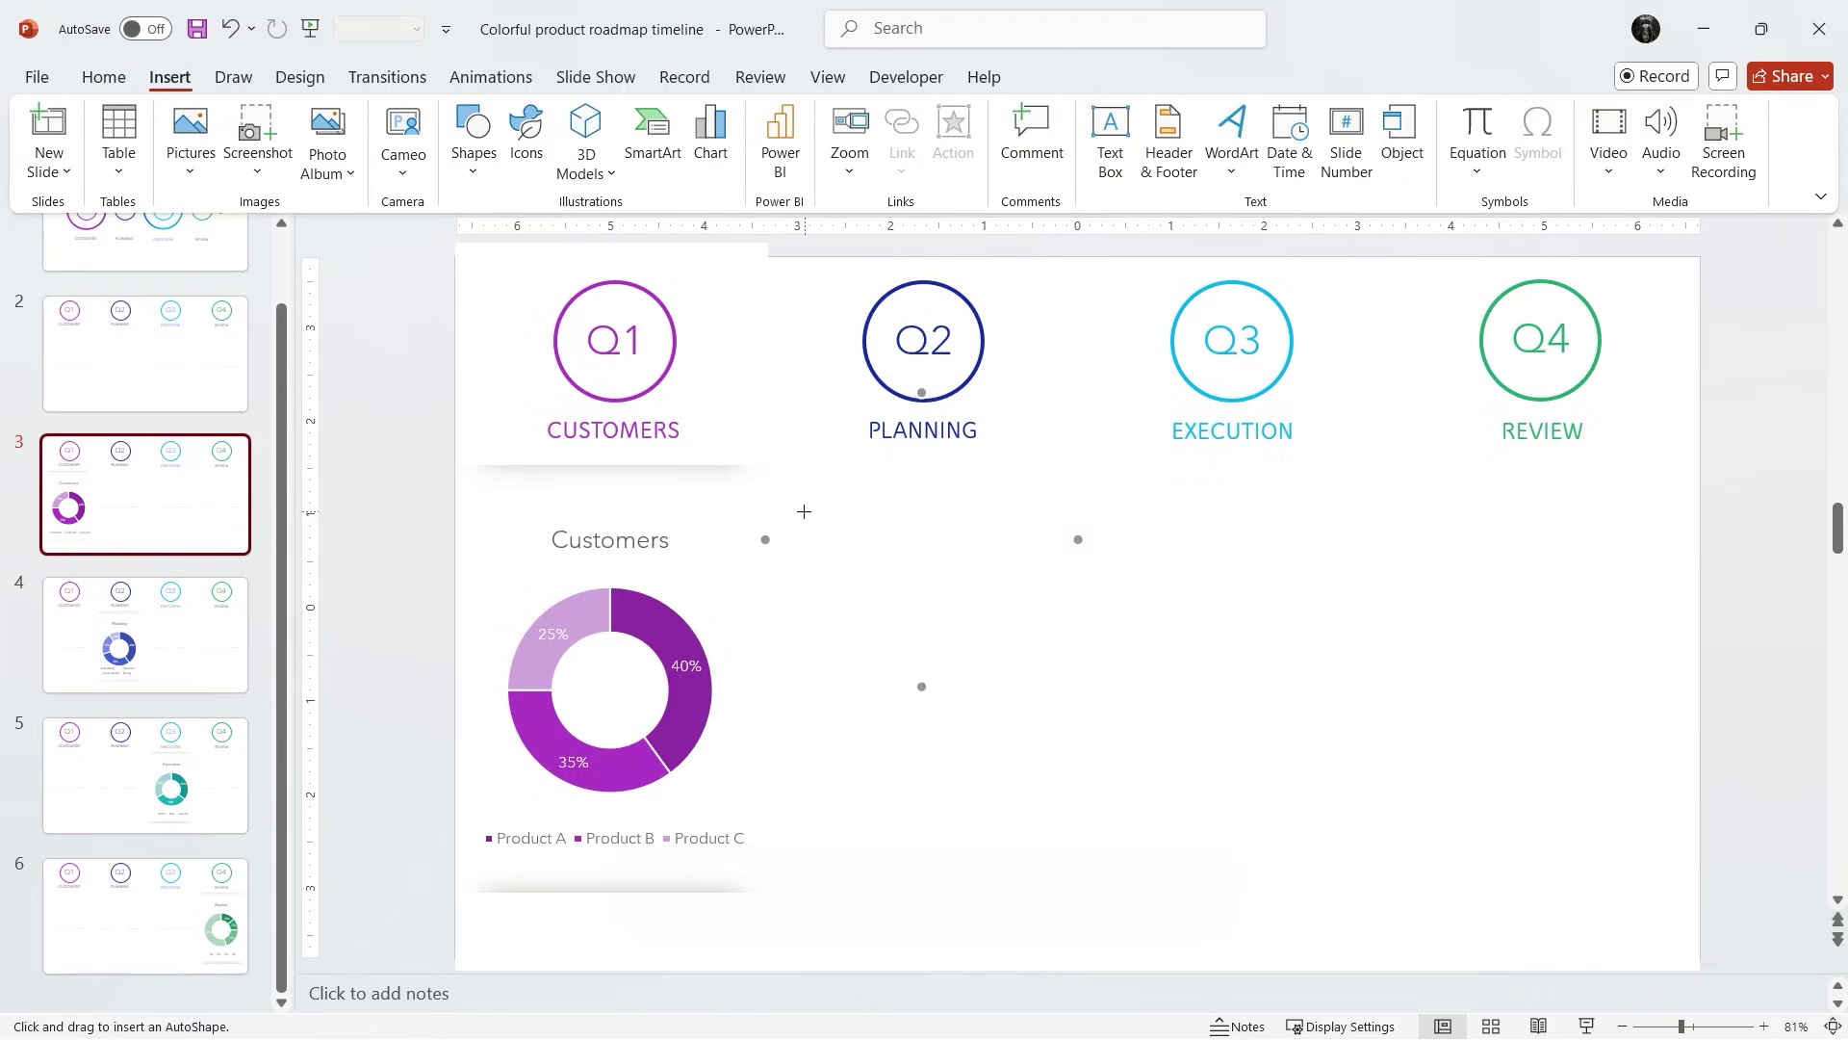
left_click_drag(785, 499, 786, 857)
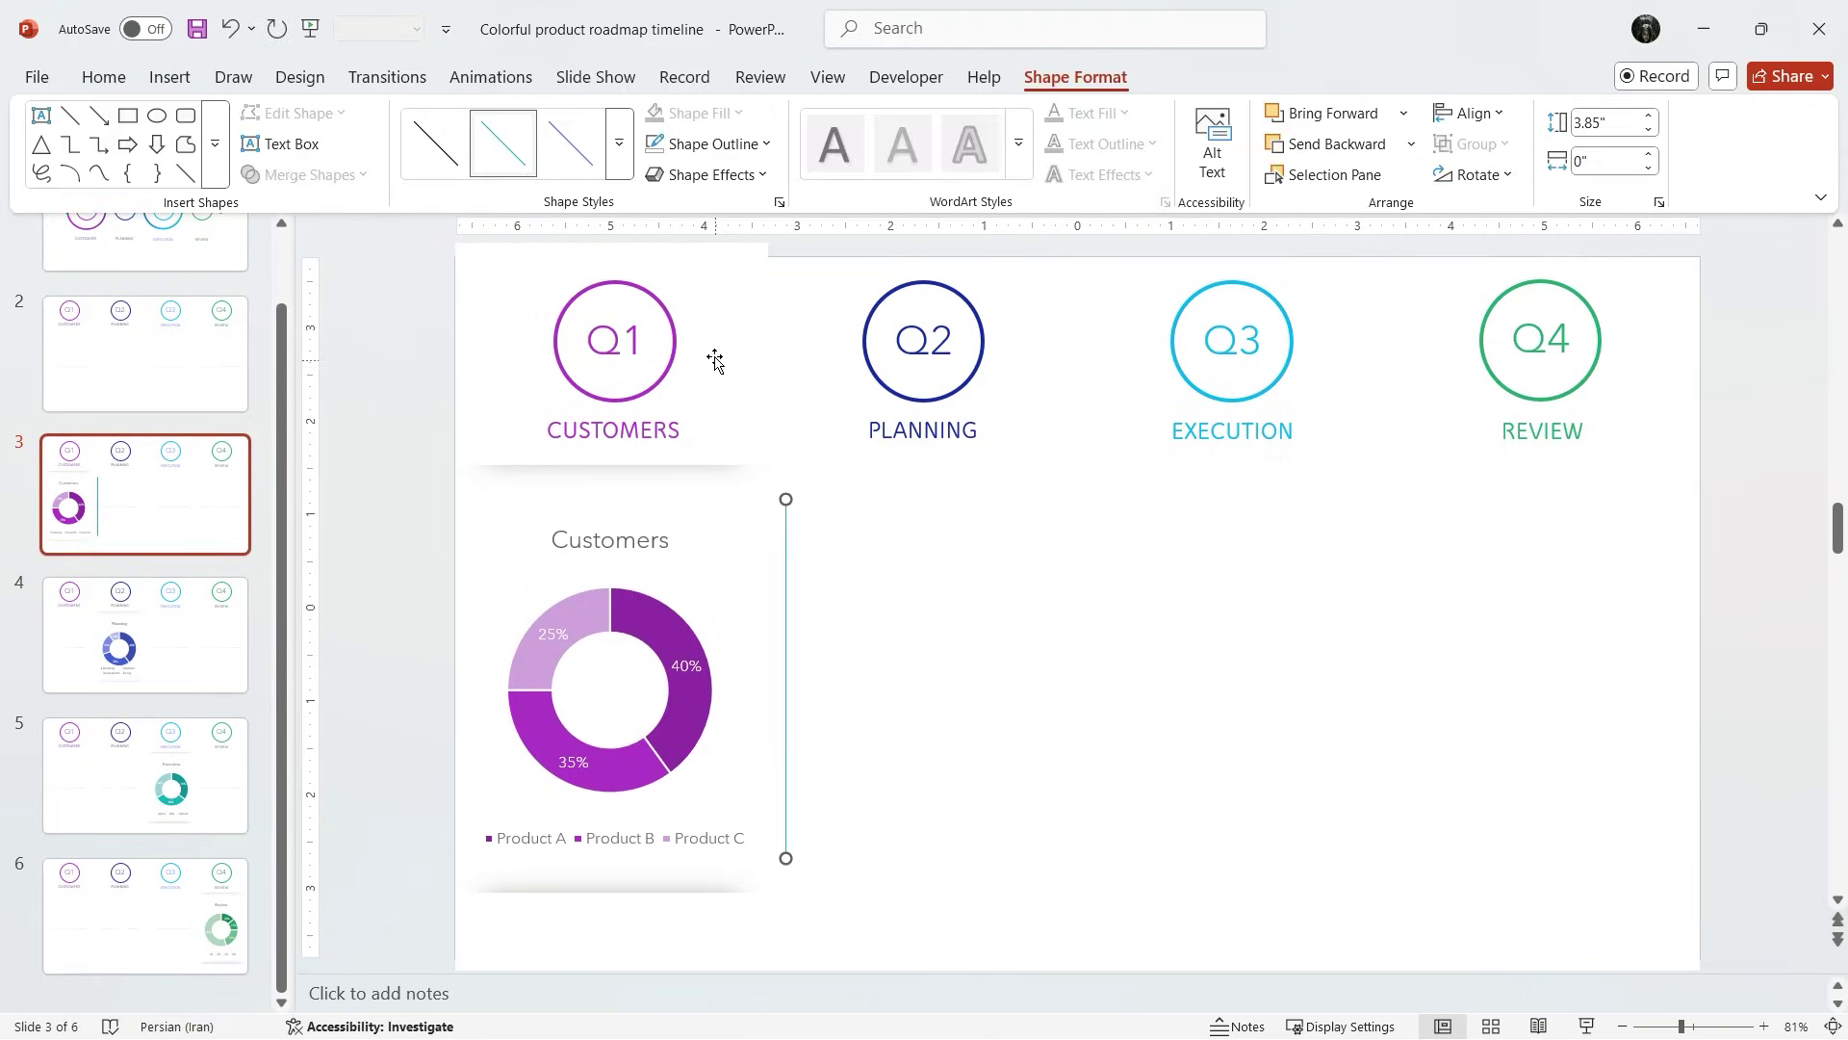
left_click(623, 164)
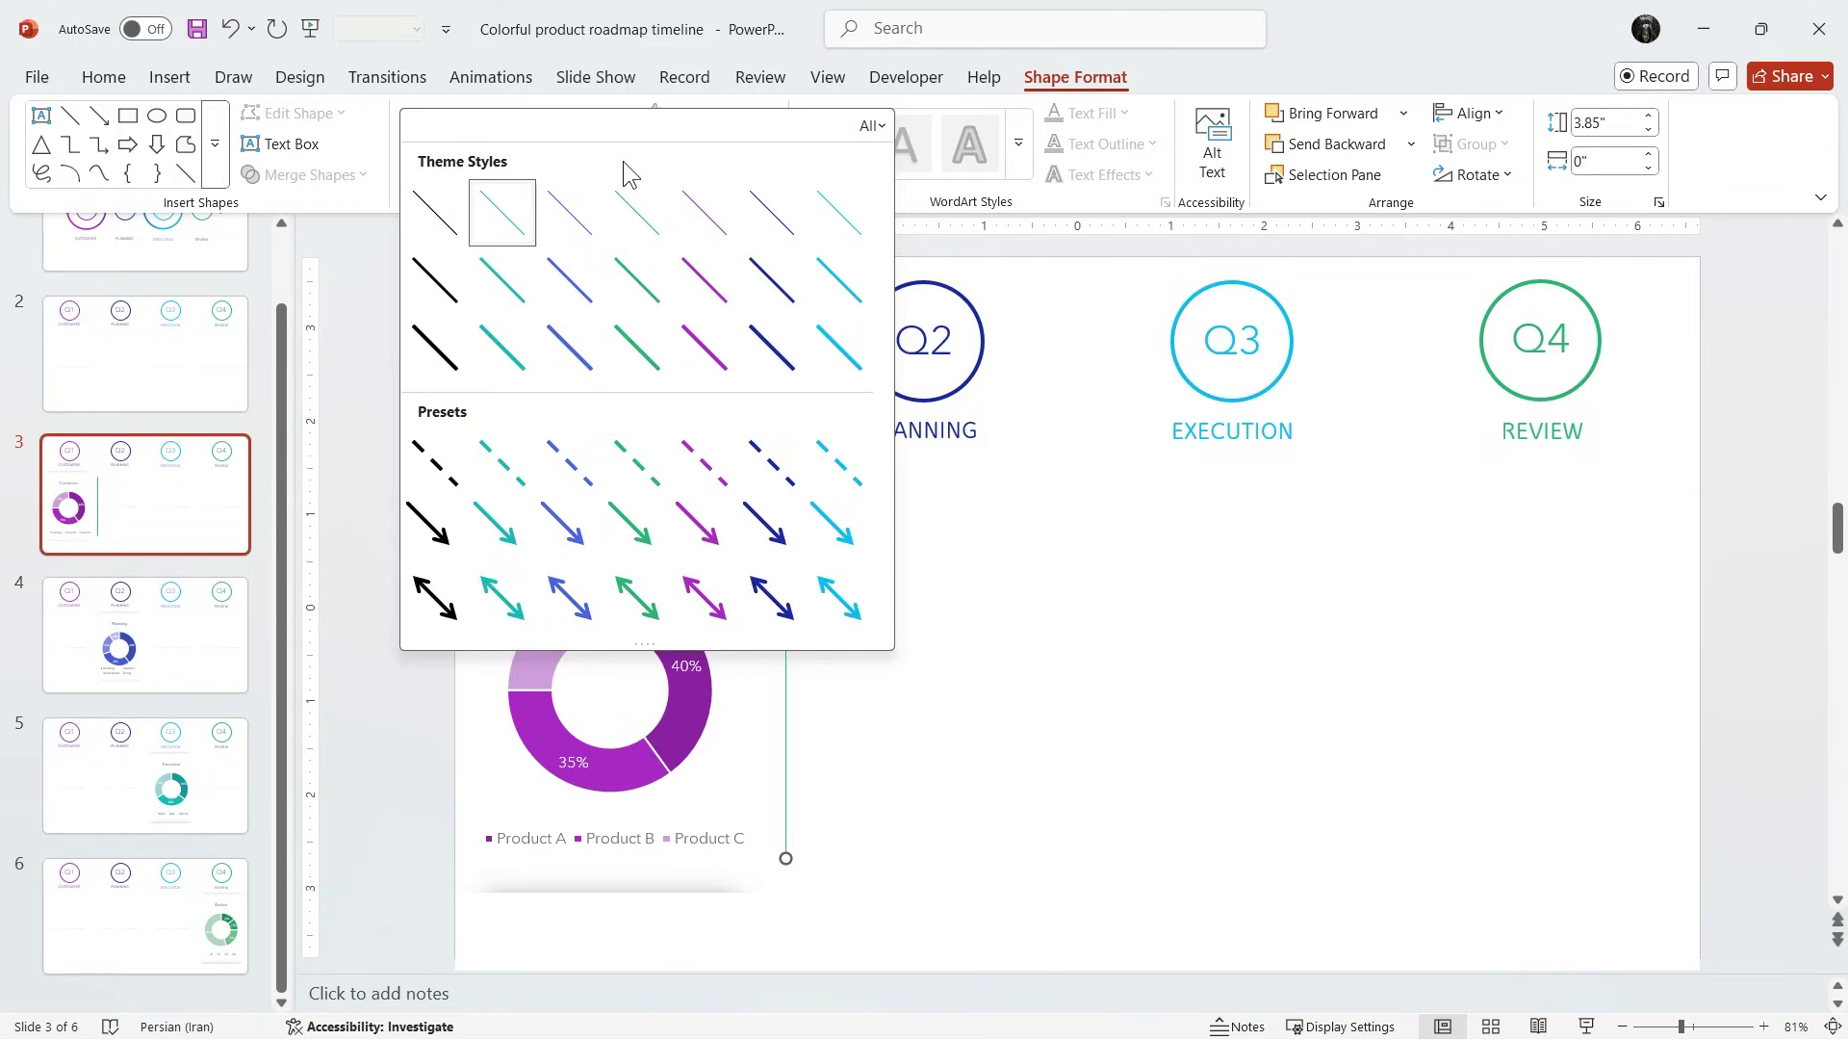
left_click(708, 339)
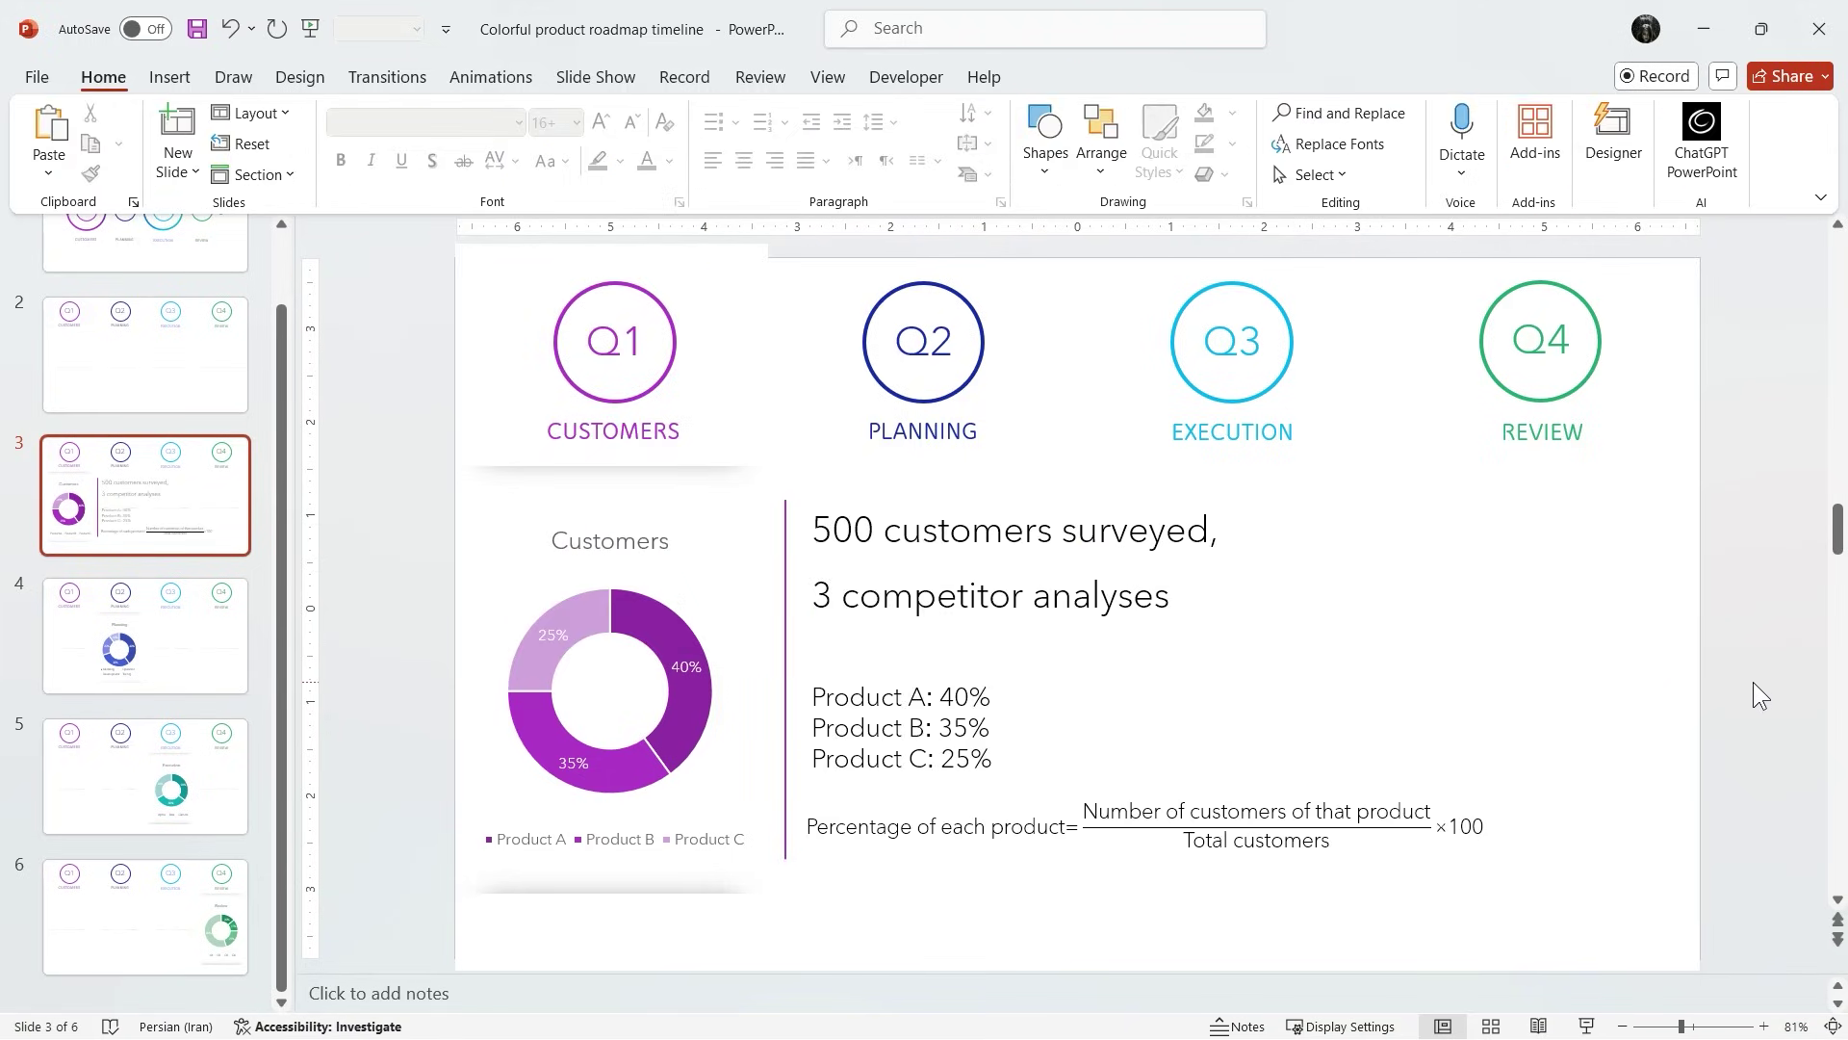
Step: Move through slides 4–6 and paste the copied details onto slide 6
left_click(192, 647)
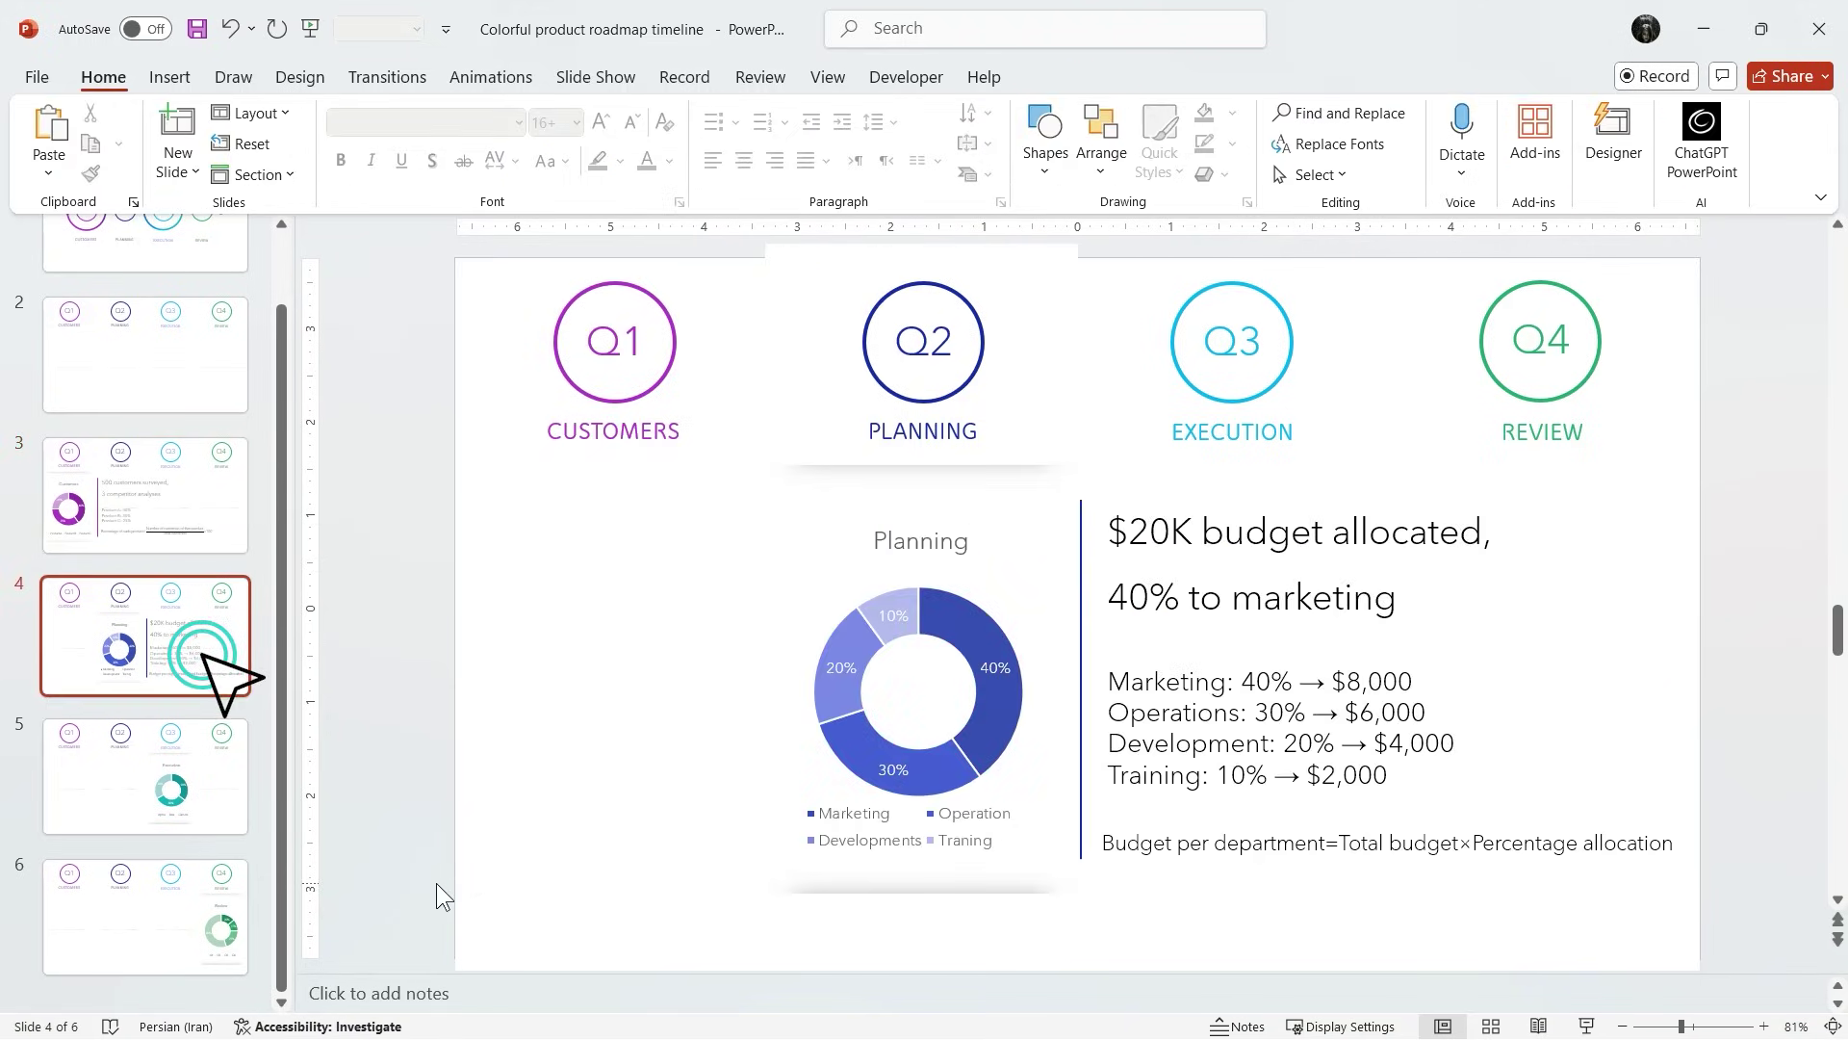
left_click(192, 775)
left_click(204, 939)
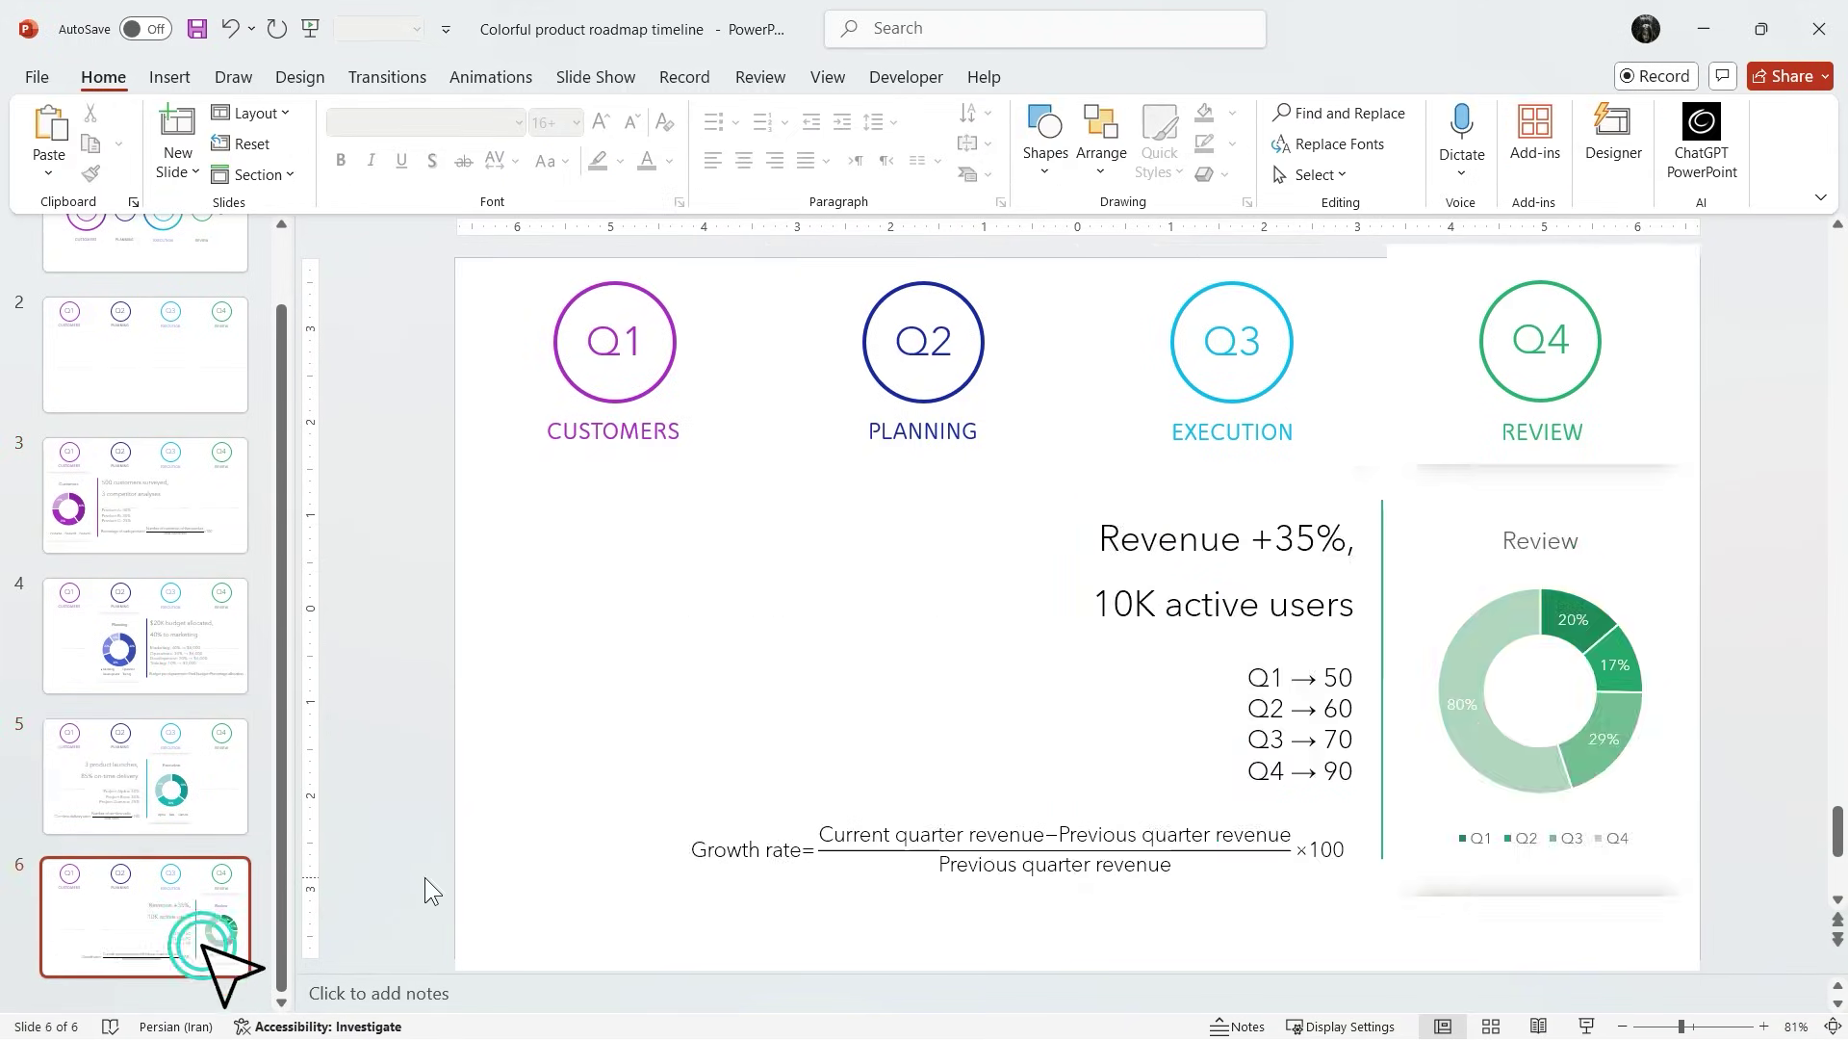
key("ctrl+v")
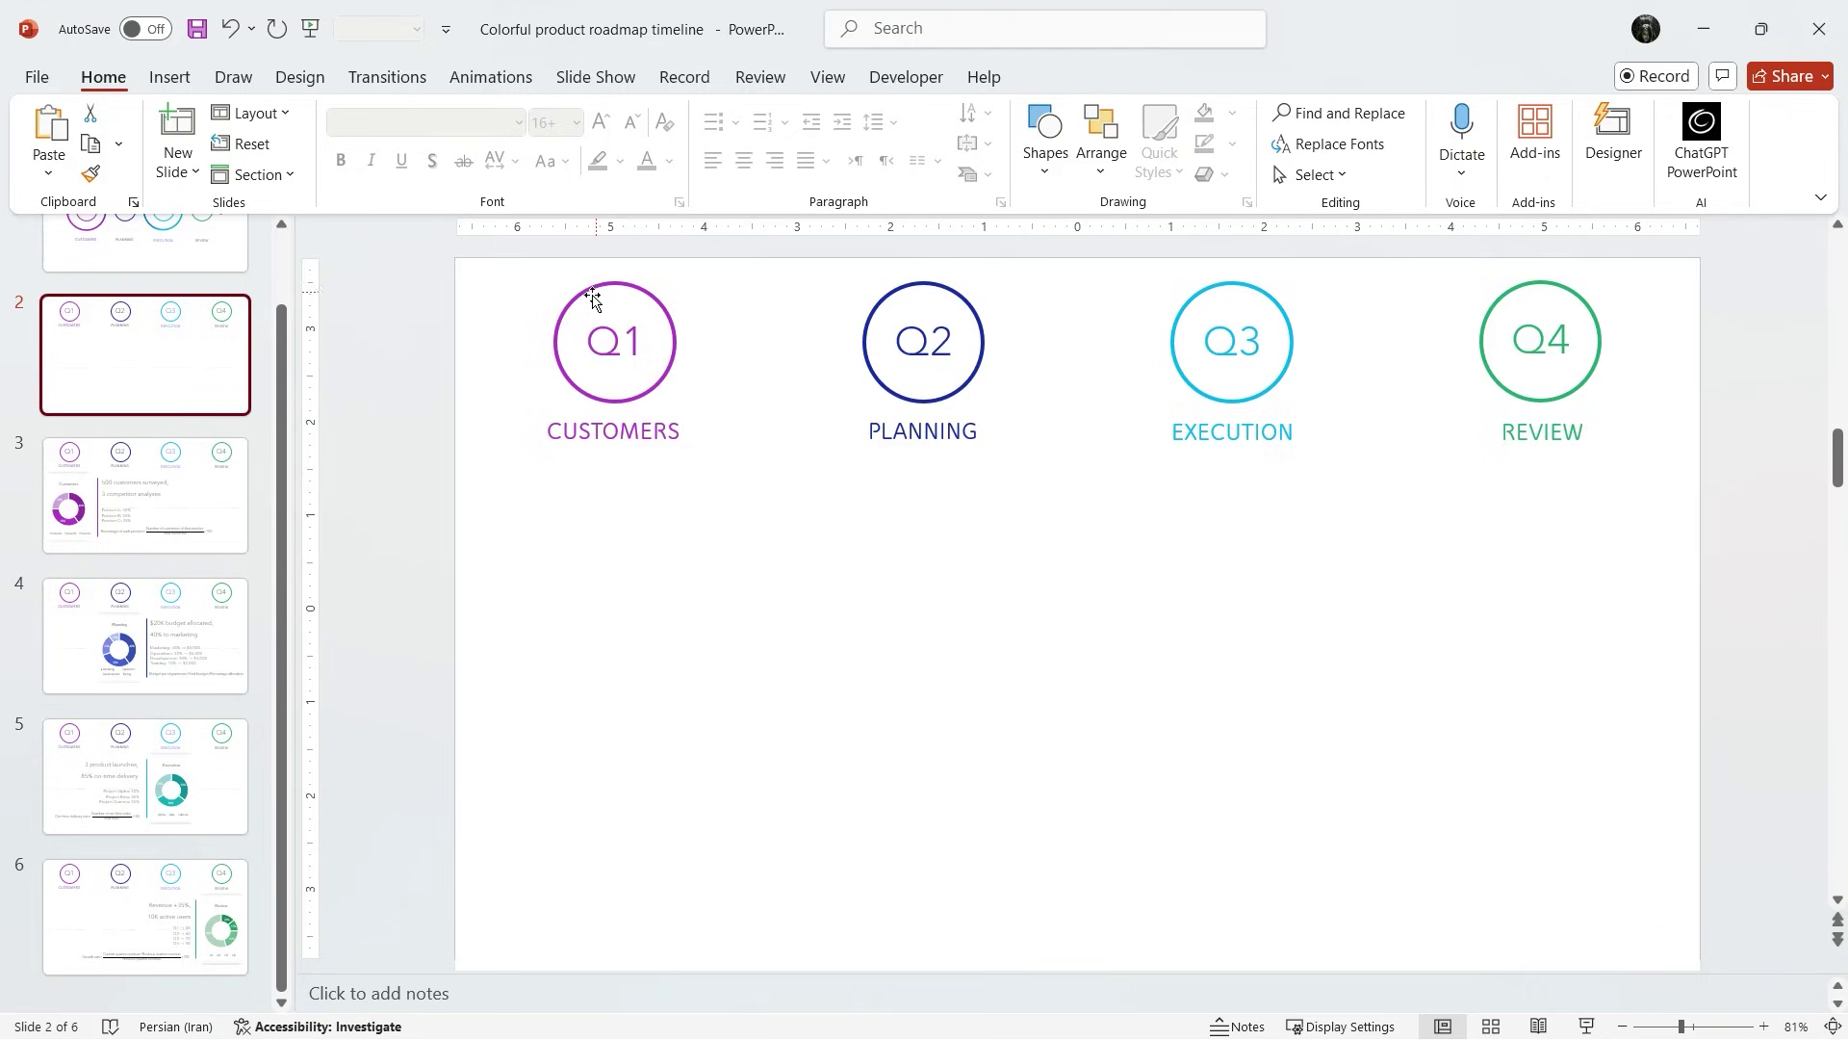
Step: Draw a rectangle covering the Q1 circle and label
left_click(175, 74)
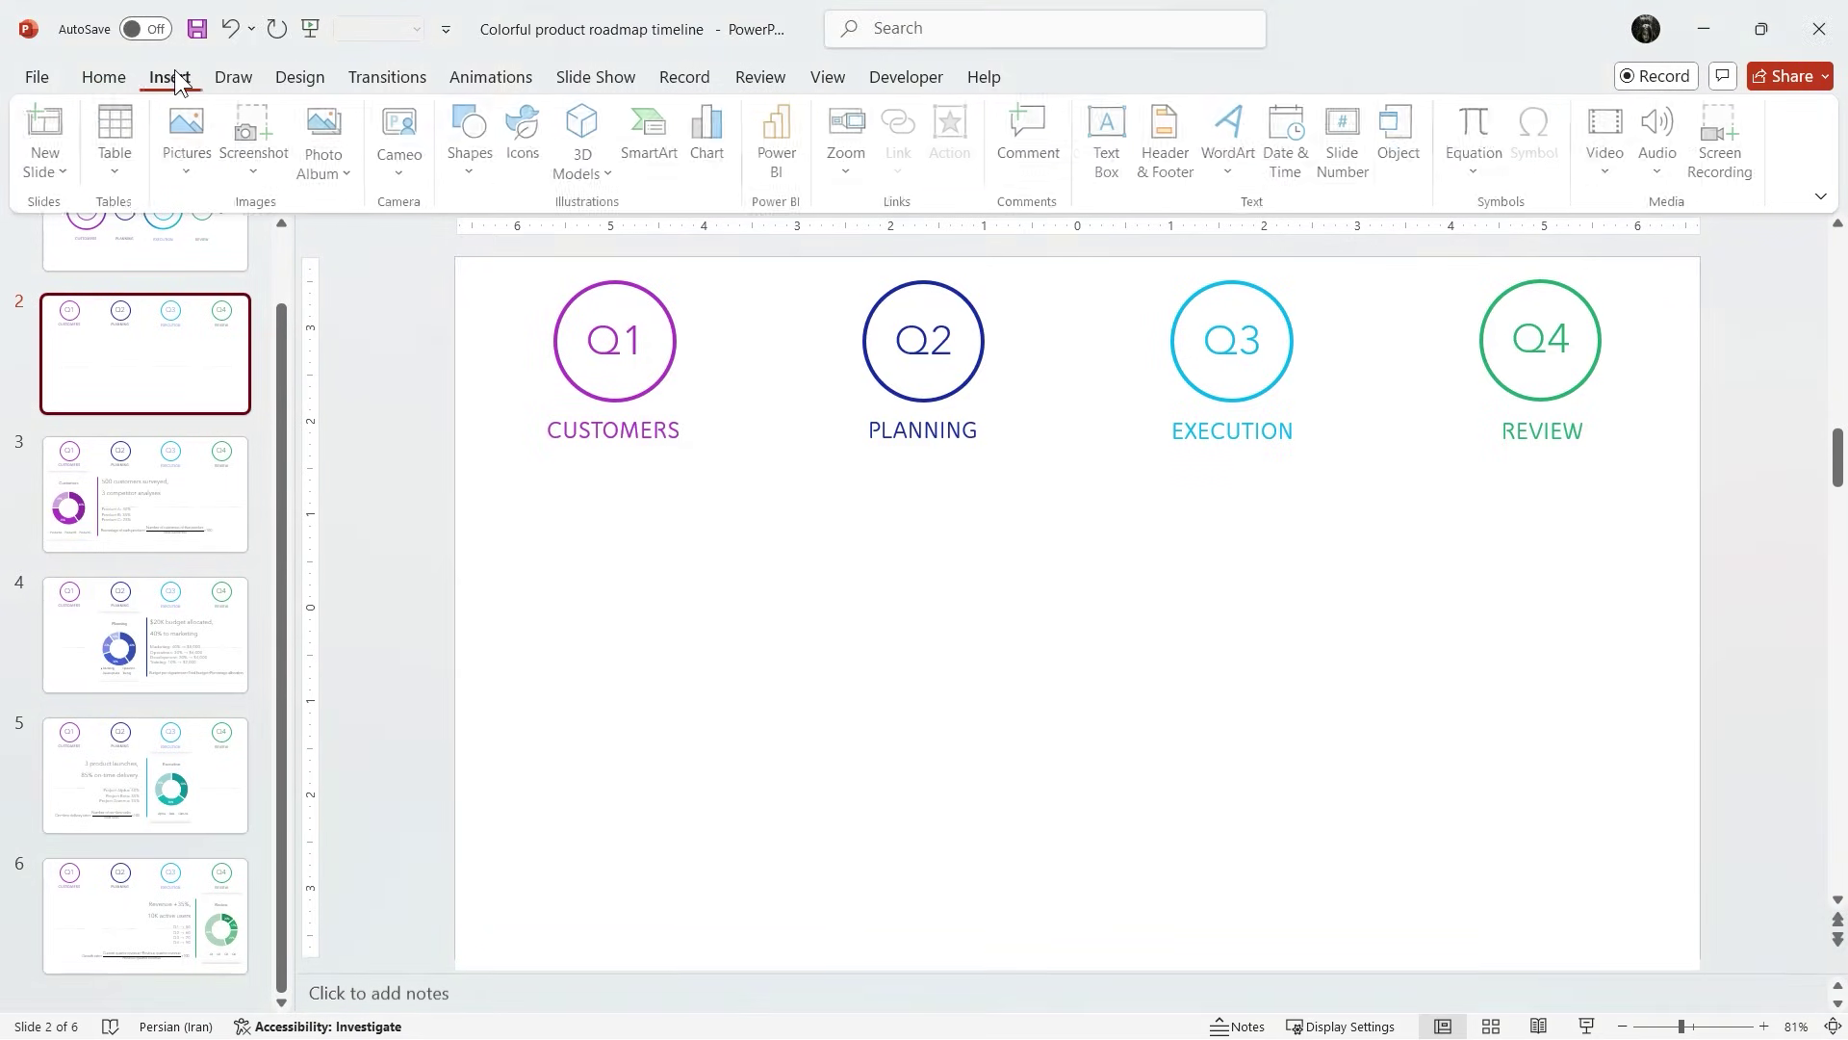
left_click(464, 159)
left_click(549, 242)
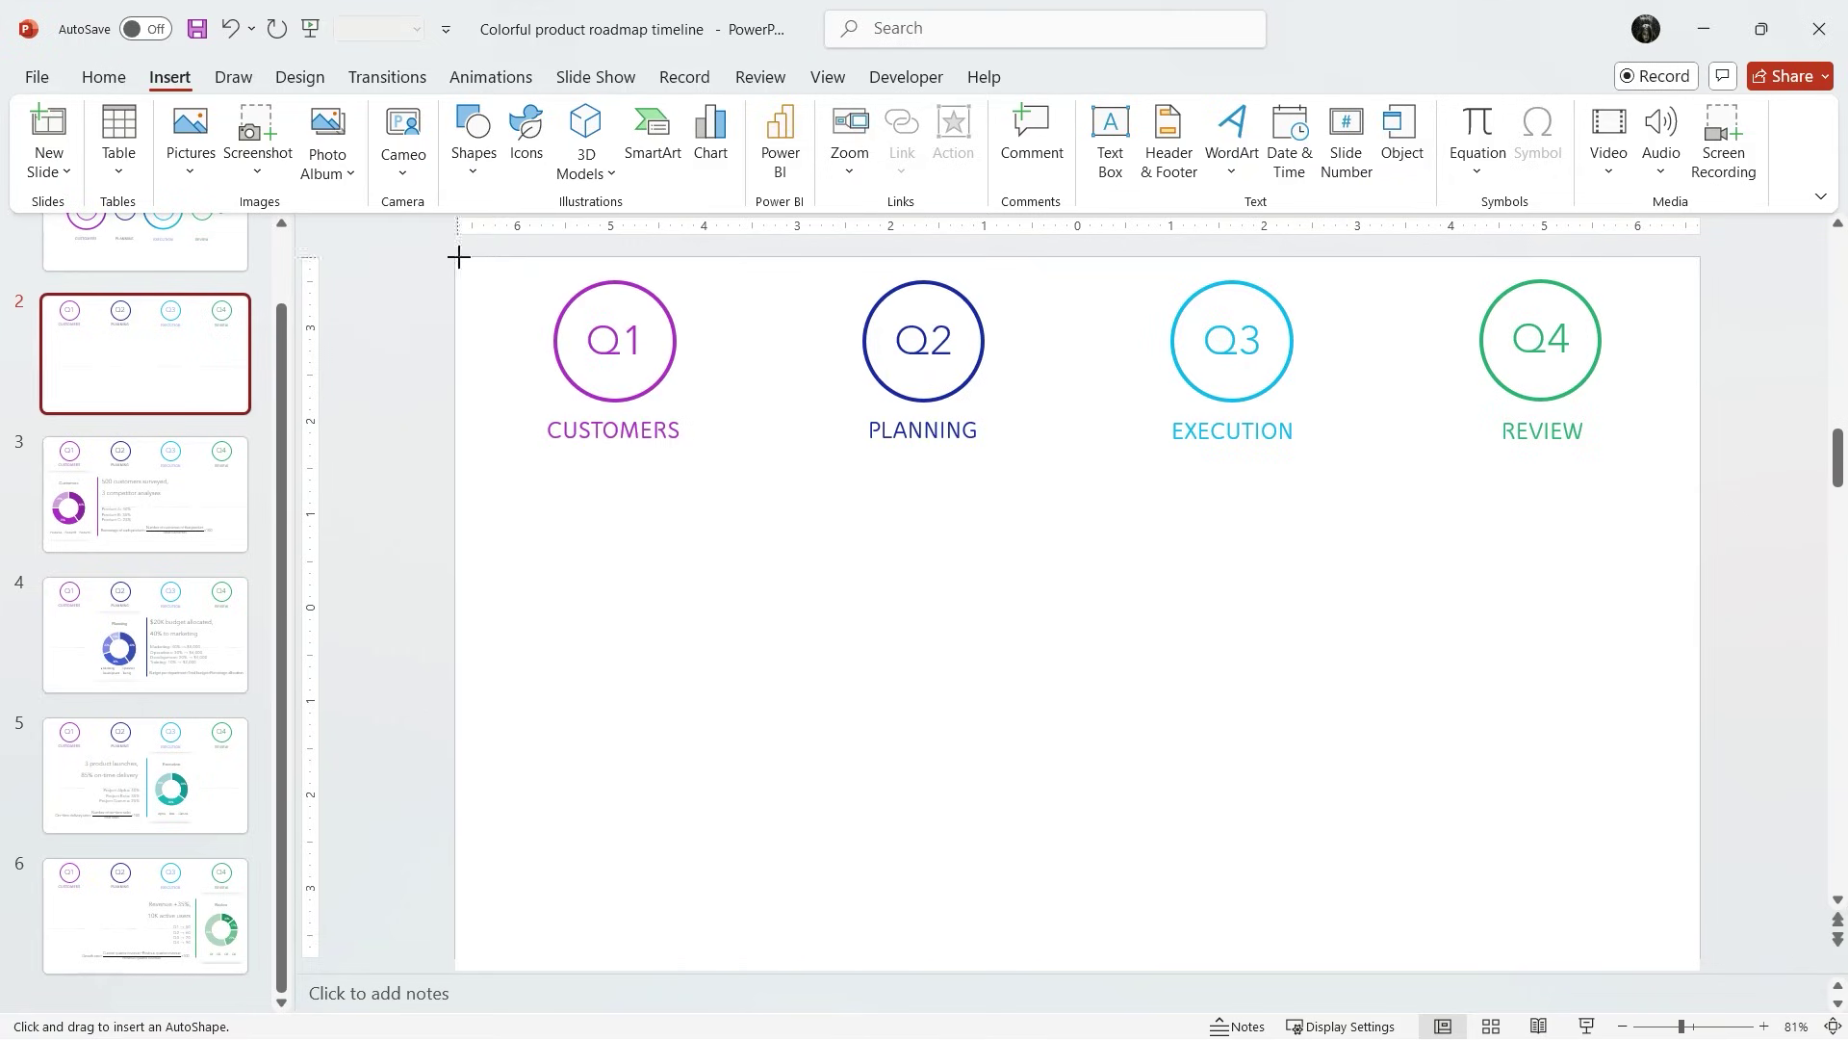
left_click_drag(458, 257, 761, 477)
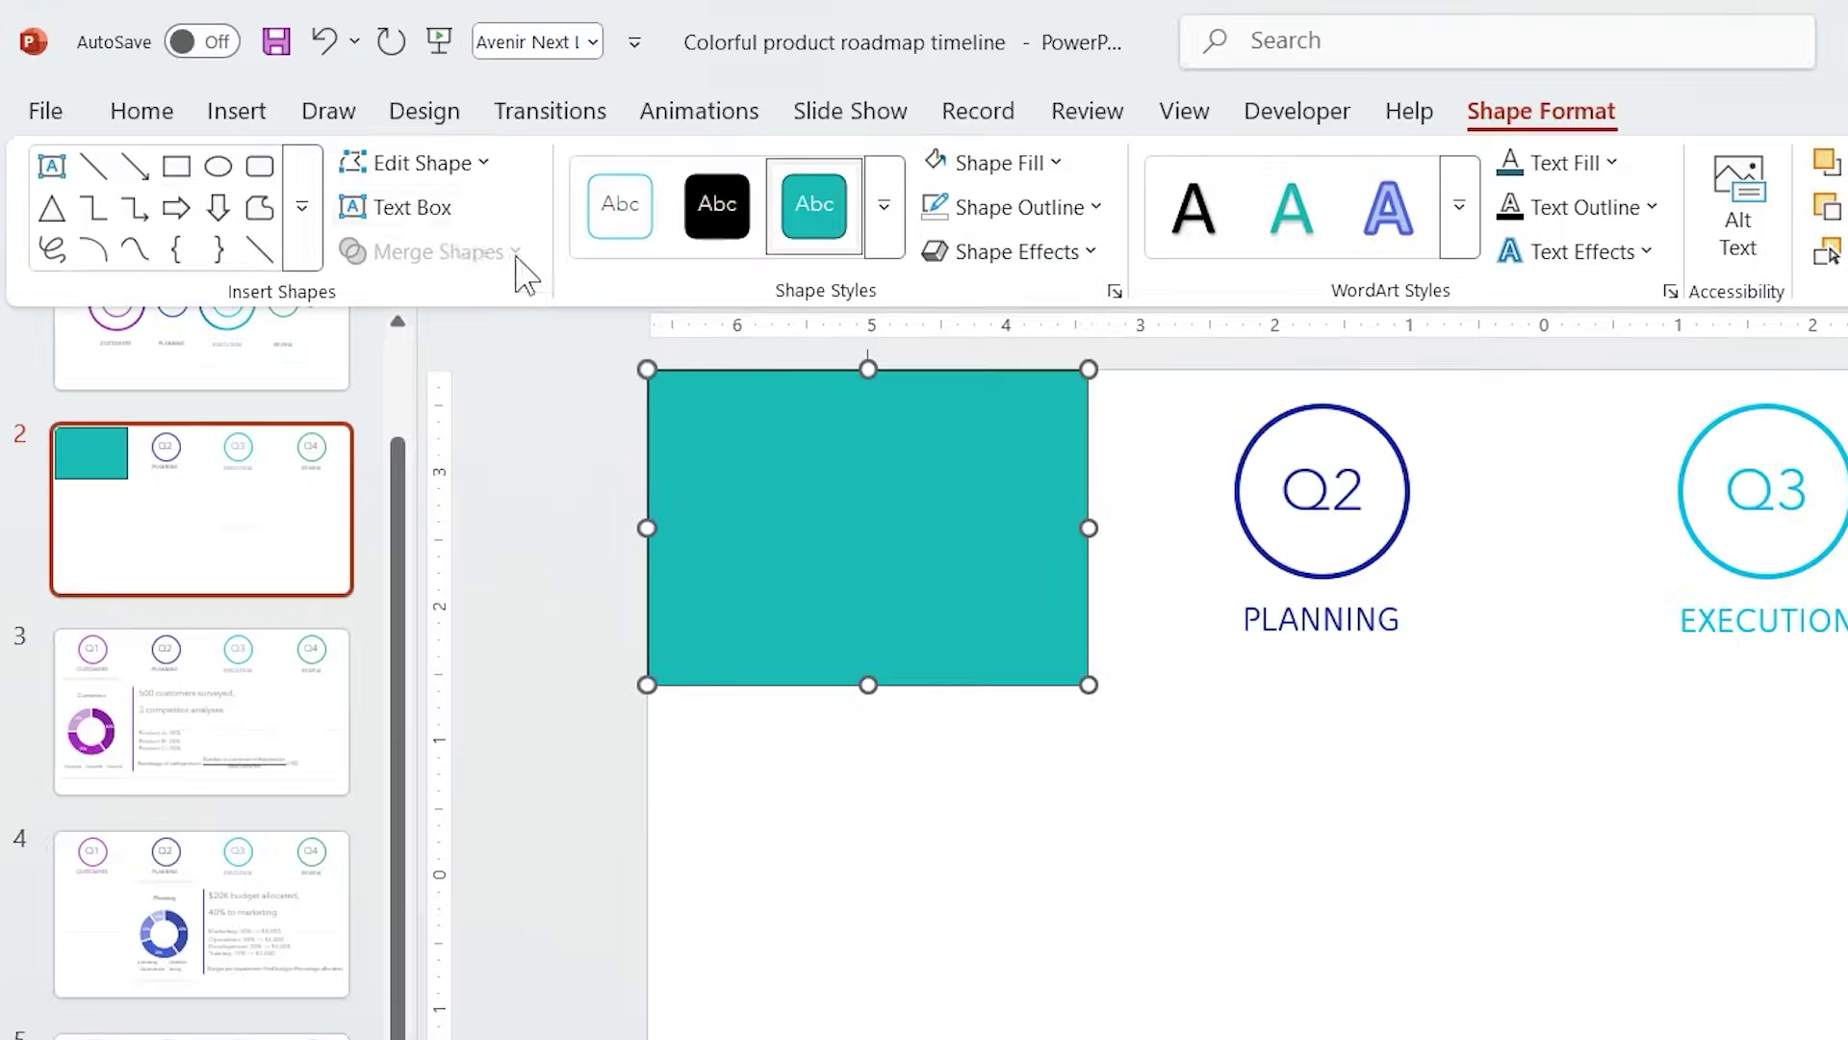
Step: Give the rectangle a Mouse Over action that hyperlinks to slide 3
left_click(275, 118)
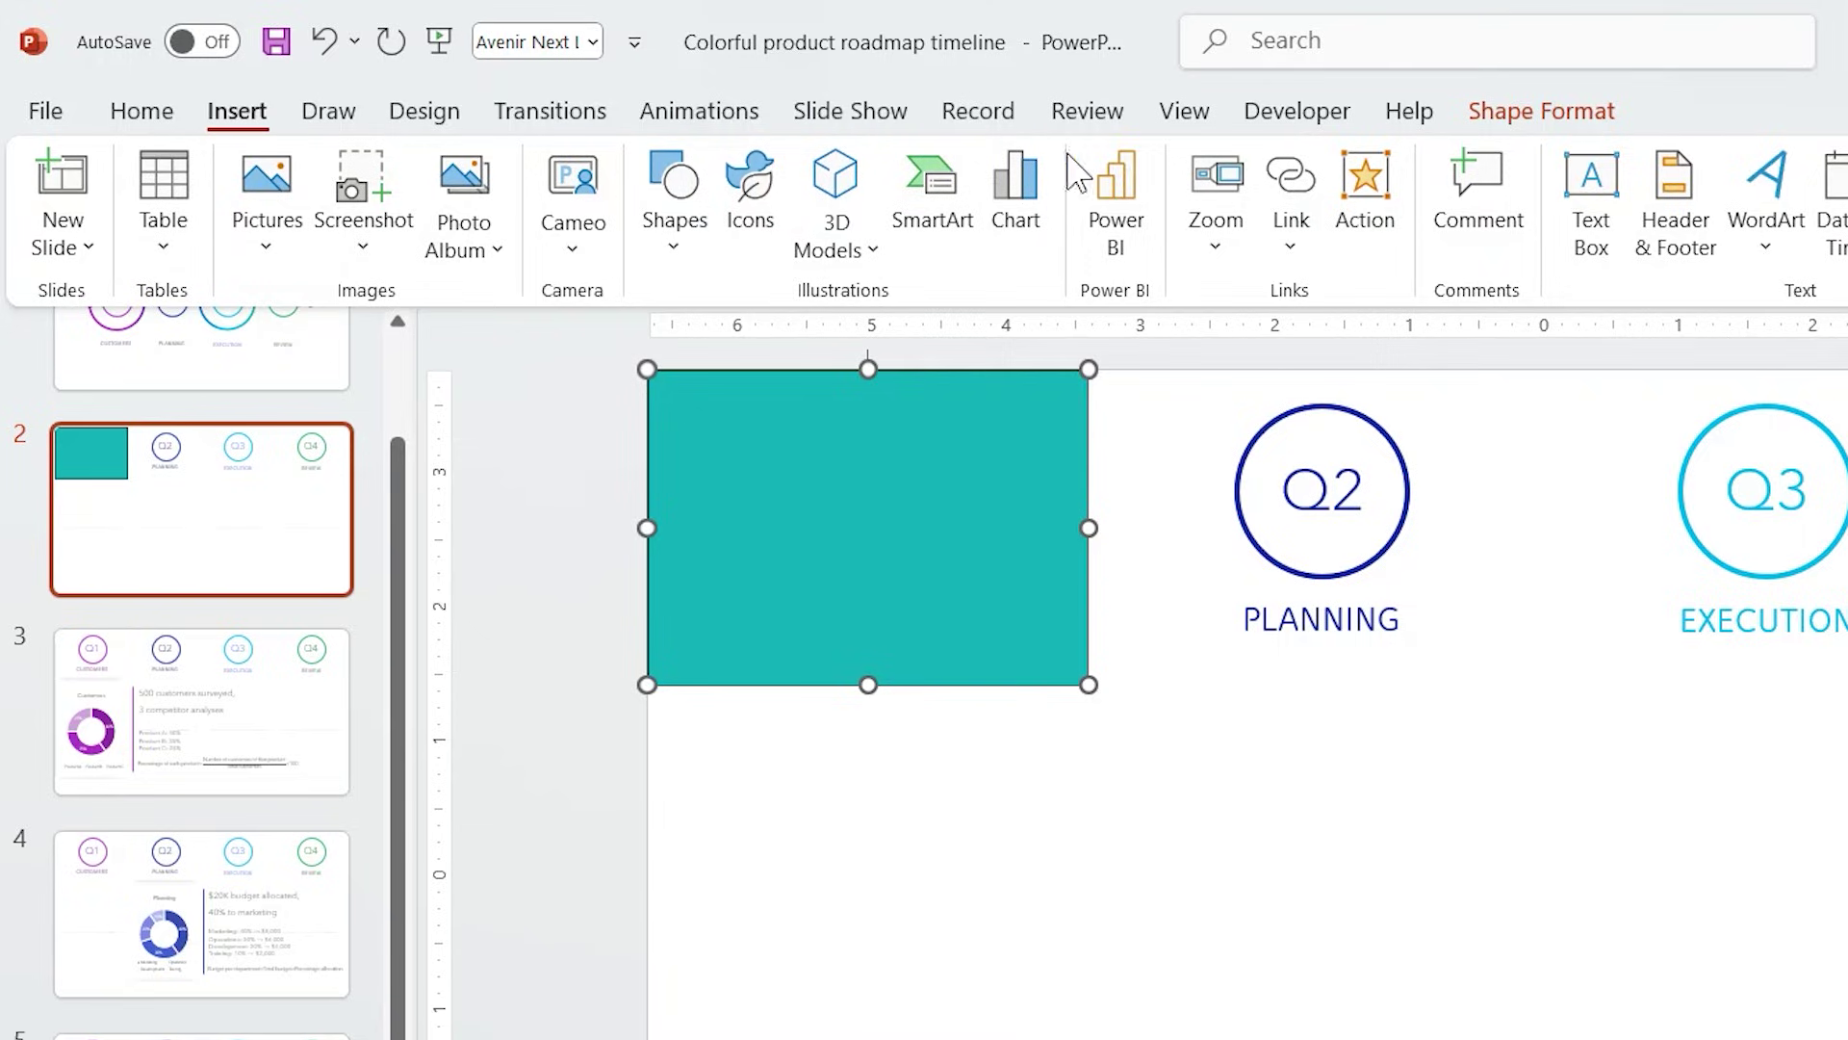
left_click(1357, 183)
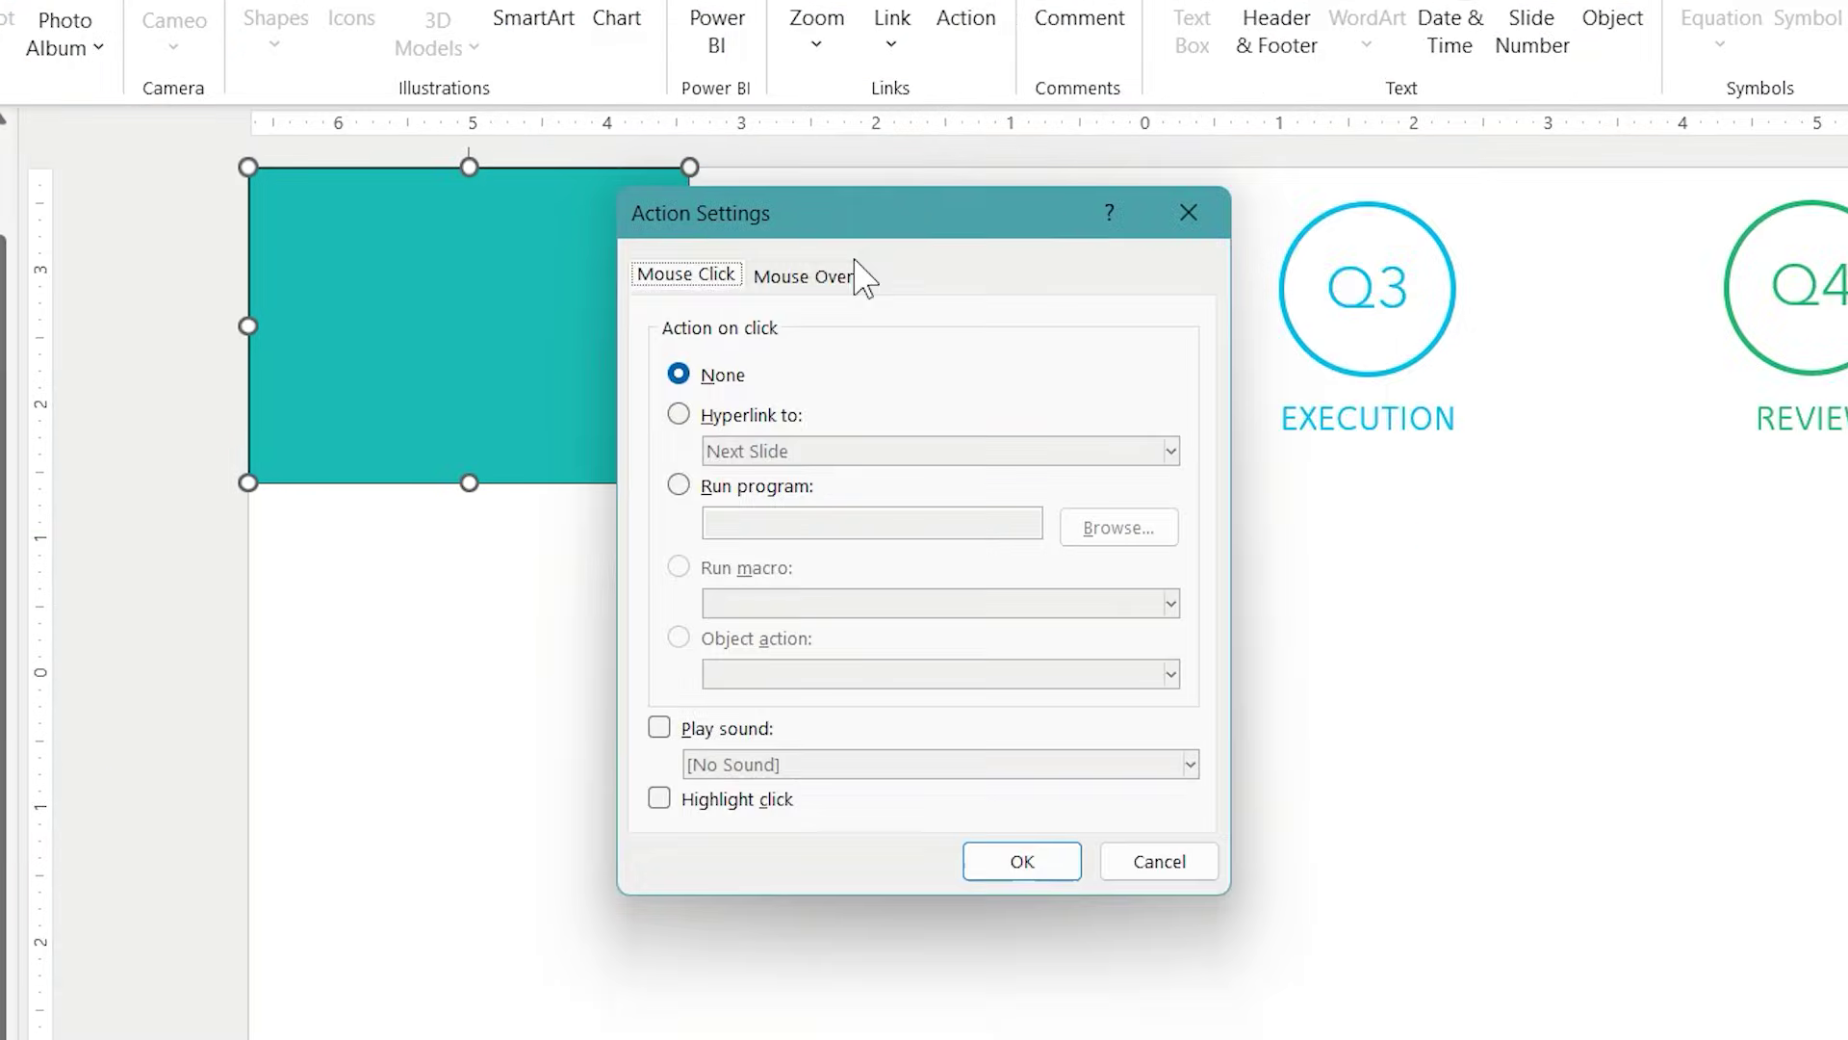
left_click(1241, 478)
left_click(757, 416)
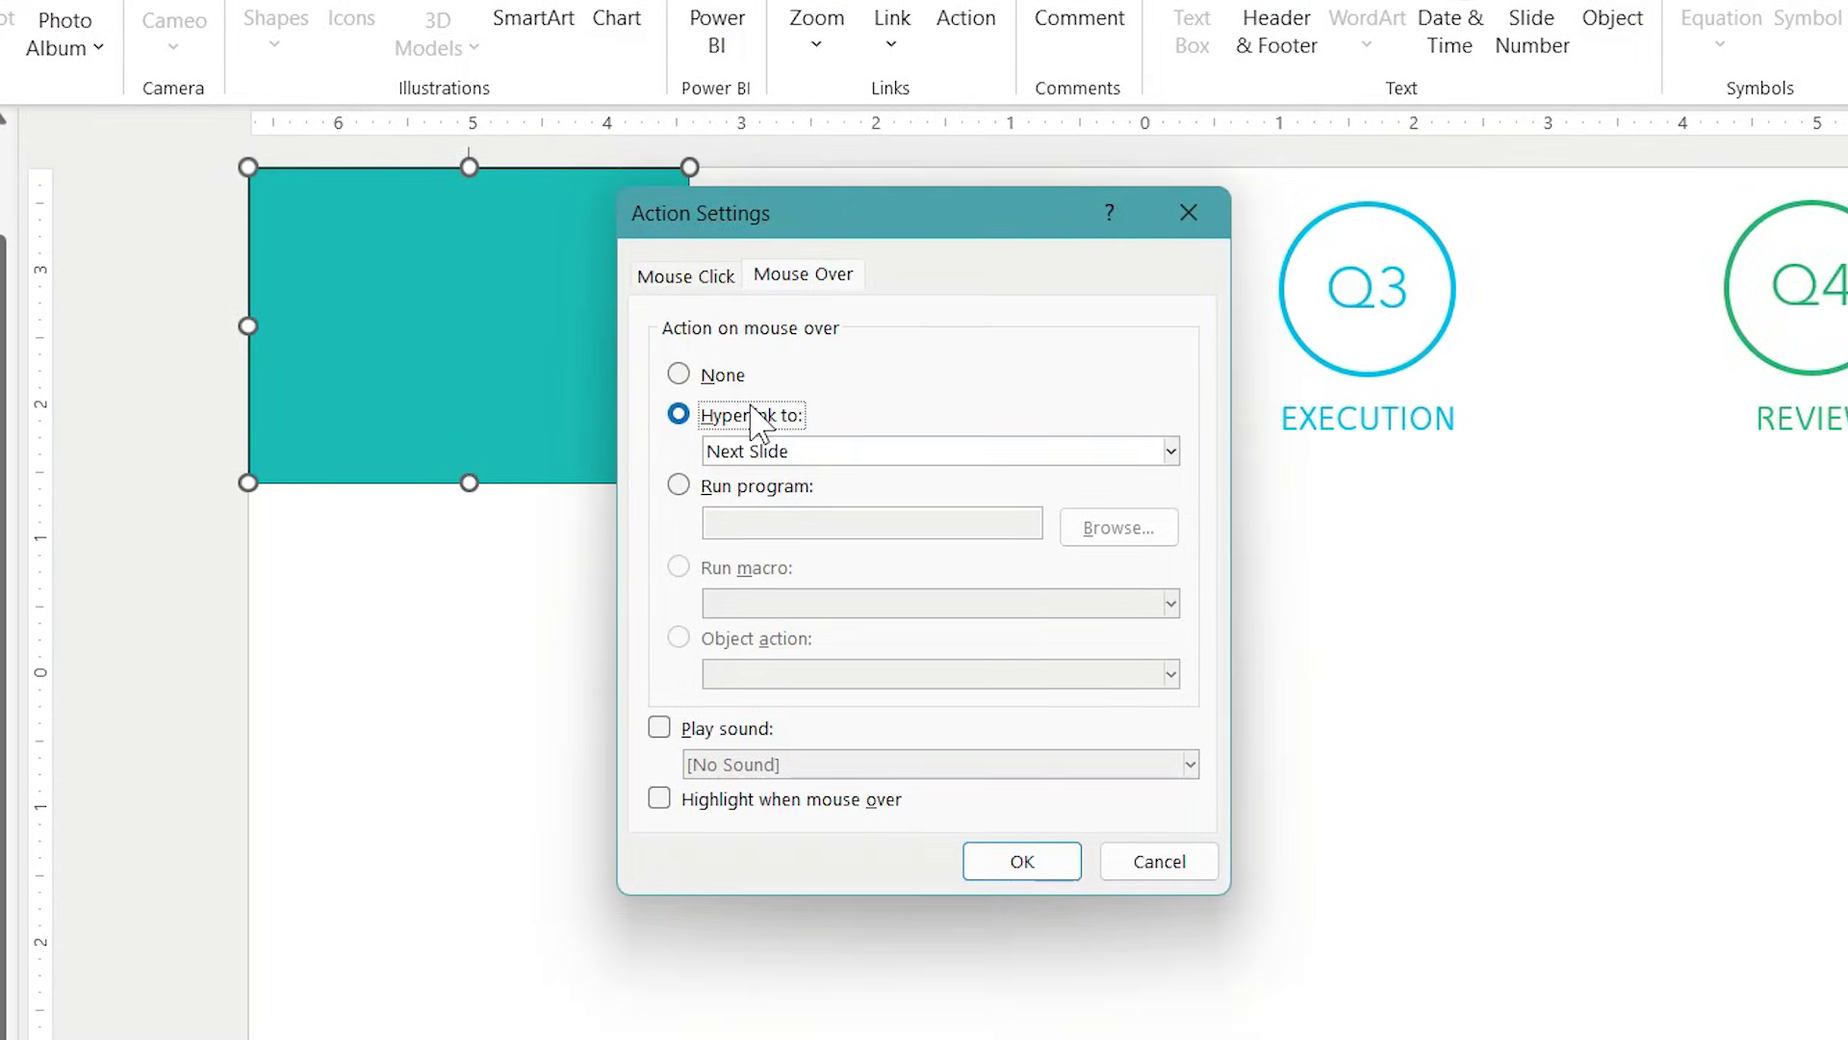
left_click(751, 453)
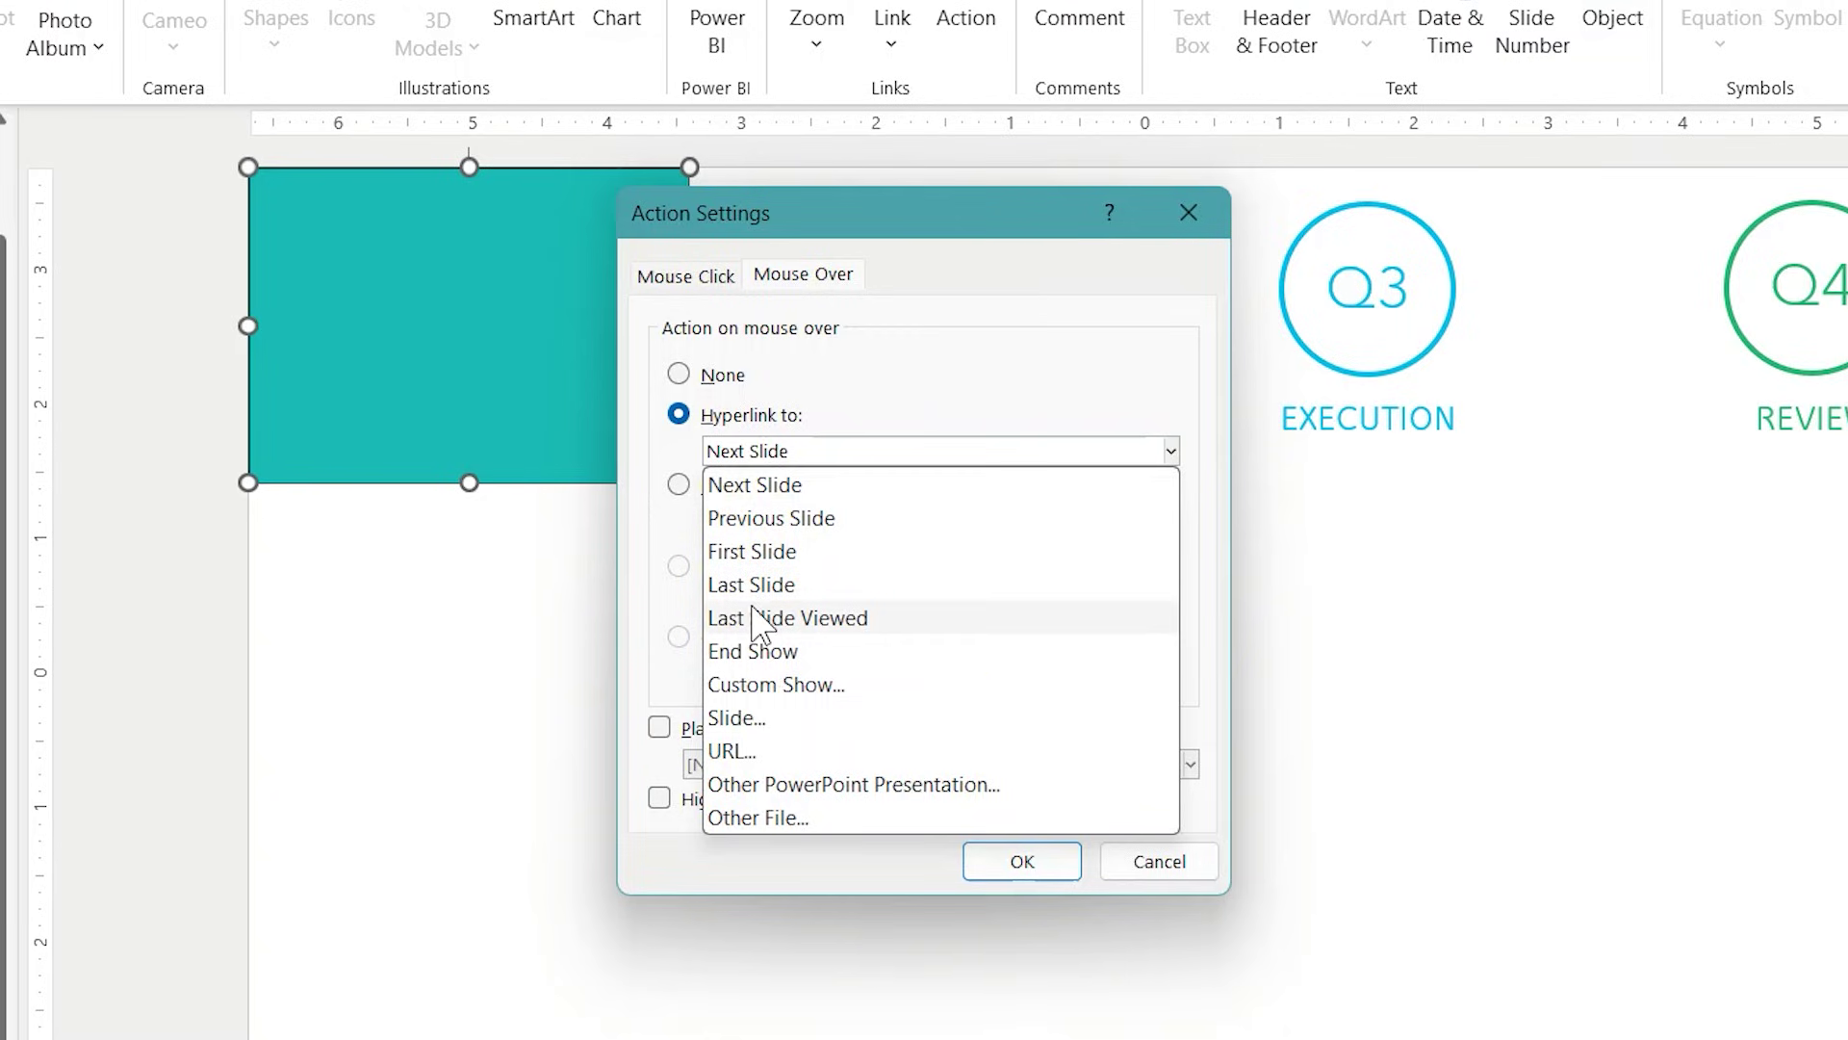
left_click(743, 717)
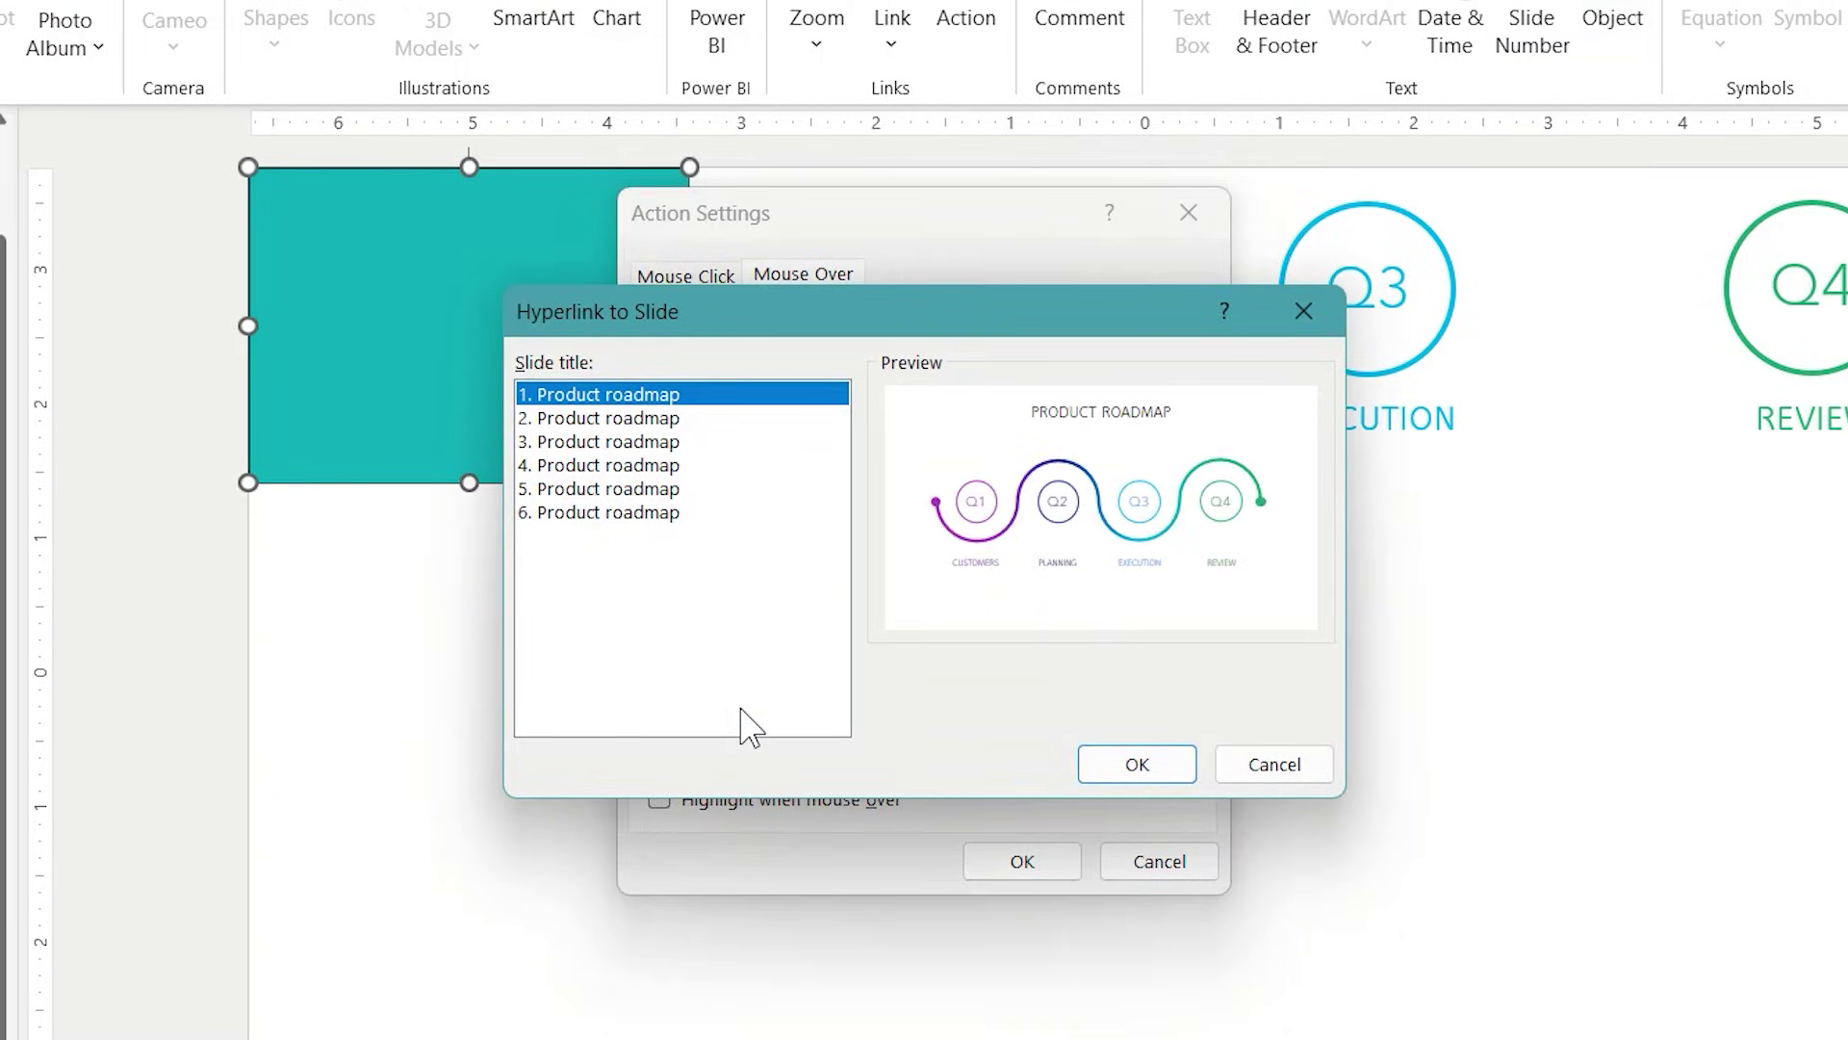
left_click(591, 442)
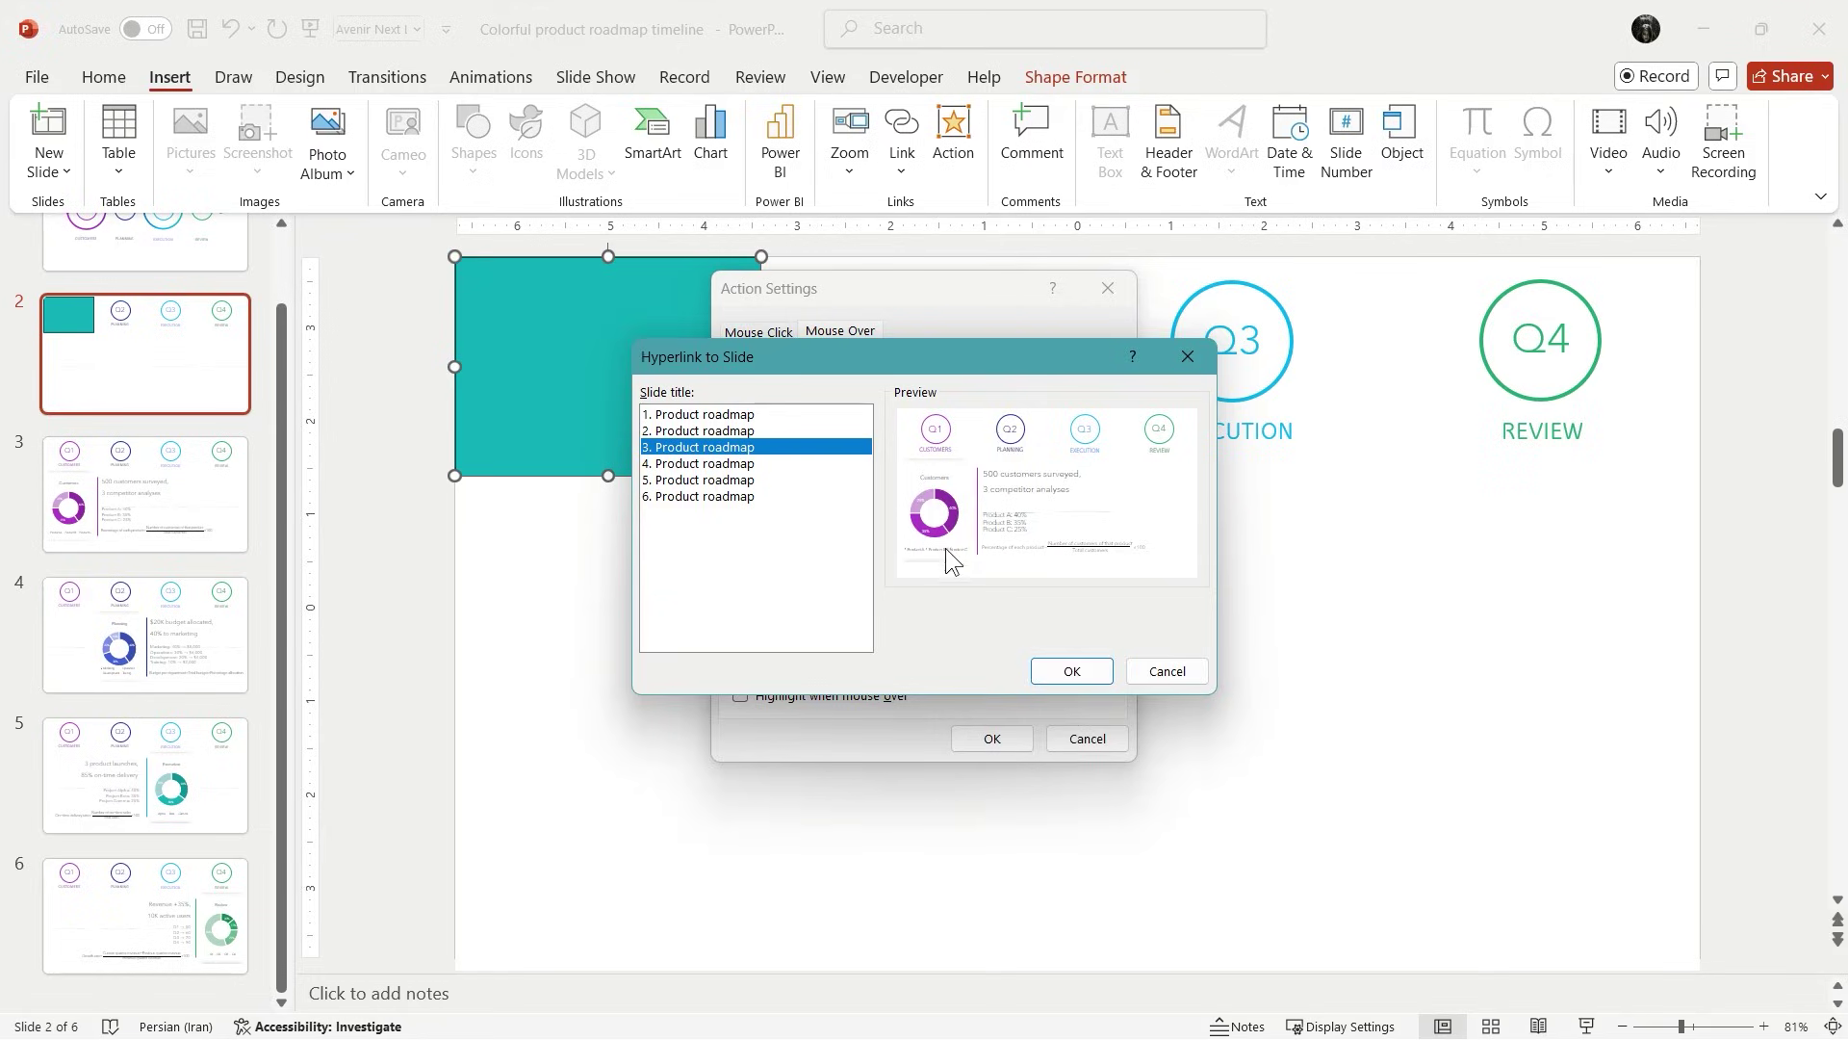
left_click(1070, 671)
left_click(1018, 743)
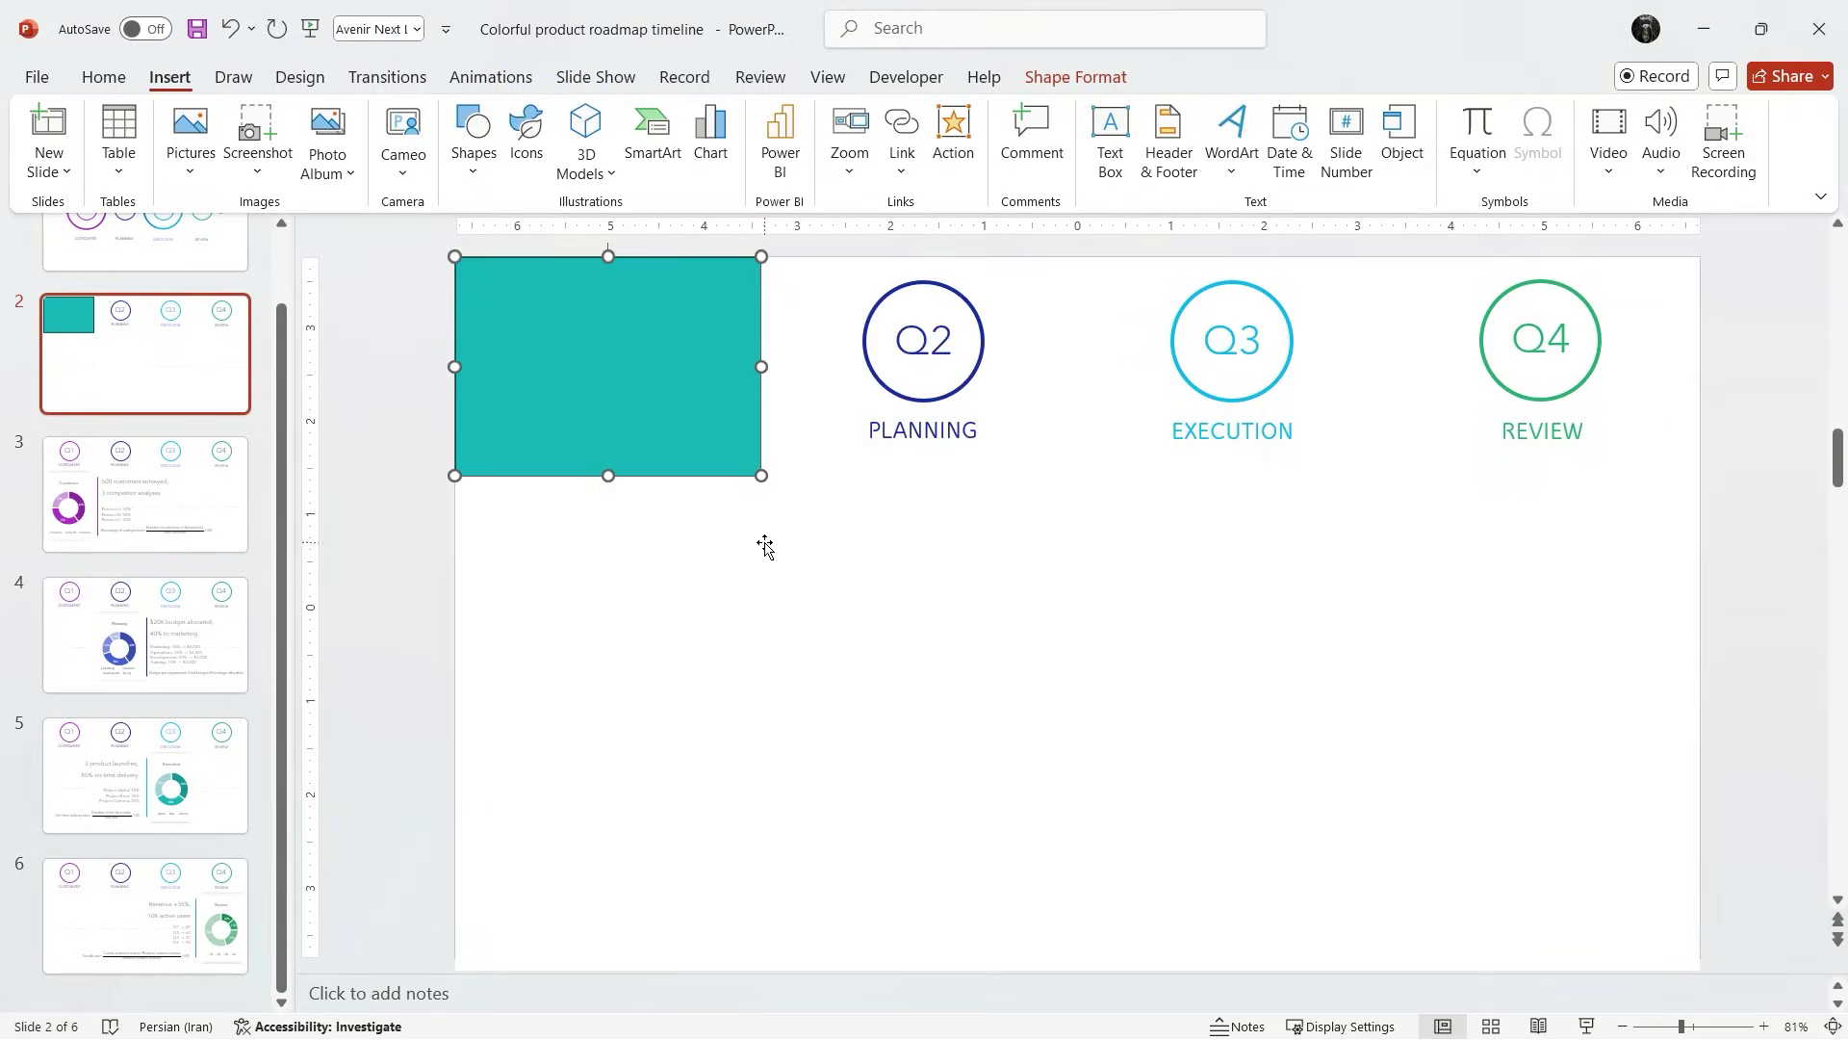
Step: Copy the rectangle over Q2 and set its mouse-over hyperlink to slide 4
left_click_drag(650, 398, 957, 399)
left_click(953, 134)
left_click(840, 330)
left_click(934, 454)
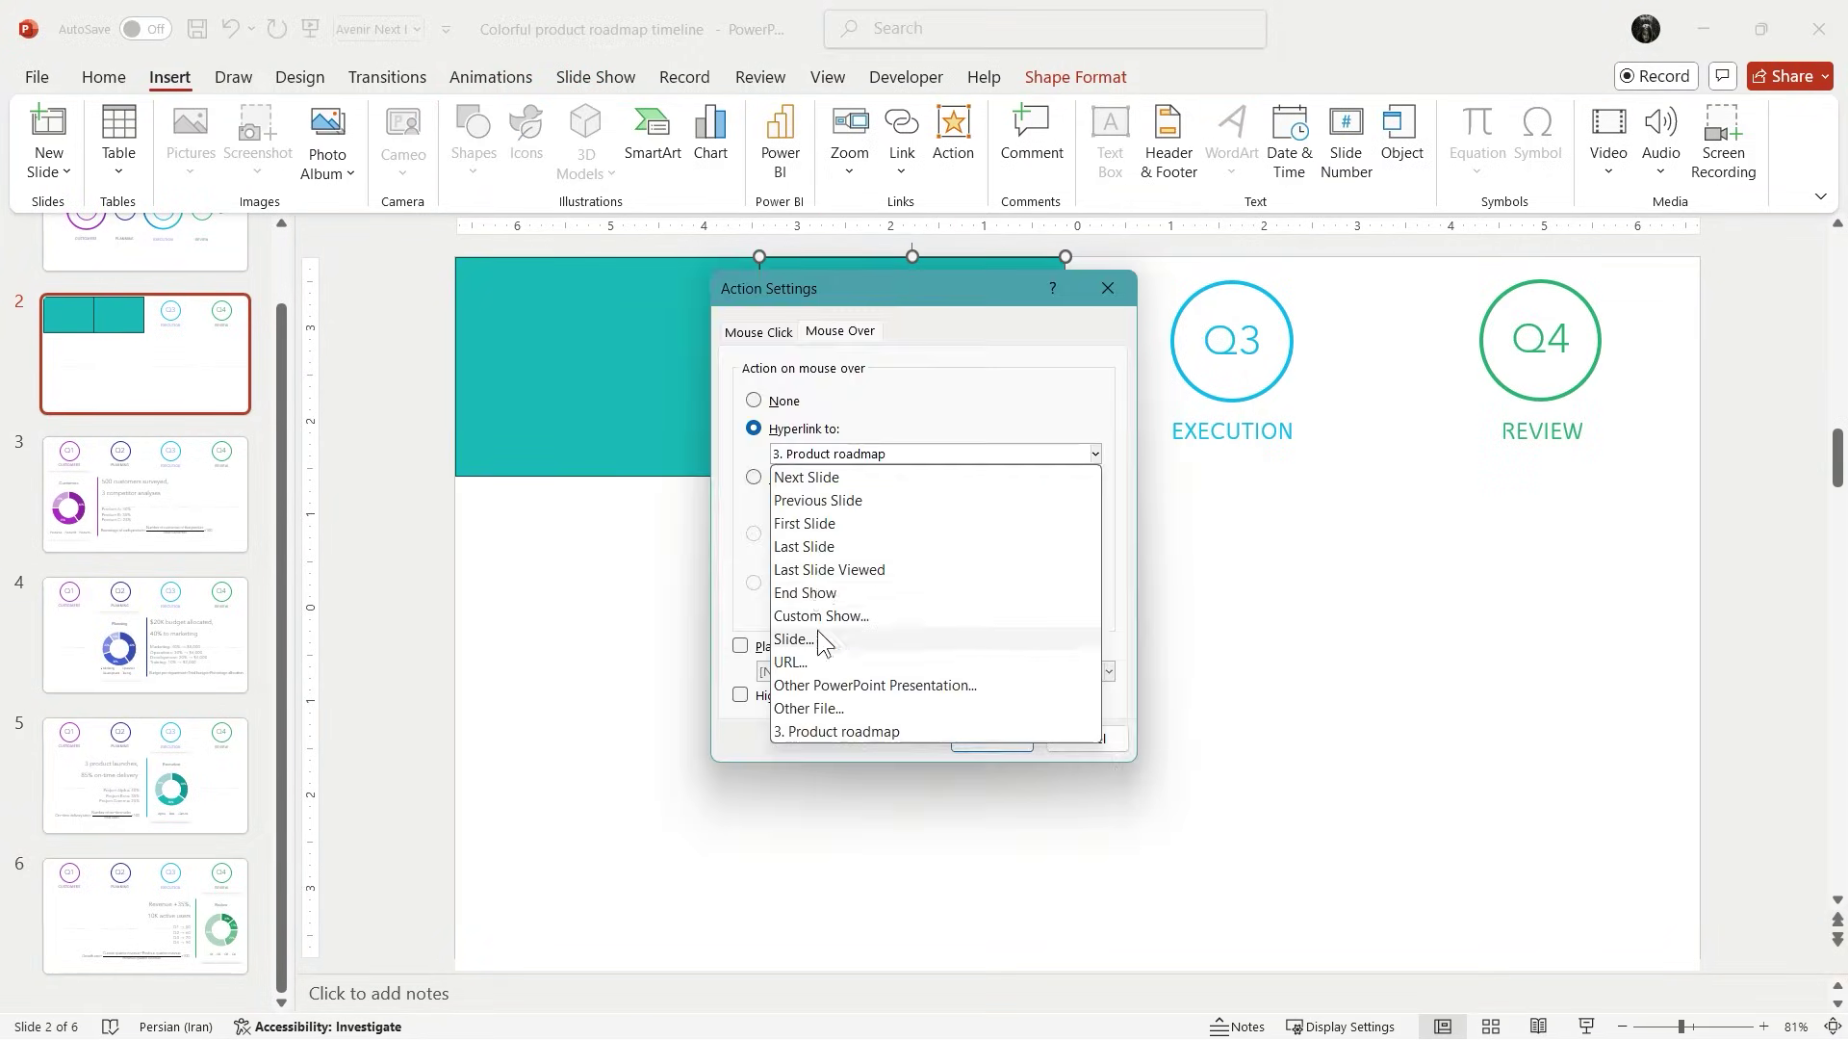
left_click(823, 639)
left_click(751, 462)
left_click(1066, 669)
left_click(1006, 745)
Step: Copy the rectangle over Q3 and set its mouse-over hyperlink to slide 5
left_click_drag(928, 384, 1233, 384)
left_click(953, 134)
left_click(841, 330)
left_click(837, 457)
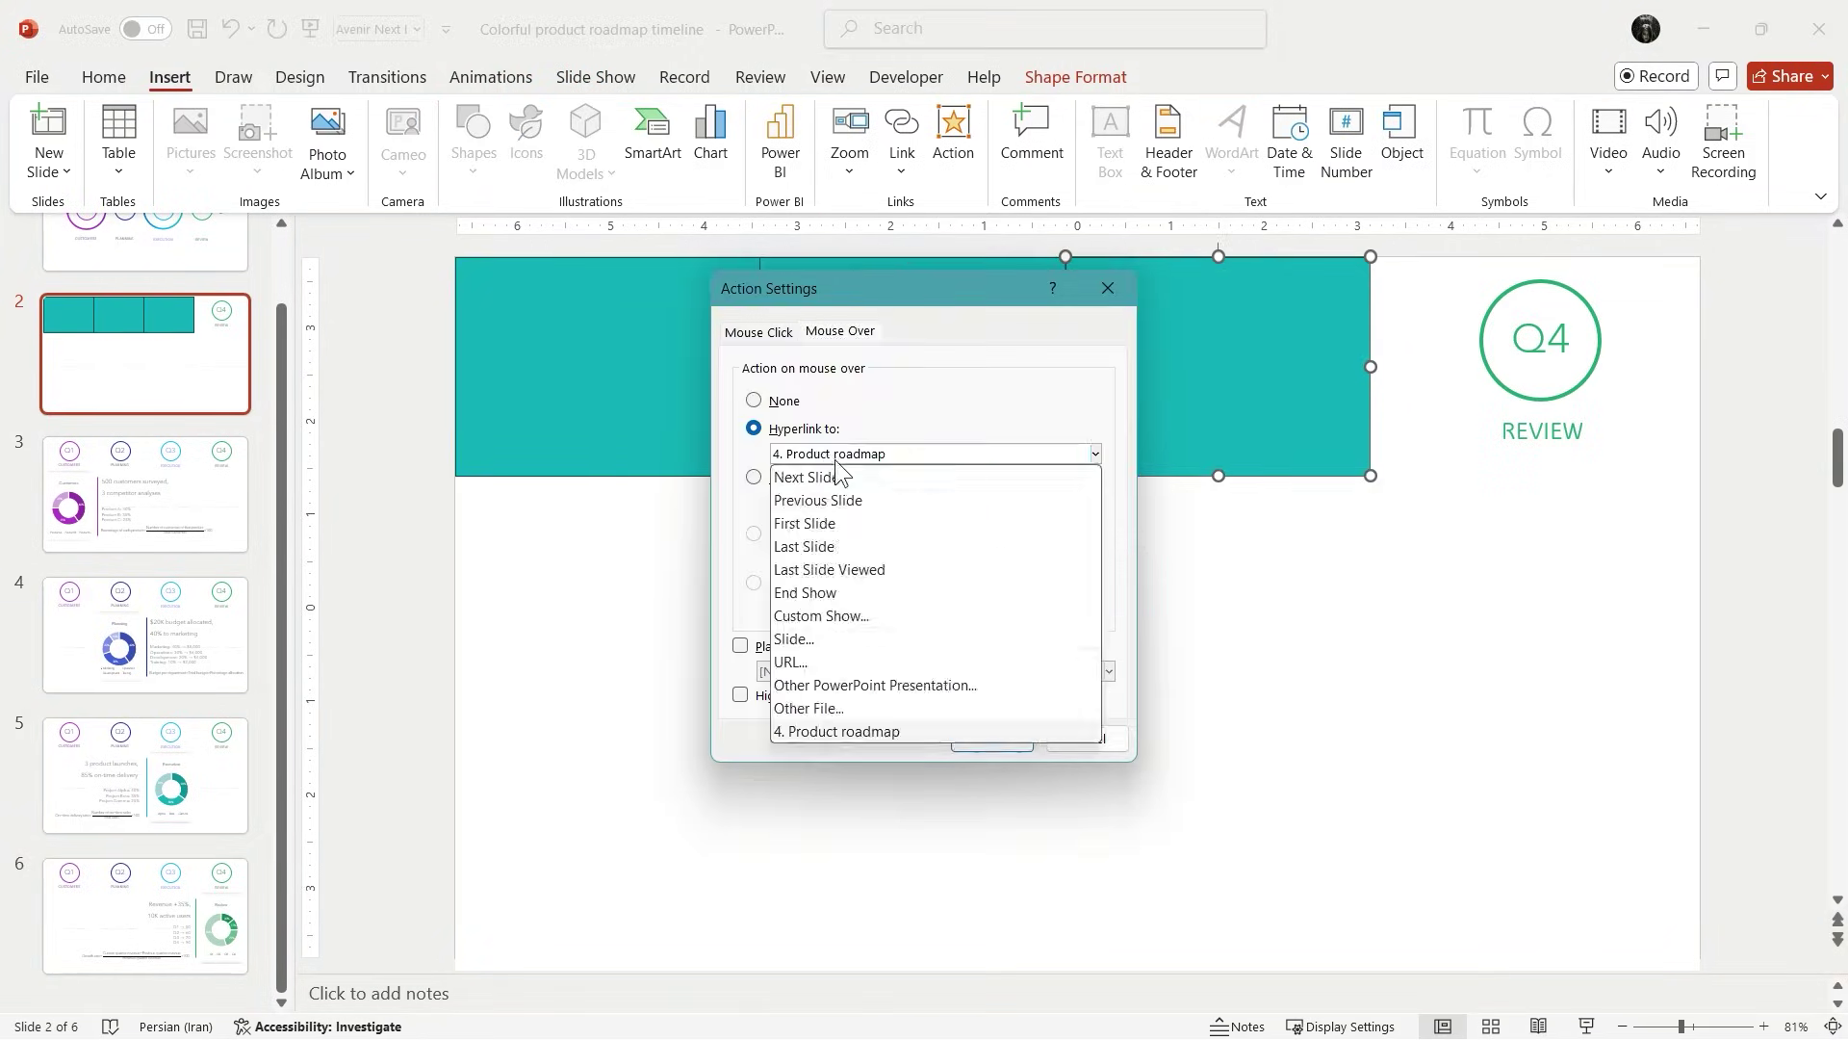
left_click(794, 639)
left_click(741, 485)
left_click(1065, 668)
left_click(1006, 745)
Step: Copy the rectangle over Q4 and set its mouse-over hyperlink to slide 6
left_click_drag(1216, 429, 1514, 416)
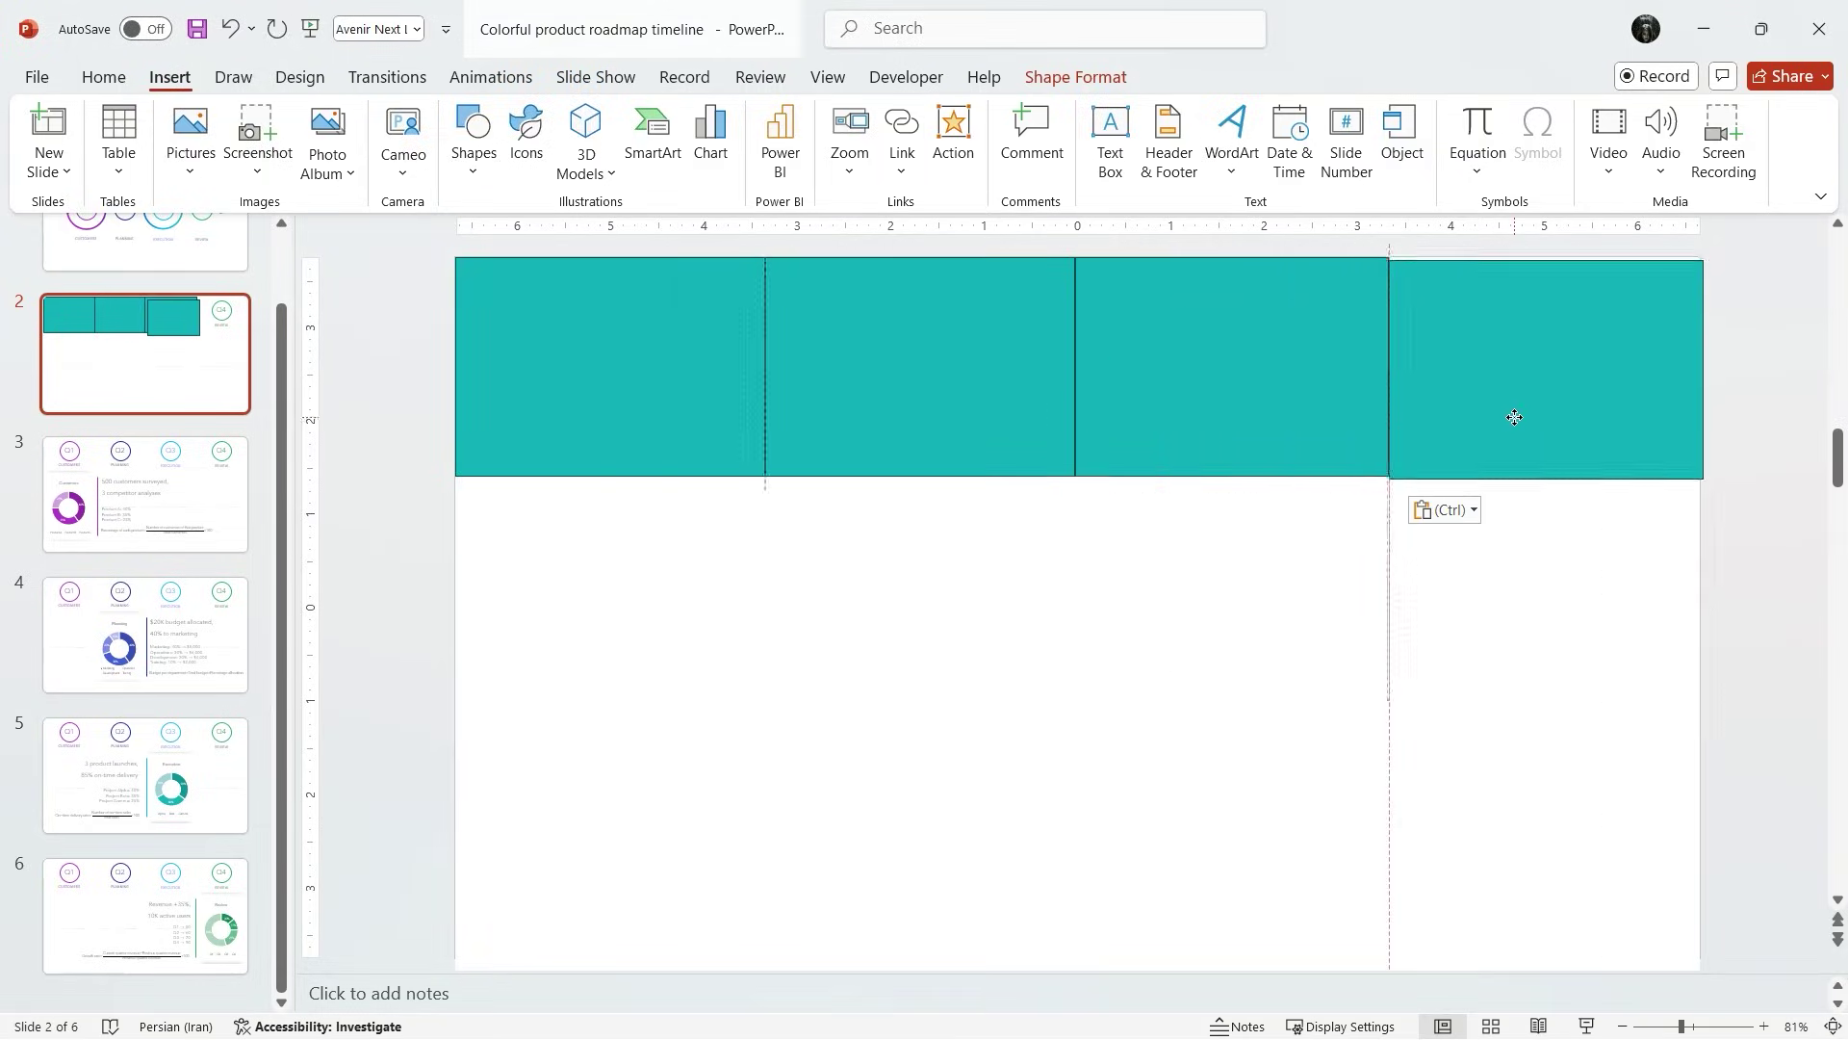
left_click(952, 134)
left_click(841, 330)
left_click(837, 457)
left_click(794, 639)
left_click(745, 491)
left_click(1064, 668)
left_click(990, 734)
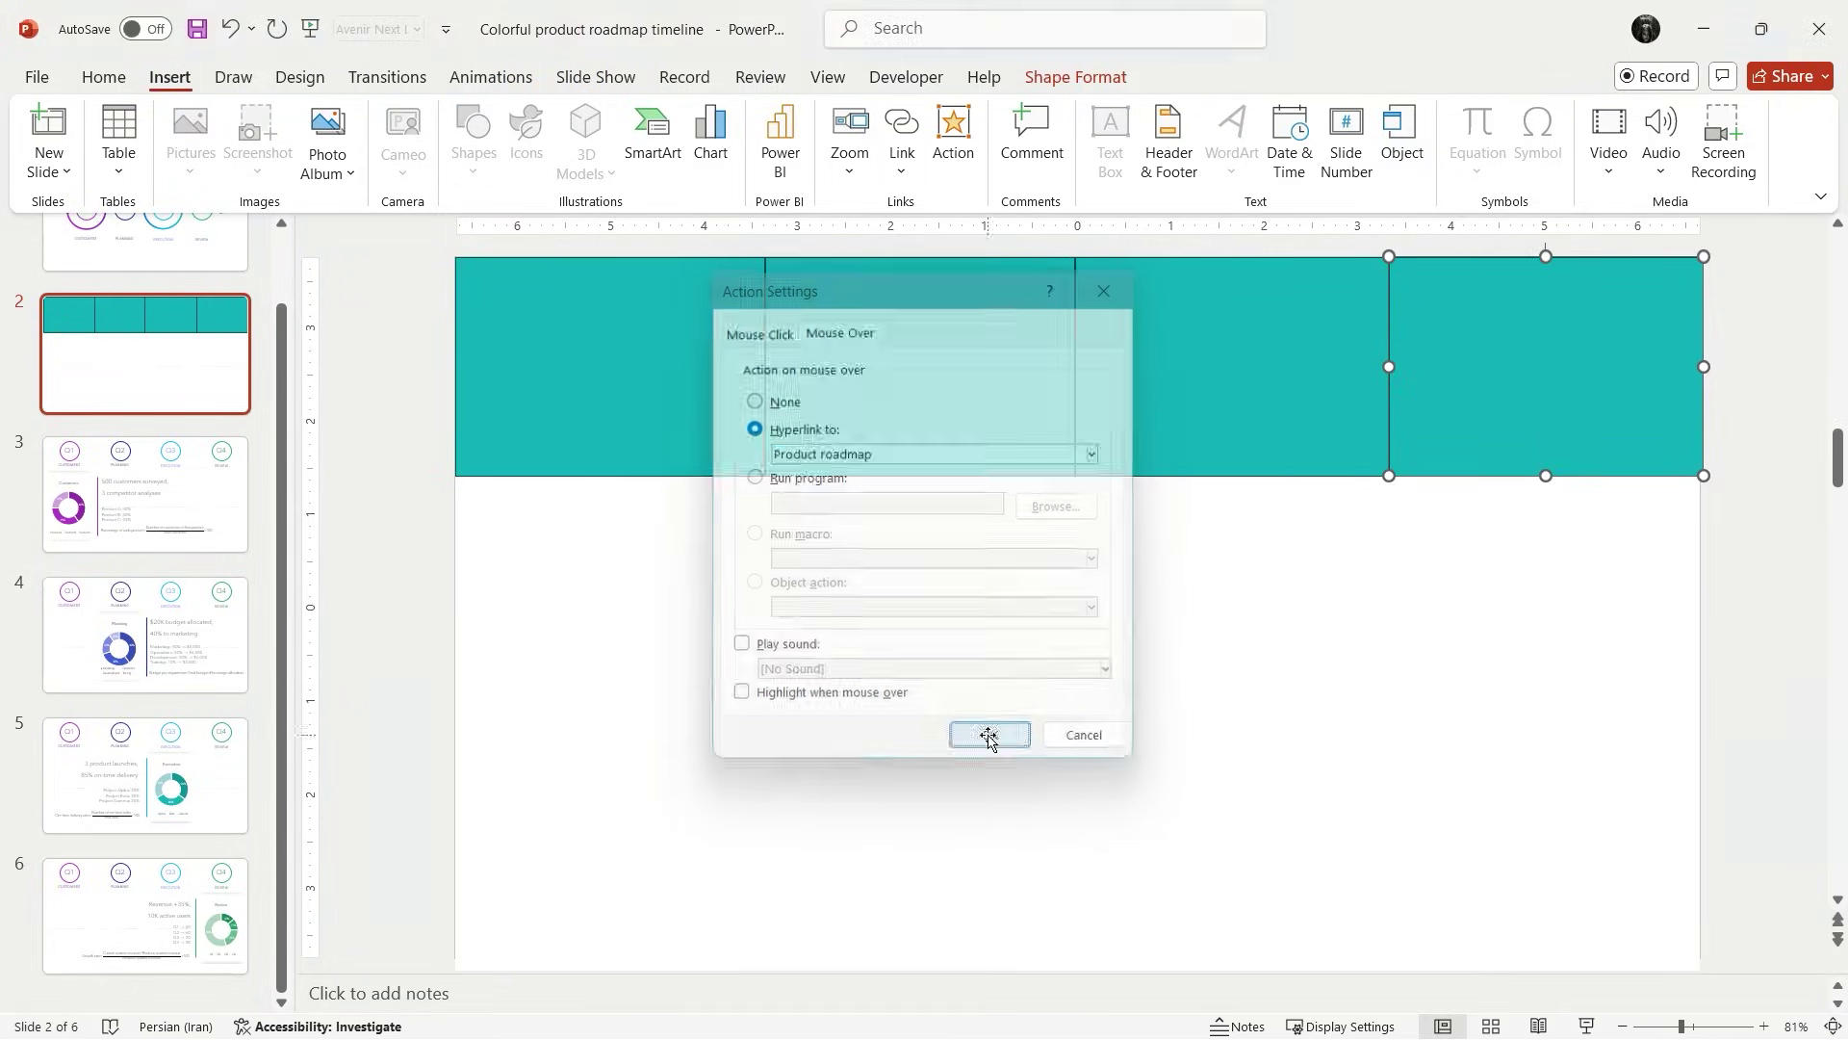
Step: Select all four hover rectangles and set their fill to No Fill
left_click(1203, 375, "shift")
left_click(953, 377, "shift")
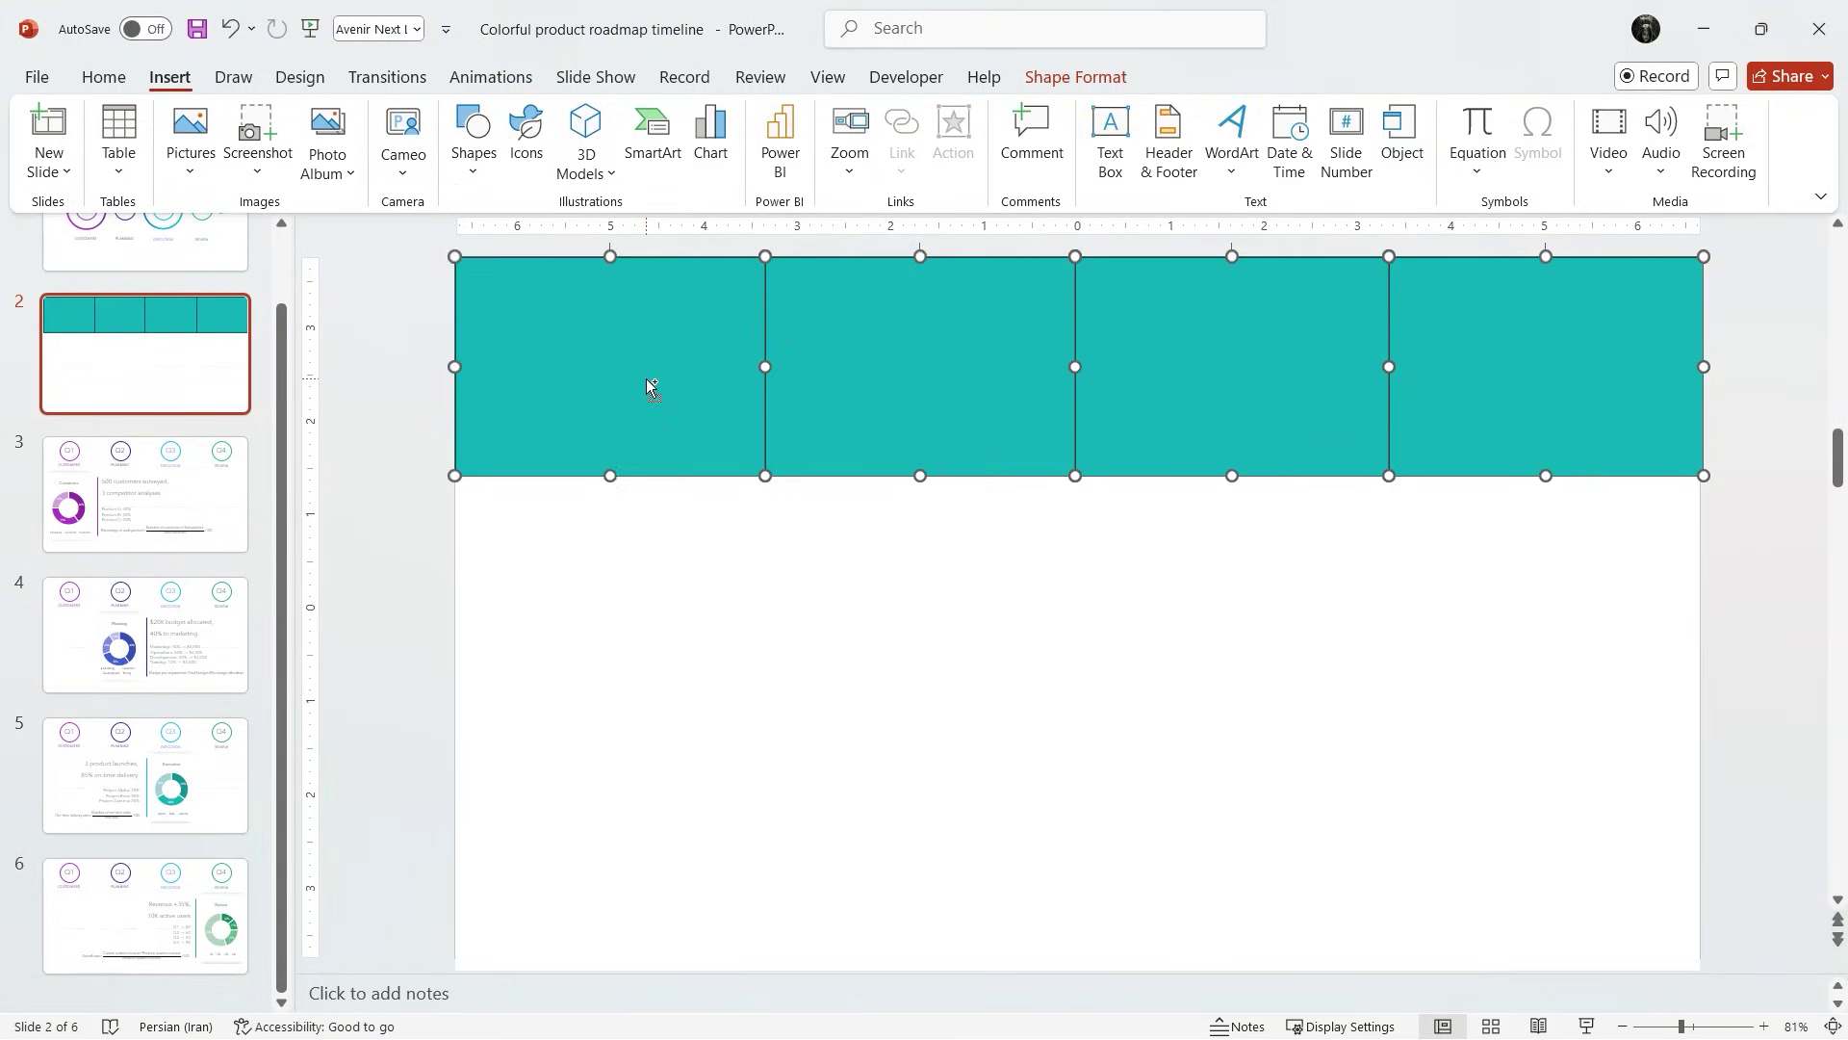
left_click(1045, 77)
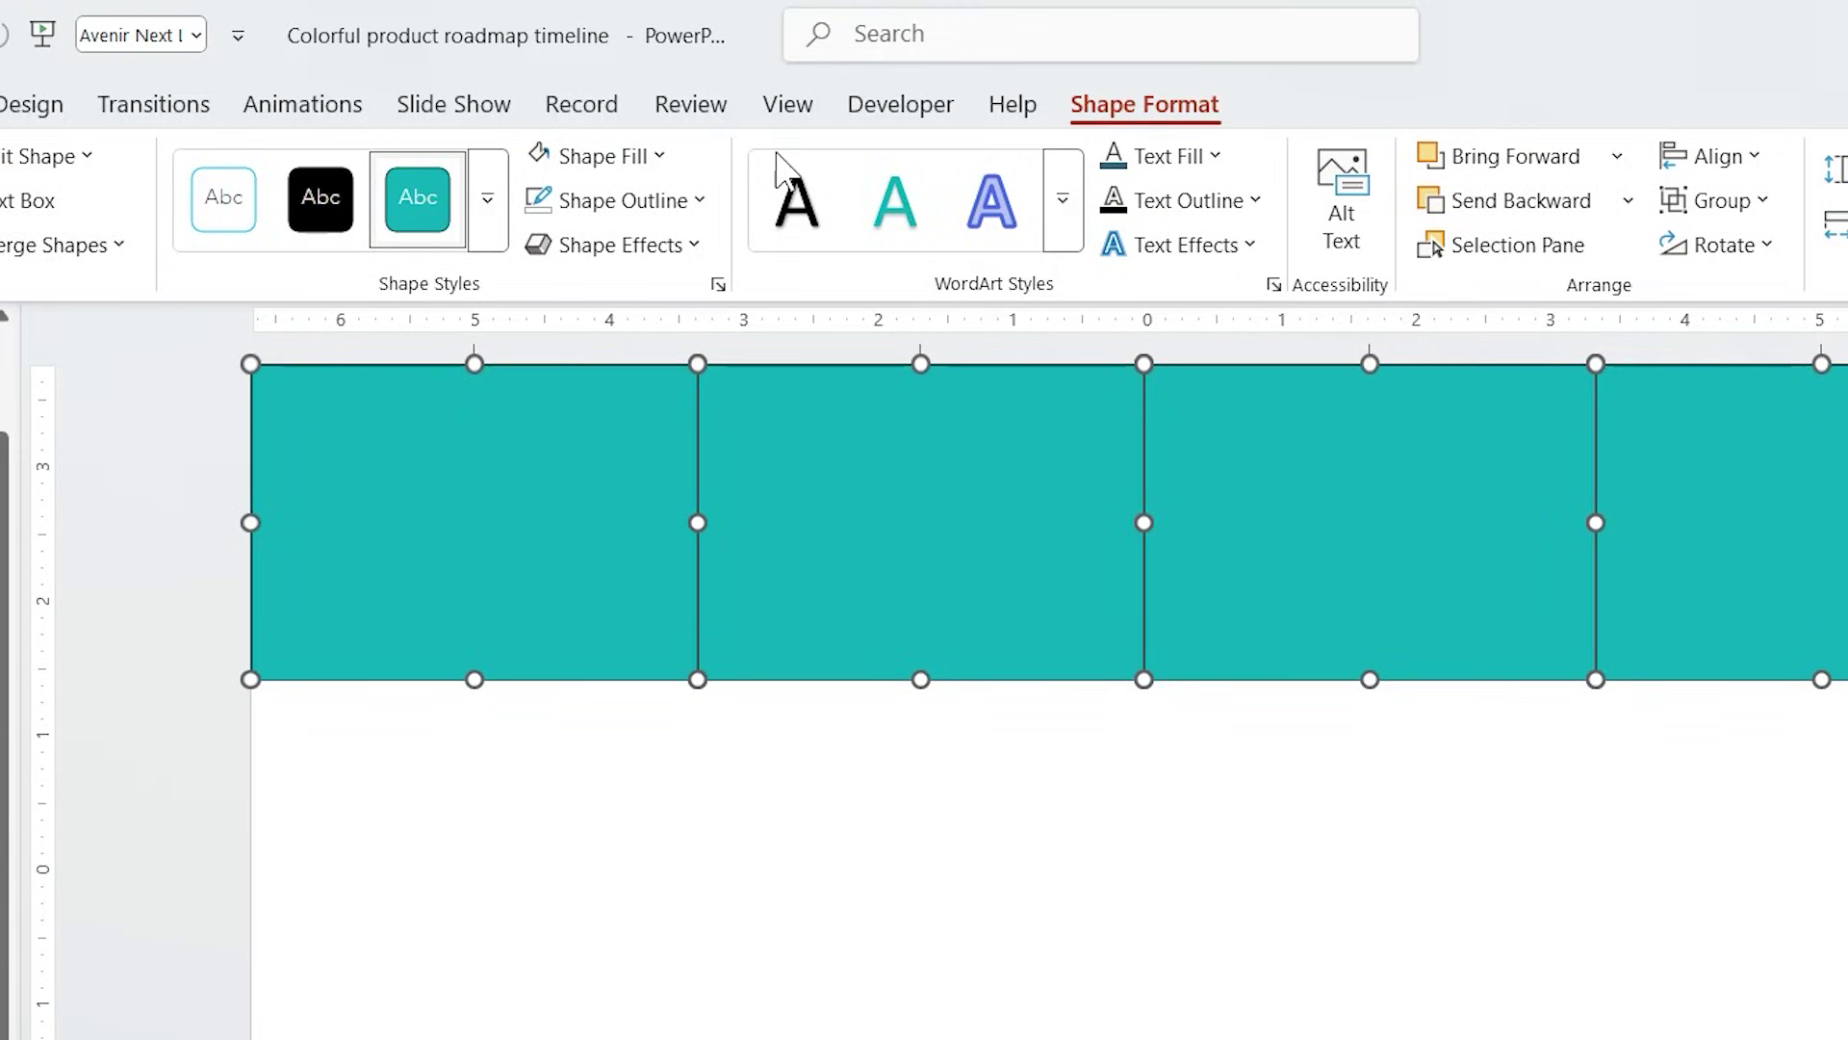
left_click(602, 158)
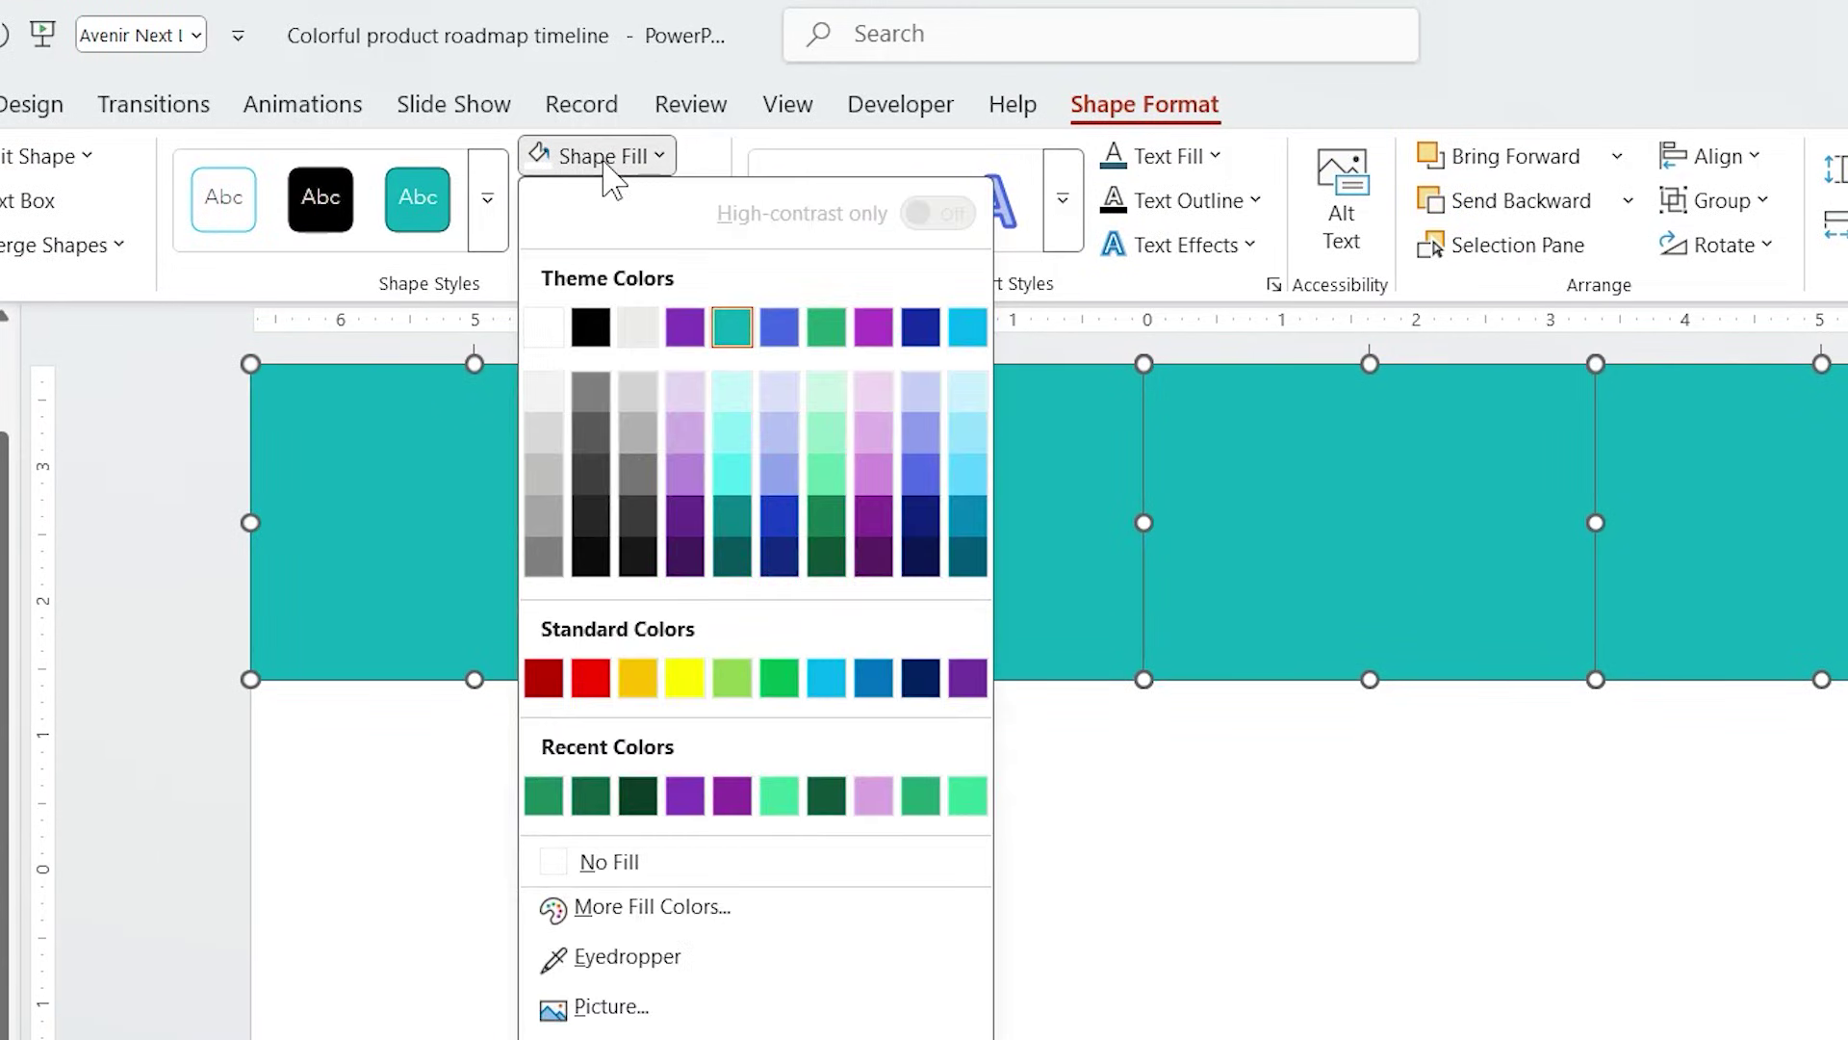
left_click(605, 862)
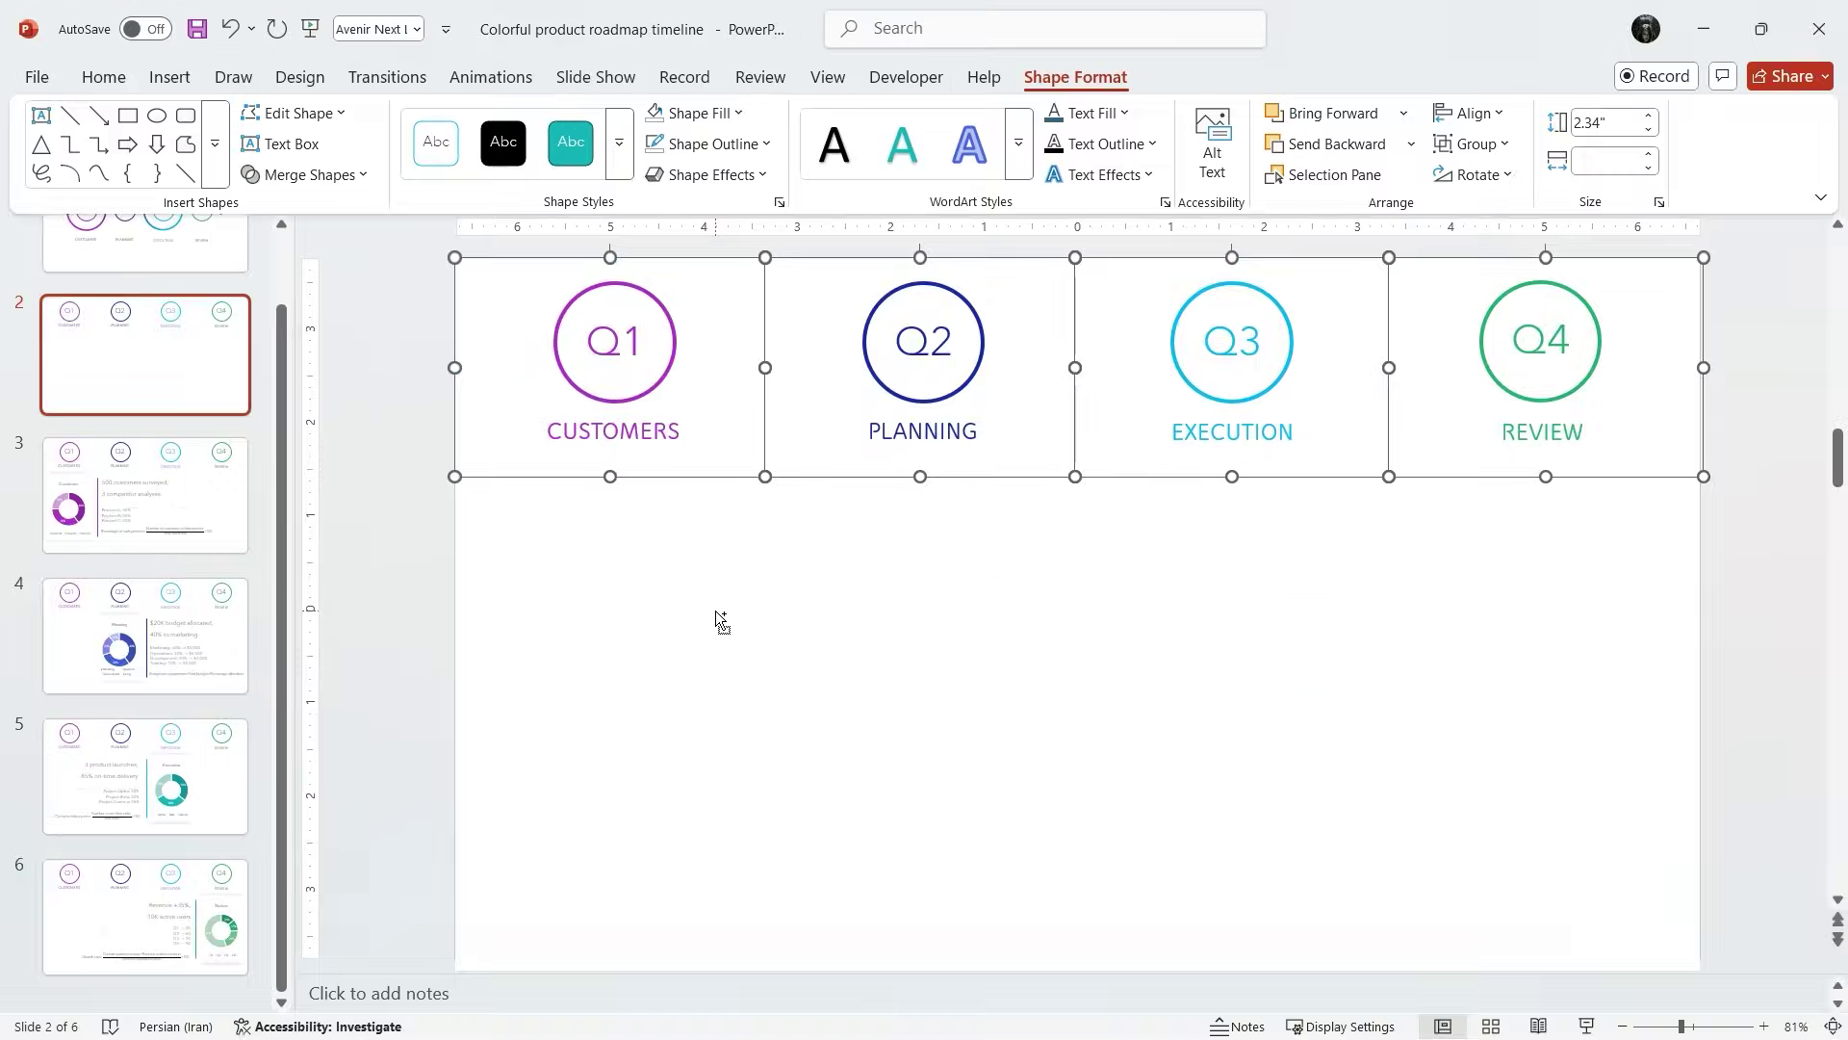
Step: Copy the four transparent hover rectangles and paste them onto slides 3, 4, 5 and 6
right_click(763, 476)
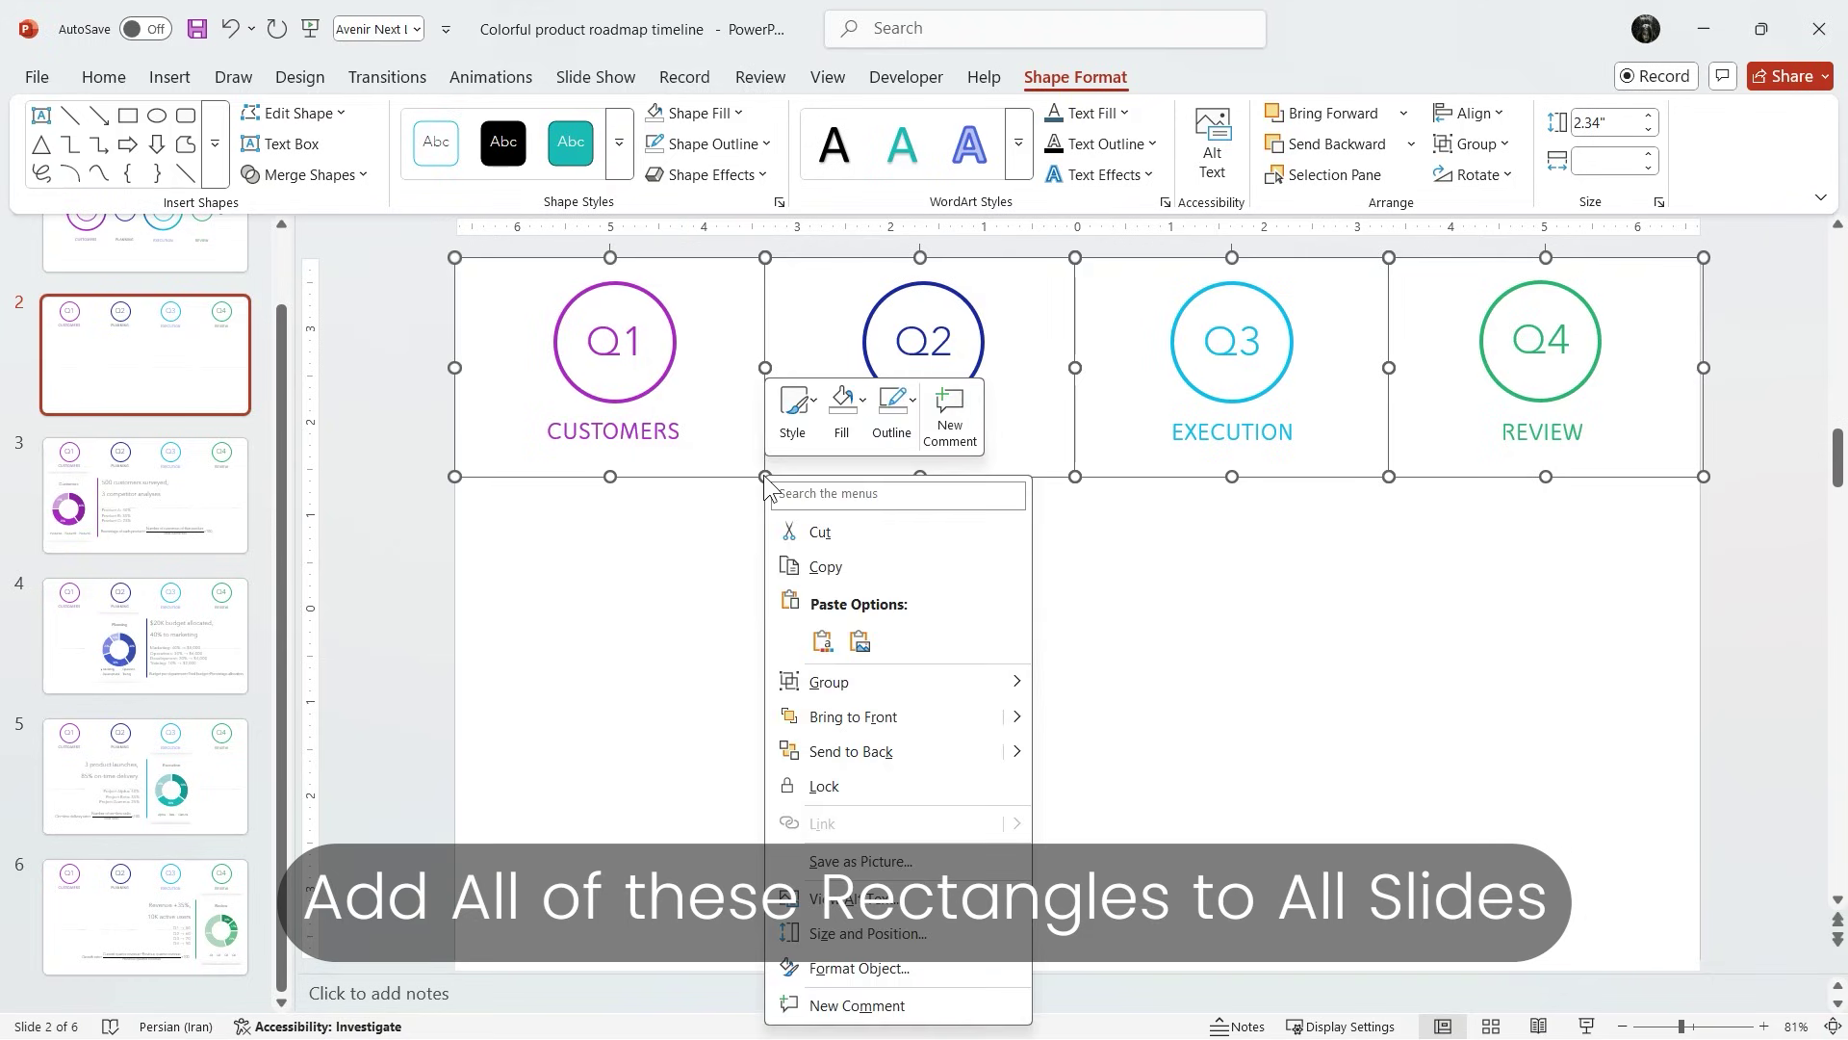
left_click(825, 567)
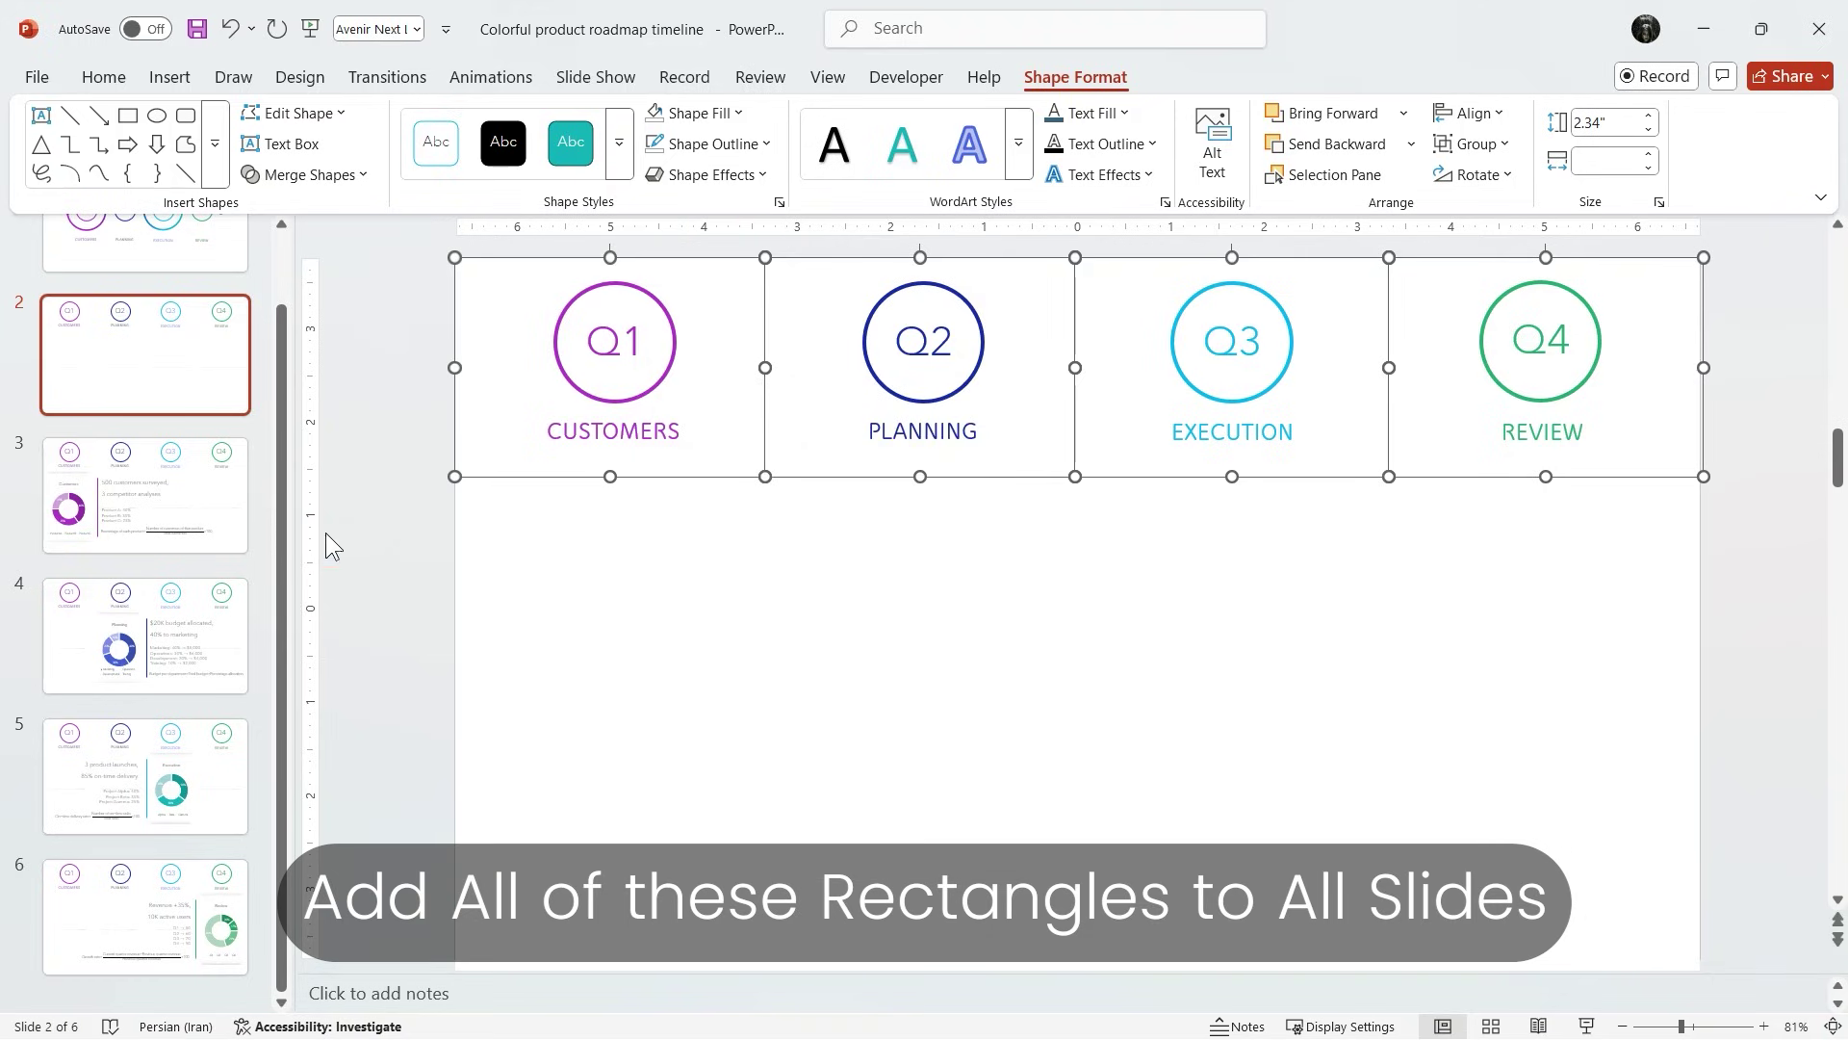
left_click(216, 516)
key("ctrl+v")
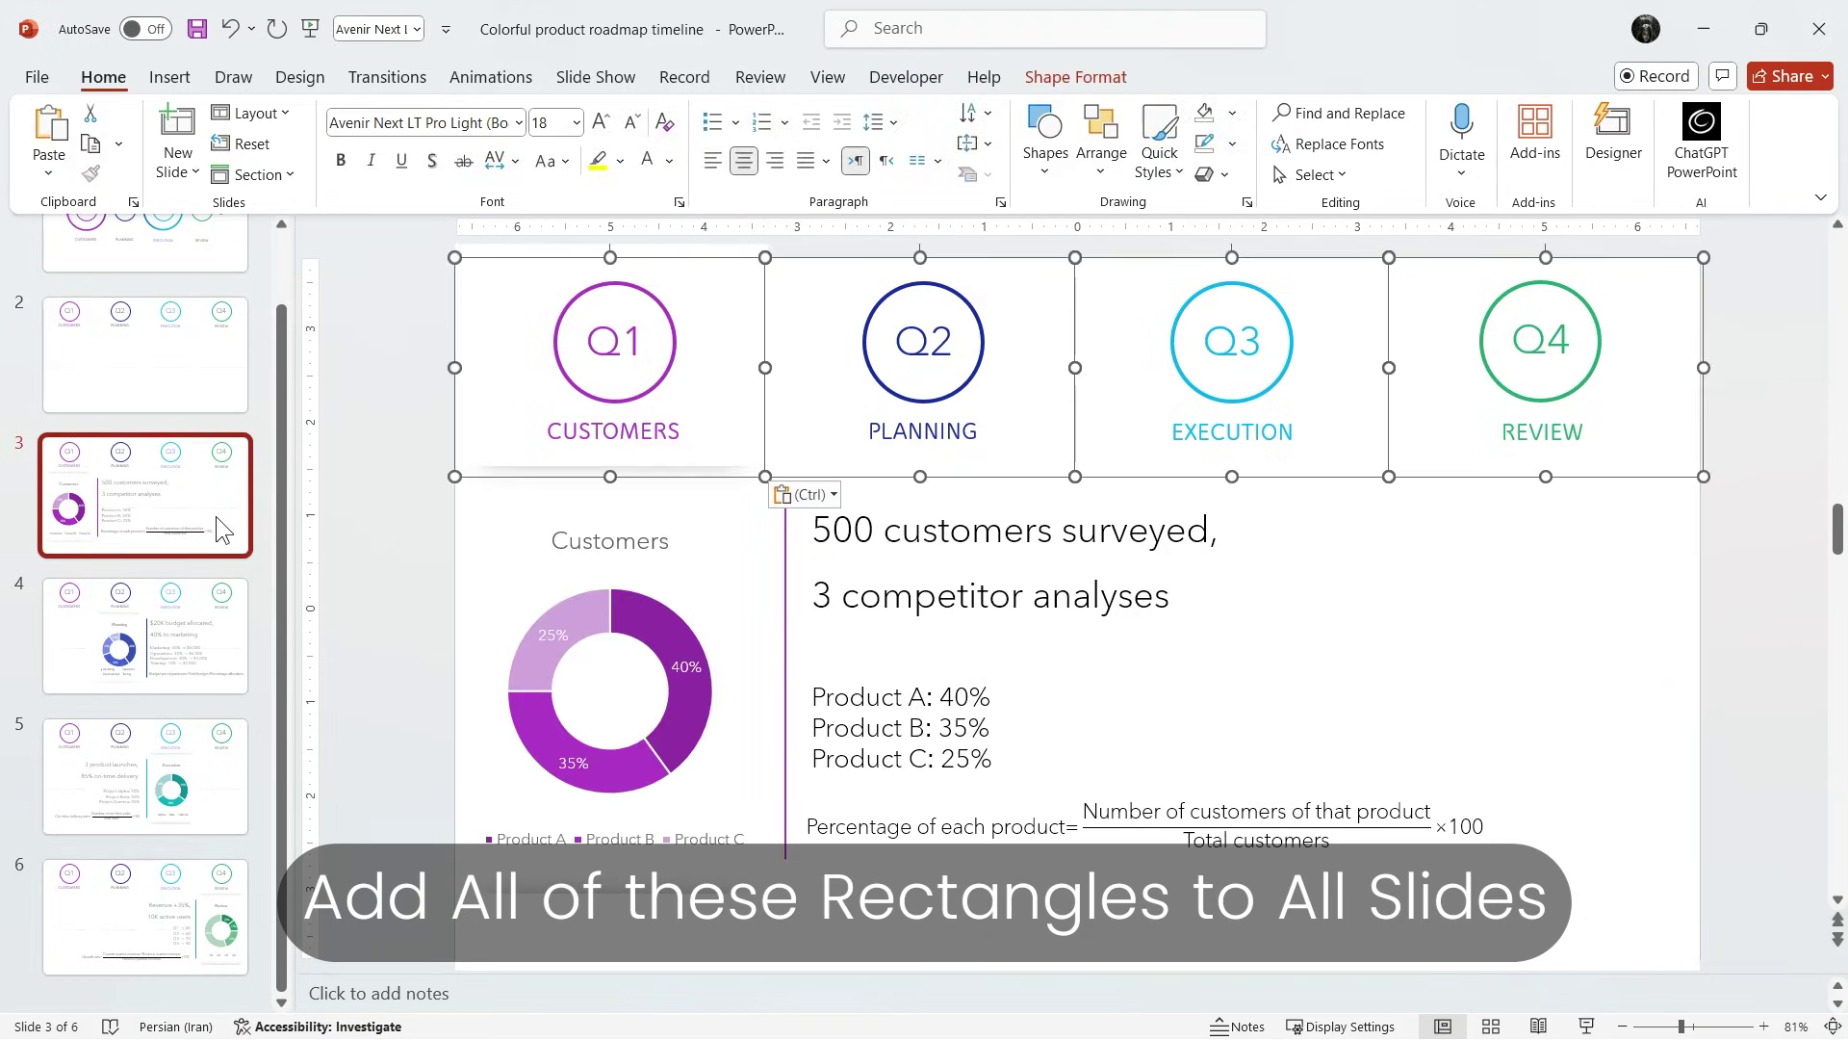
left_click(182, 634)
key("ctrl+v")
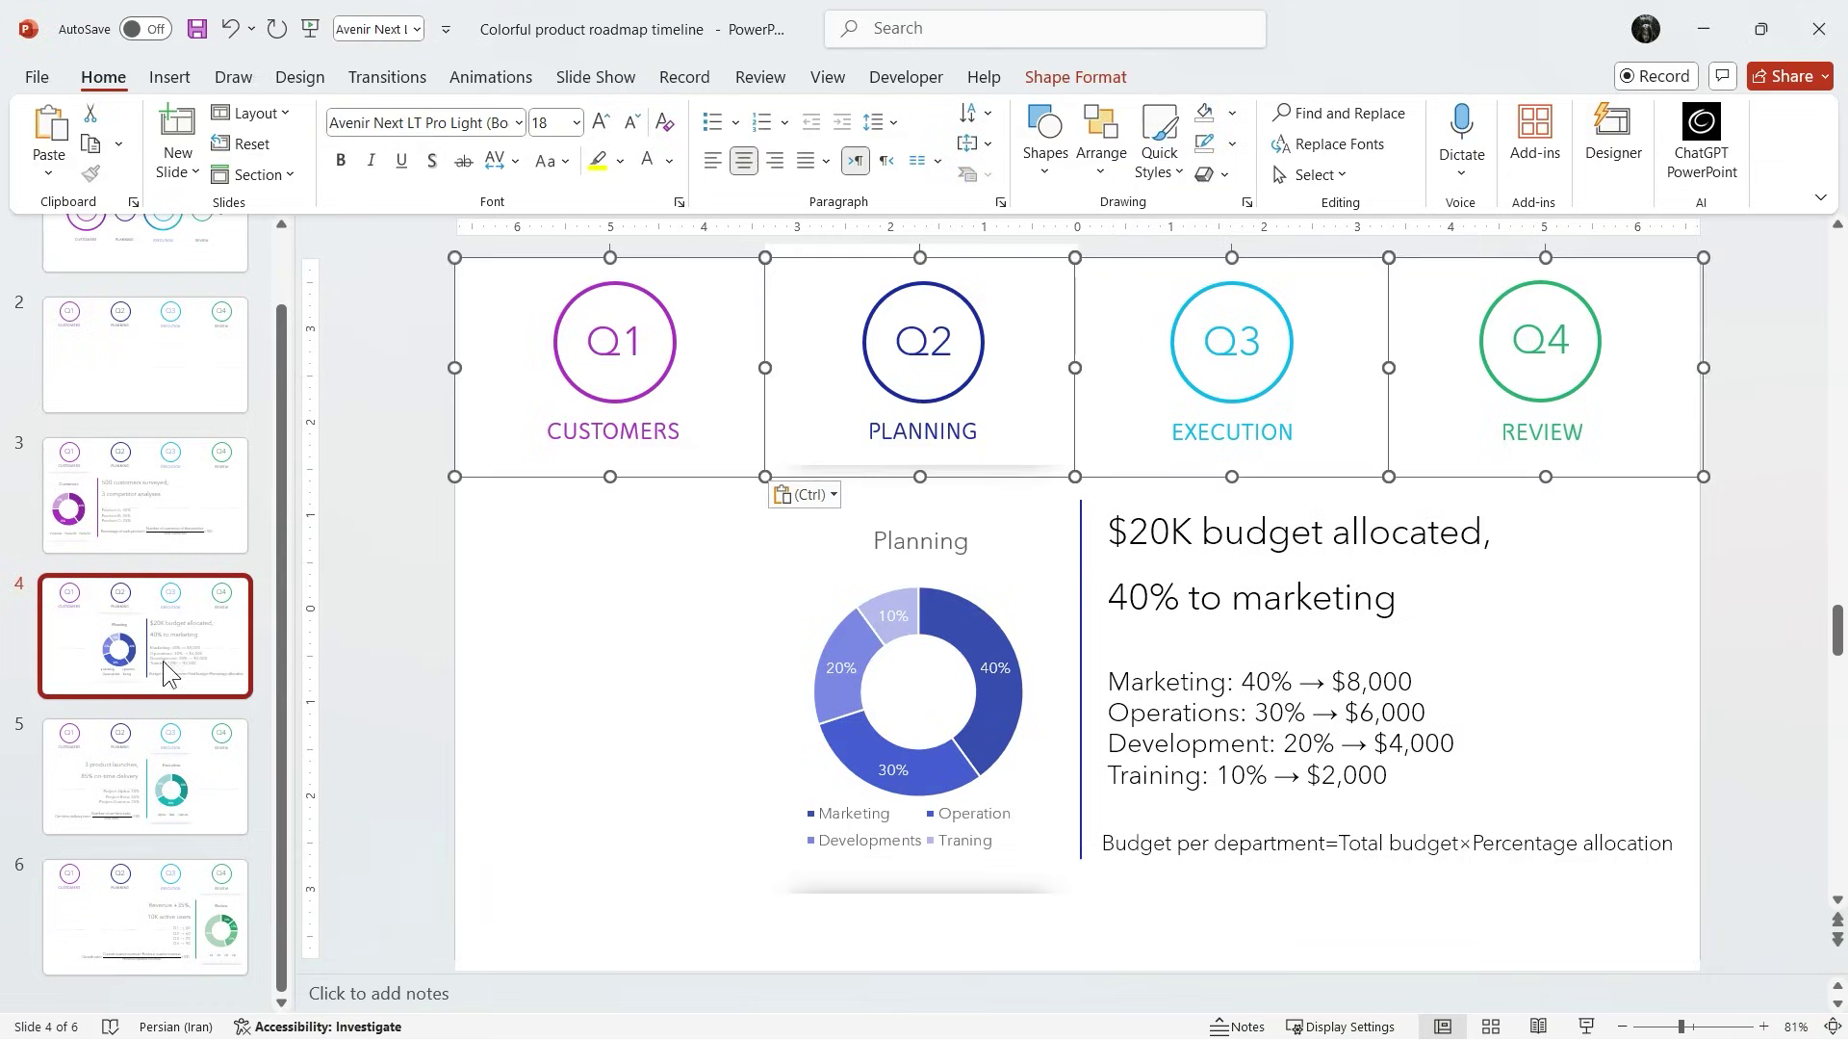
left_click(126, 782)
key("ctrl+v")
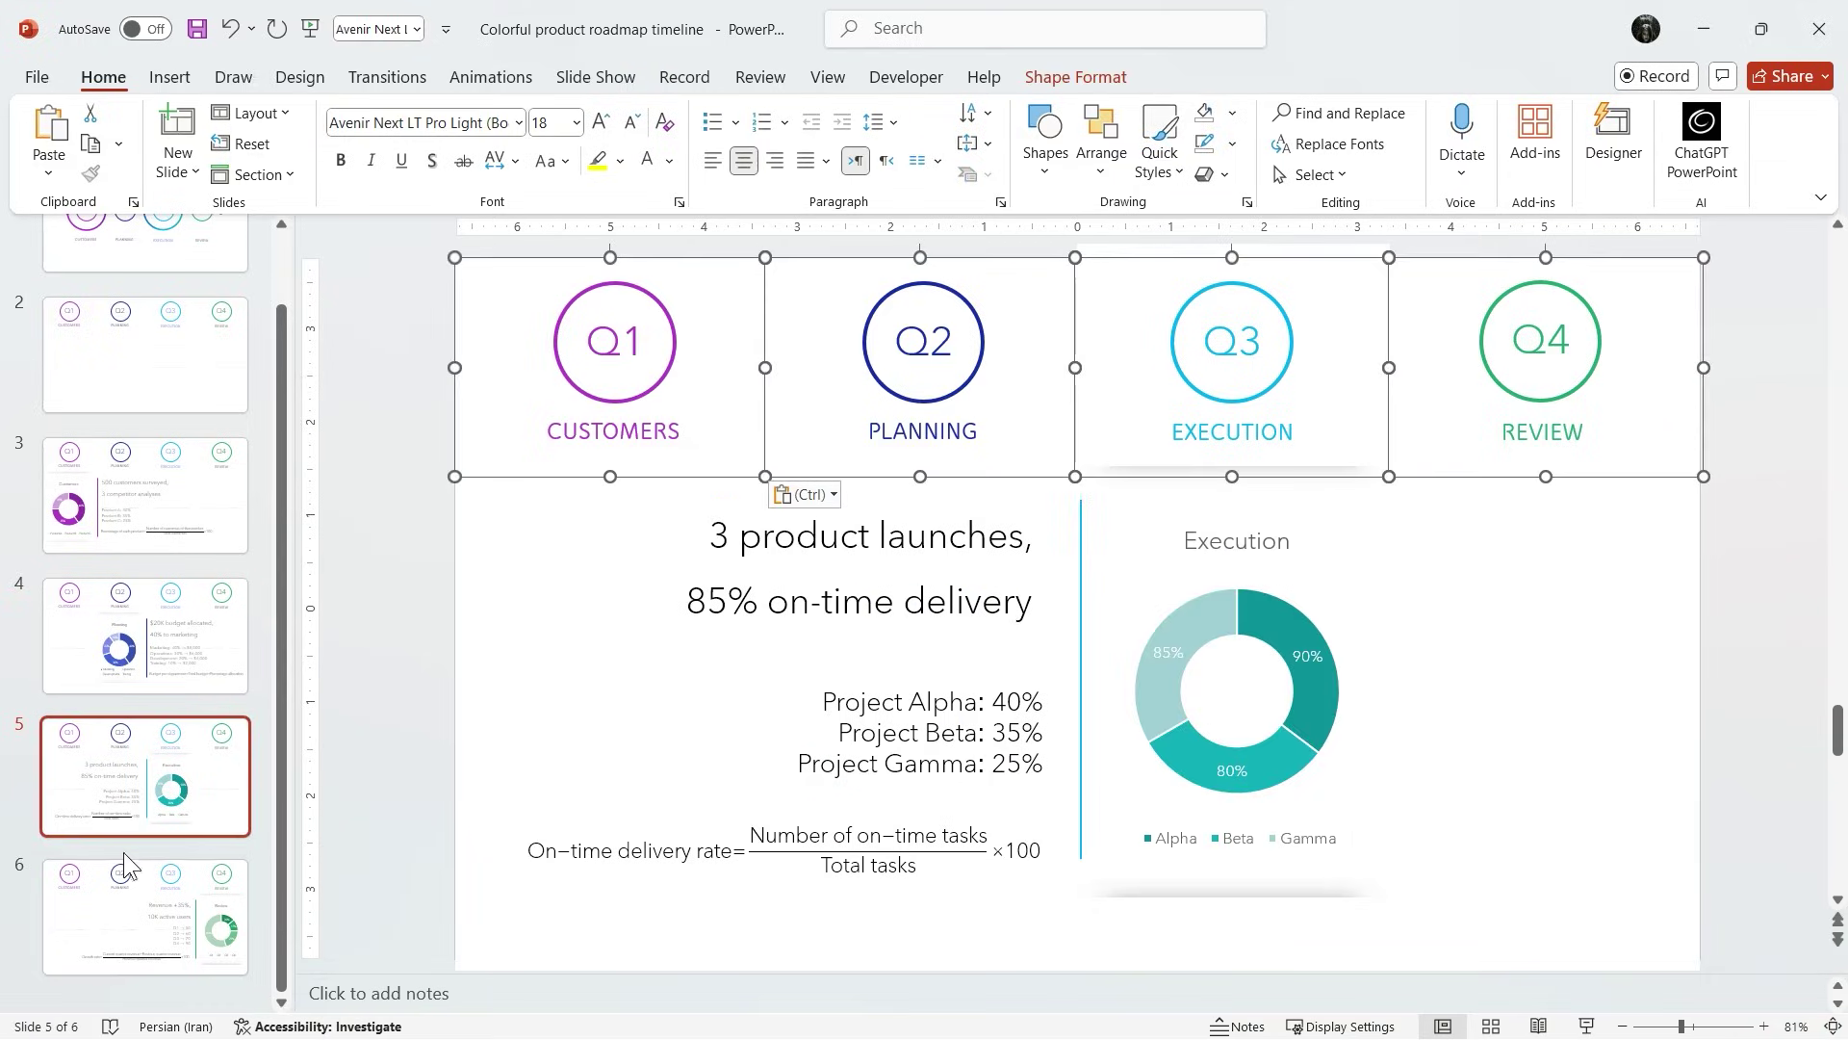
left_click(125, 897)
key("ctrl+v")
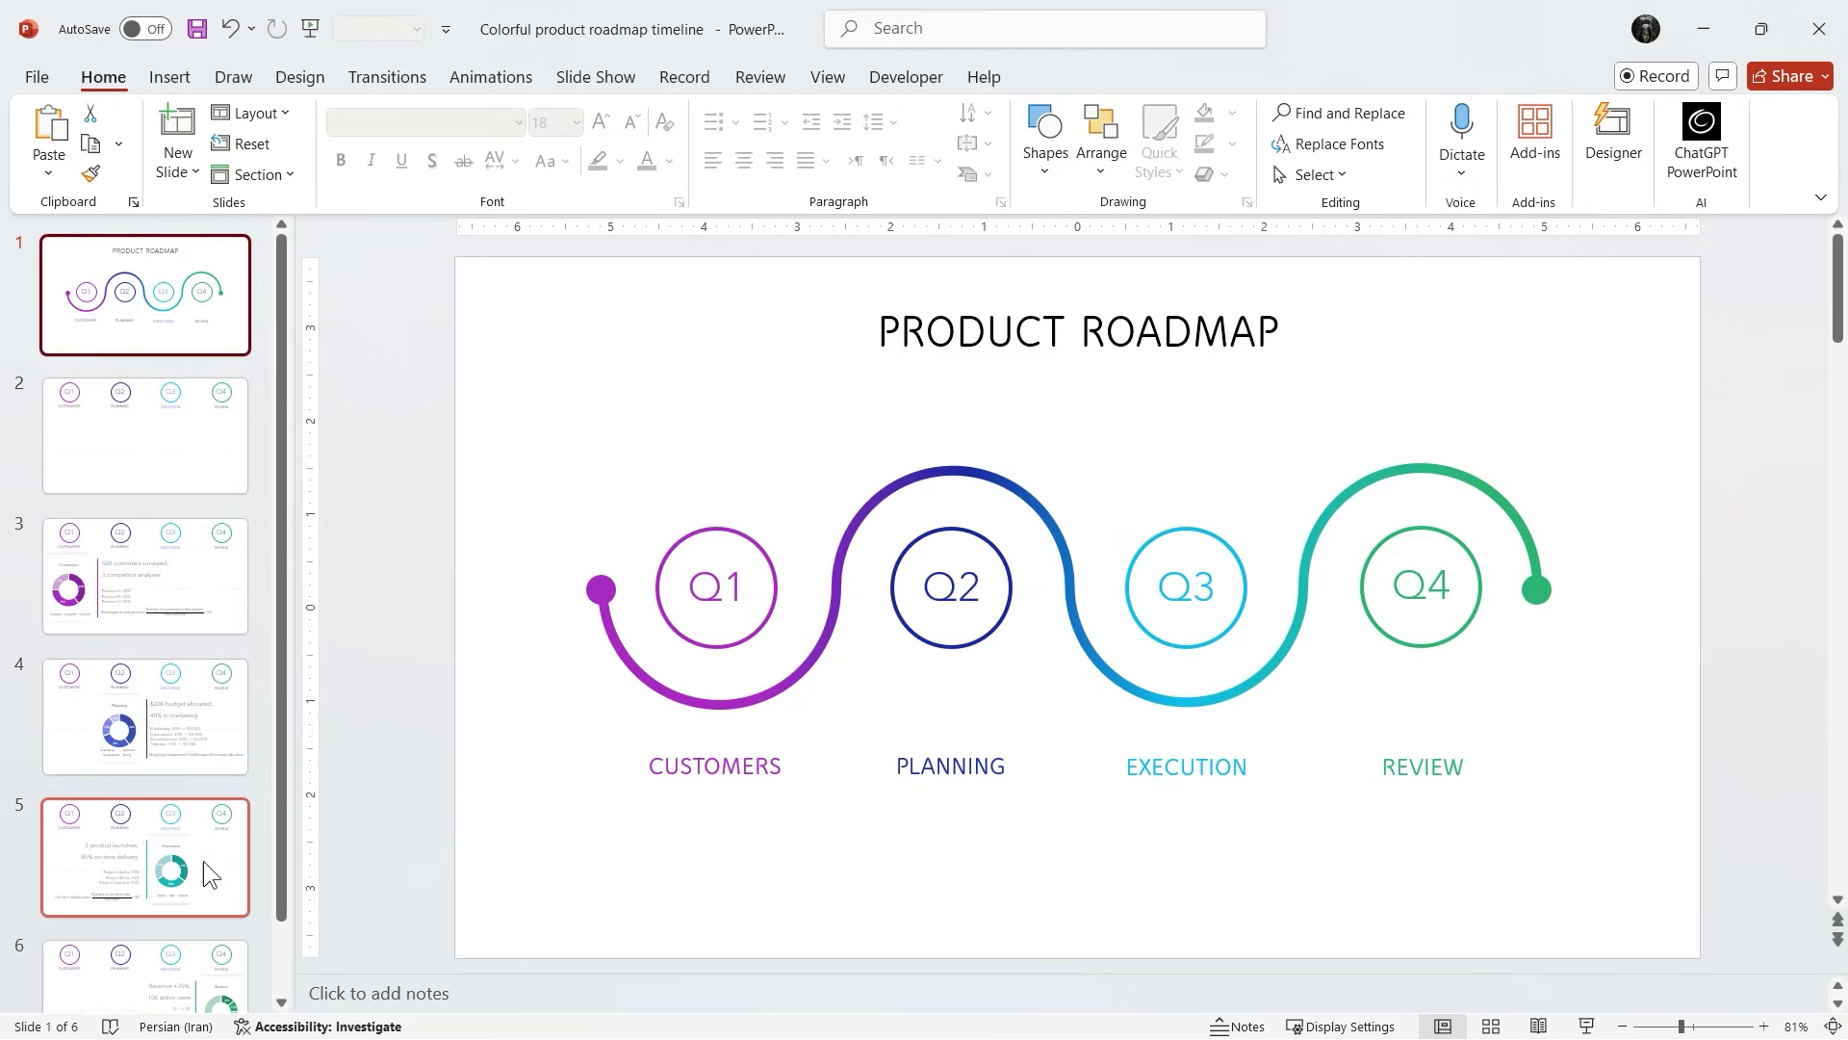
Step: Apply the Morph transition to the slides, then select slides 3 through 6
scroll(220, 987, "down", 2)
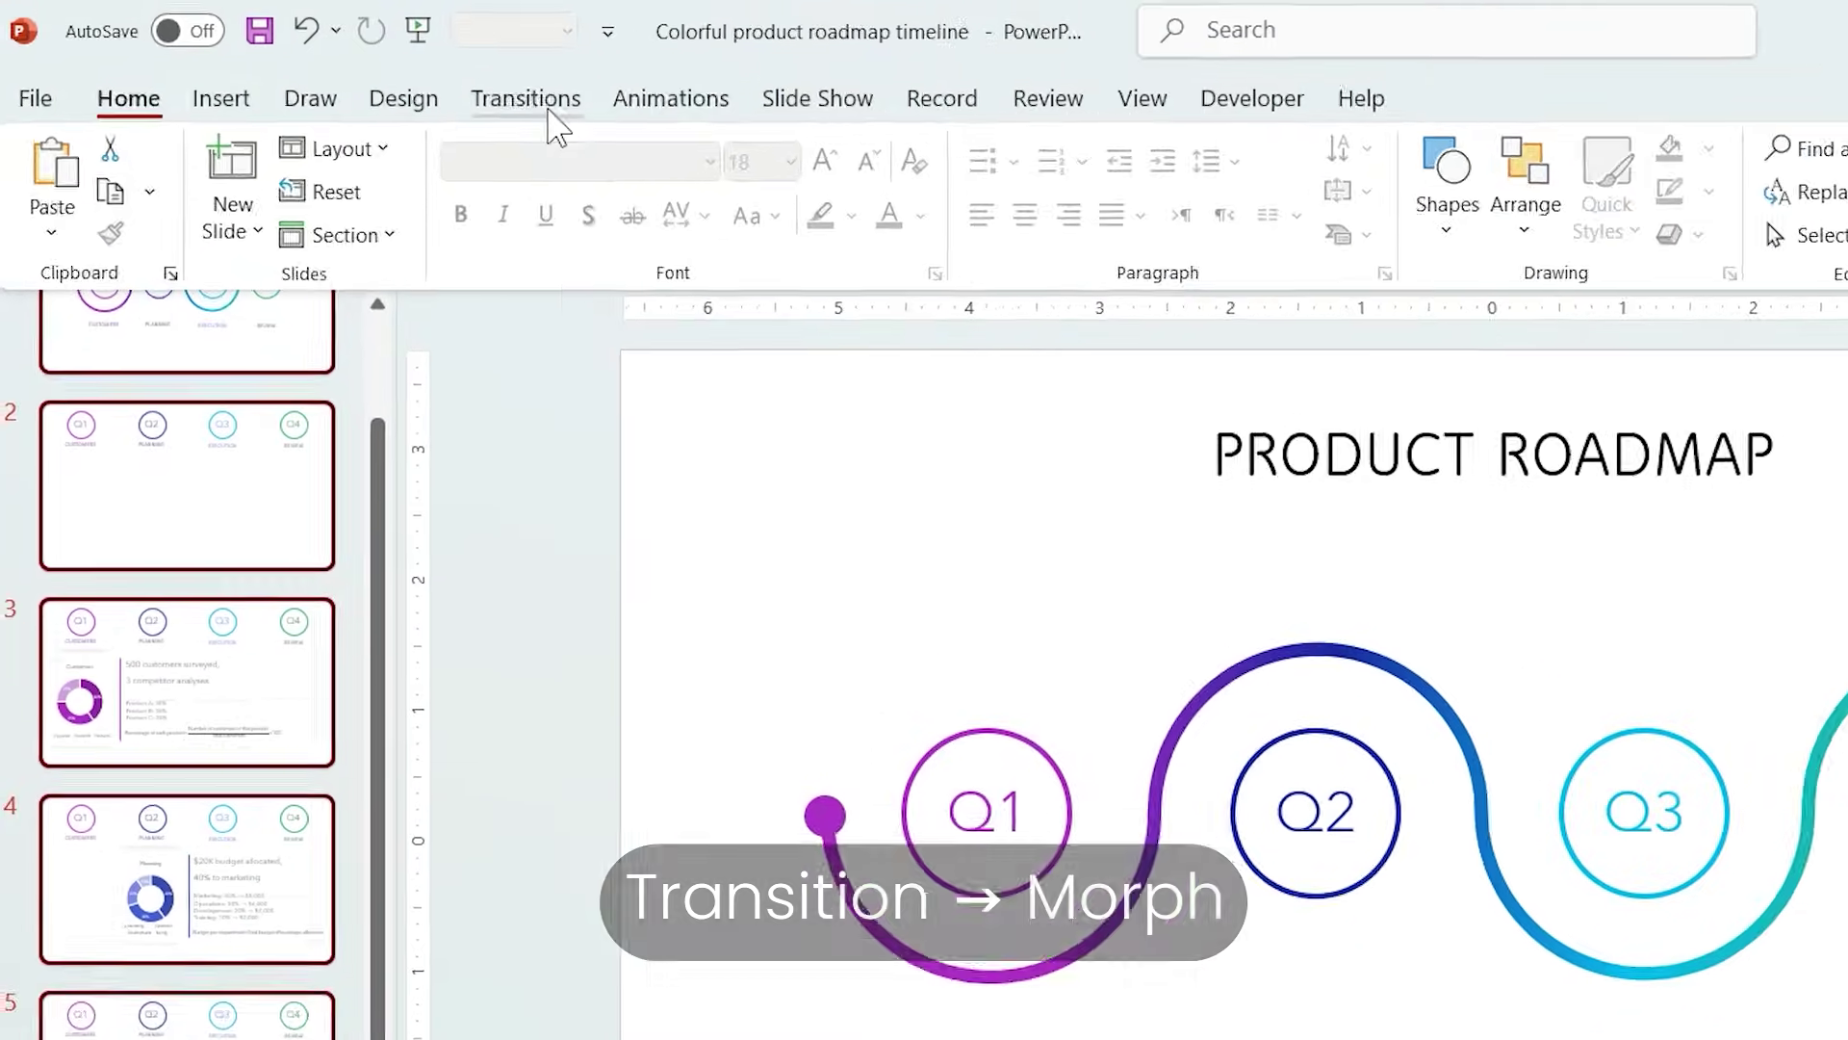
left_click(549, 109)
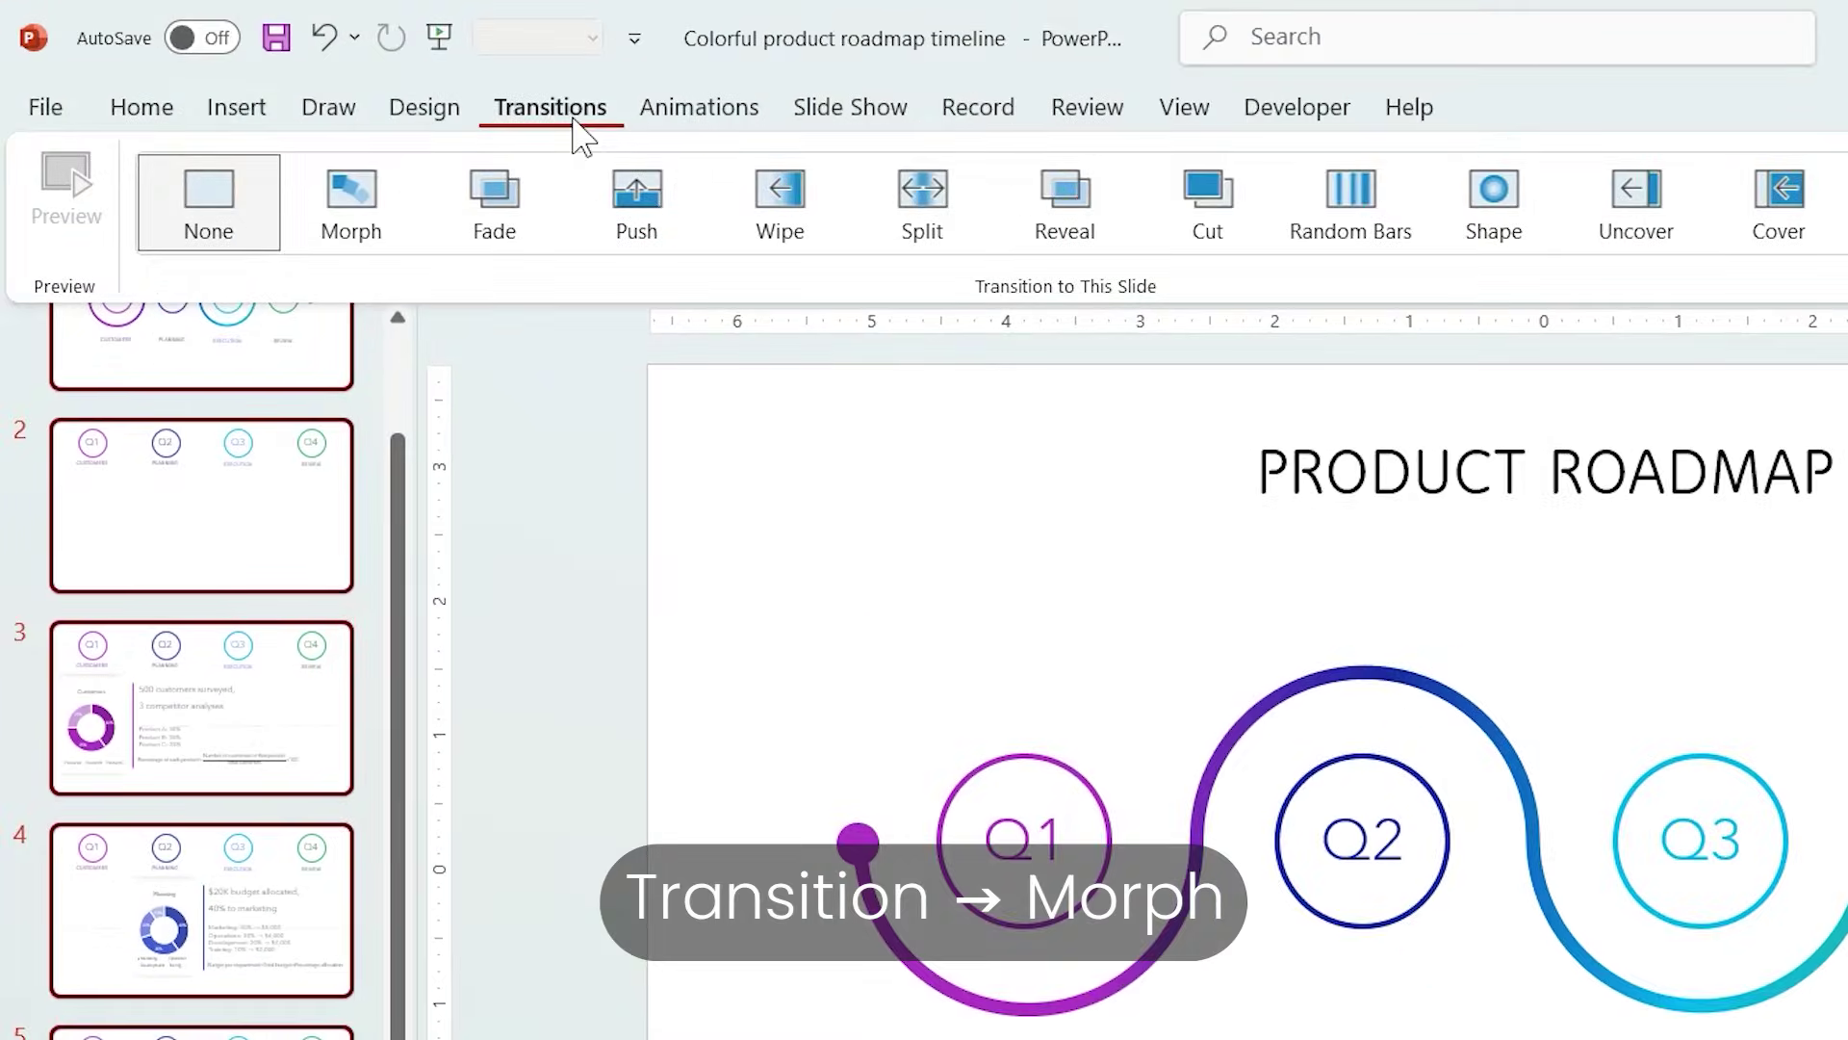
left_click(361, 181)
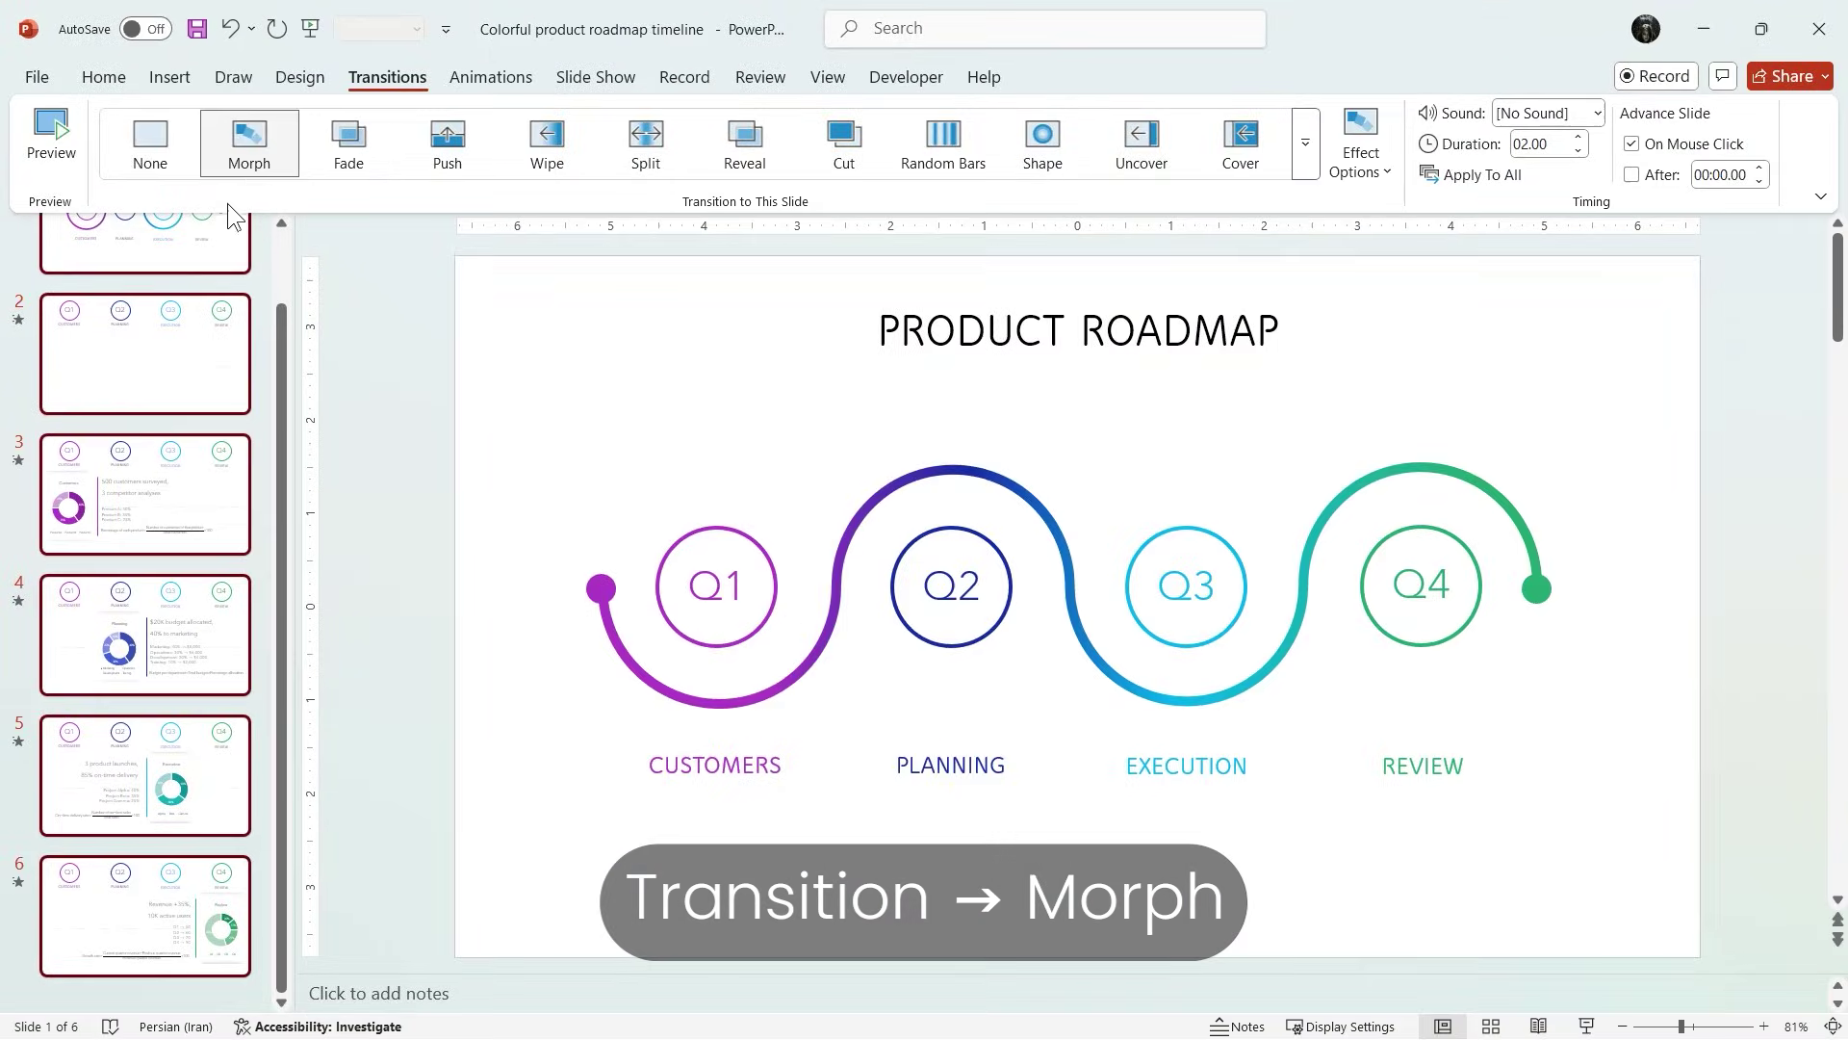
left_click(169, 467)
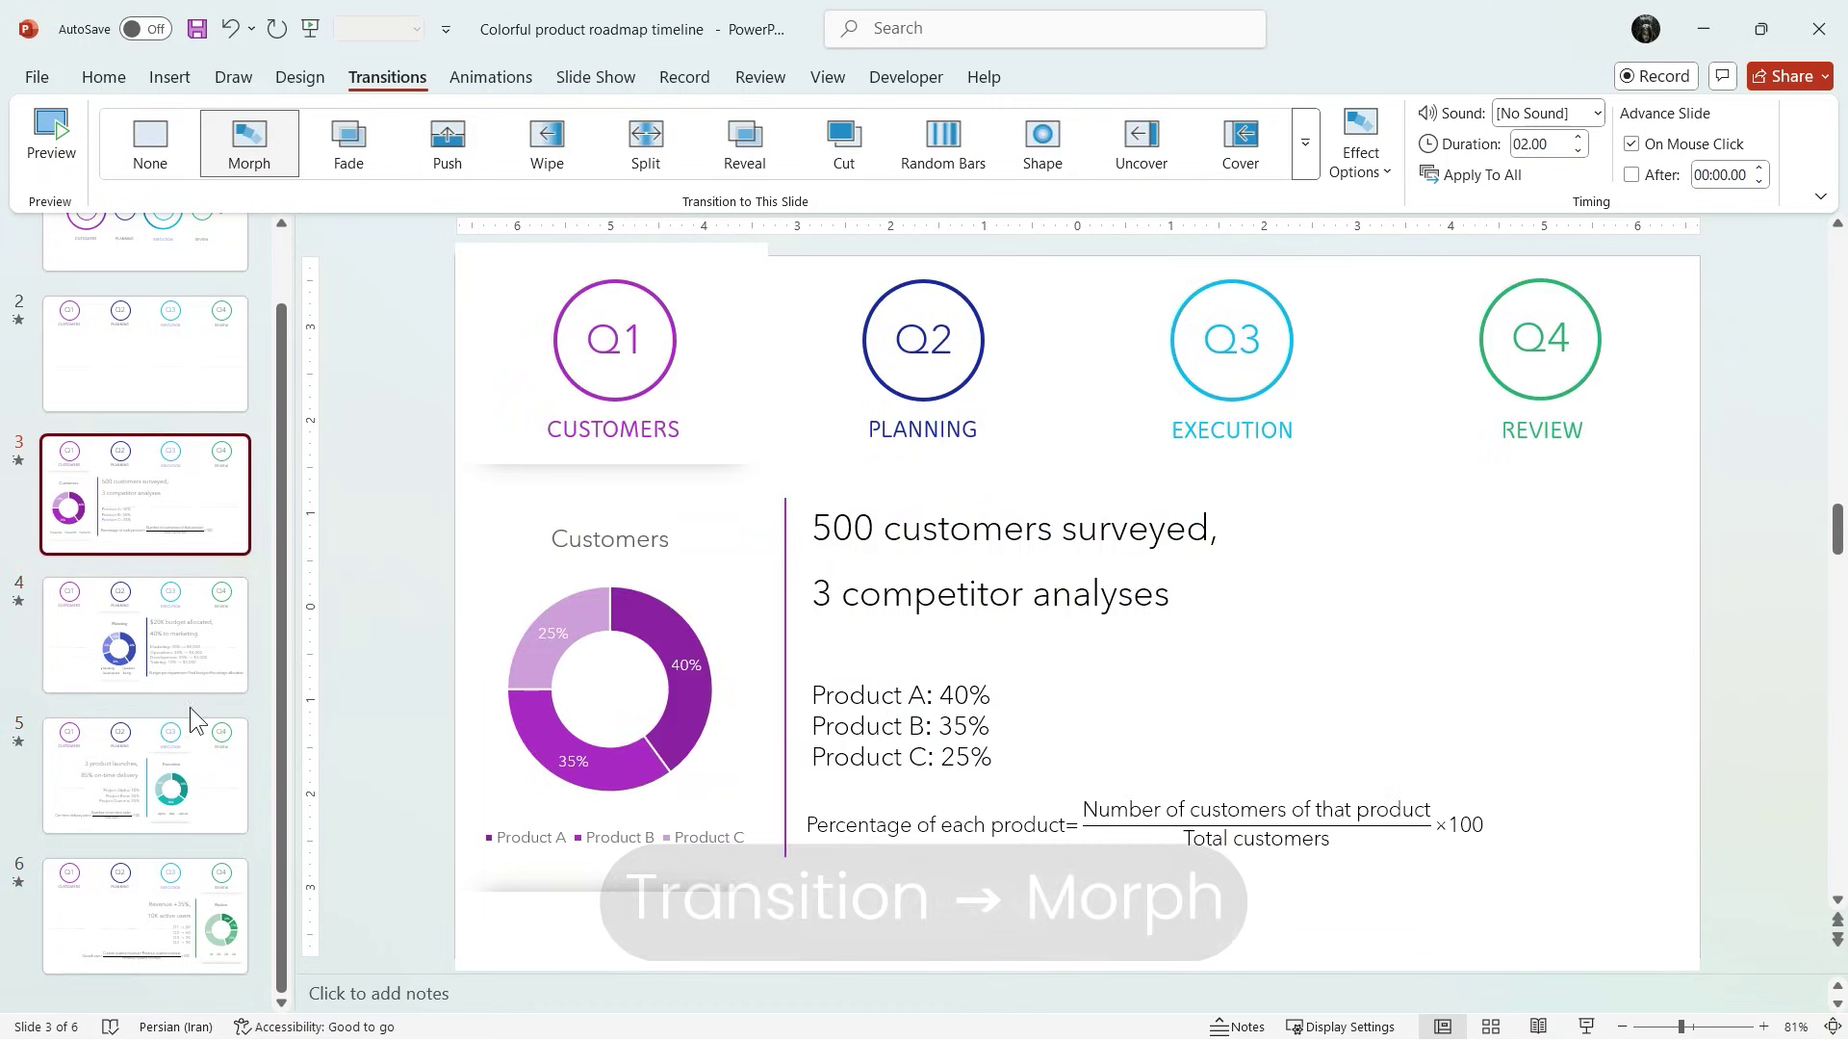
left_click(175, 898, "shift")
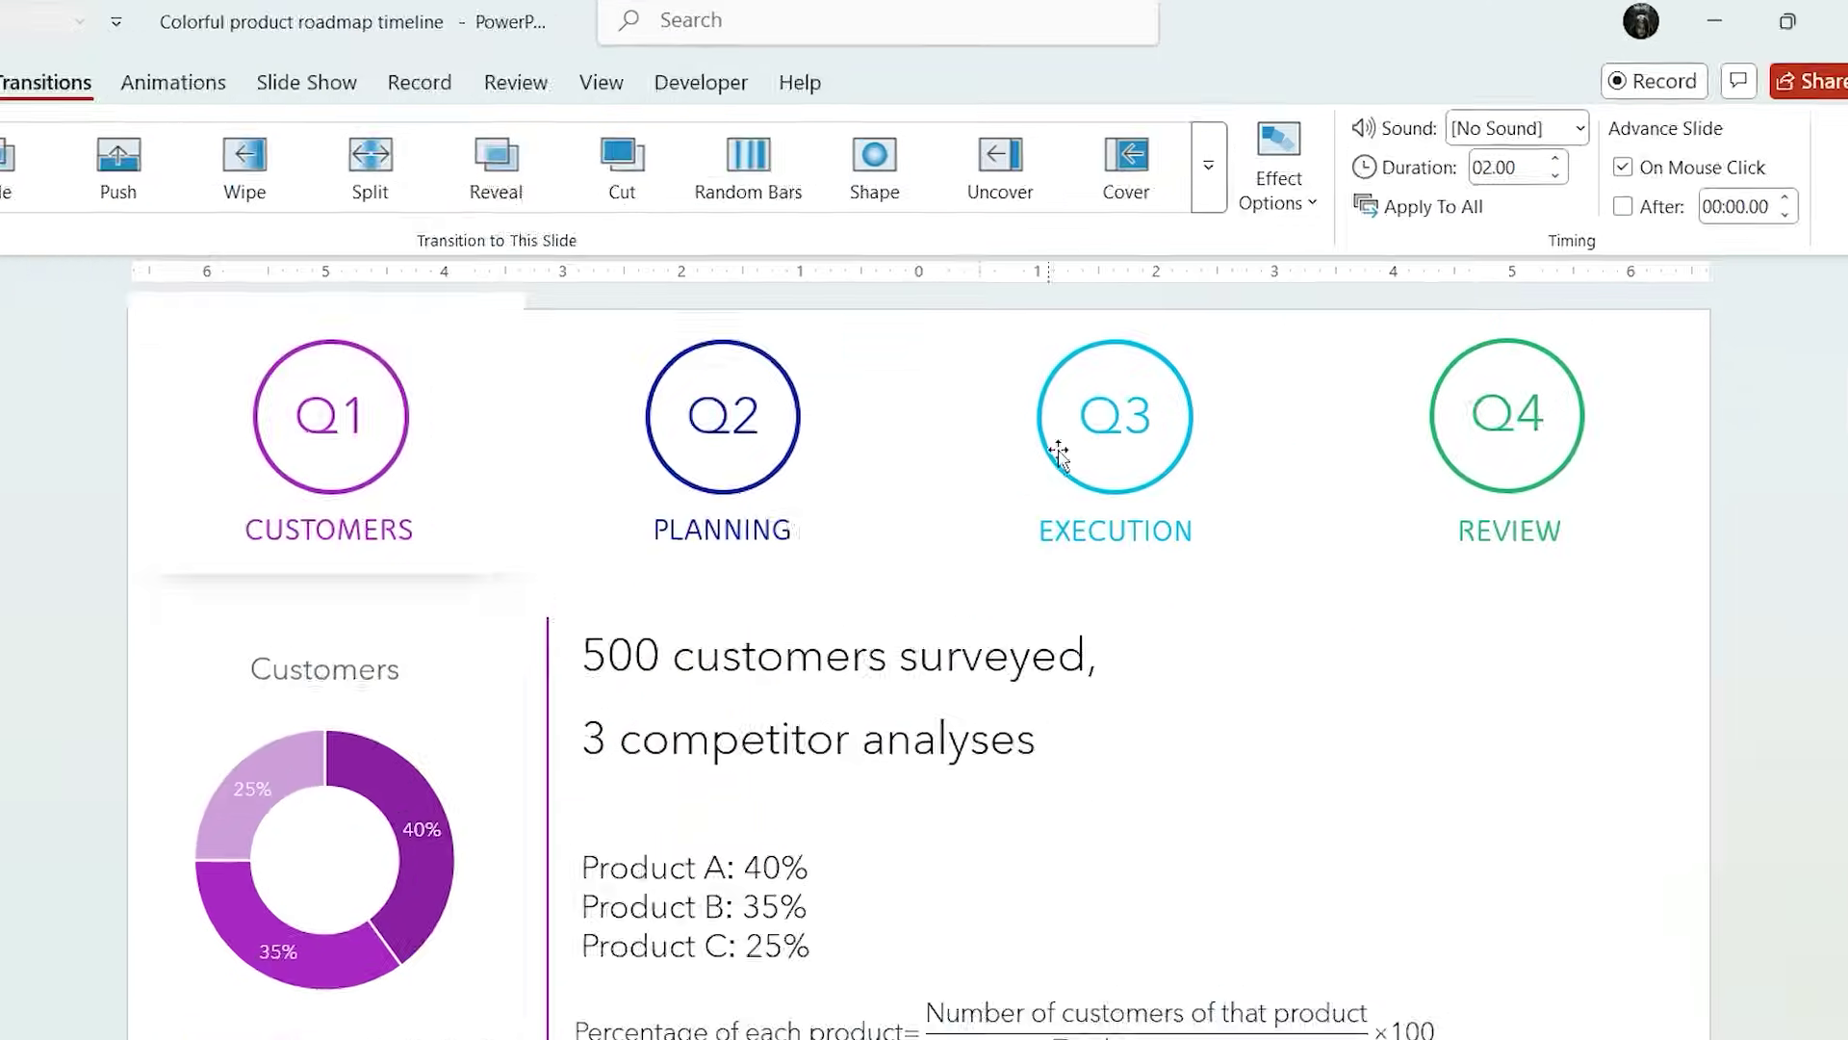